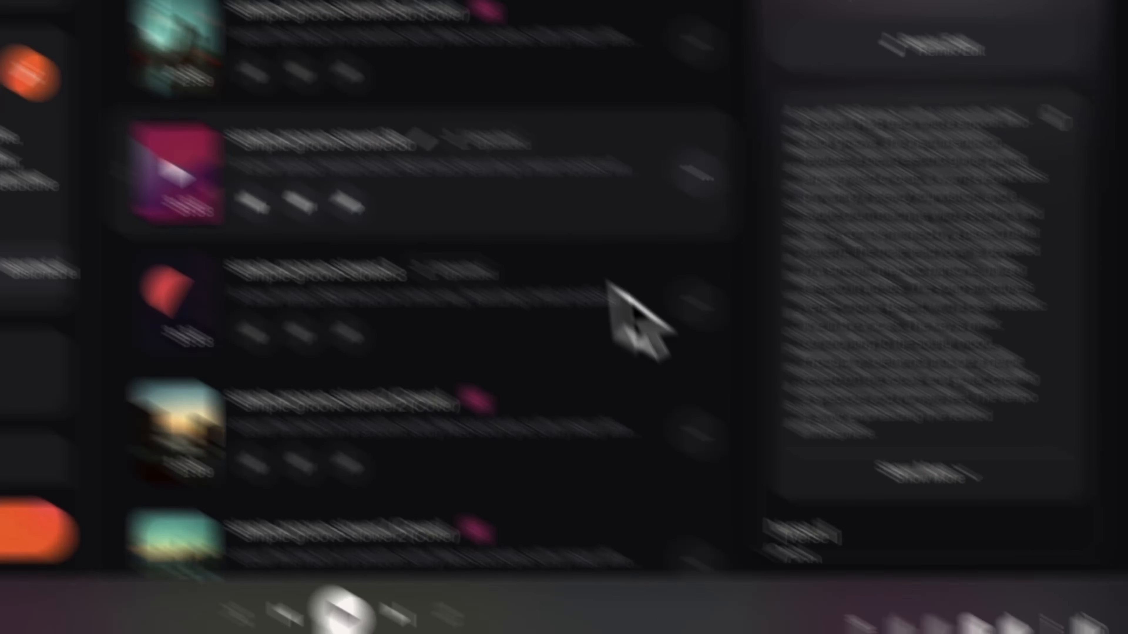
scroll(297, 91, "down", 10)
scroll(719, 317, "down", 1)
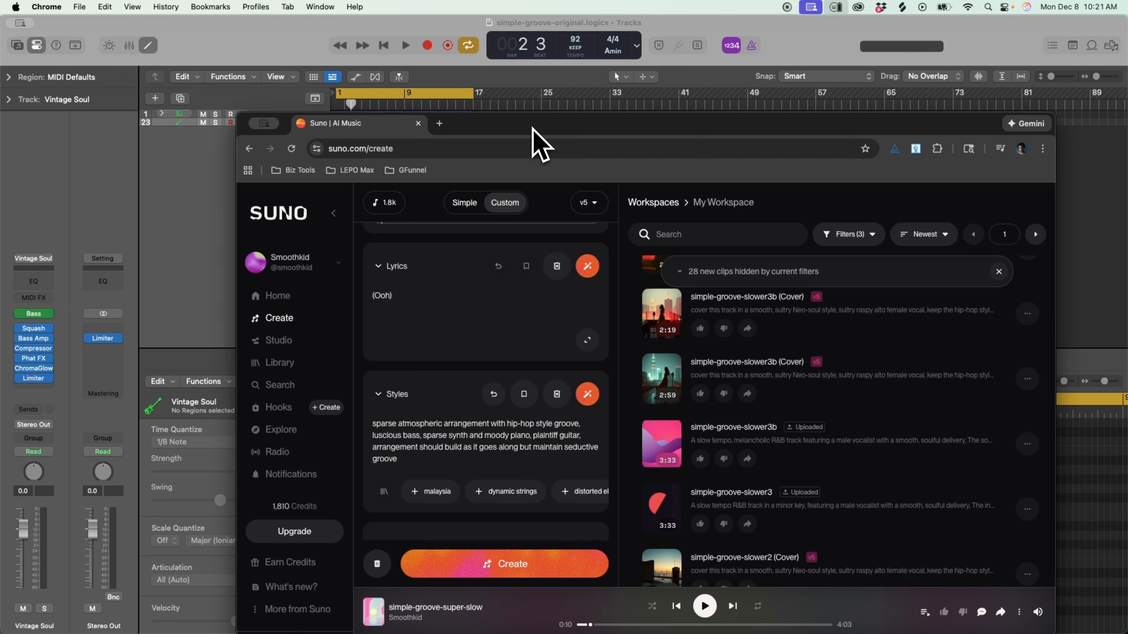
Switch to the simple-groove-original project in Logic Pro and enlarge the Chopped Up and Vintage Soul tracks to examine their regions.
left_click(294, 41)
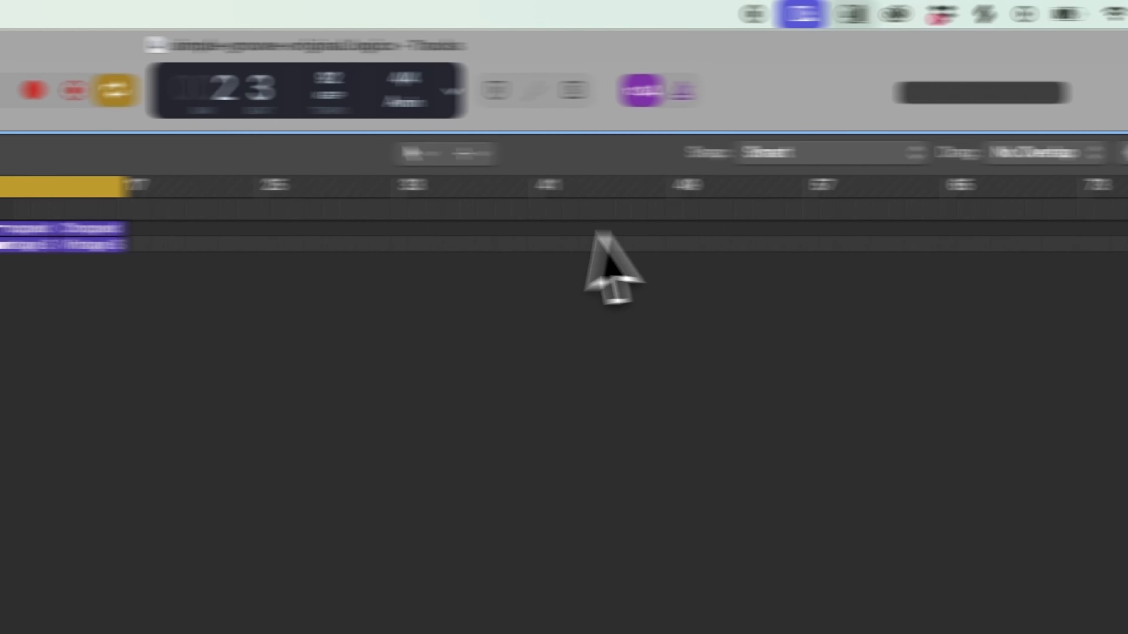
left_click_drag(973, 156, 1004, 170)
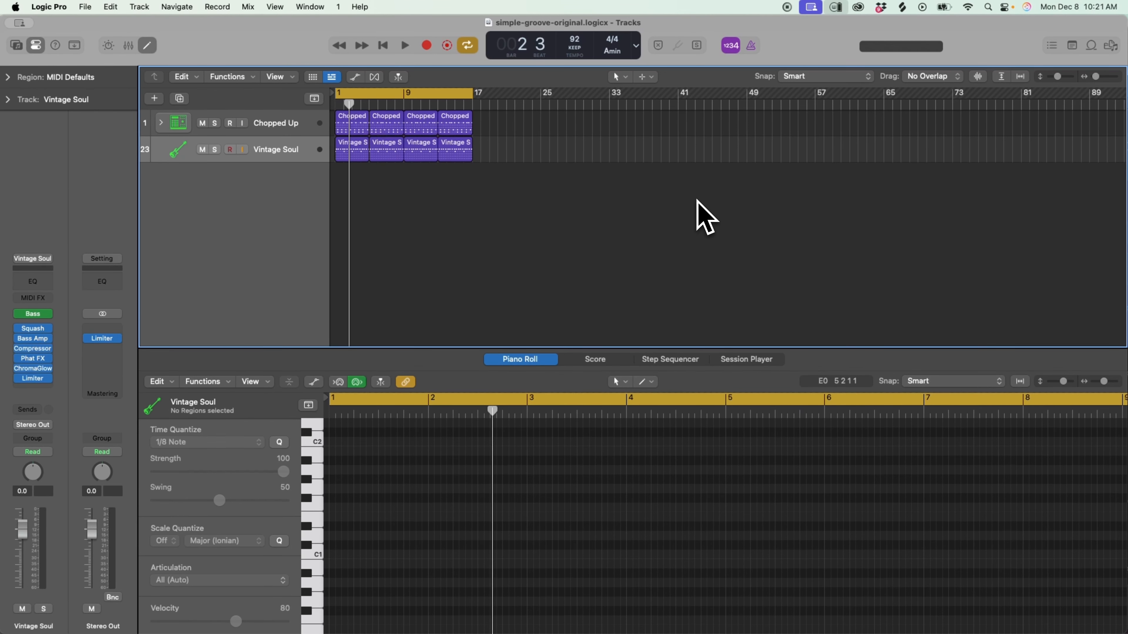
key("super+Up")
key("super+Down")
key("super+Down")
key("super+Right")
key("super+Right")
key("super+Right")
key("super+Right")
key("super+Right")
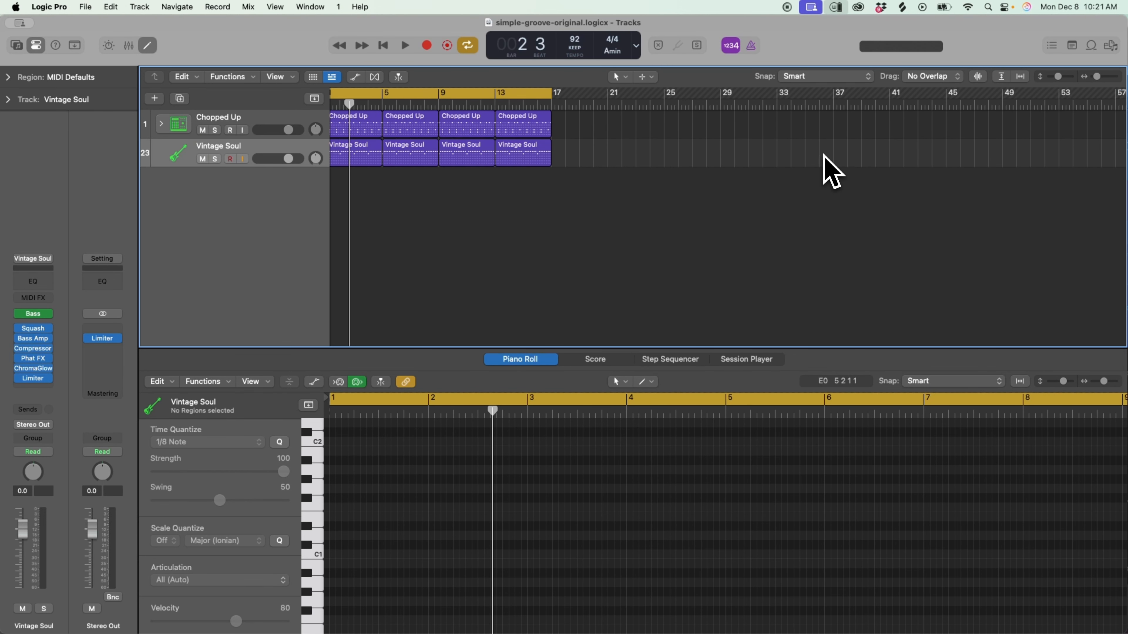
key("super+Down")
key("super+Down")
key("super+Right")
key("super+Right")
key("super+Right")
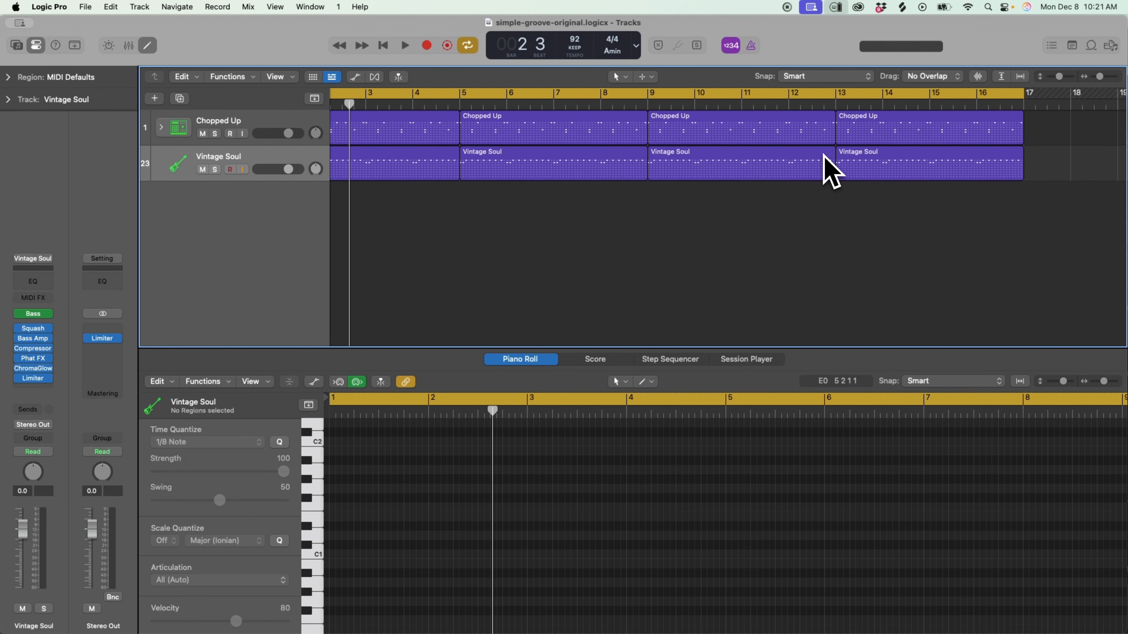
Audition the Chopped Up pattern with Vintage Soul muted, and unmute Vintage Soul to hear both tracks together.
left_click(205, 170)
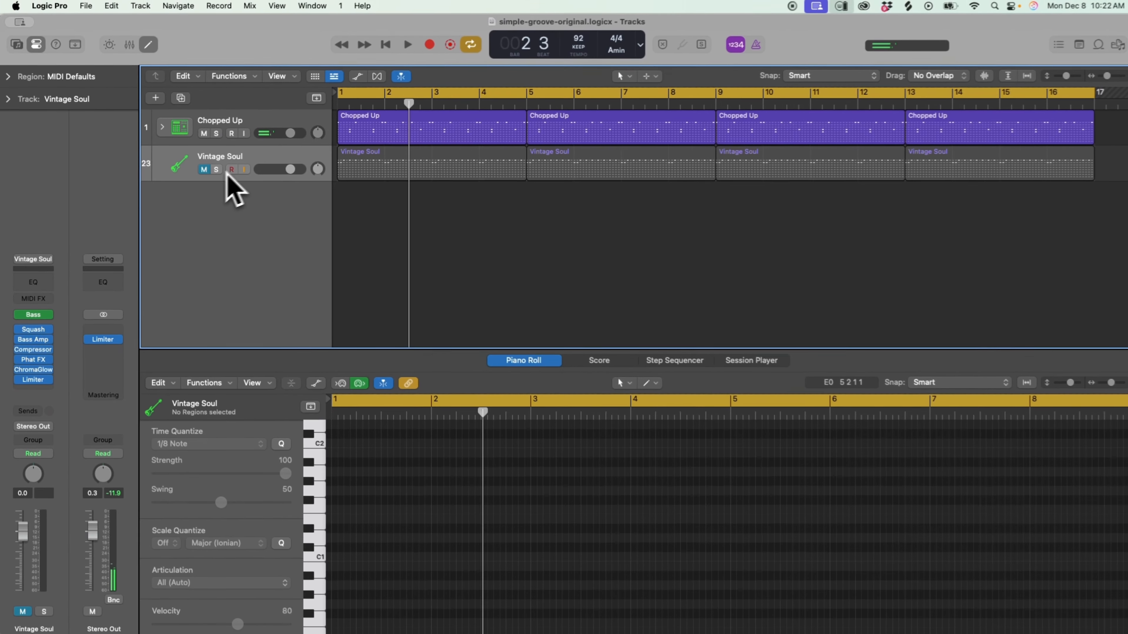
left_click(388, 134)
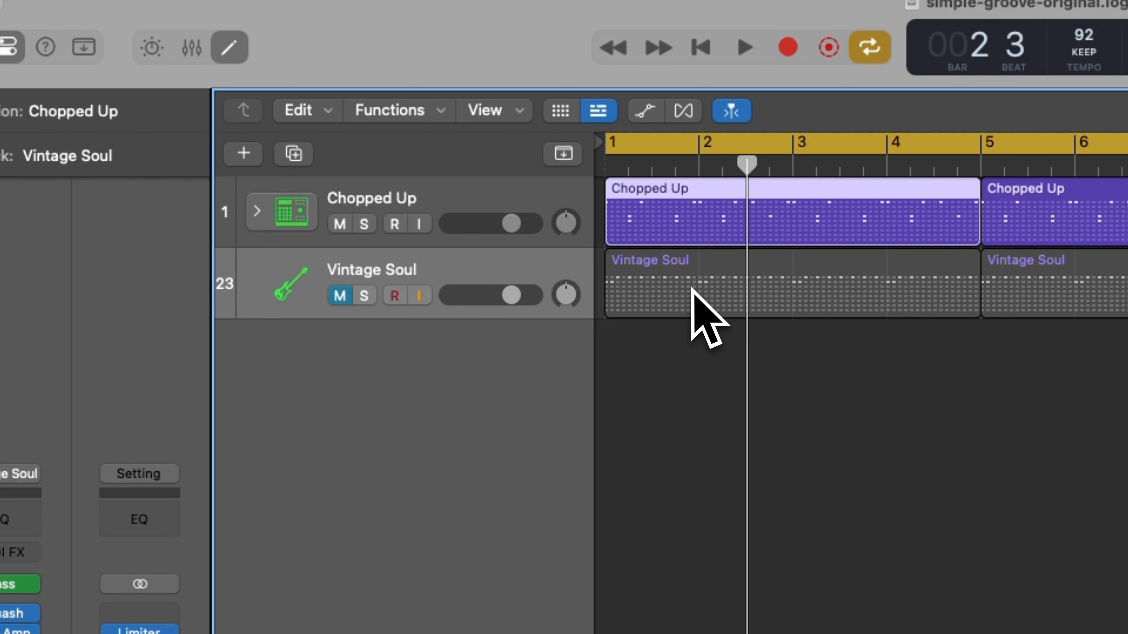
left_click(380, 170)
left_click(341, 296)
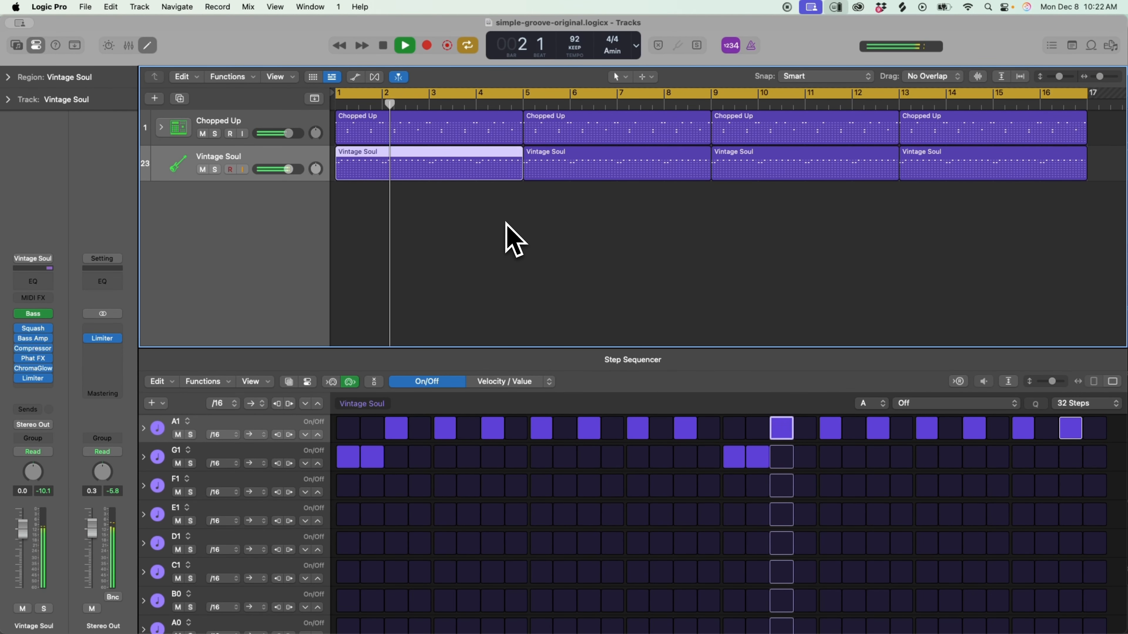
key("space")
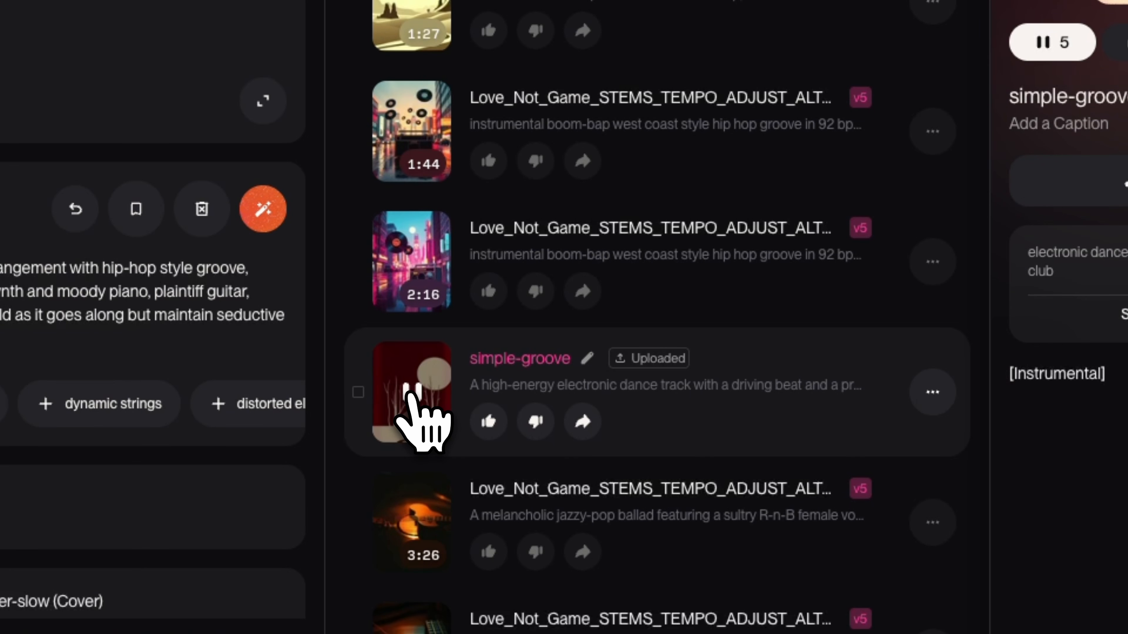
Switch to Suno in Chrome and play the 2:16 Love_Not_Game_STEMS_TEMPO_ADJUST_ALT_ENDING (Cover) clip.
left_click(411, 393)
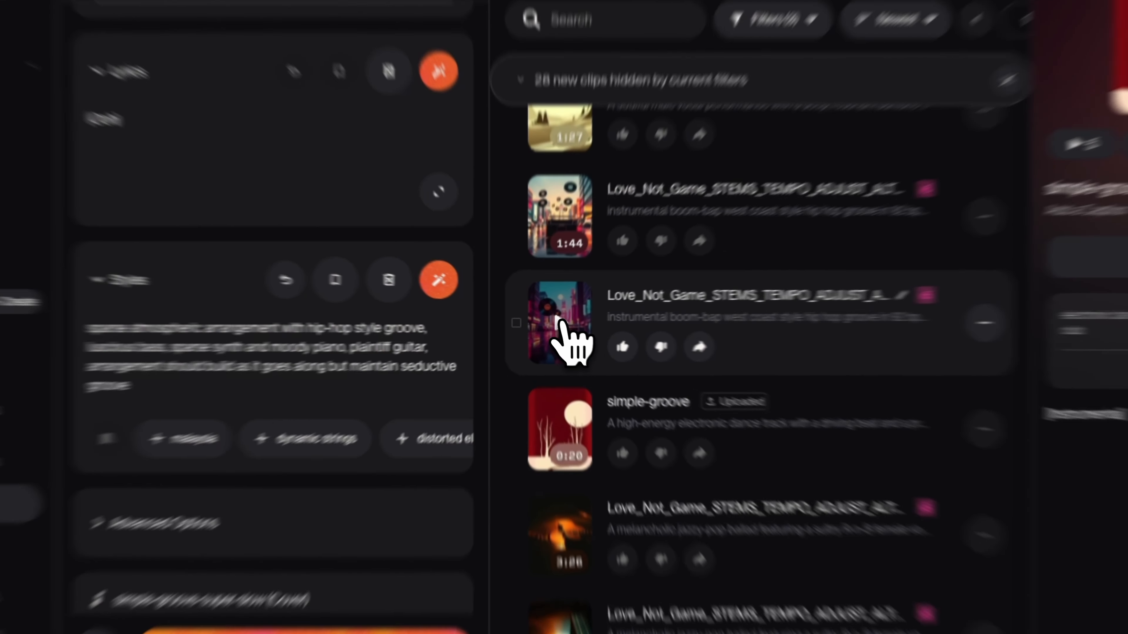
left_click(554, 322)
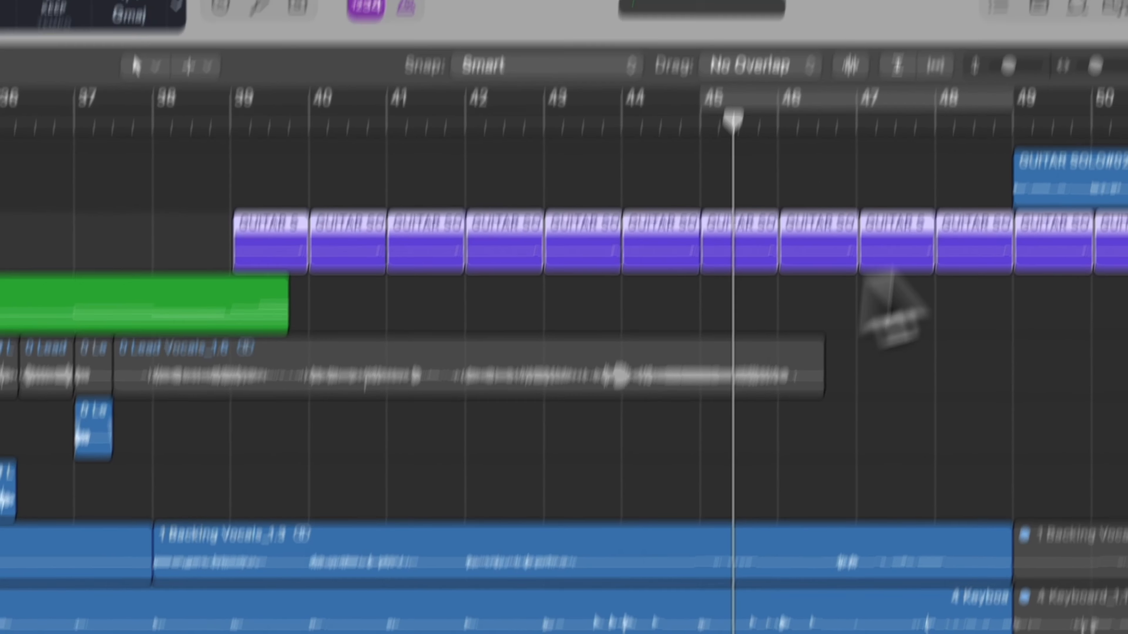
Switch to the simple-groove-slower project in Logic Pro and zoom out to review its whole arrangement.
mouse_move(1079, 165)
left_mouse_down()
mouse_move(1070, 184)
mouse_move(1065, 172)
left_mouse_up()
left_click_drag(987, 171, 981, 172)
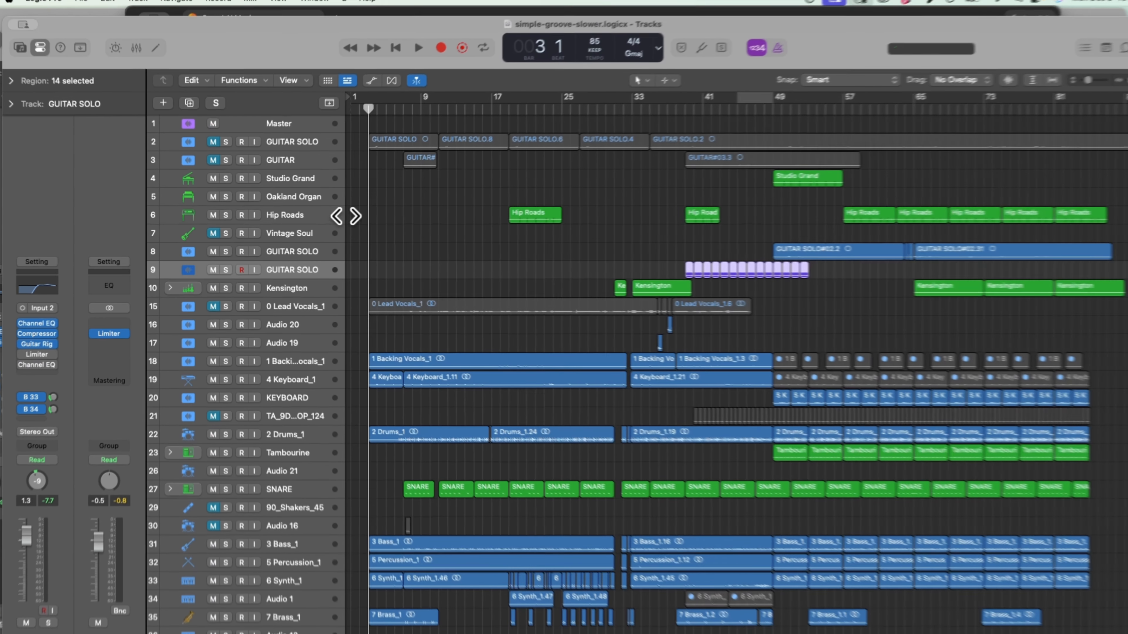
scroll(558, 249, "down", 3)
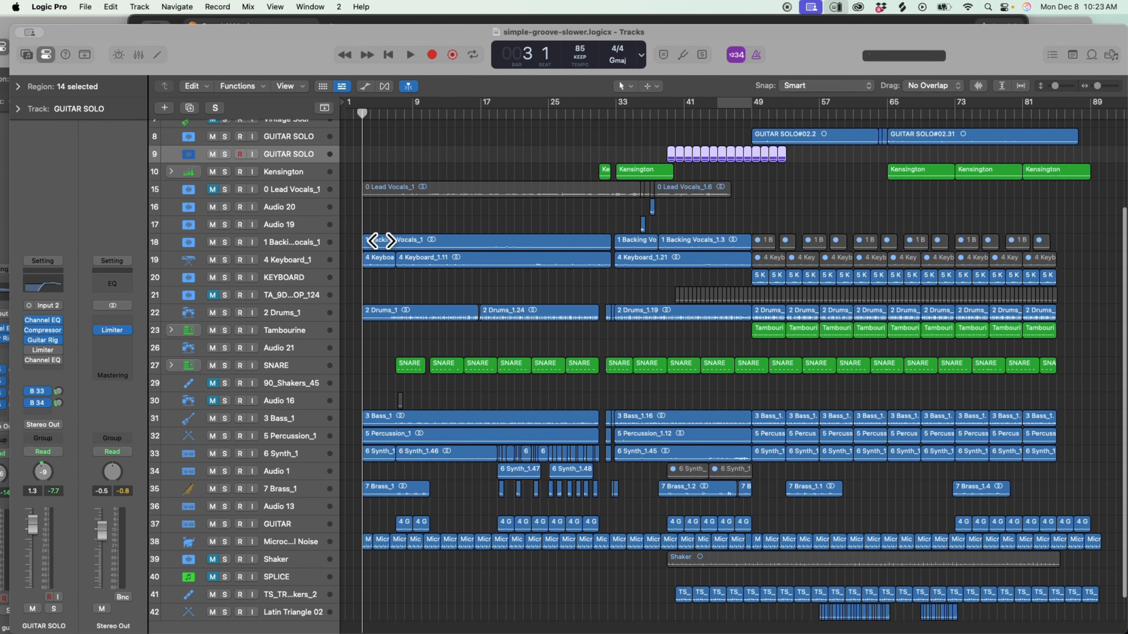
Return to Suno in Chrome and play part of the uploaded simple-groove-slower2 clip, pausing it when heard.
mouse_move(342, 630)
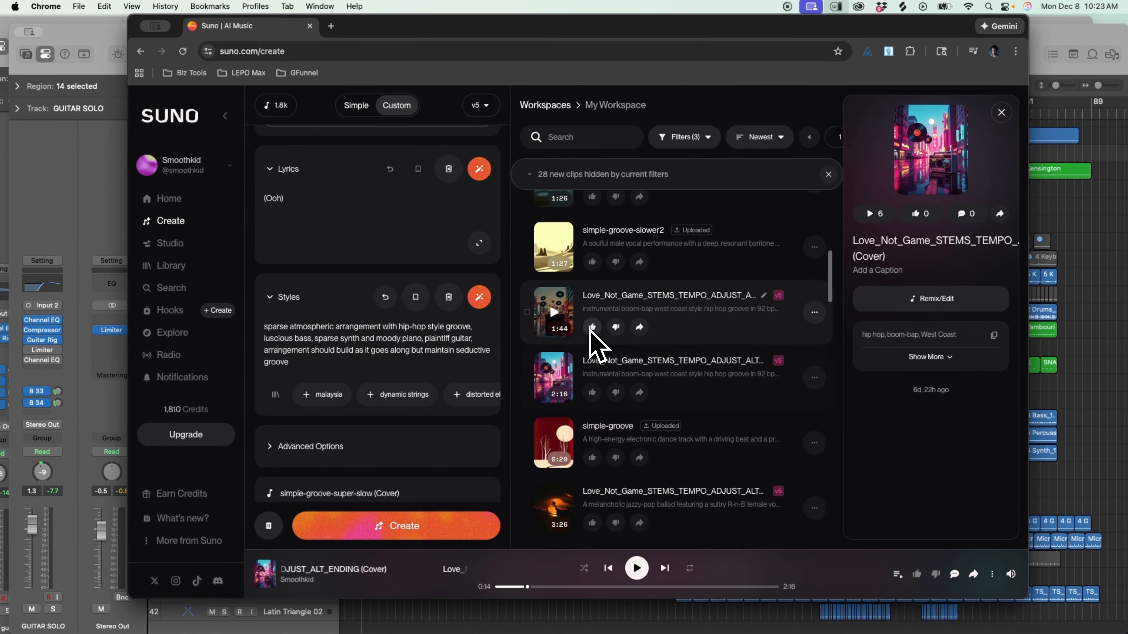
scroll(595, 346, "up", 2)
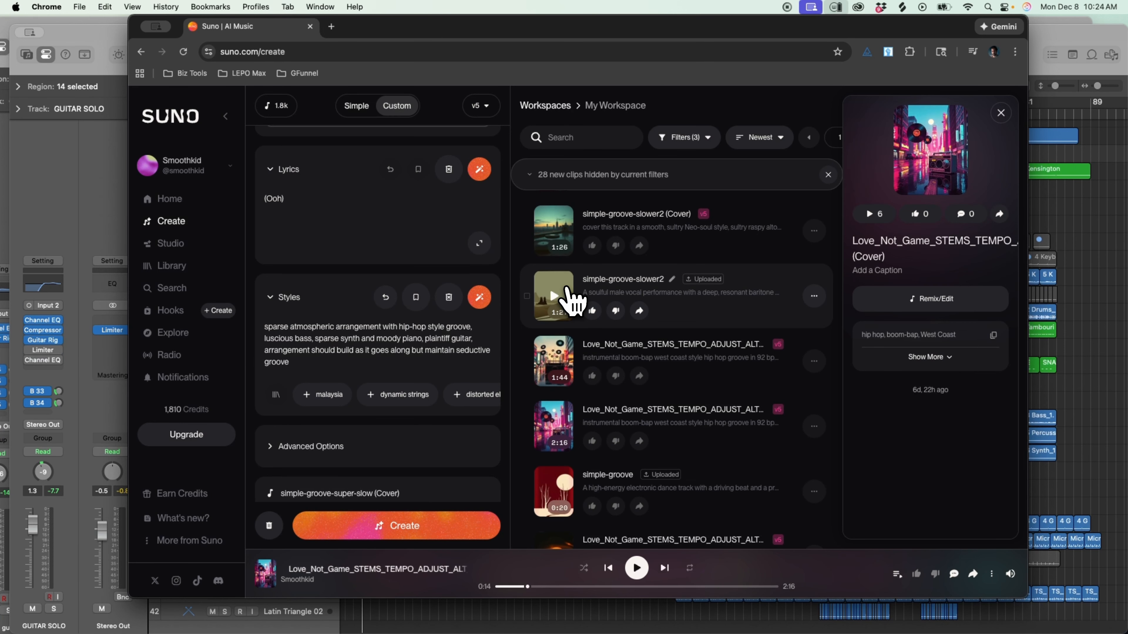
left_click(553, 296)
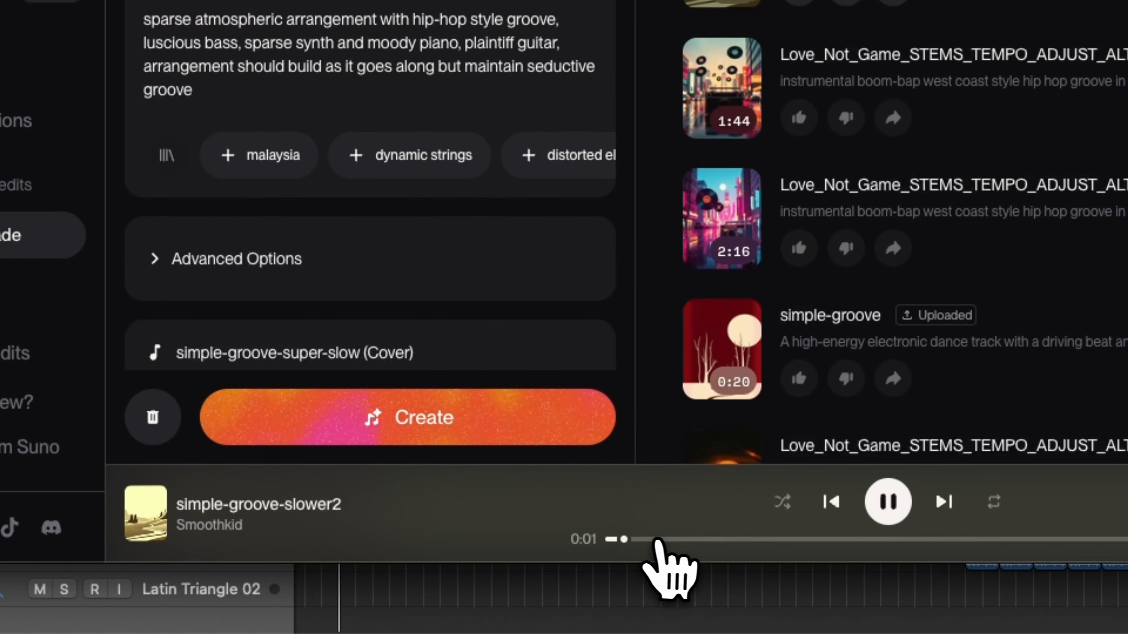
left_click(664, 539)
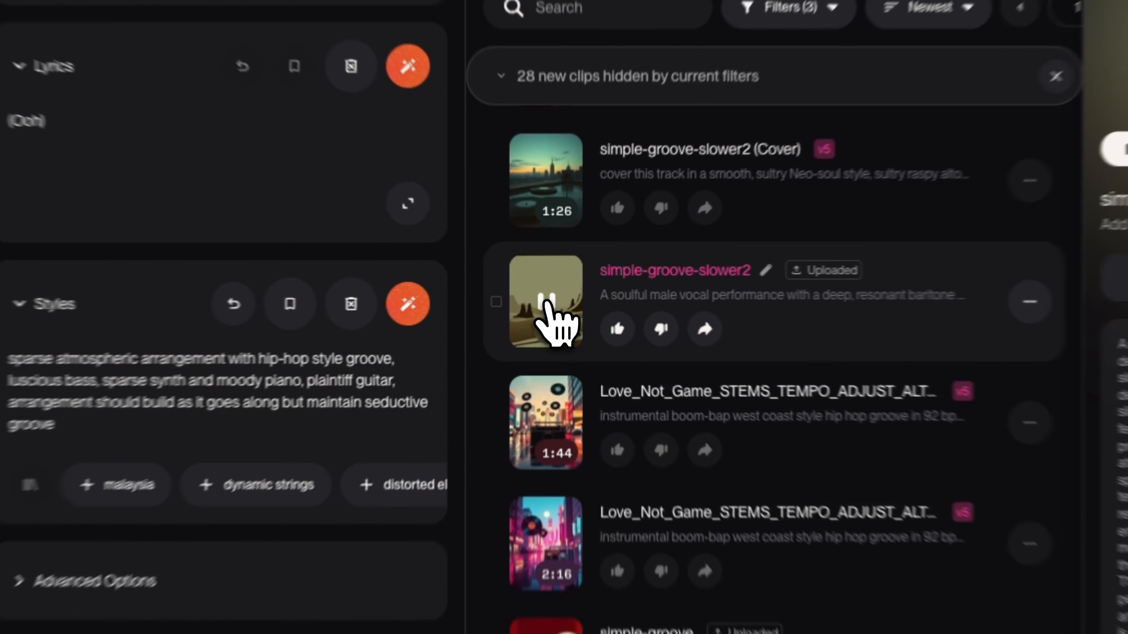
left_click(553, 298)
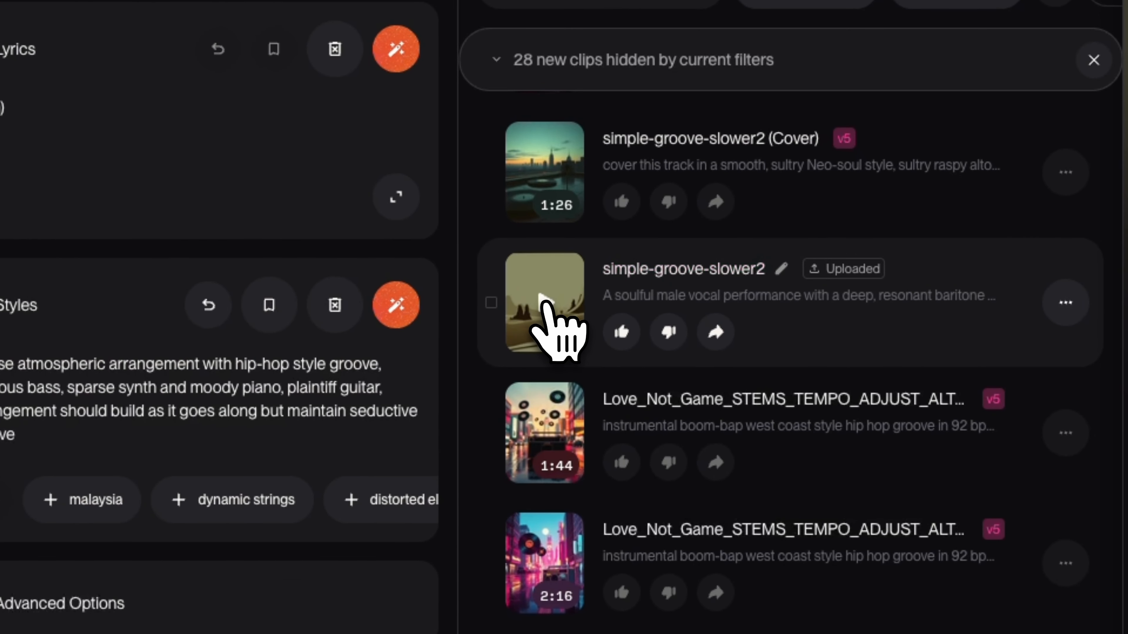
Play part of the 1:26 simple-groove-slower2 (Cover) clip in the workspace and pause it.
scroll(587, 335, "up", 2)
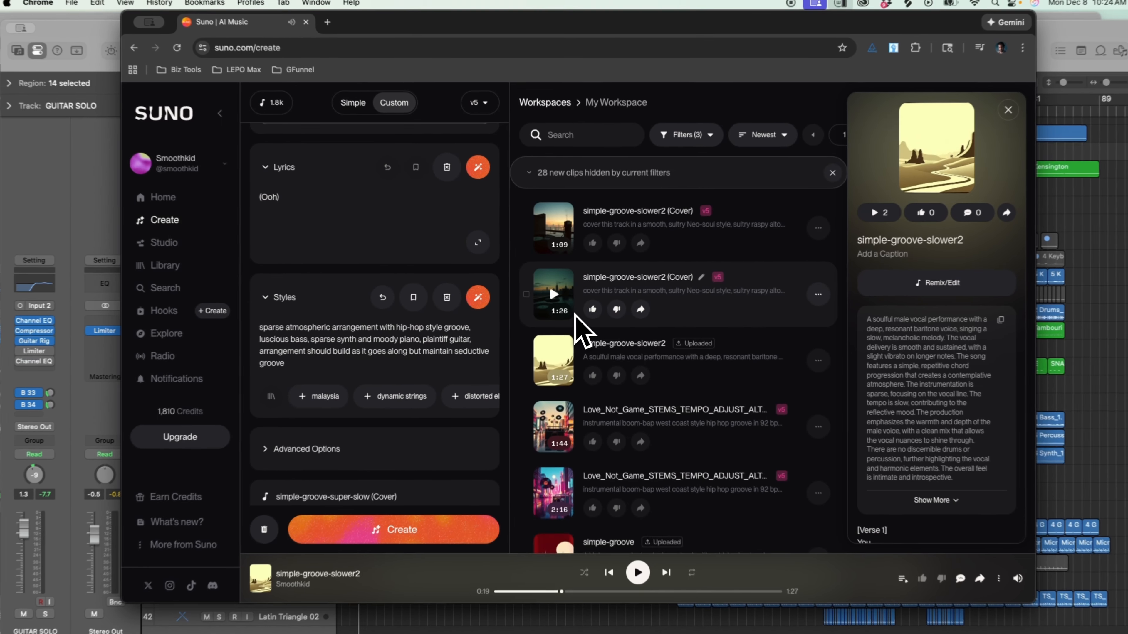
scroll(587, 339, "up", 1)
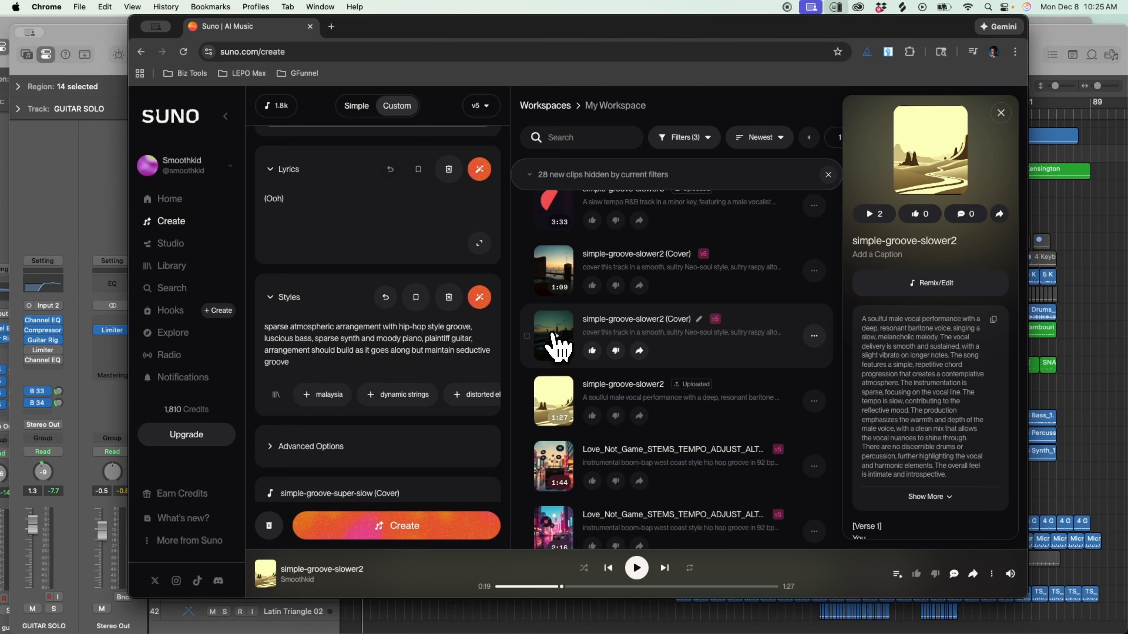
left_click(557, 345)
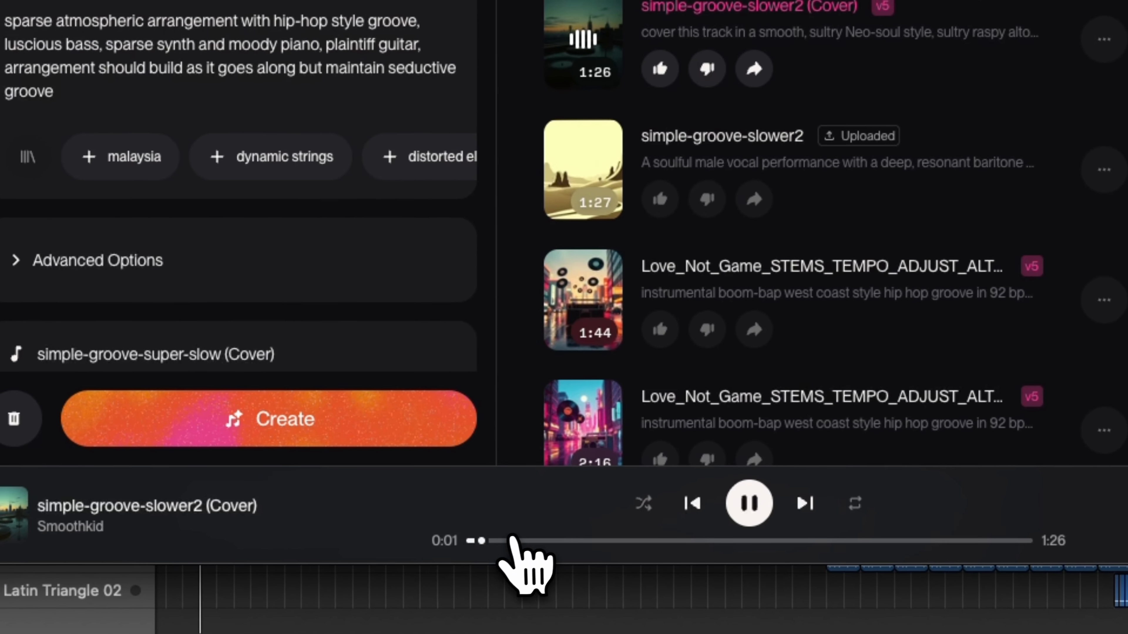
left_click(512, 540)
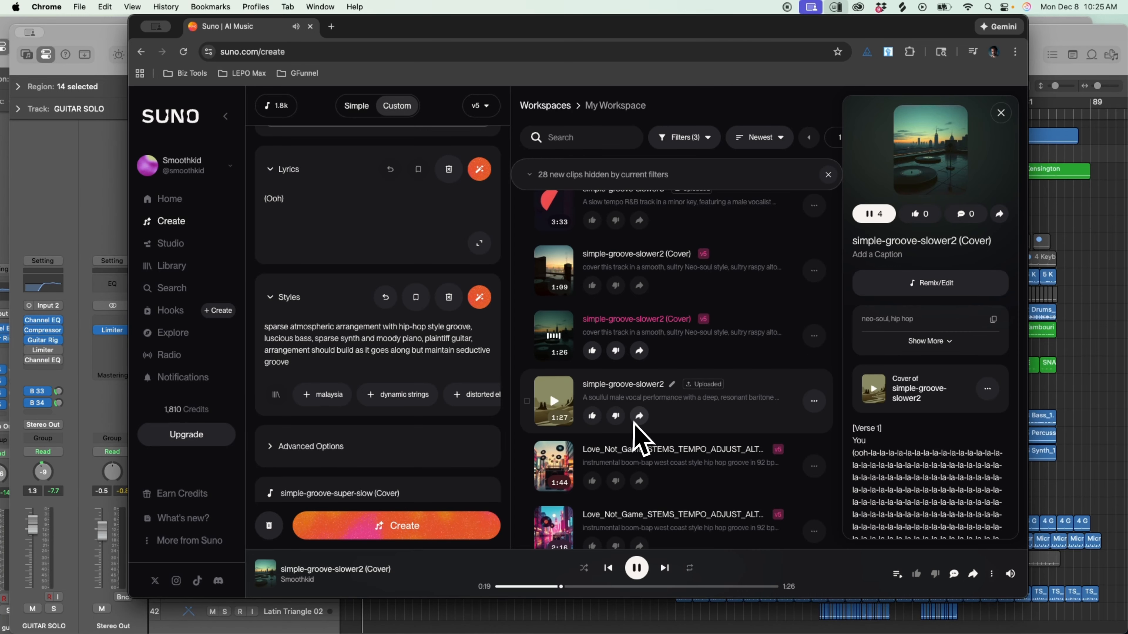
left_click(555, 337)
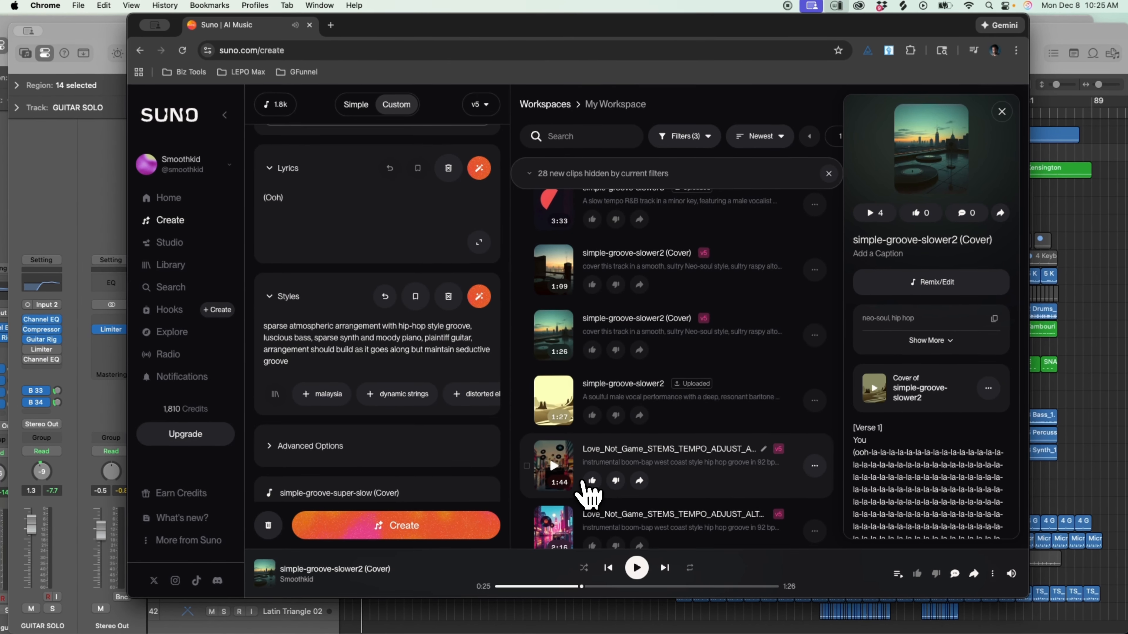
scroll(588, 445, "up", 3)
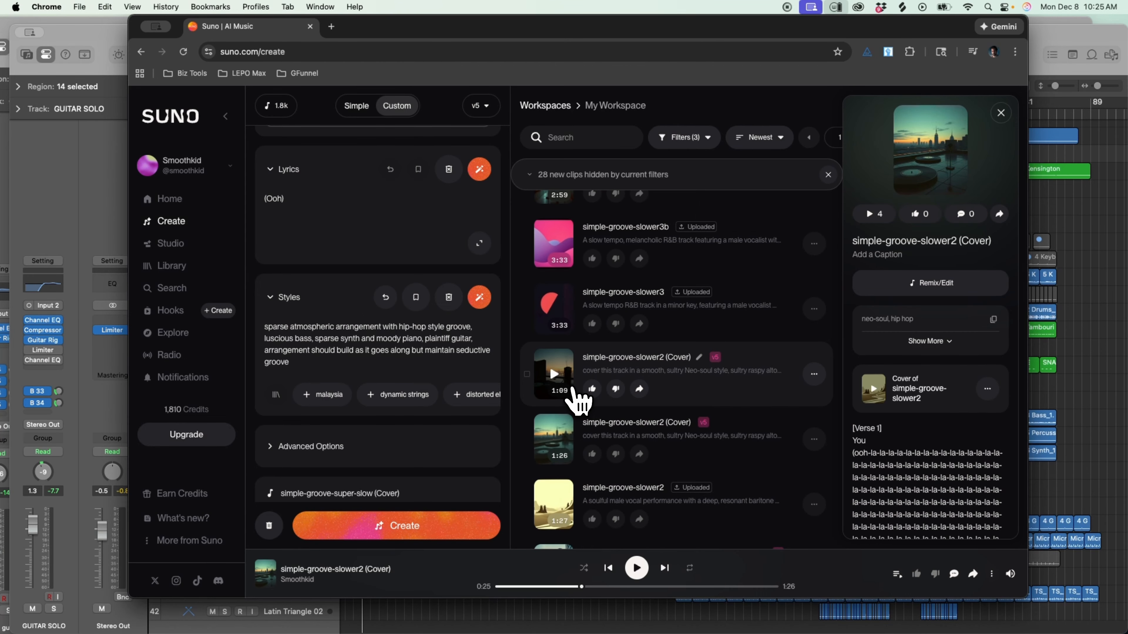
Switch to the simple-groove-slower project in Logic Pro, unmute the 0 Lead Vocals_1 track and play the arrangement from bar 3.
left_click(105, 27)
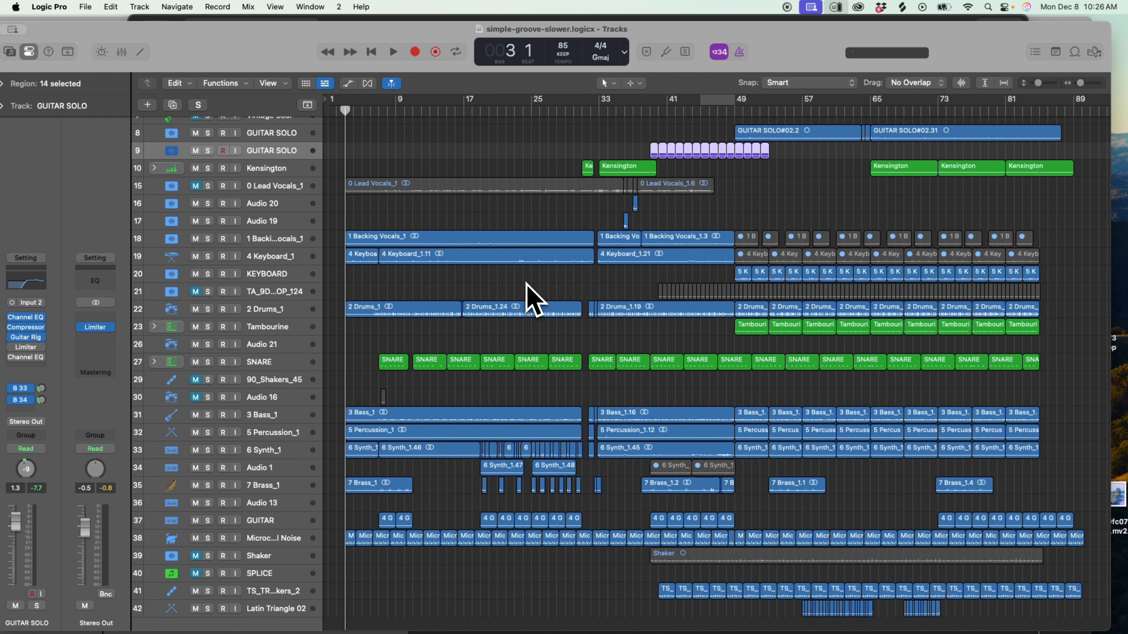
scroll(526, 284, "up", 4)
key("space")
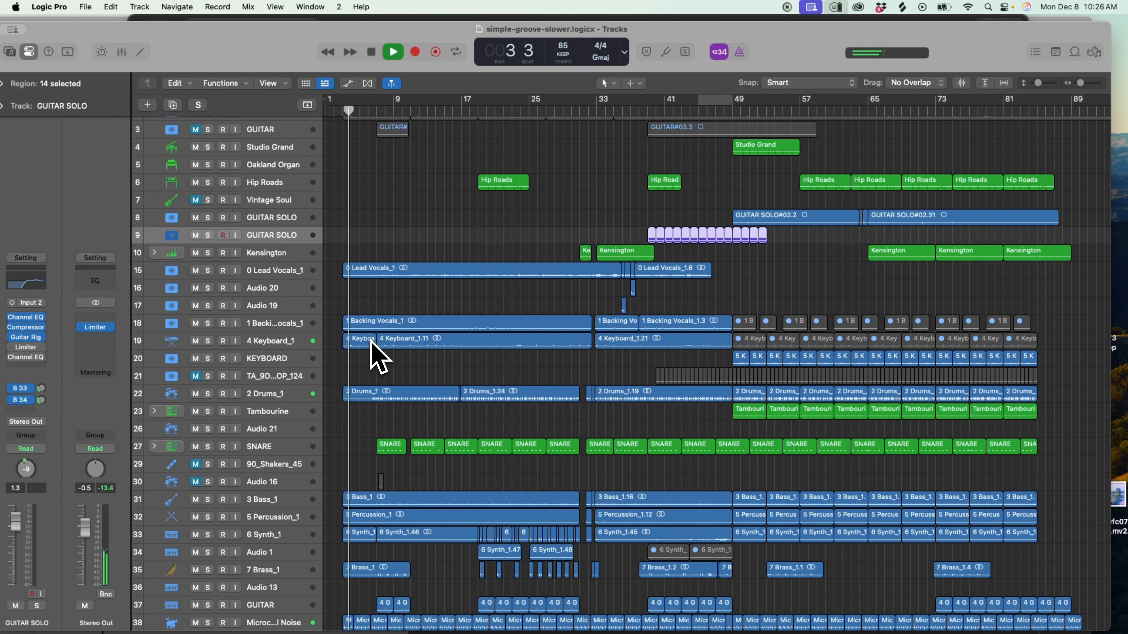
scroll(369, 342, "down", 4)
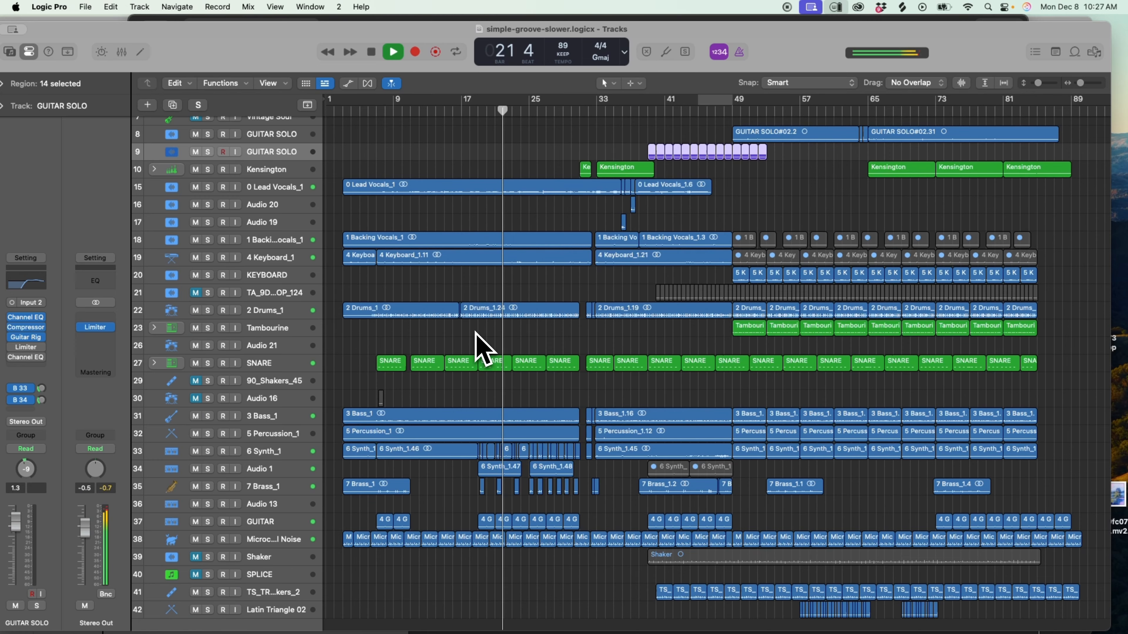
key("space")
scroll(482, 349, "up", 5)
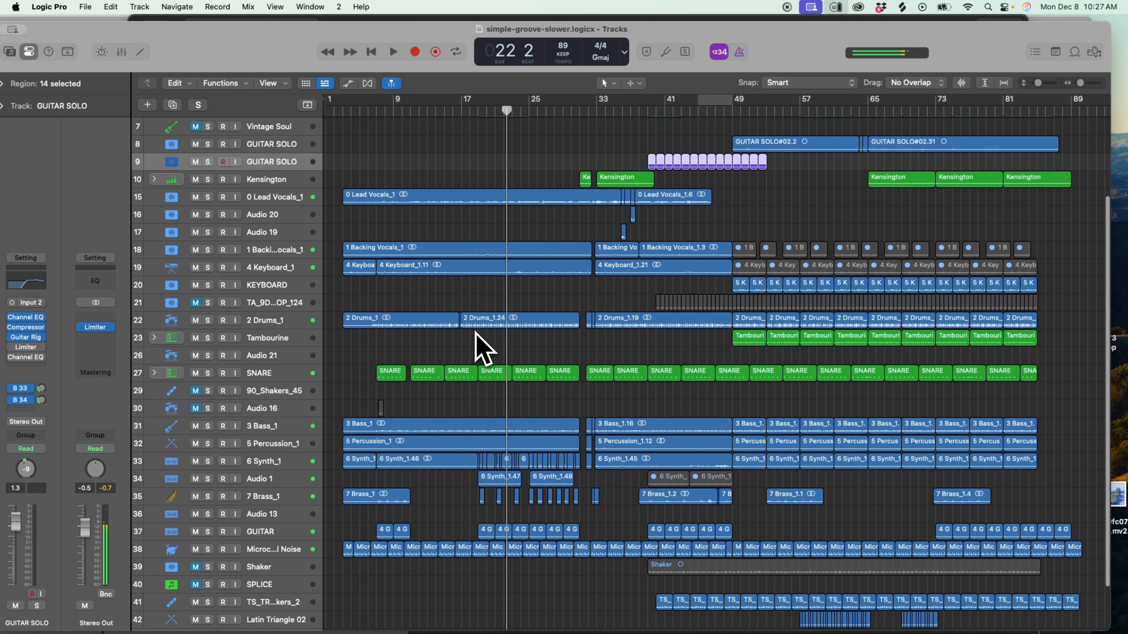
Place the playhead just past the start of bar 14 and select the 2 Drums_1 track after checking the SNARE track.
scroll(475, 334, "down", 3)
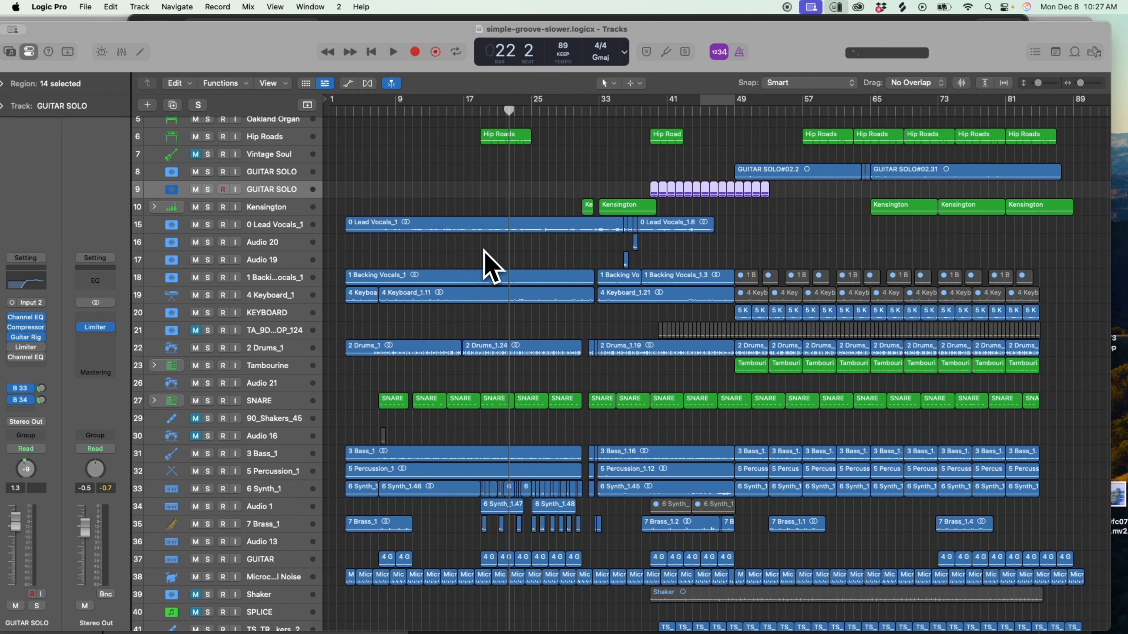
scroll(486, 258, "down", 2)
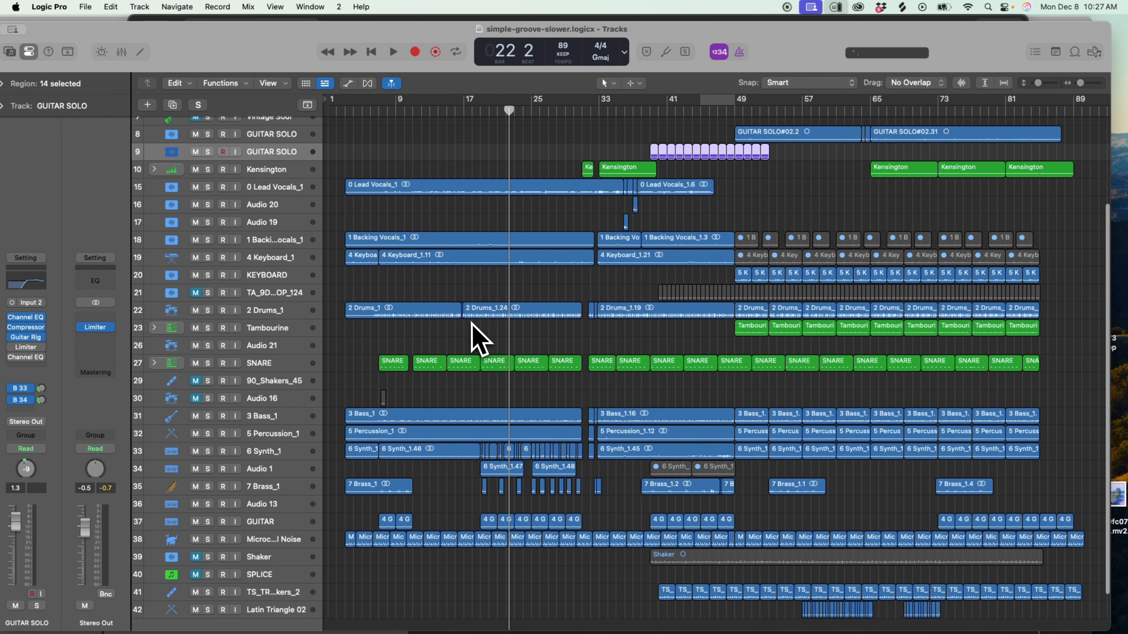
left_click_drag(1080, 83, 1097, 84)
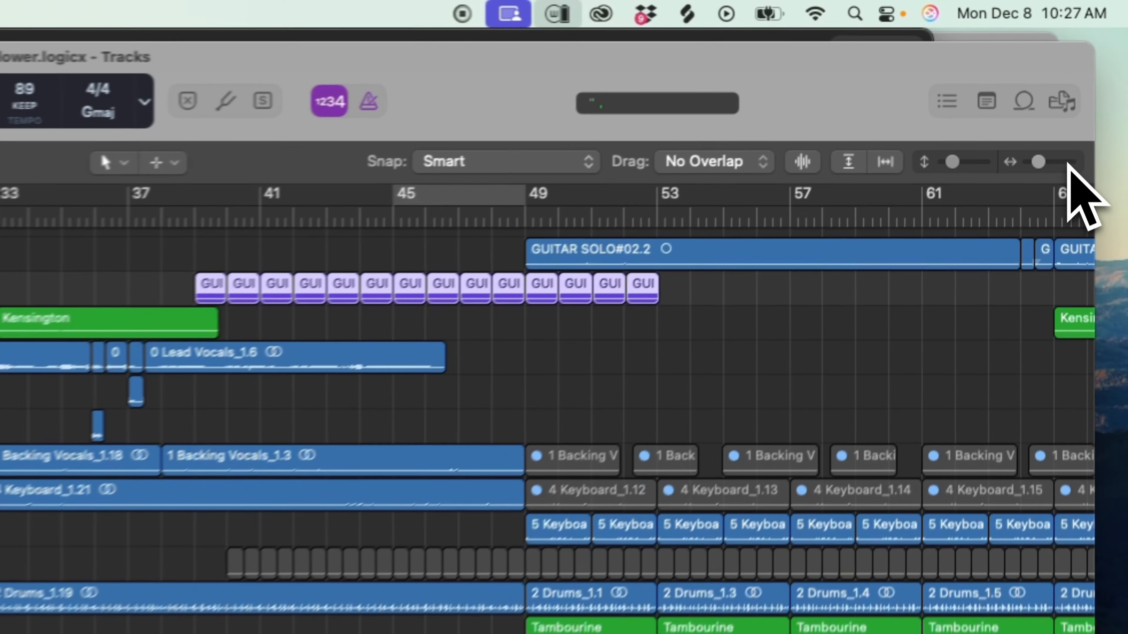
scroll(456, 446, "left", 6)
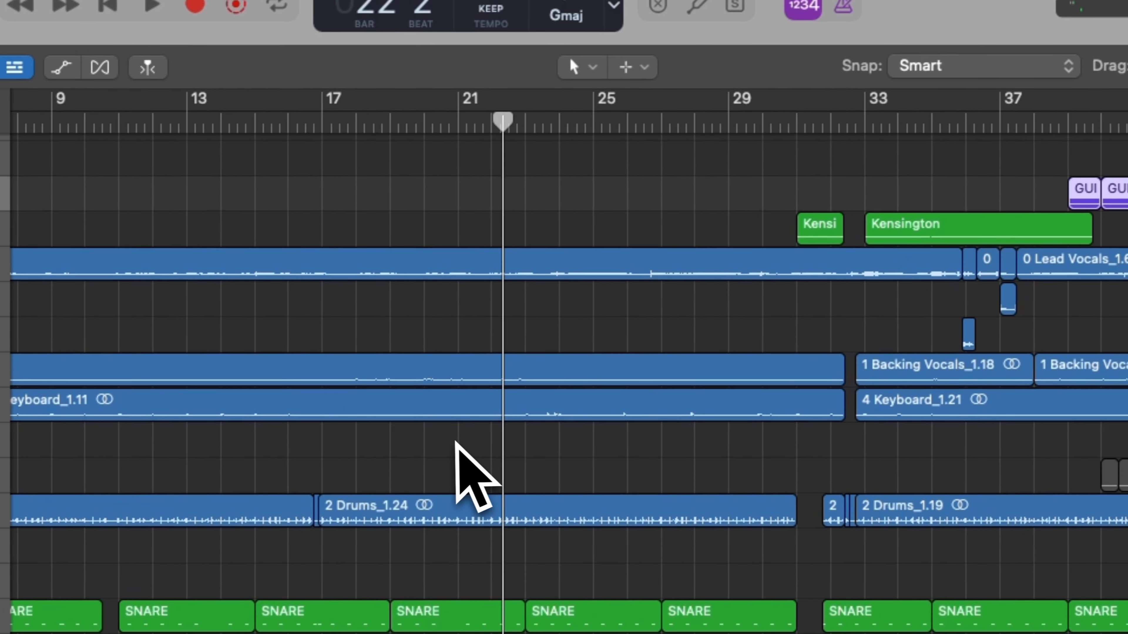
scroll(395, 516, "left", 2)
left_click(372, 120)
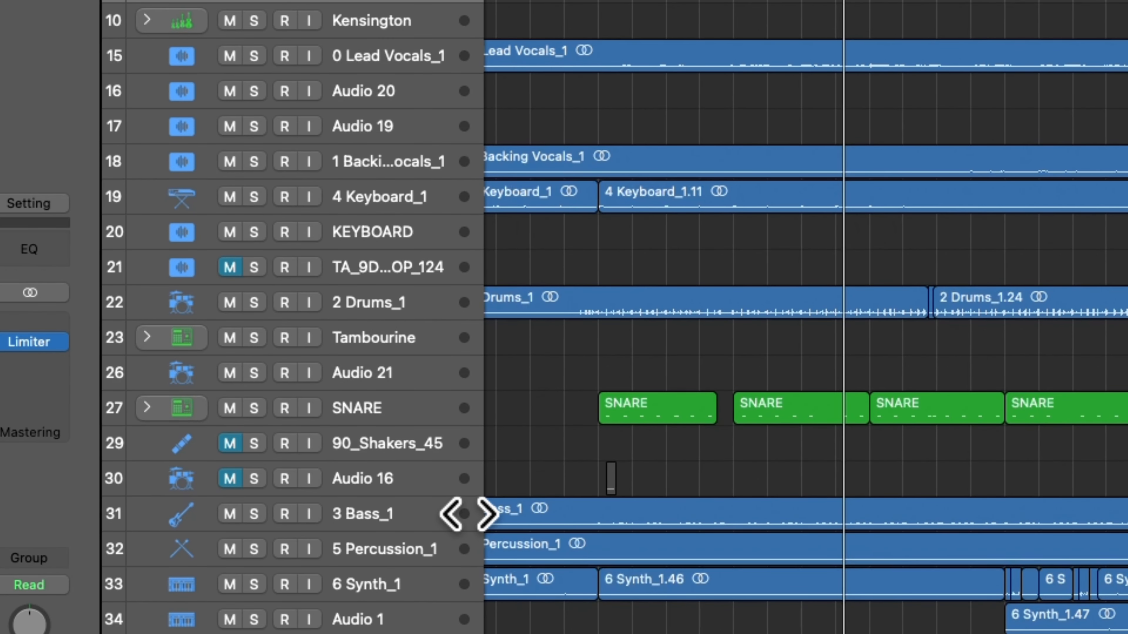
left_click(389, 408)
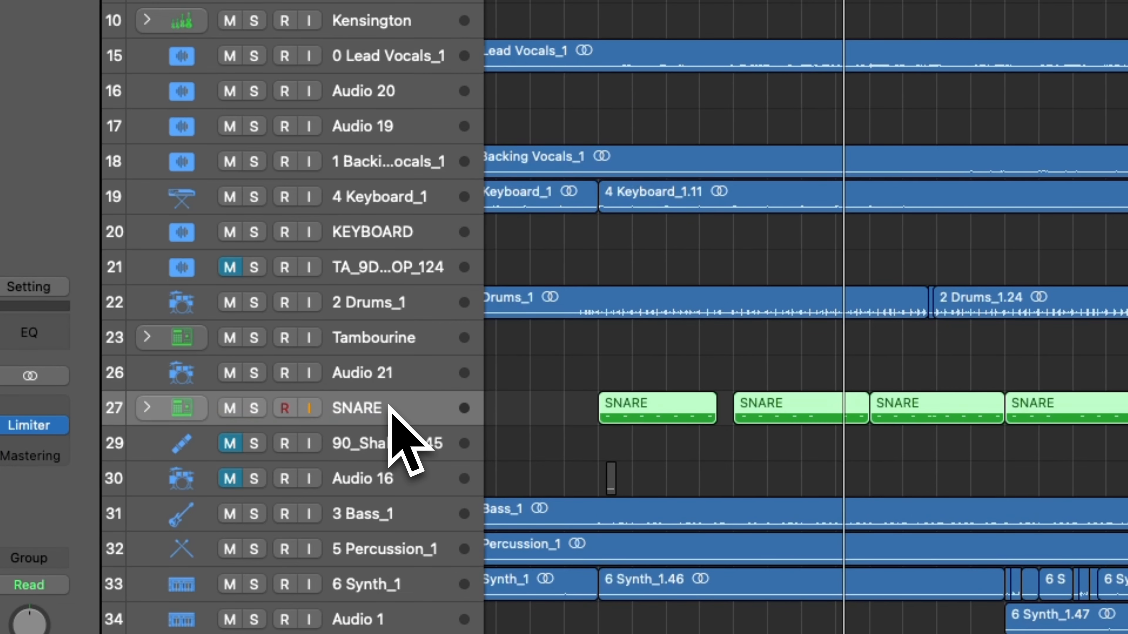
left_click(511, 305)
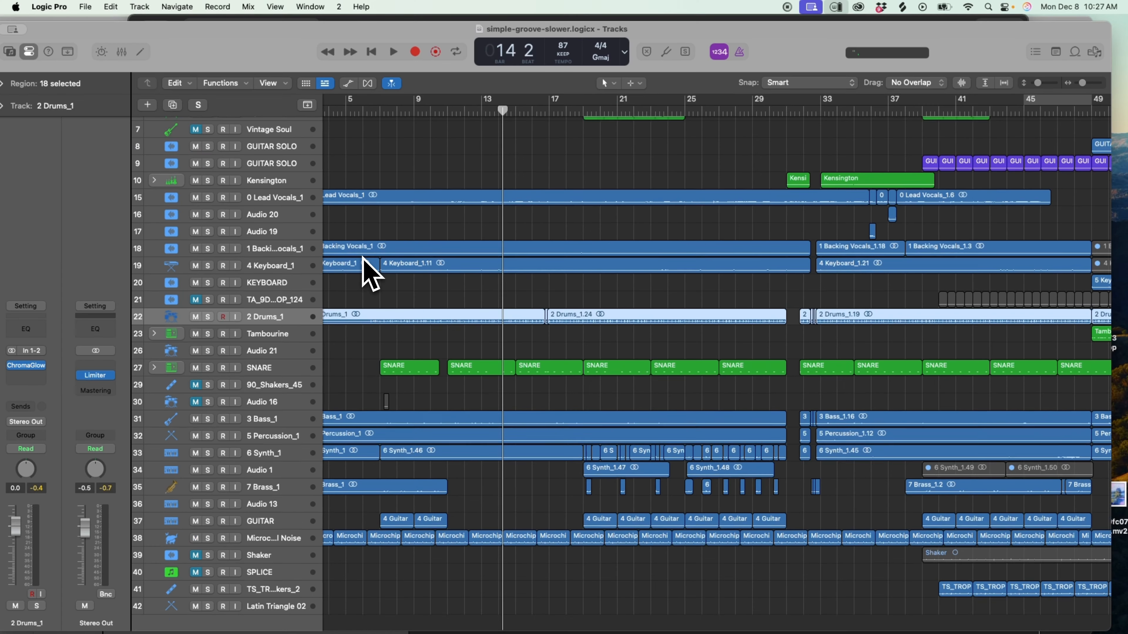
Enlarge the 2 Drums_1 waveform alongside the SNARE regions and move the playhead to the start of bar 14.
key("super+Down")
key("super+Down")
key("super+Right")
key("super+Right")
key("super+Down")
key("super+Down")
key("super+Right")
key("super+Right")
key("super+Right")
key("super+Right")
key("super+Right")
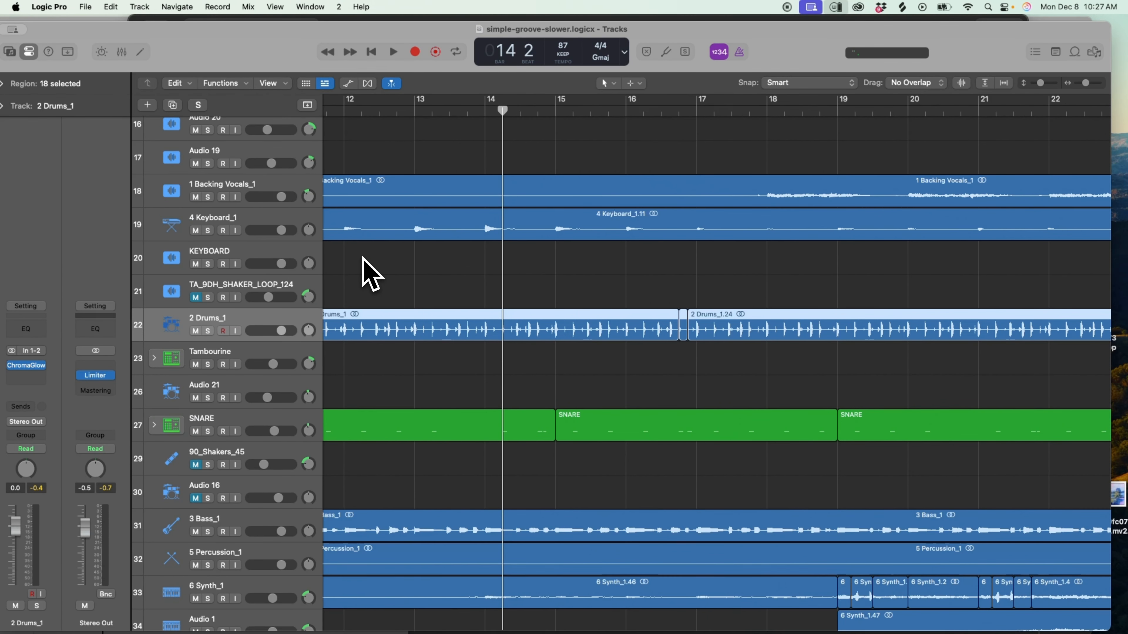
left_click(482, 114)
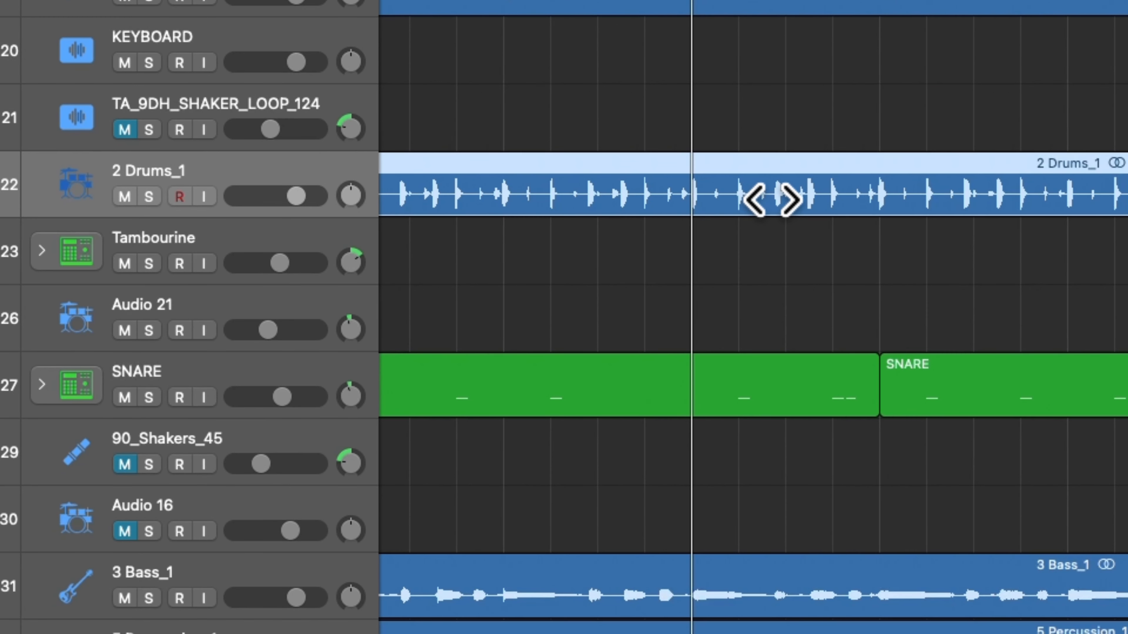
Enlarge the 2 Drums_1 waveform around bar 14 and select the SNARE region below it for comparison.
key("super+Down")
key("super+Down")
key("super+Right")
key("super+Right")
key("super+Right")
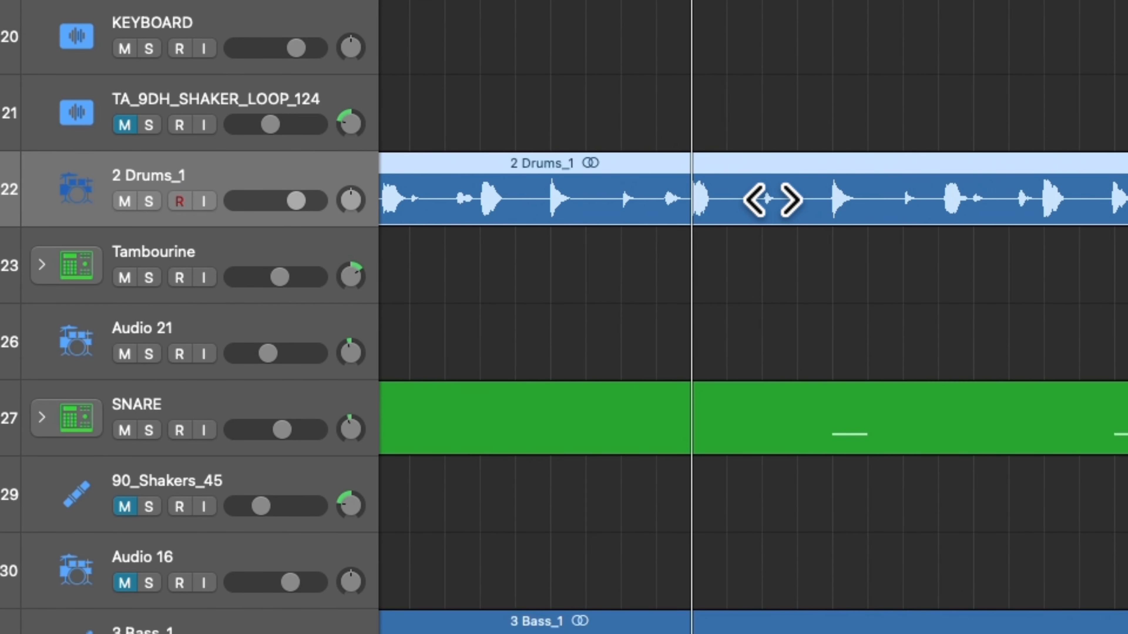
left_click(763, 416)
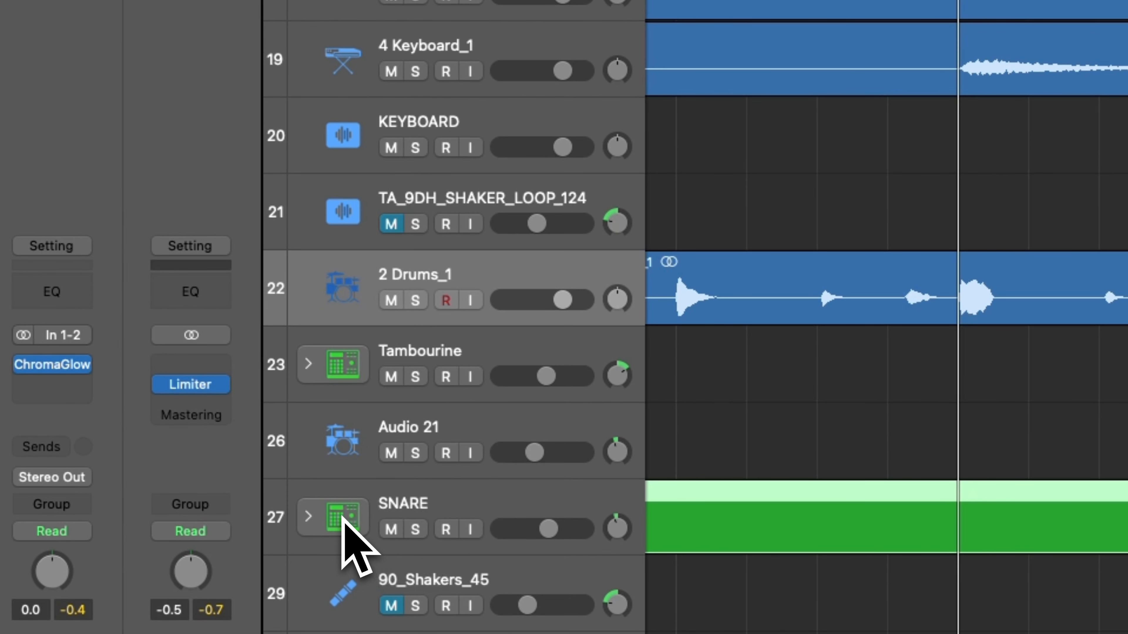
Select the SNARE track, inspect its drum kit with the 2 Drums_1.12 sample pad, and close the kit.
left_click(78, 421)
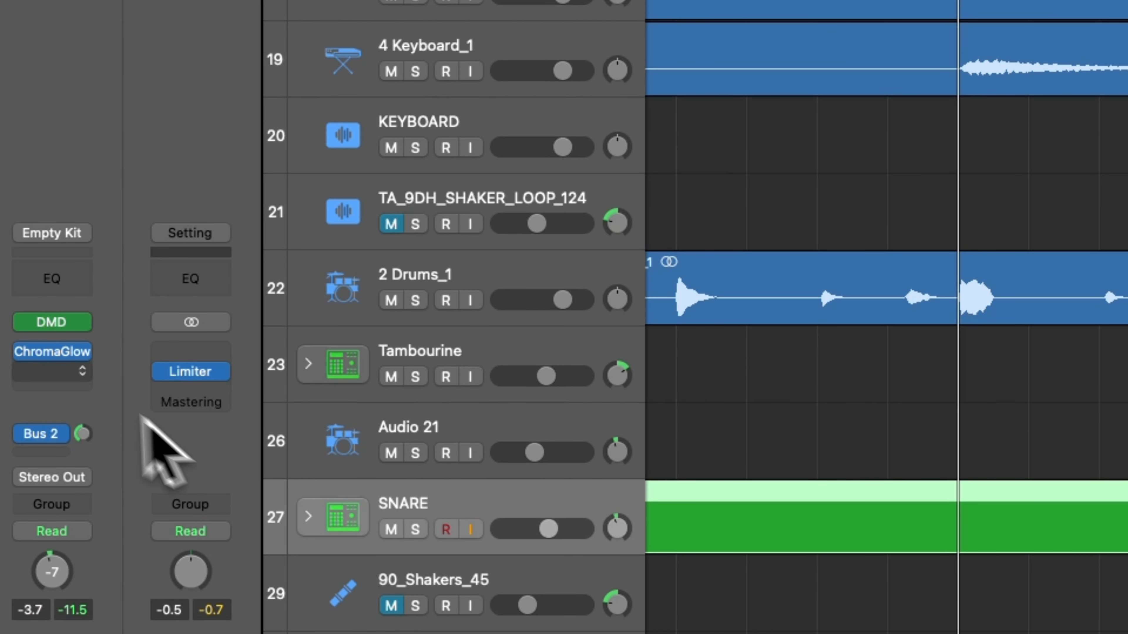
left_click(52, 351)
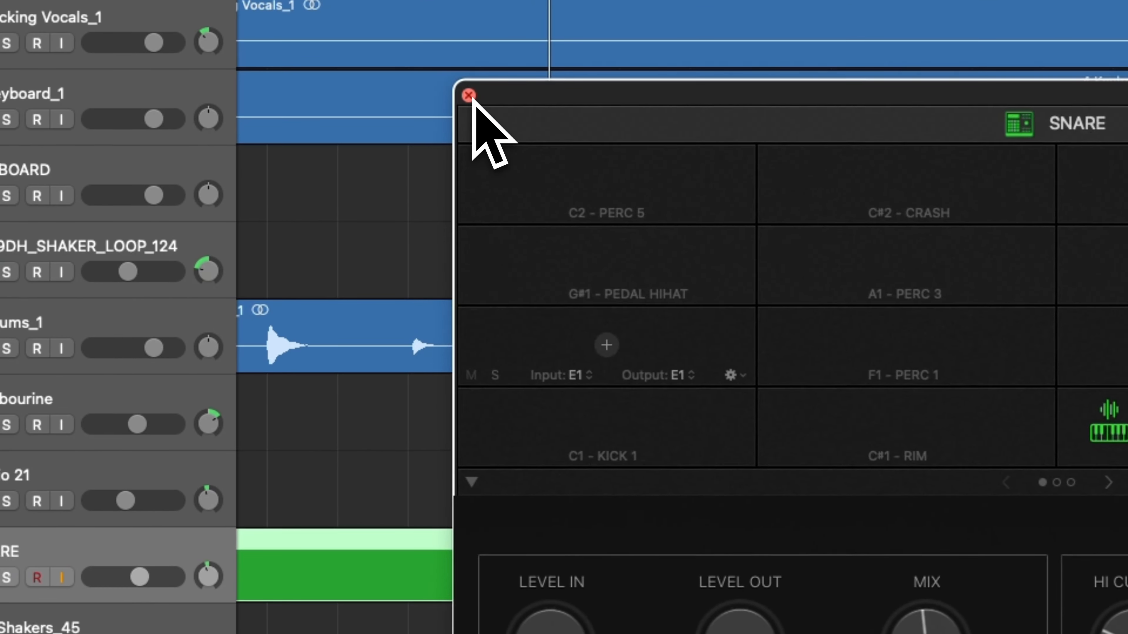
left_click(468, 95)
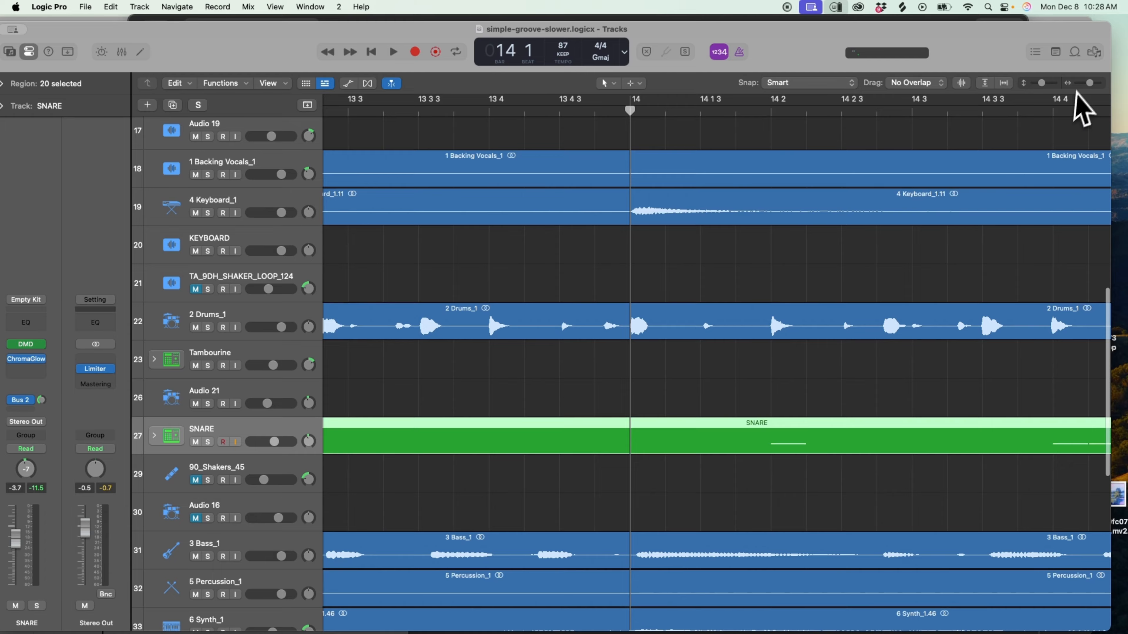
Solo the 2 Drums_1 track, play it from bar 12 beat 2, and turn its solo off.
left_click(1080, 83)
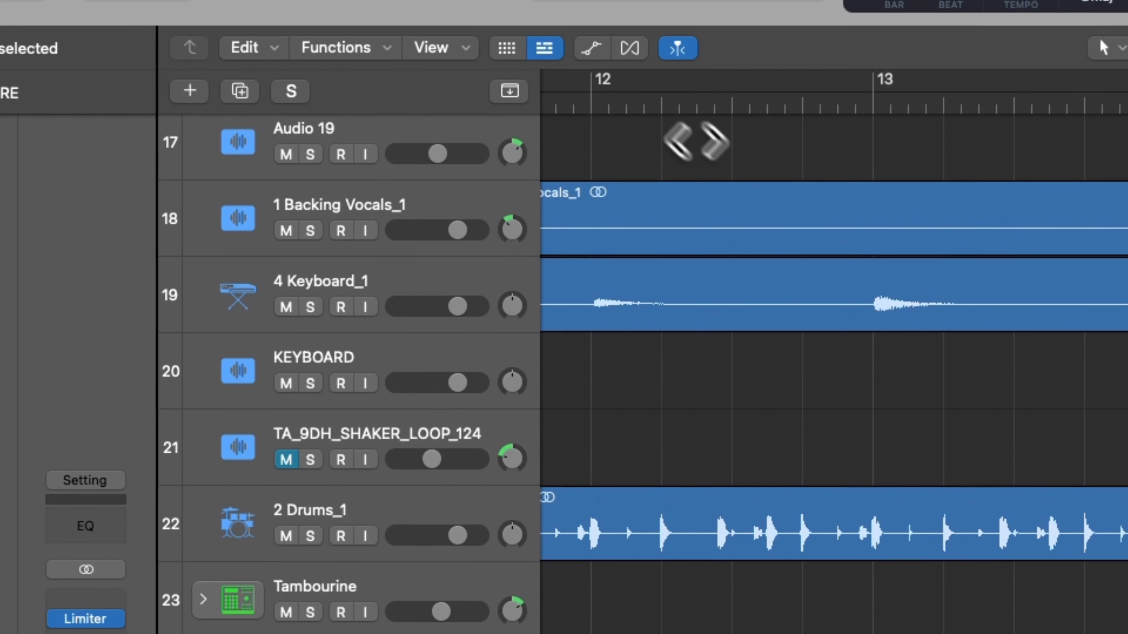
left_click(668, 41)
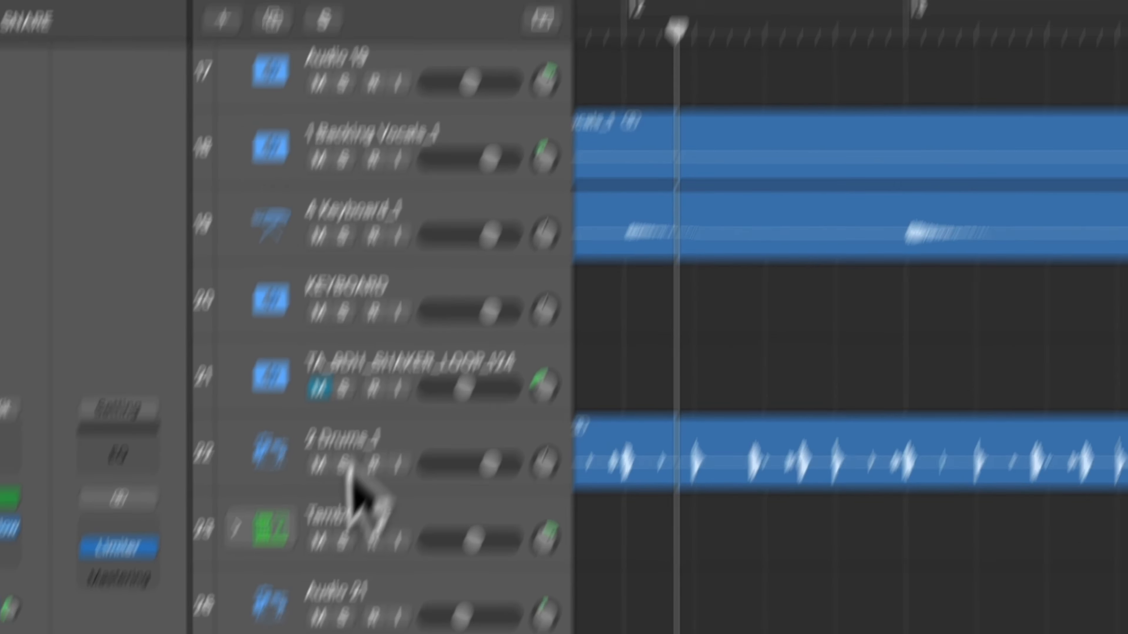
left_click(343, 464)
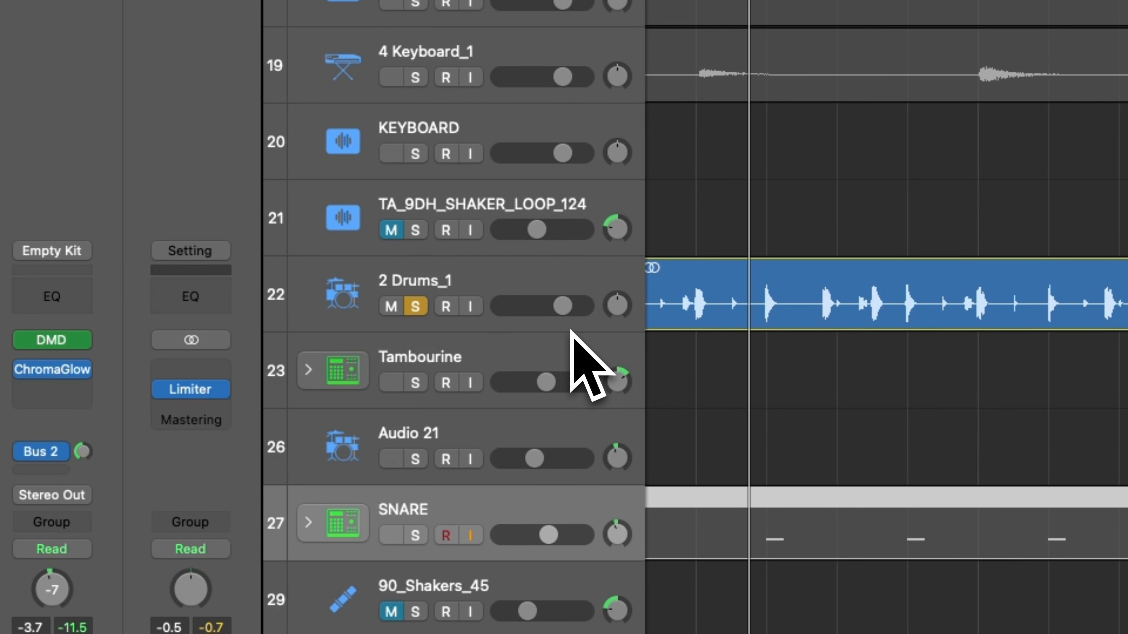
key("space")
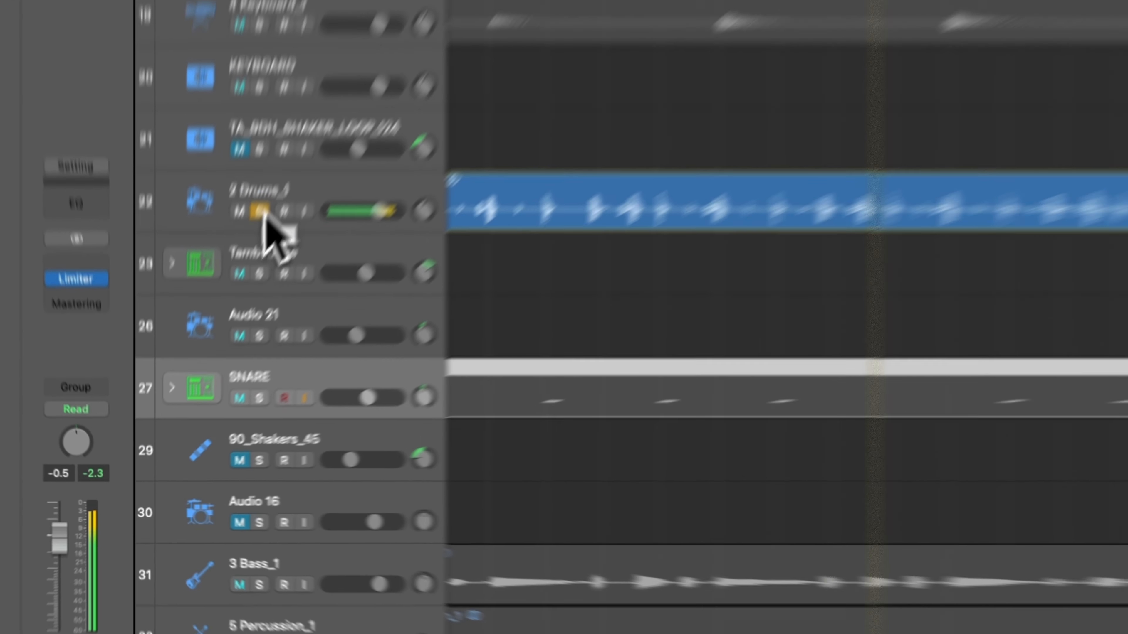
left_click(208, 328)
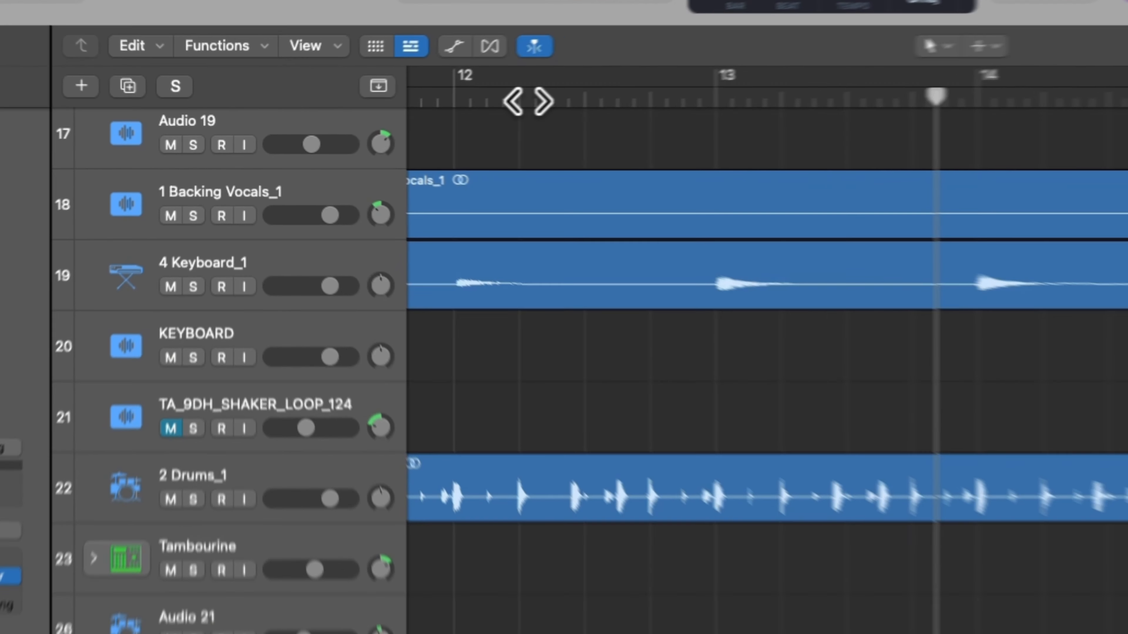
Place the playhead back at bar 12 beat 2, solo the SNARE track and play it.
left_click(387, 112)
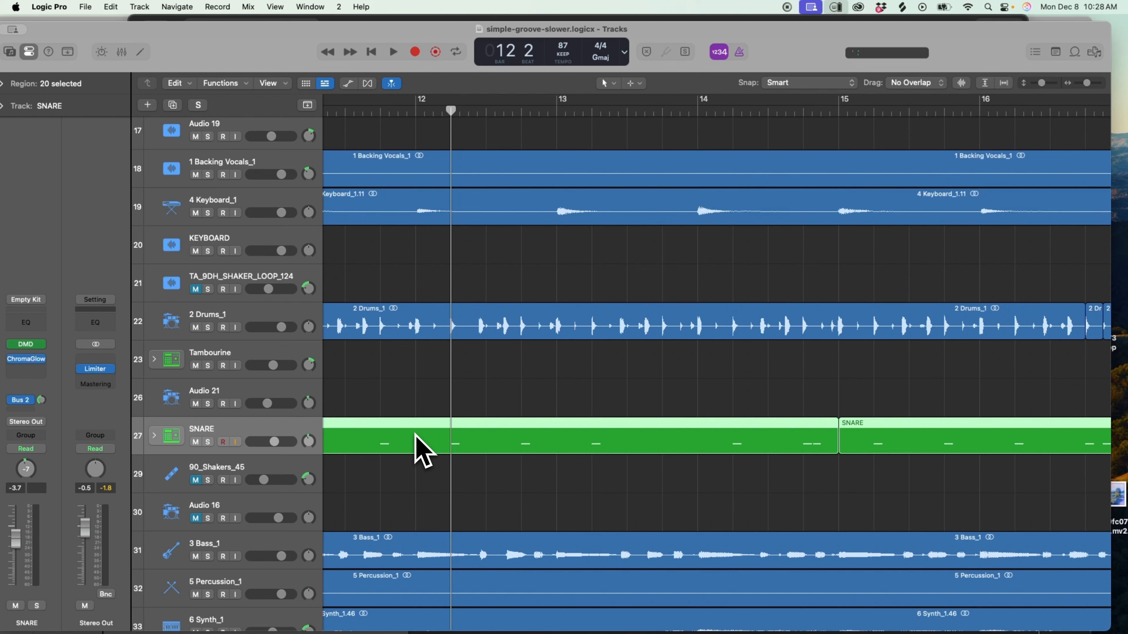
mouse_move(247, 616)
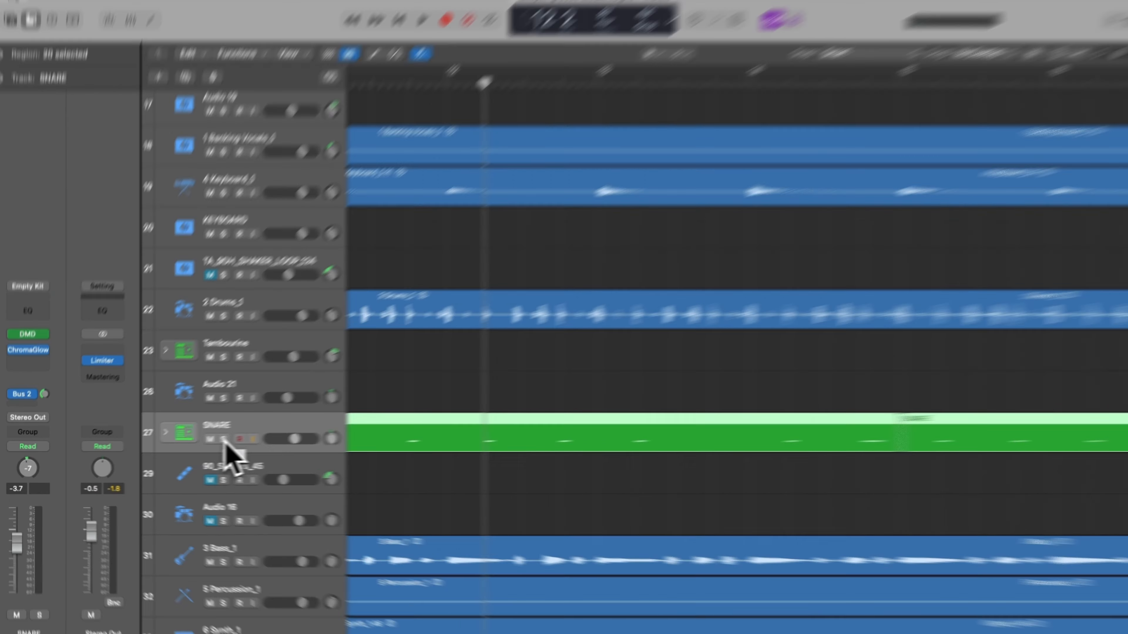
left_click(207, 442)
key("space")
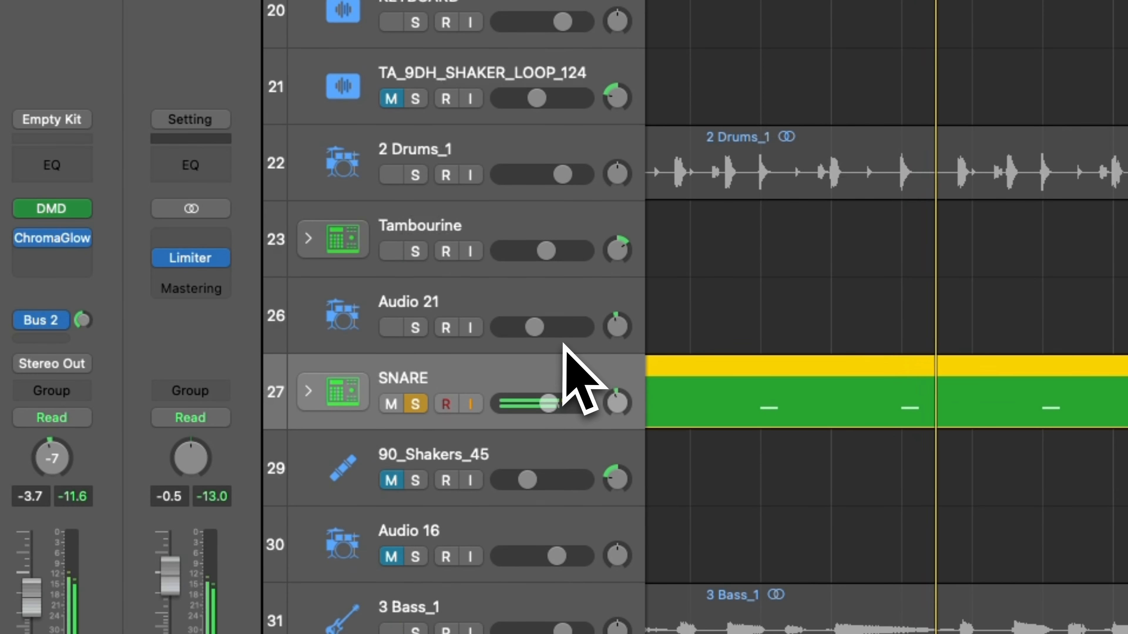
Check the SNARE track's Bus 2 reverb send, view the ValhallaVintageVerb settings on that bus and close the plug-in.
left_click(45, 321)
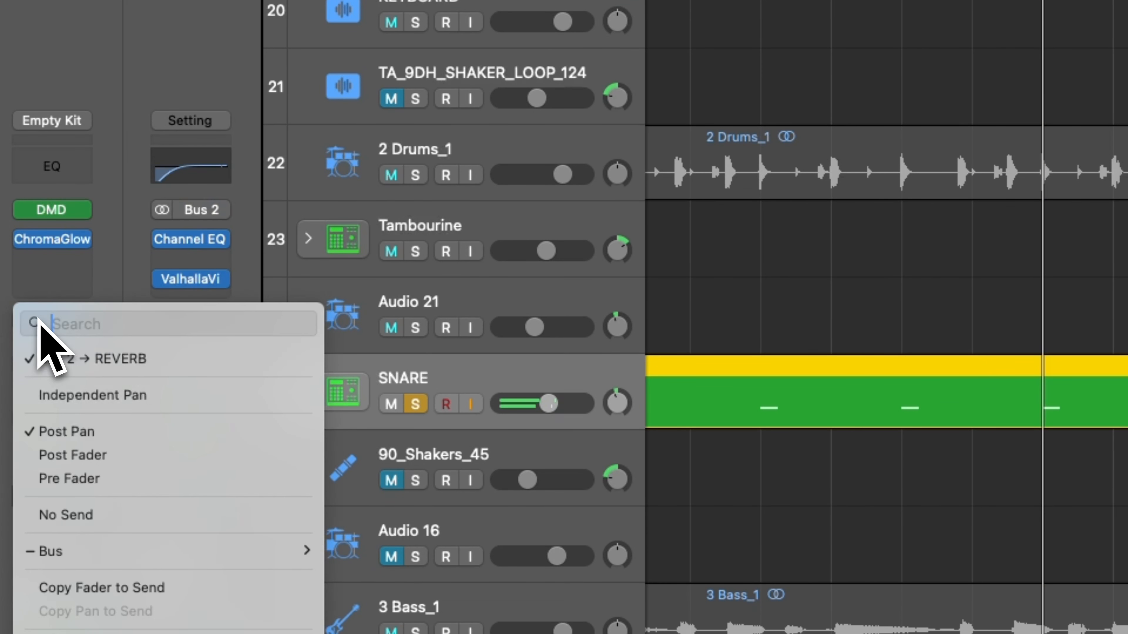
left_click(198, 298)
left_click(198, 293)
key("Escape")
left_click(199, 282)
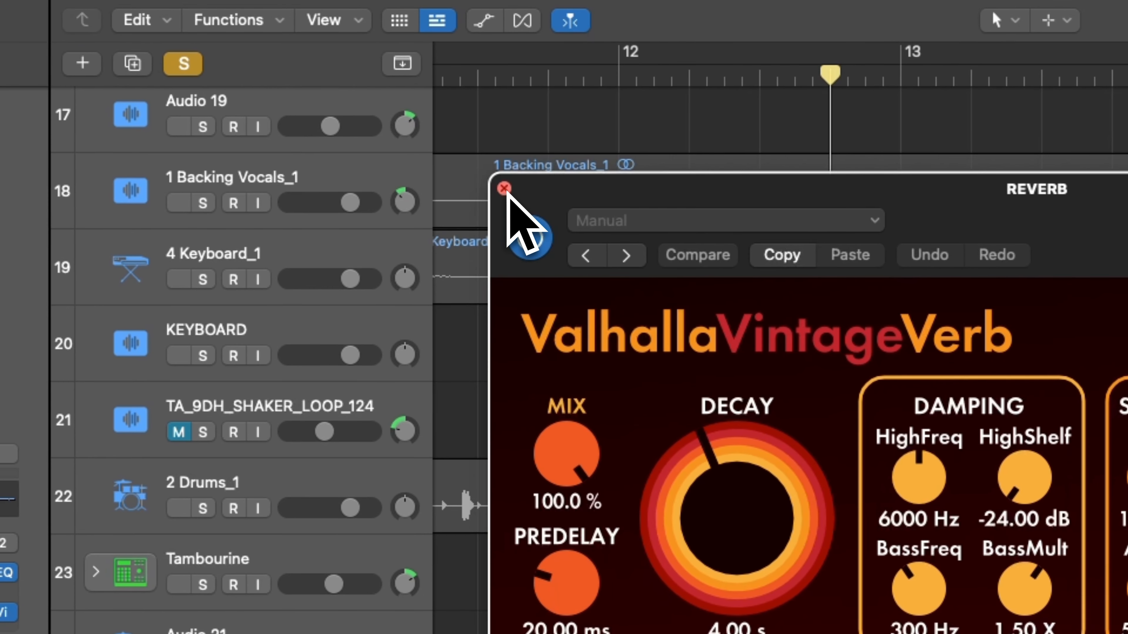
left_click(117, 157)
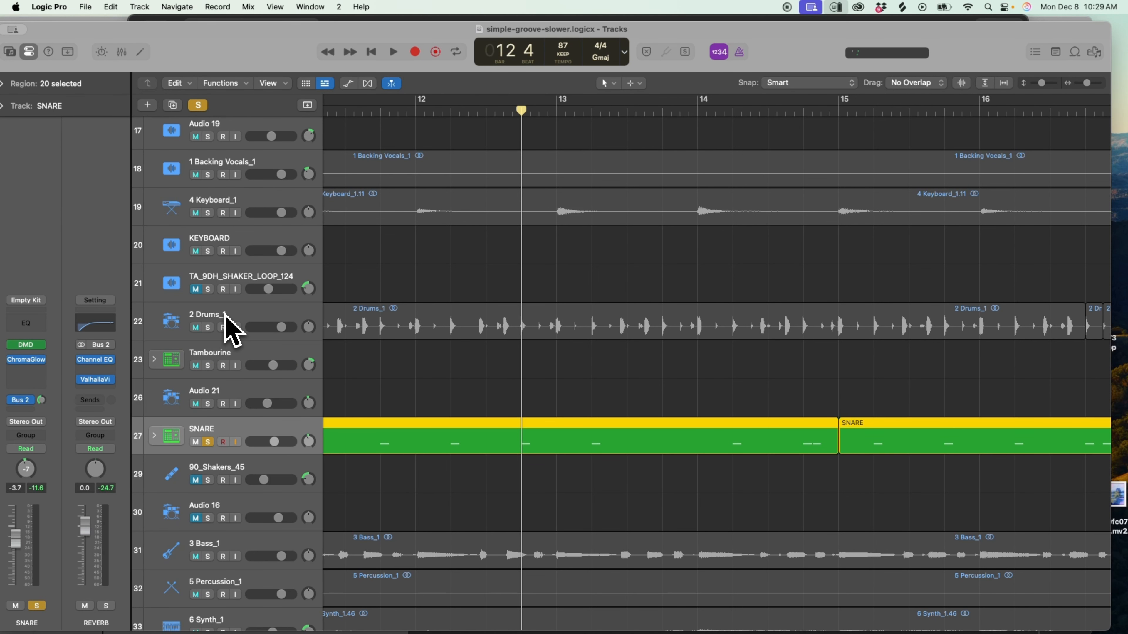
Play the soloed SNARE from bar 14 beat 3 and add 2 Drums_1 to the solo to hear both together.
scroll(332, 396, "right", 4)
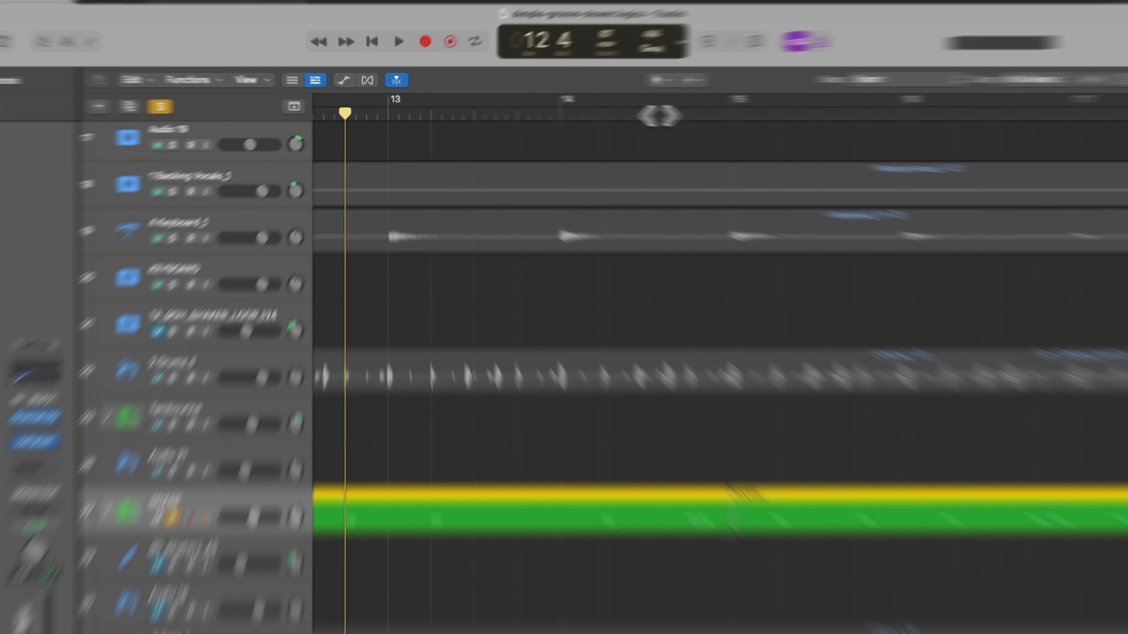
left_click(606, 109)
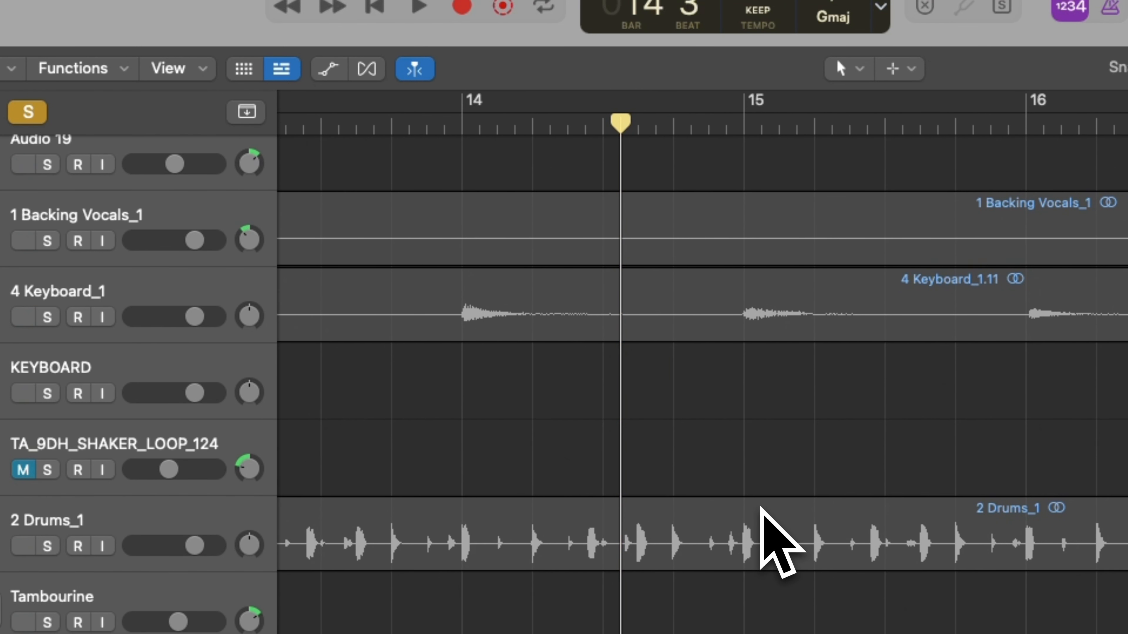
scroll(760, 506, "right", 2)
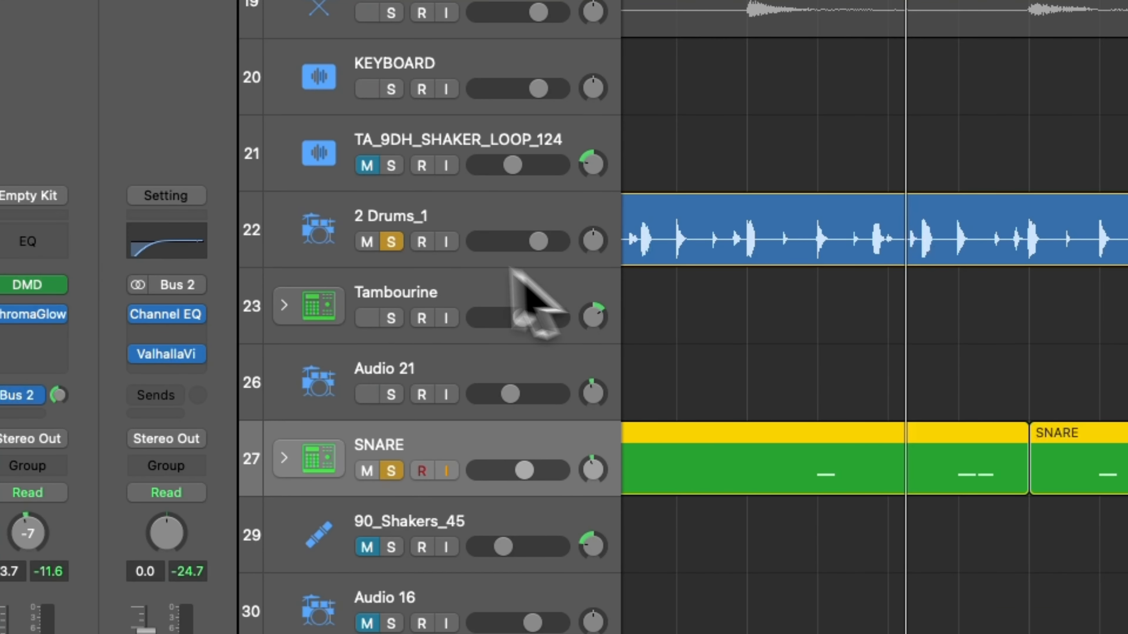
left_click(47, 549)
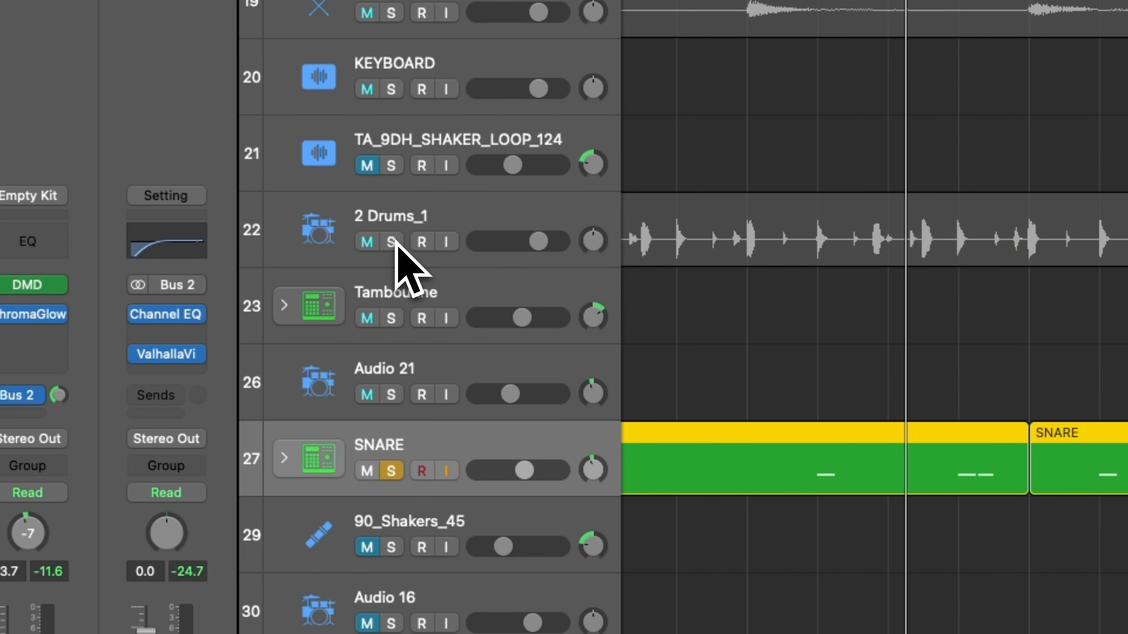
key("space")
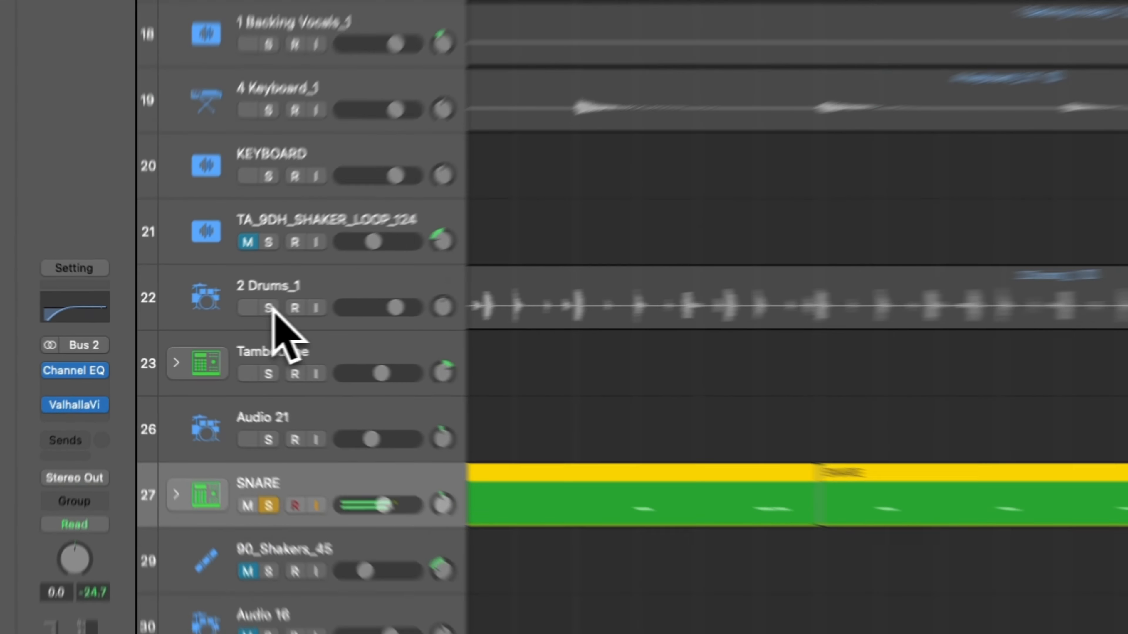
left_click(208, 323)
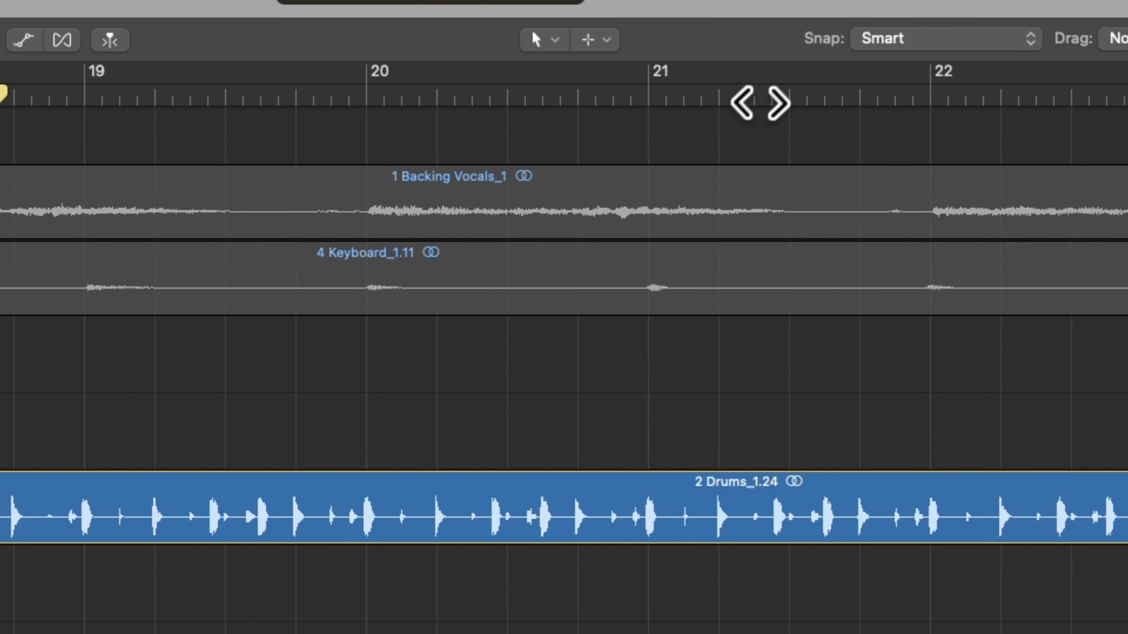
left_click(764, 98)
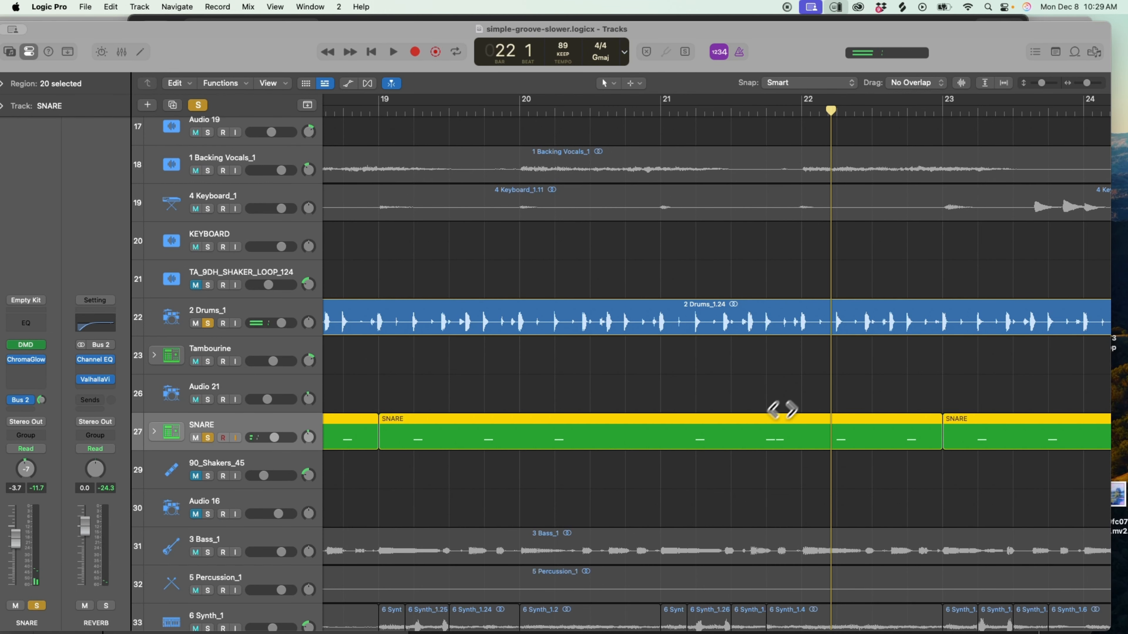
Zoom out to see the whole arrangement, clear all solos and place the playhead at bar 49.
left_click_drag(1085, 83, 1039, 84)
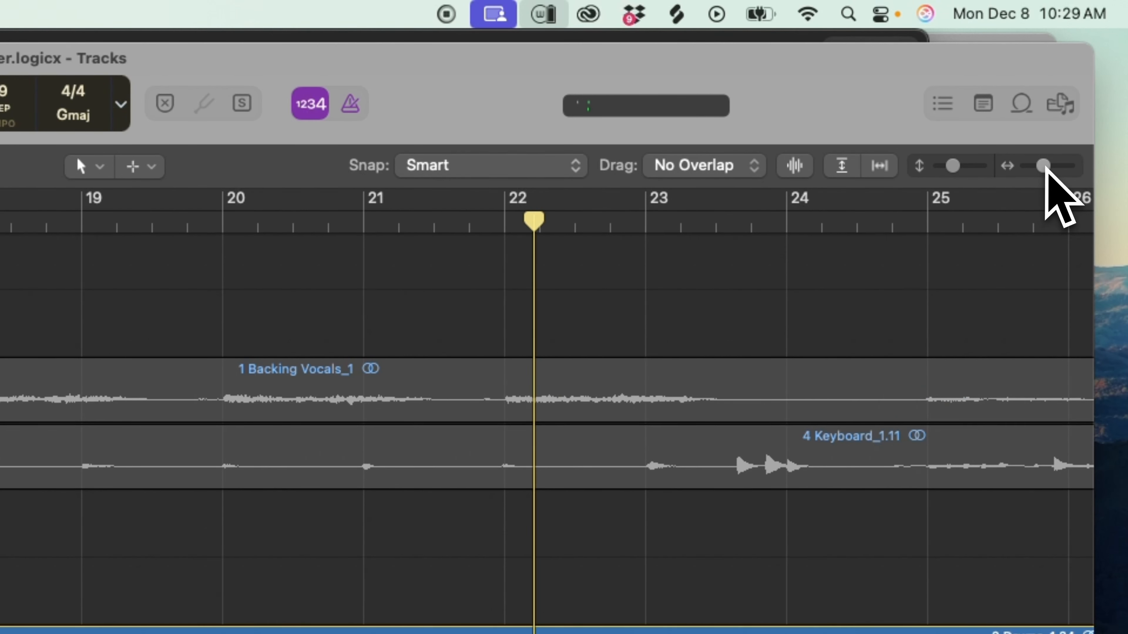
left_click_drag(1044, 167, 1037, 168)
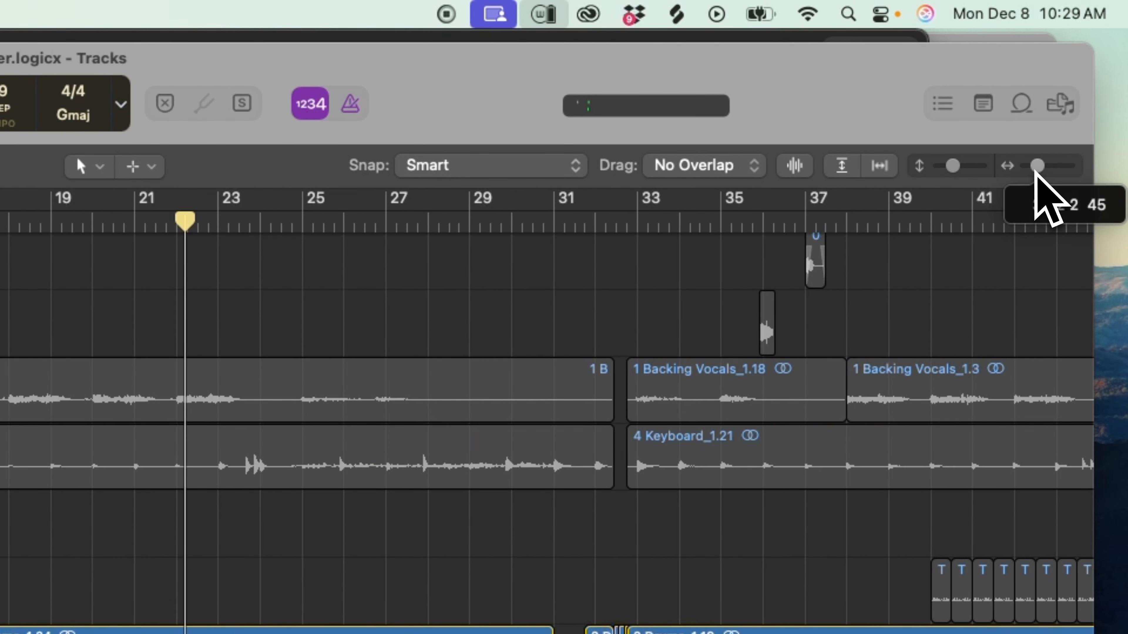
left_click_drag(952, 168, 949, 168)
left_click_drag(1032, 170, 1028, 170)
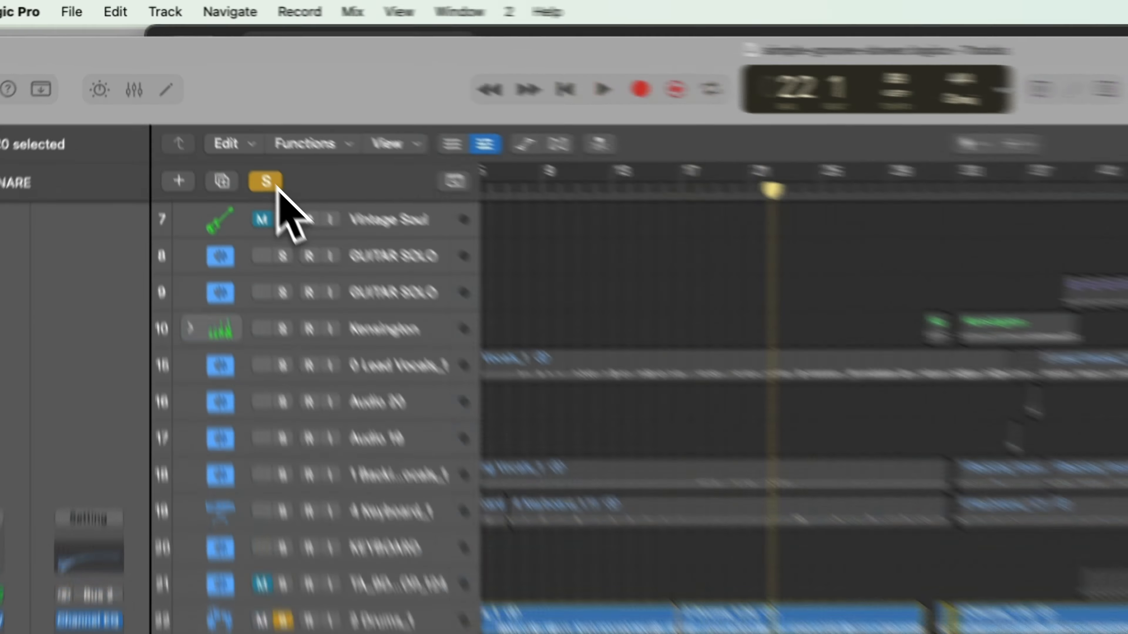
left_click(199, 106)
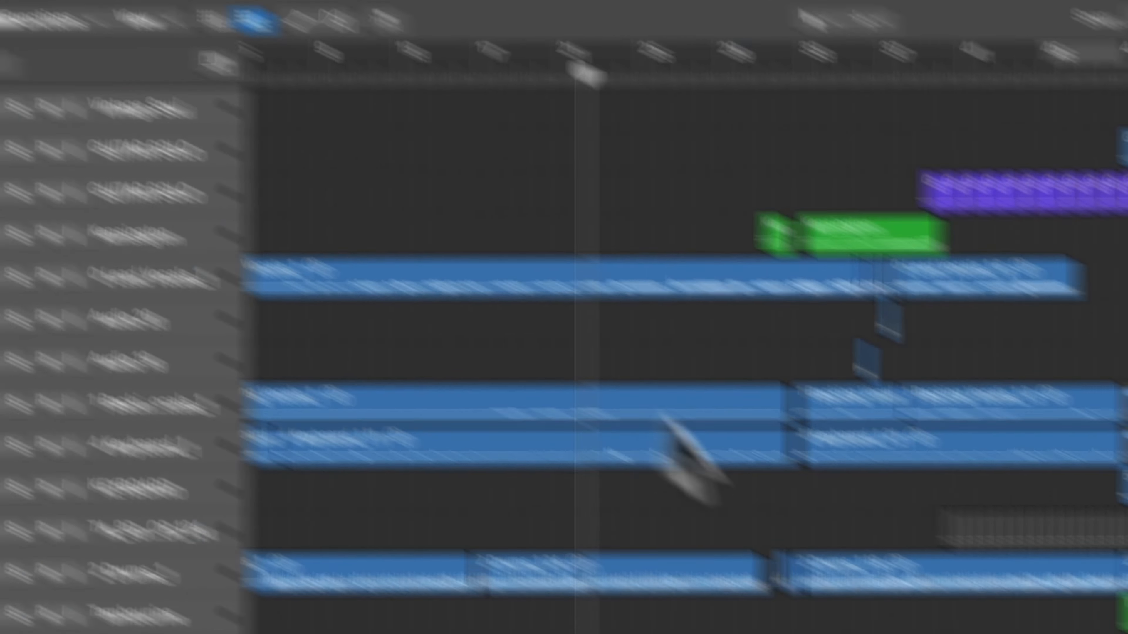
scroll(671, 387, "right", 5)
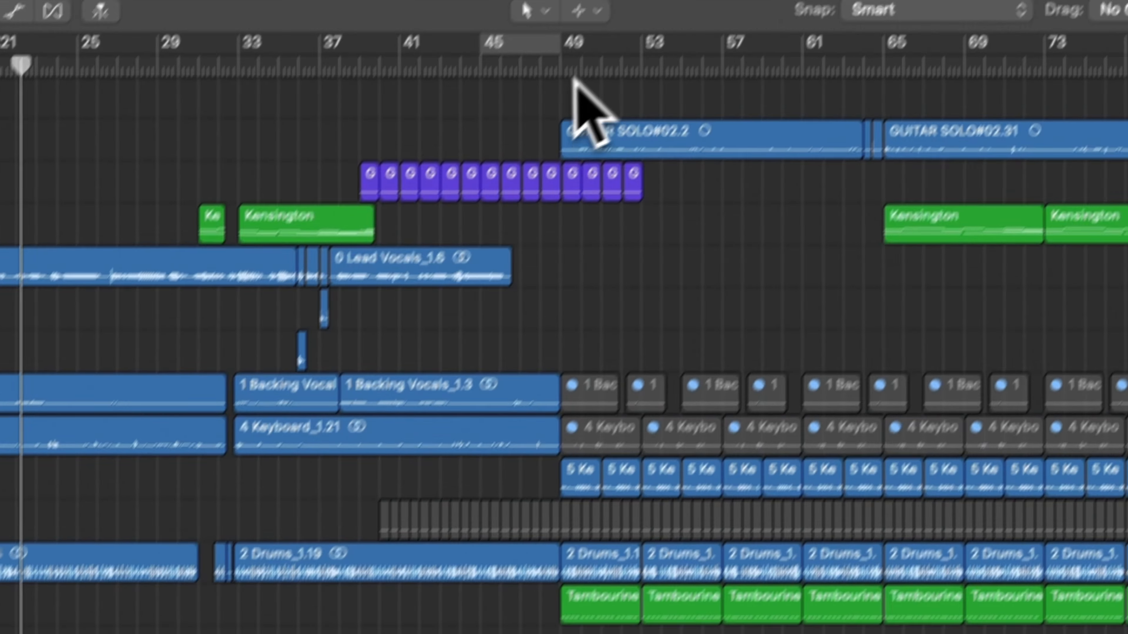
left_click(555, 78)
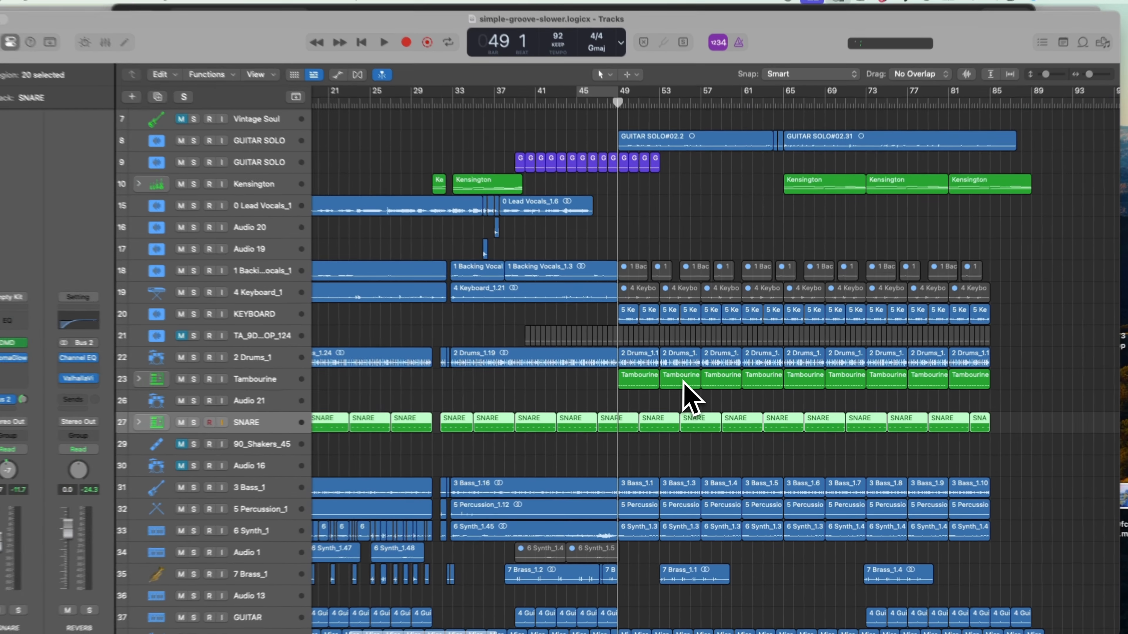
Place the playhead at bar 19, select the Hip Roads track, view its Stage Mark II Bright electric piano and close it.
scroll(630, 327, "up", 6)
scroll(629, 328, "left", 8)
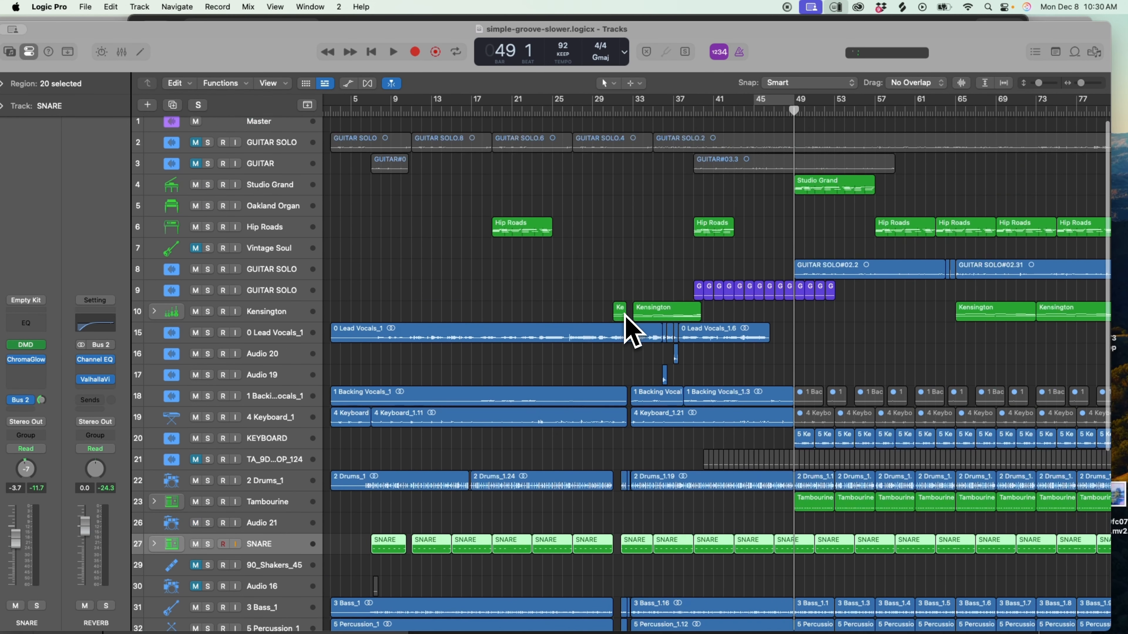
scroll(625, 314, "up", 1)
left_click(498, 112)
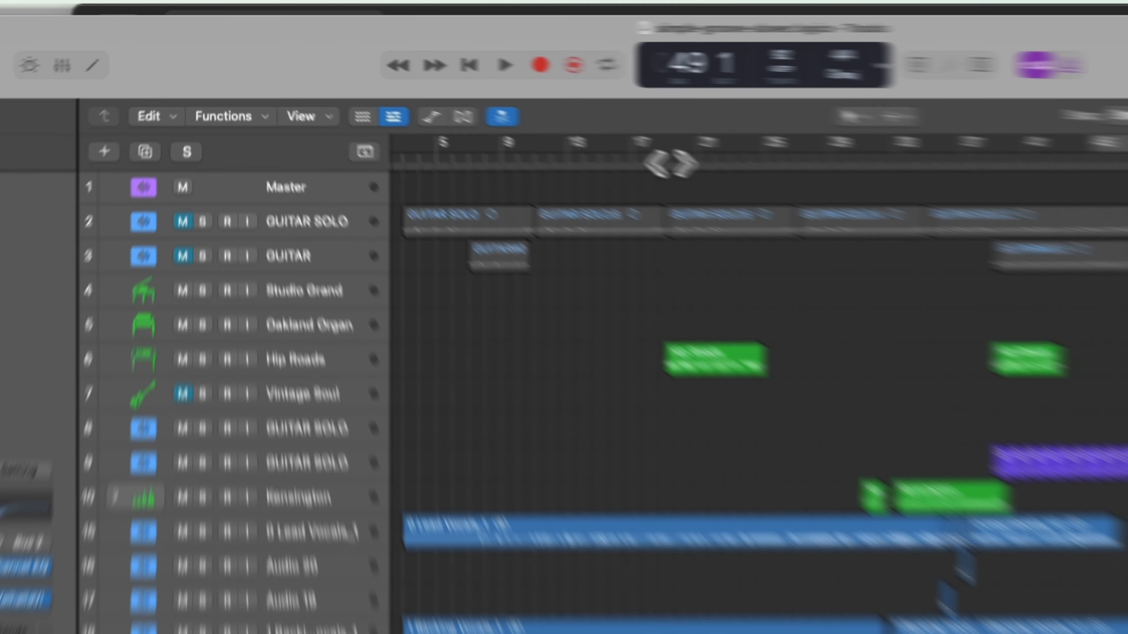
right_click(349, 433)
left_click(348, 433)
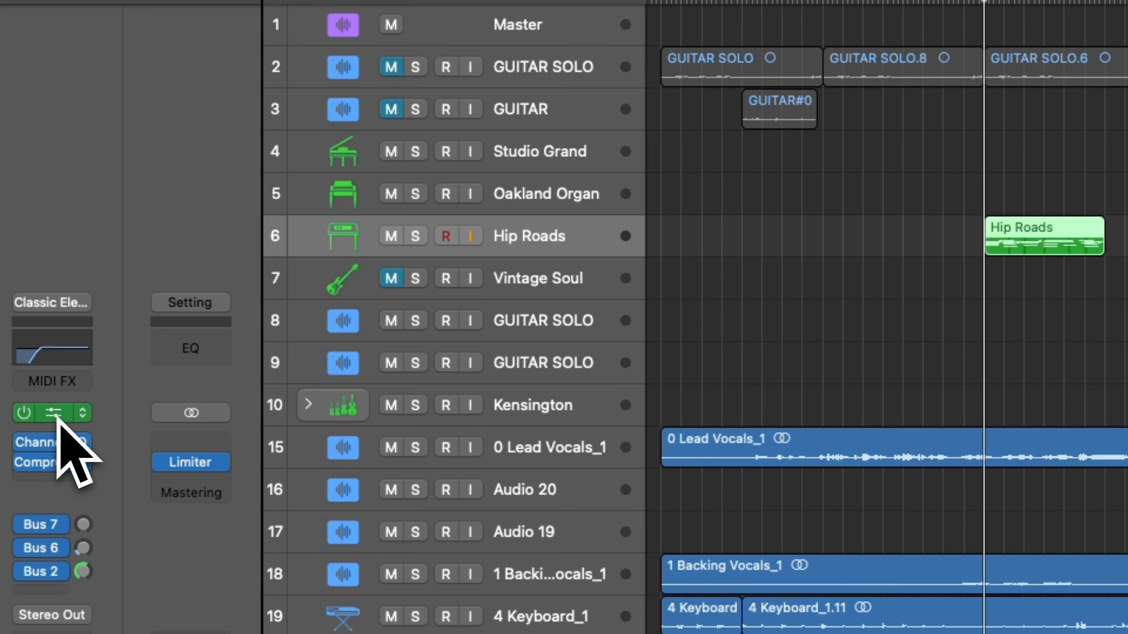
left_click(54, 413)
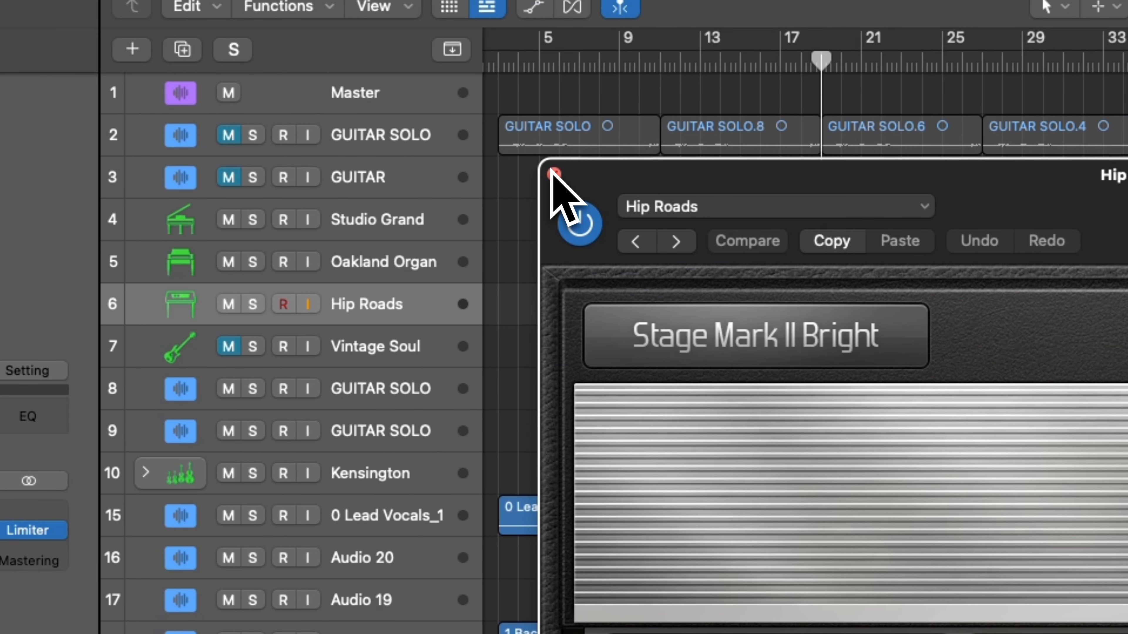
left_click(554, 174)
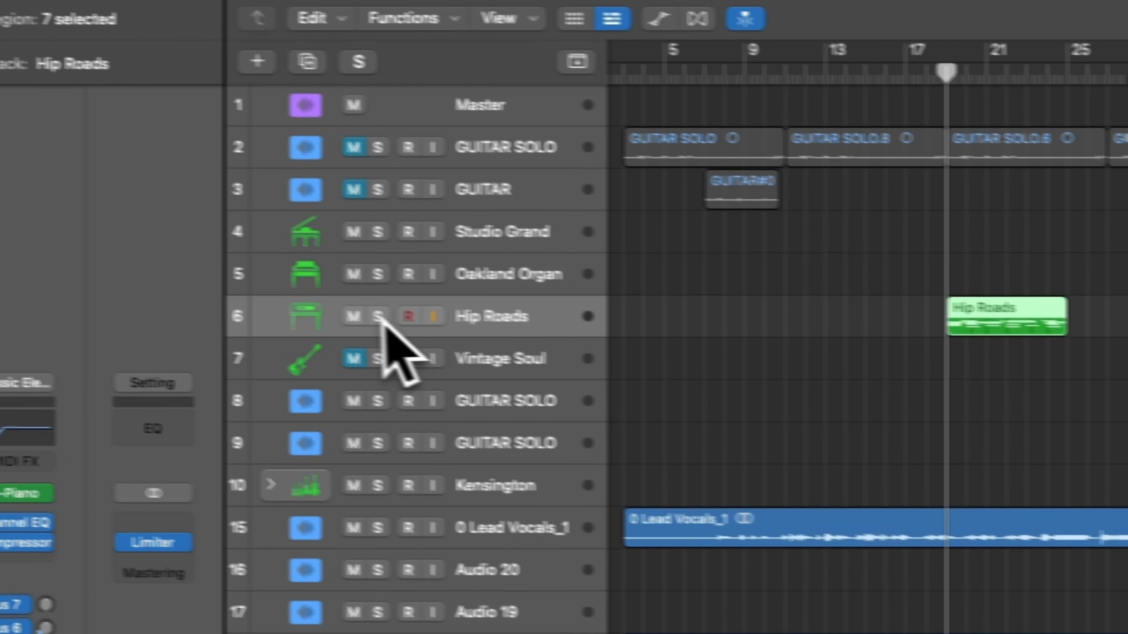
Solo the Hip Roads track, play its part from bar 19 and clear the solo.
left_click(252, 304)
key("space")
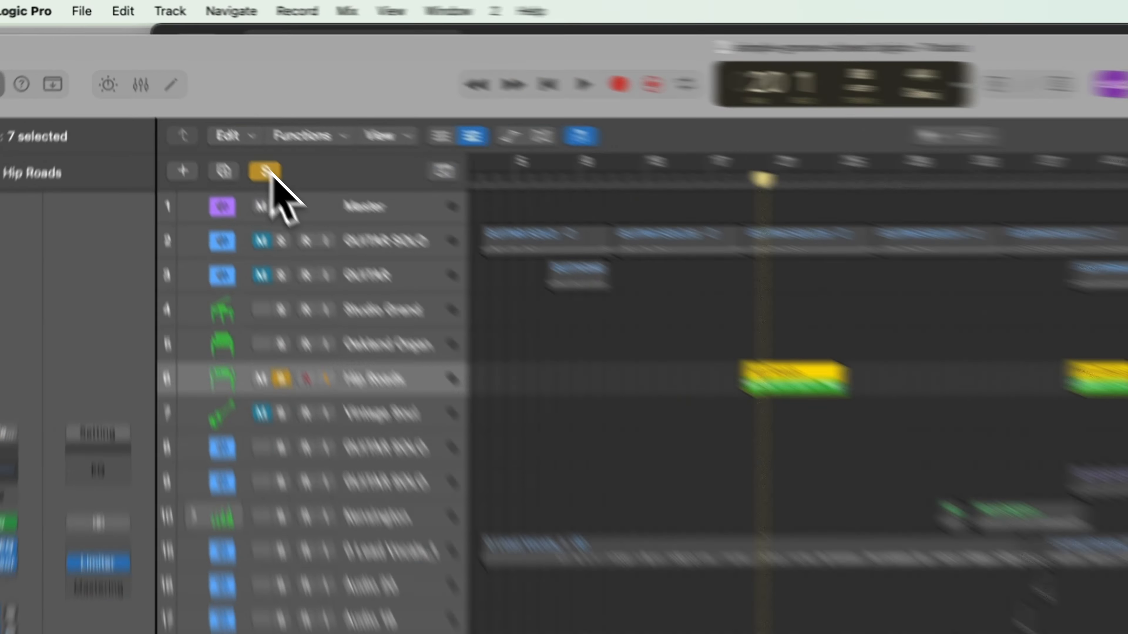
left_click(198, 105)
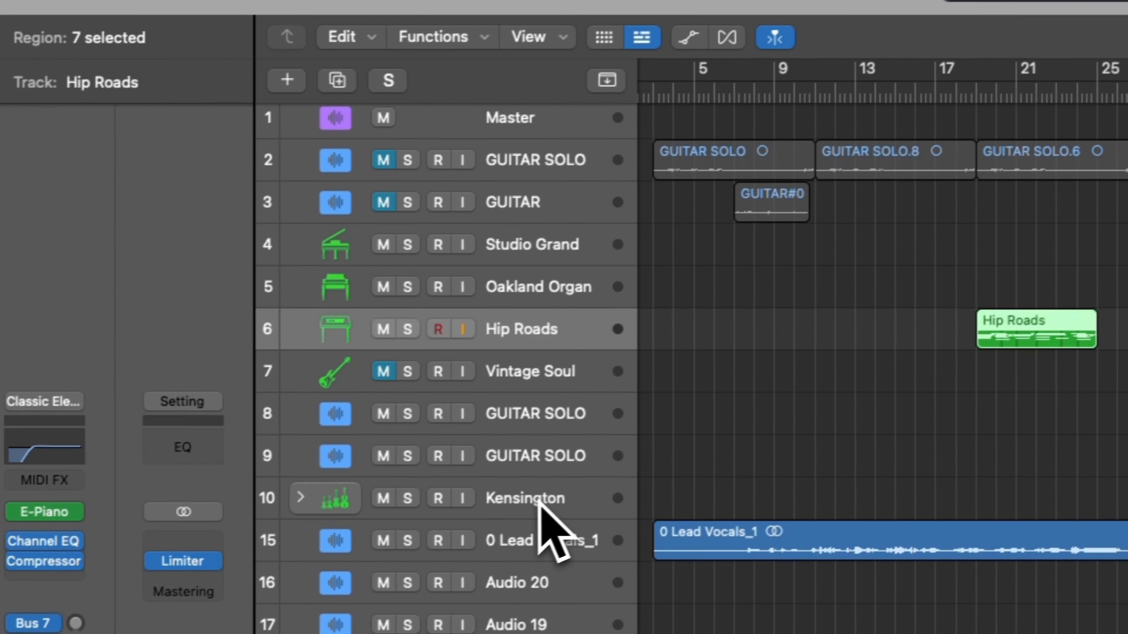
Select the Kensington track and show its patch among the Studio Strings section instruments in the Library.
left_click(253, 317)
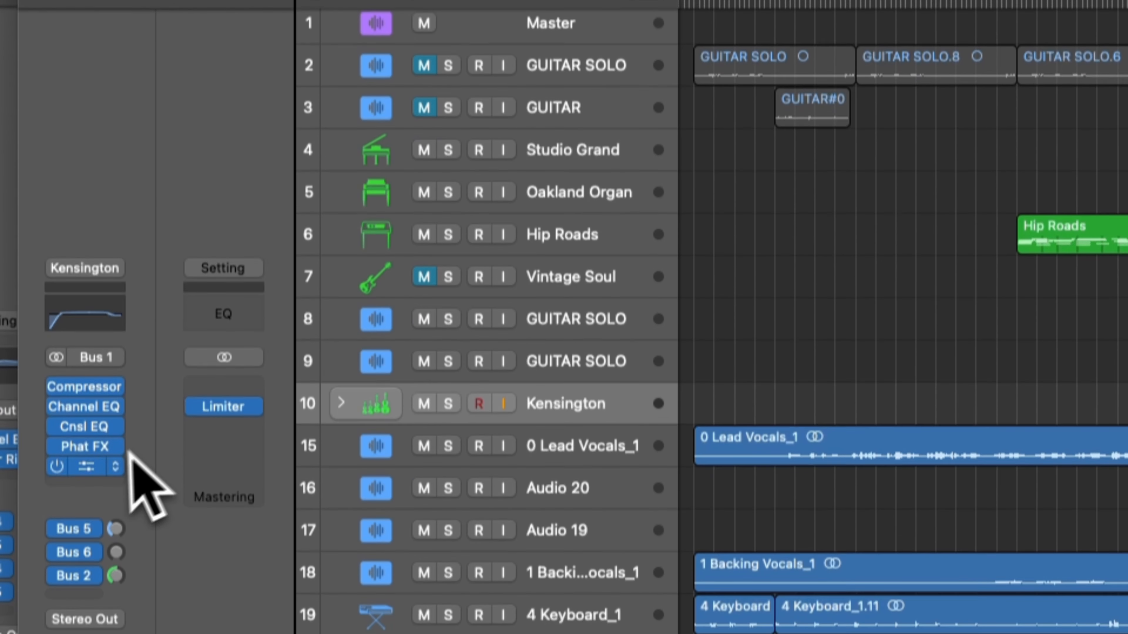
left_click(96, 255)
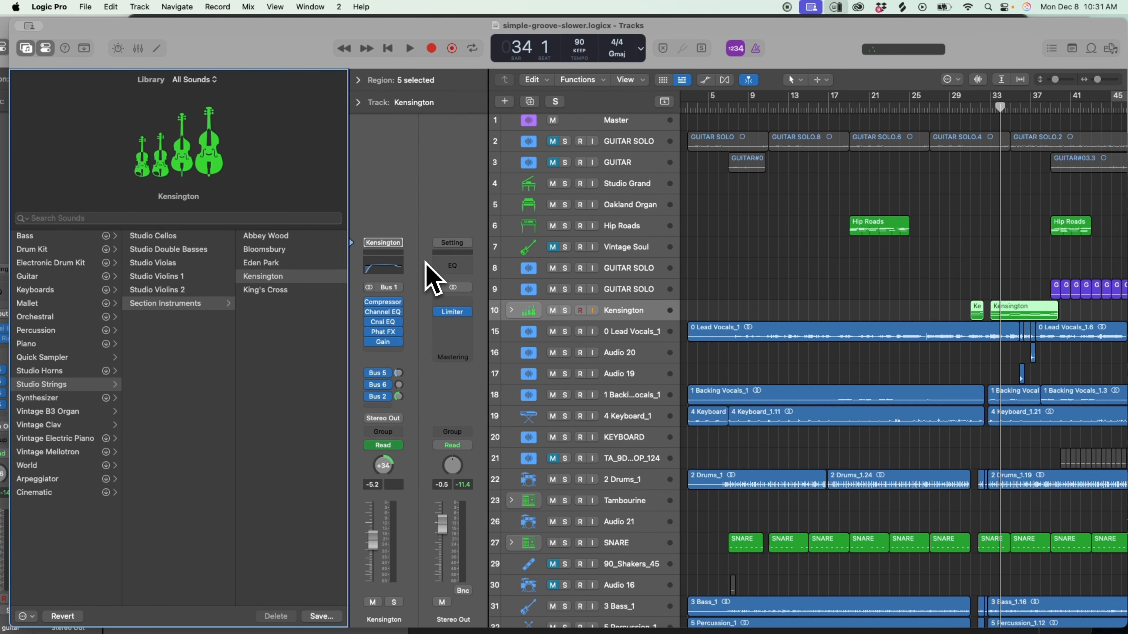
Hide the Library and place the playhead at bar 31, where the first Kensington string region begins.
key("y")
scroll(574, 335, "right", 5)
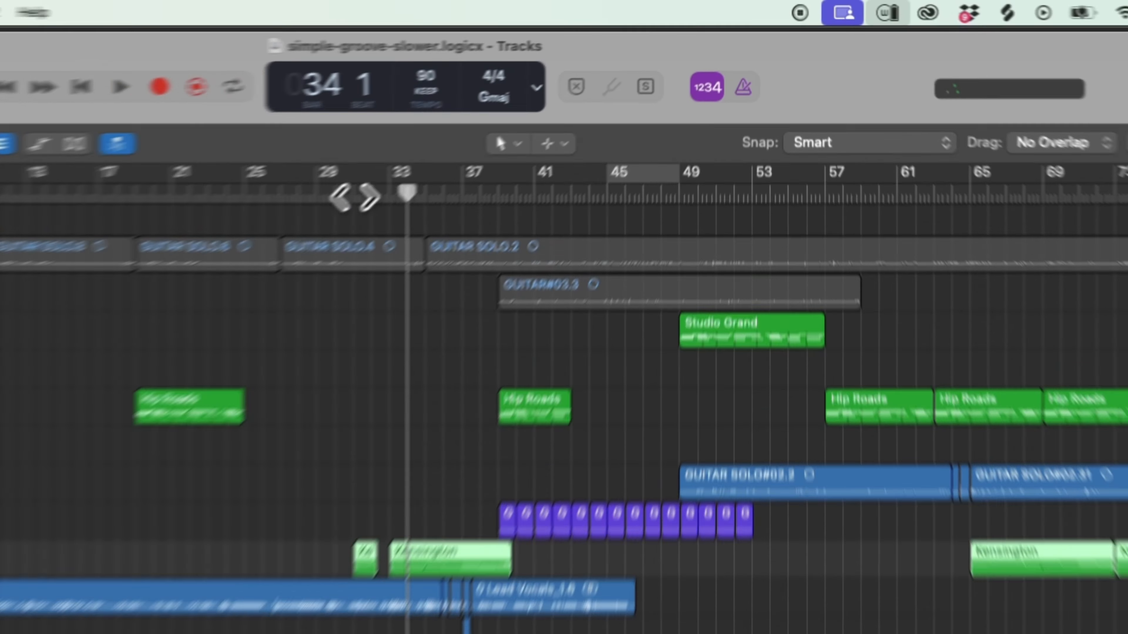
left_click(537, 107)
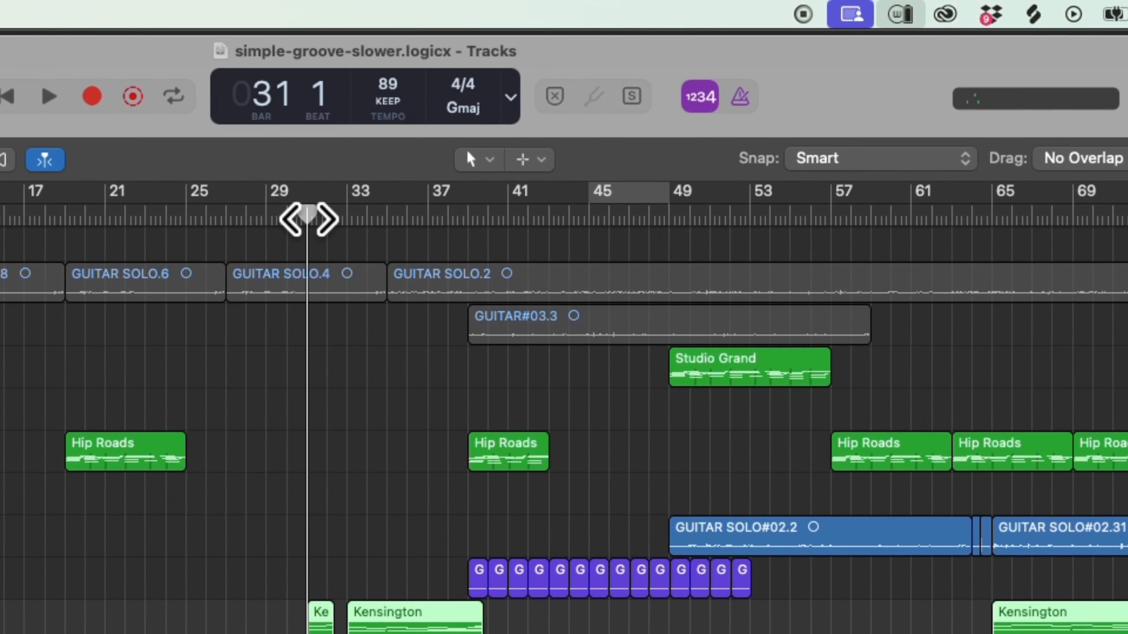
left_click_drag(984, 161, 982, 163)
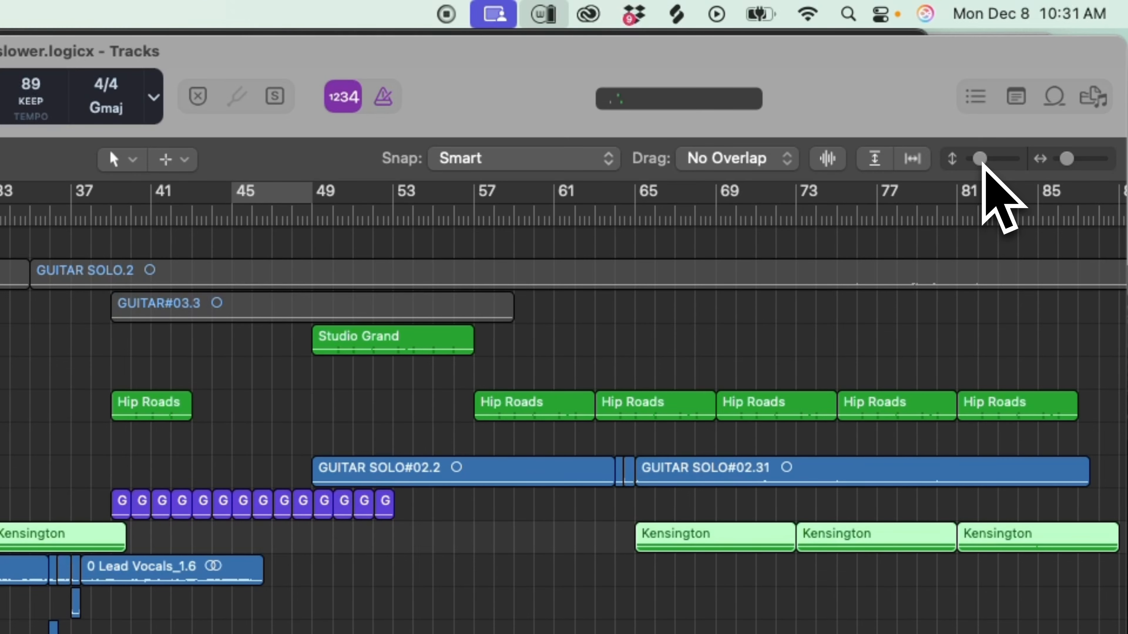
left_click(1100, 162)
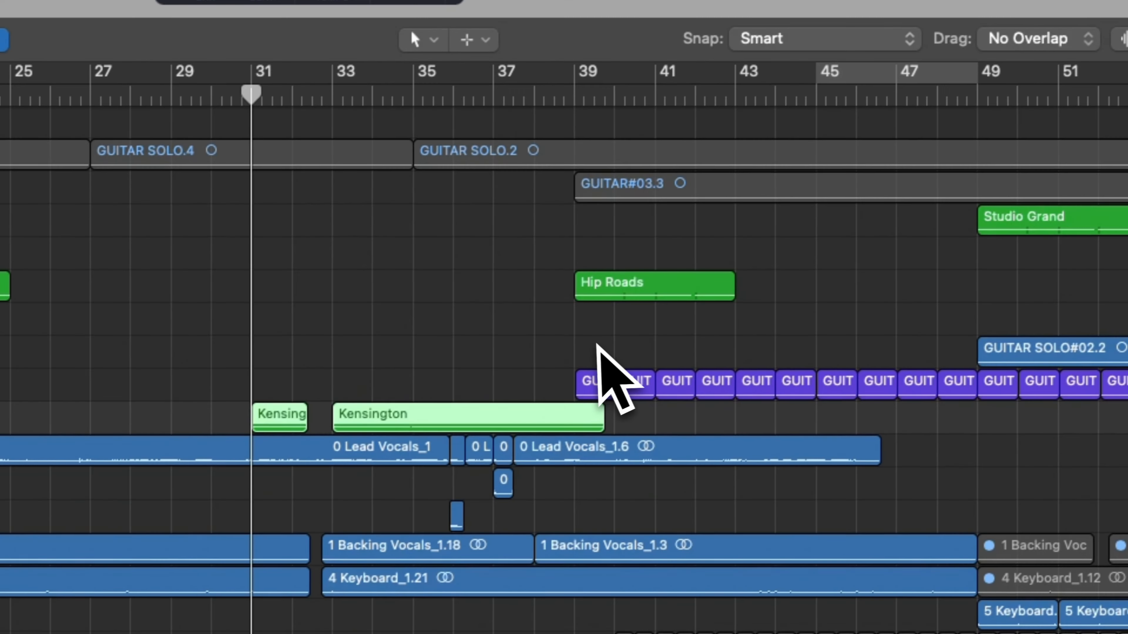
Place the playhead at bar 26 beat 2 and examine the lower drum, bass, synth, brass and guitar tracks.
scroll(324, 467, "down", 5)
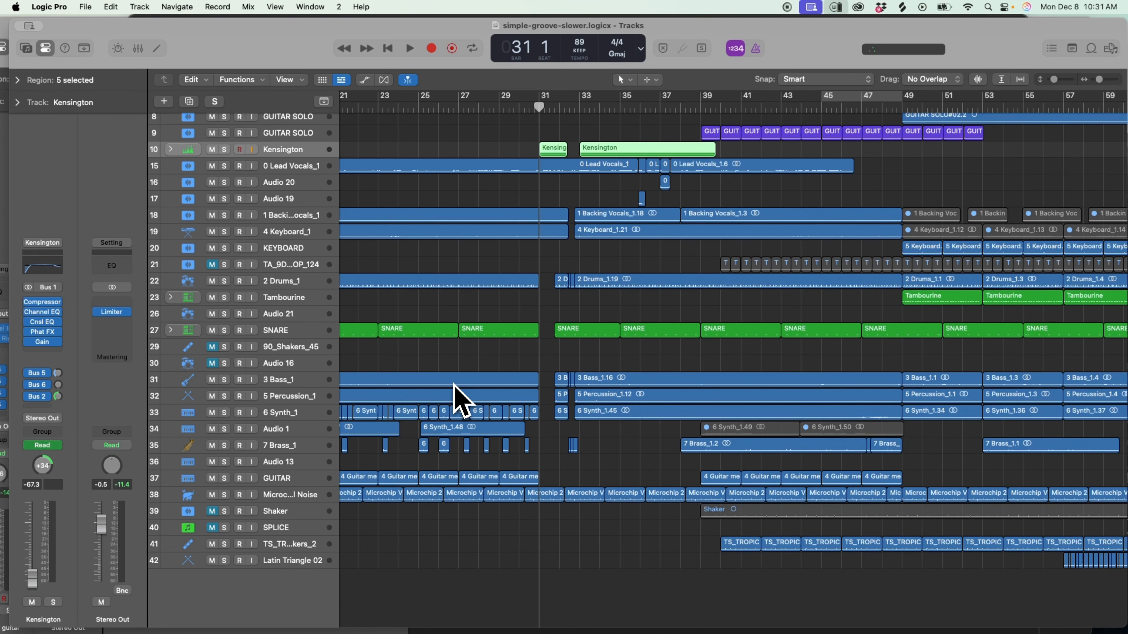
scroll(462, 399, "left", 6)
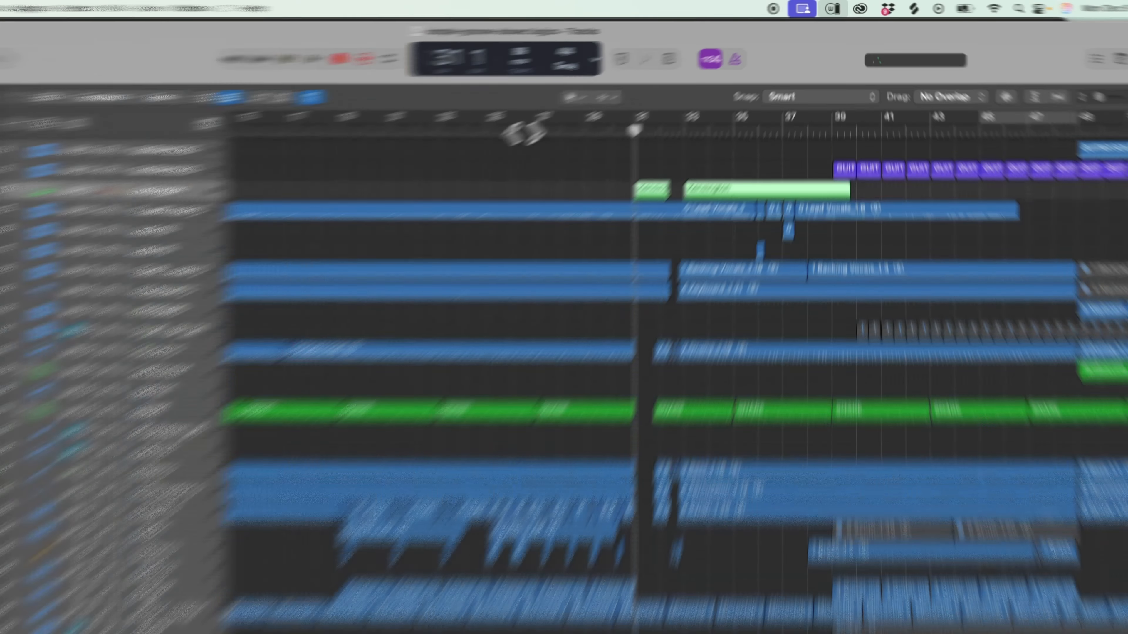
left_click(578, 108)
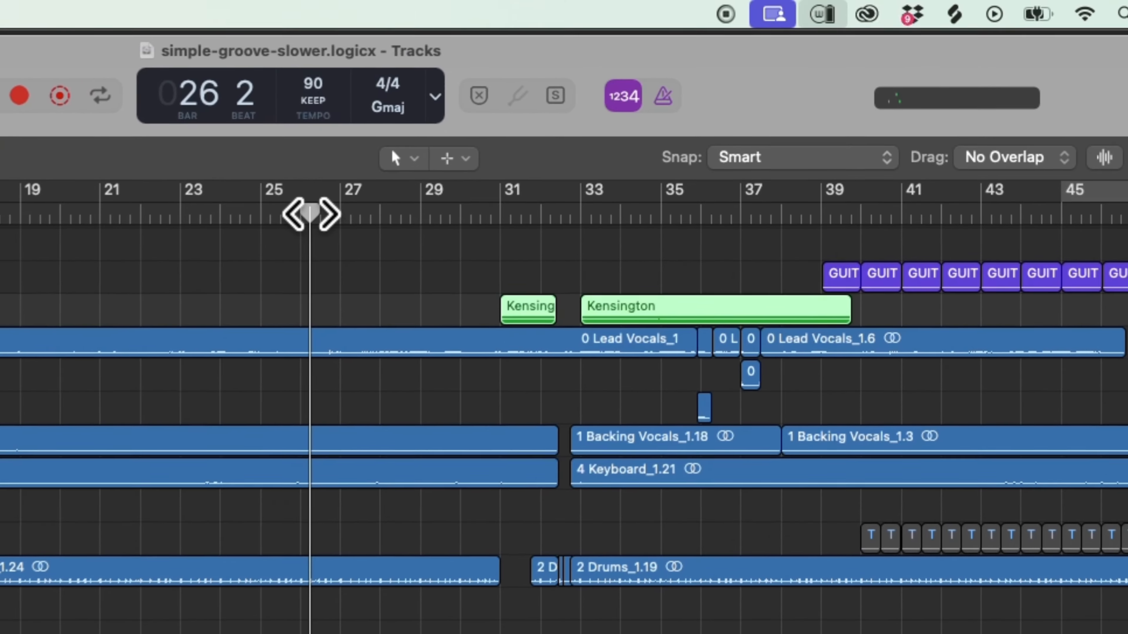
left_click_drag(1079, 159, 1077, 164)
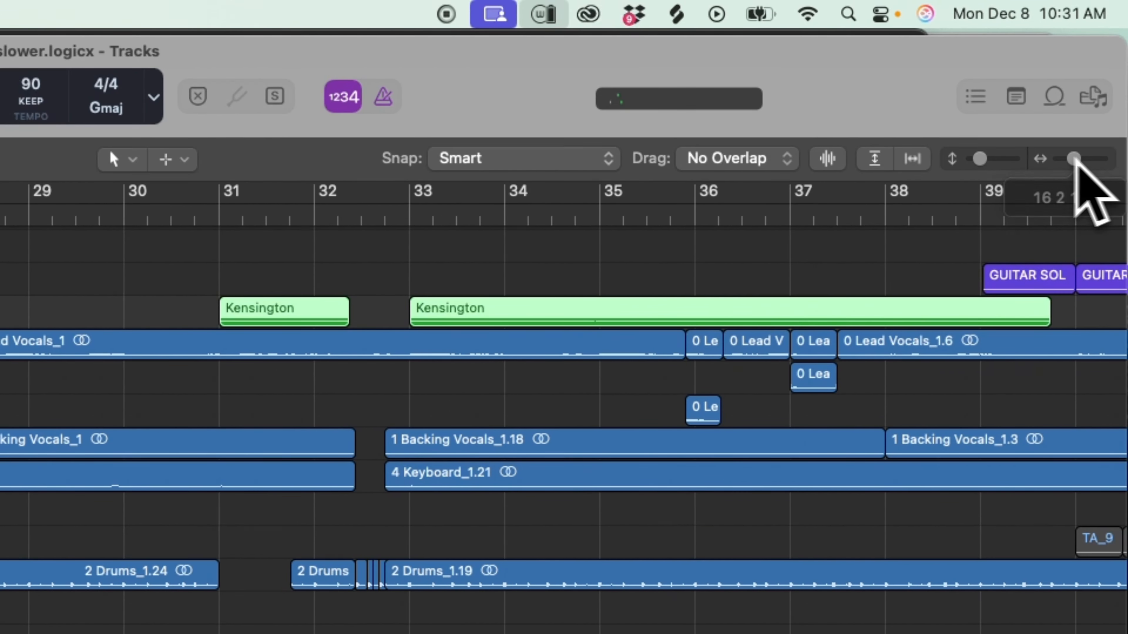
left_click_drag(986, 159, 994, 156)
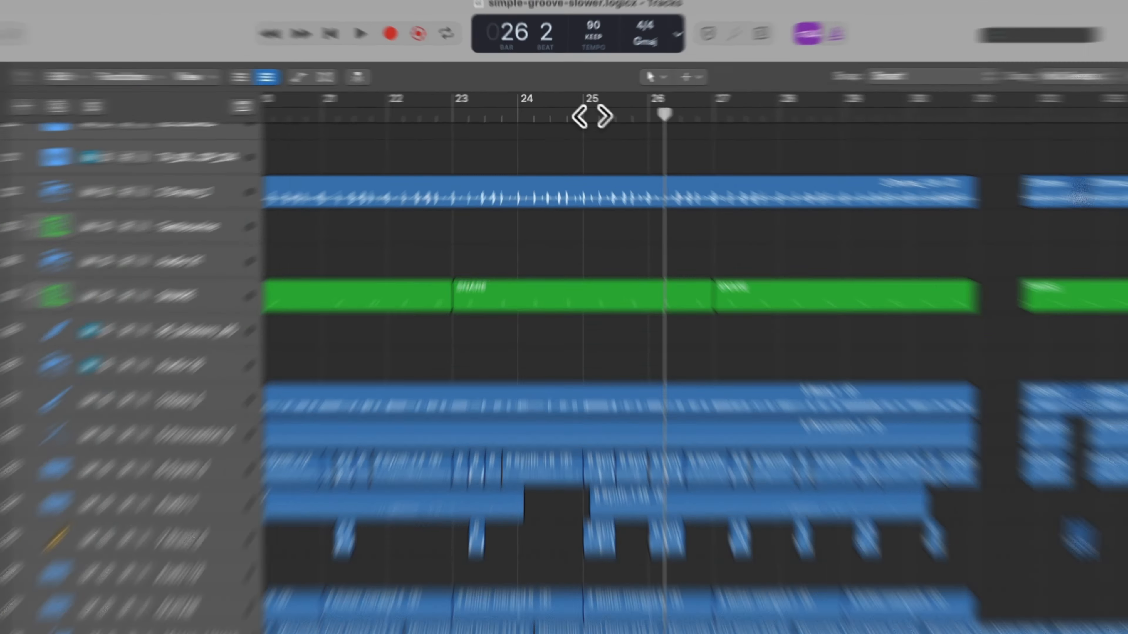
Play the merged guitar part on the GUITAR track in solo and clear its solo.
left_click(574, 108)
left_click_drag(1098, 80, 1094, 80)
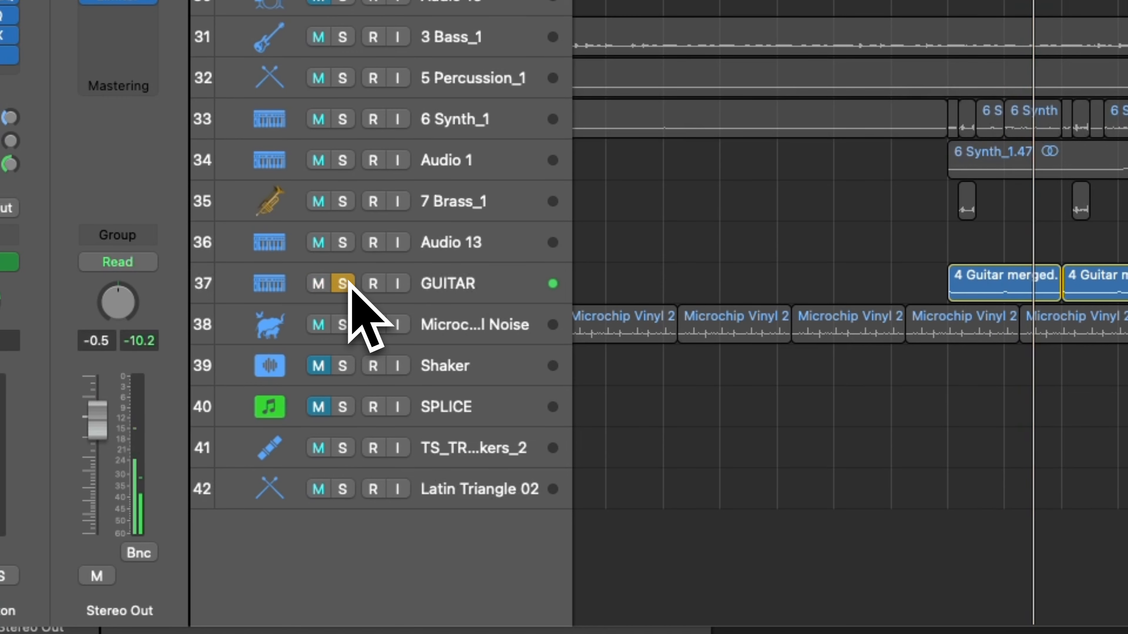
left_click(348, 285)
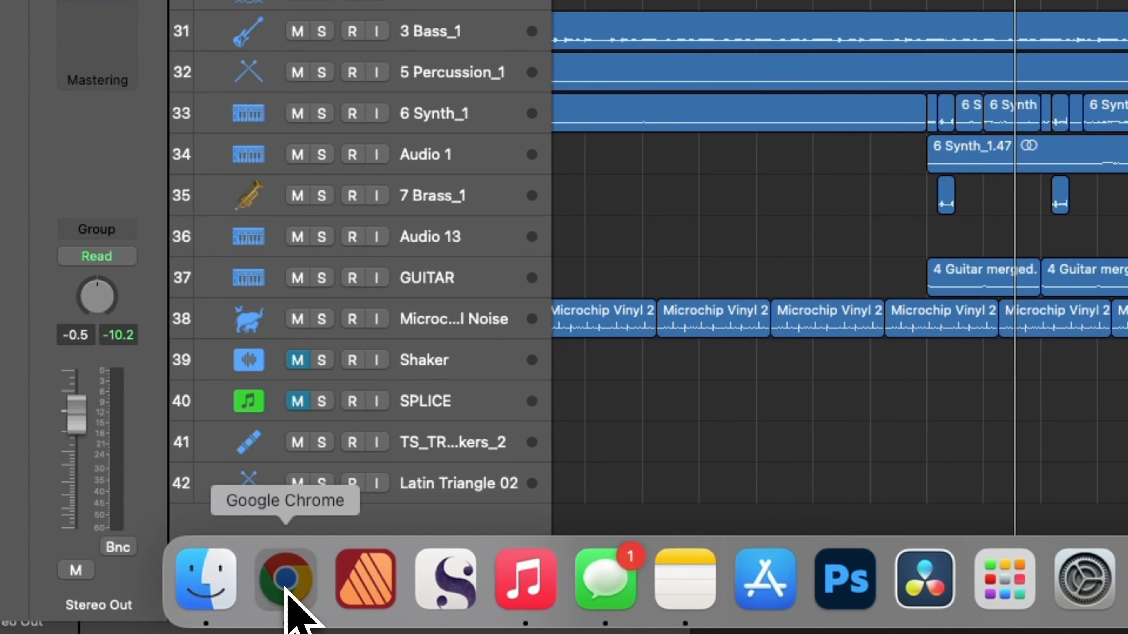
Switch to Suno in Chrome, play the simple-groove-slower2 (Cover) clip and pause it.
left_click(118, 579)
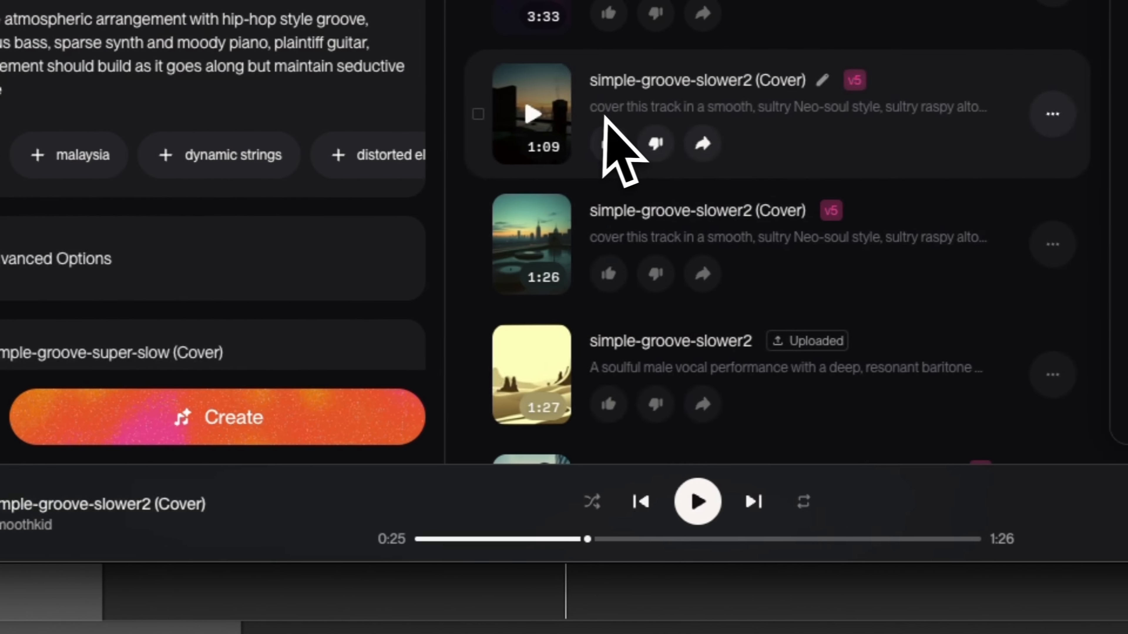
left_click(698, 502)
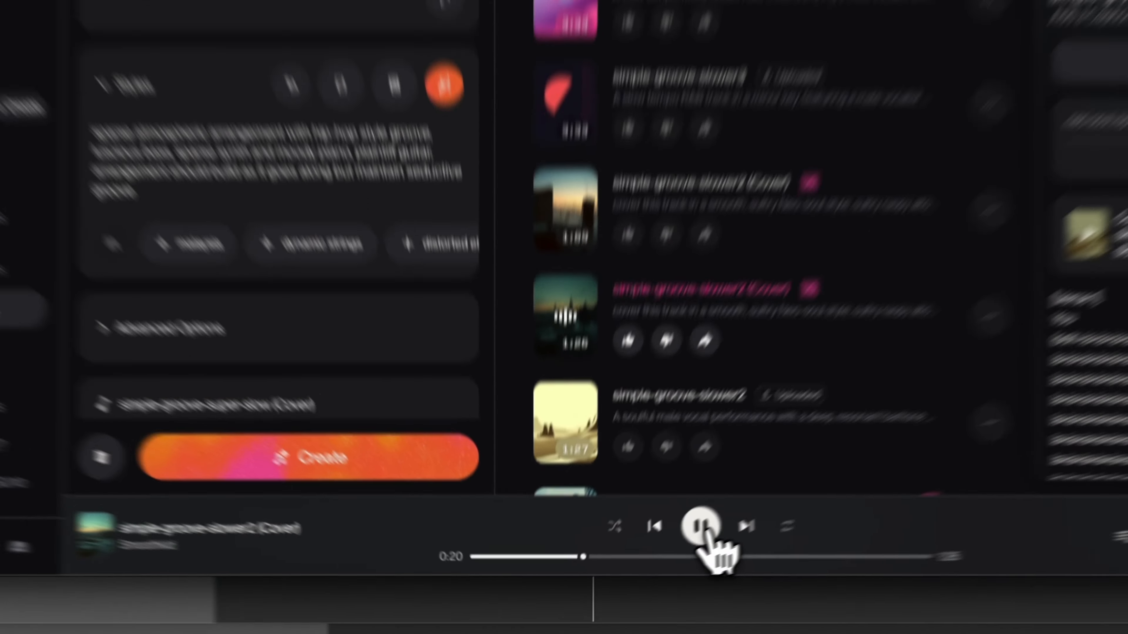
left_click(639, 569)
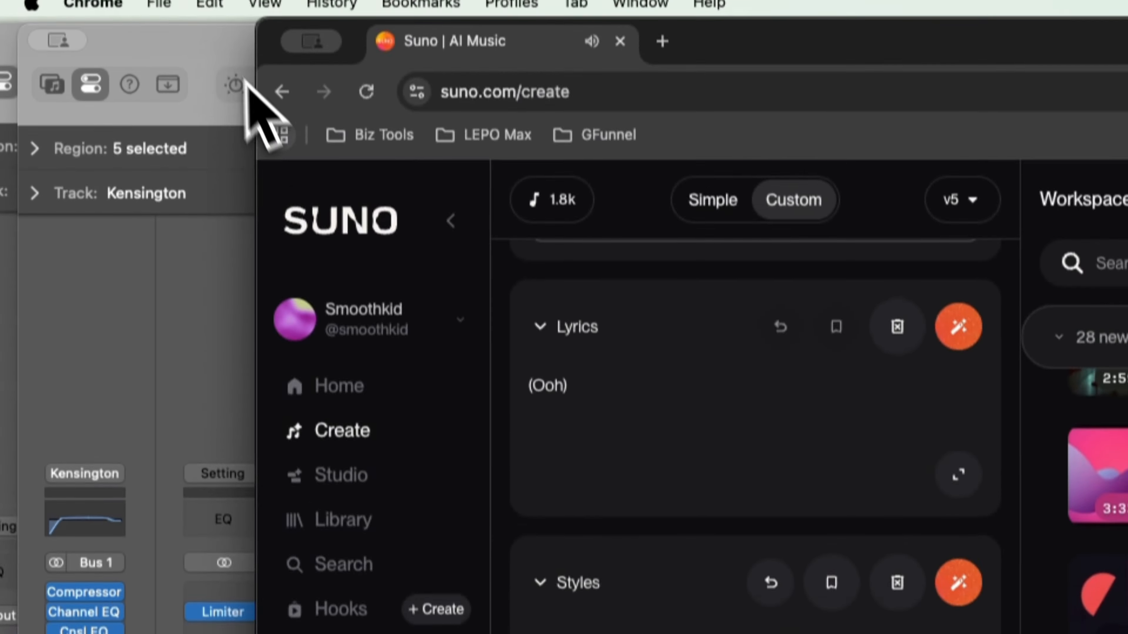
Return to Logic Pro, audition the GUITAR track in solo and clear its solo.
left_click(247, 84)
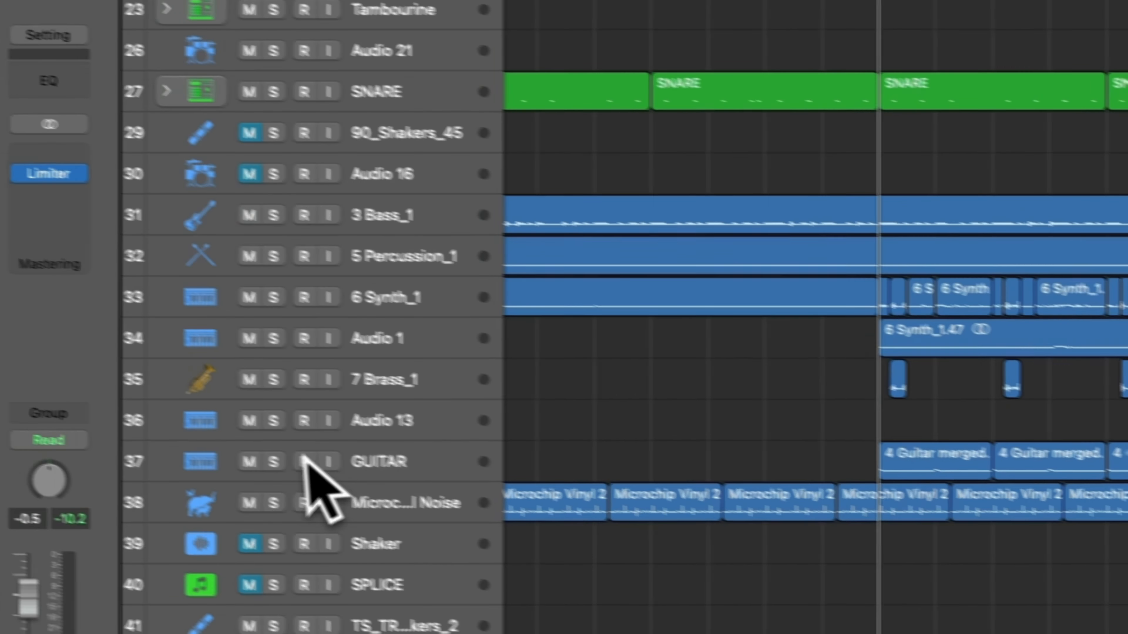
left_click(311, 470)
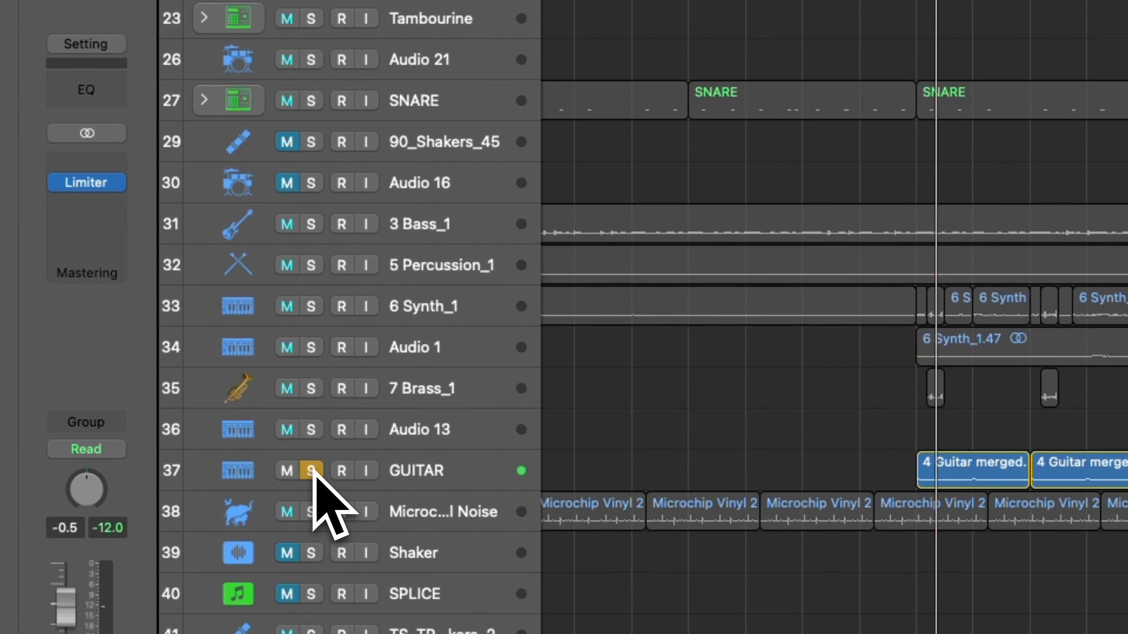
left_click(311, 470)
Select the 7 Brass_1 track, play its short regions around bar 19 in solo and clear the solo.
left_click(446, 390)
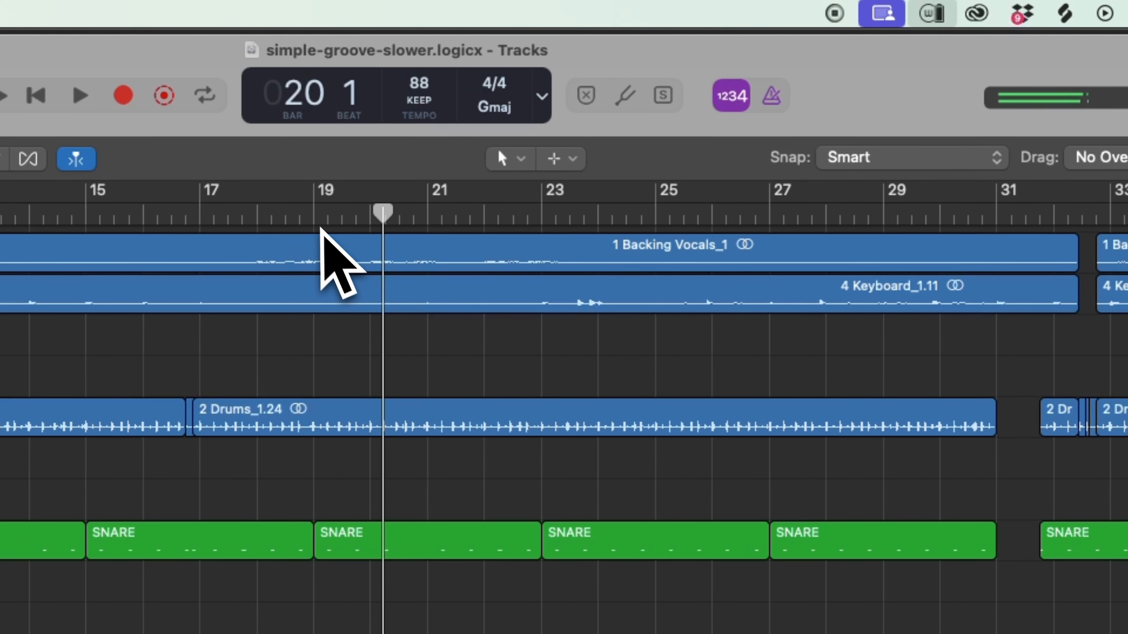
left_click(315, 218)
left_click(1100, 165)
left_click(1100, 165)
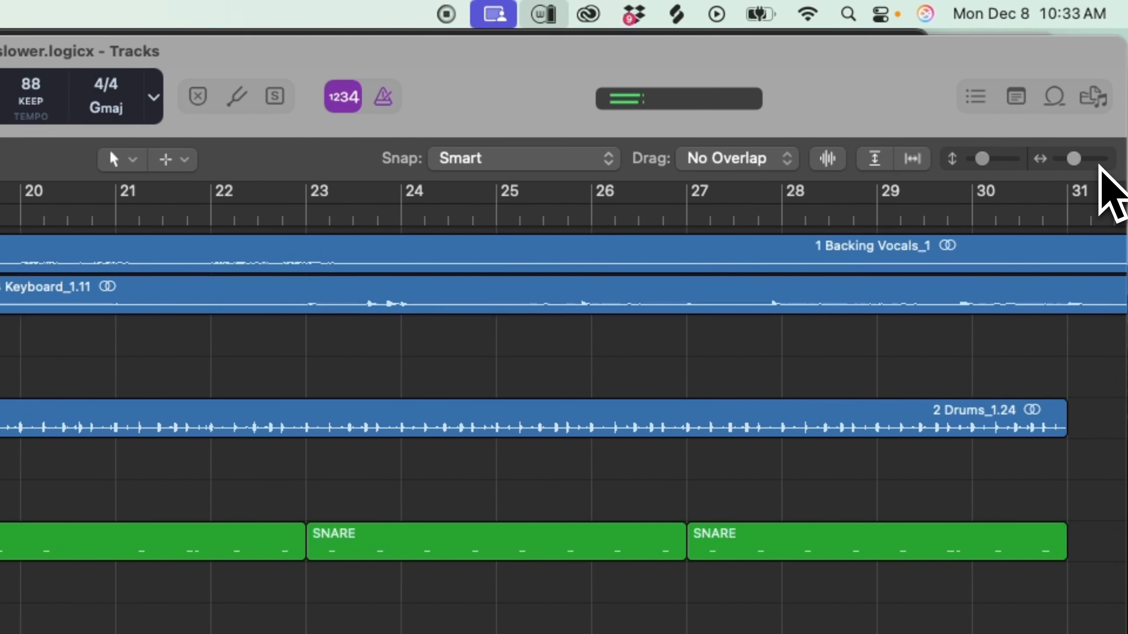
key("space")
left_click(296, 399)
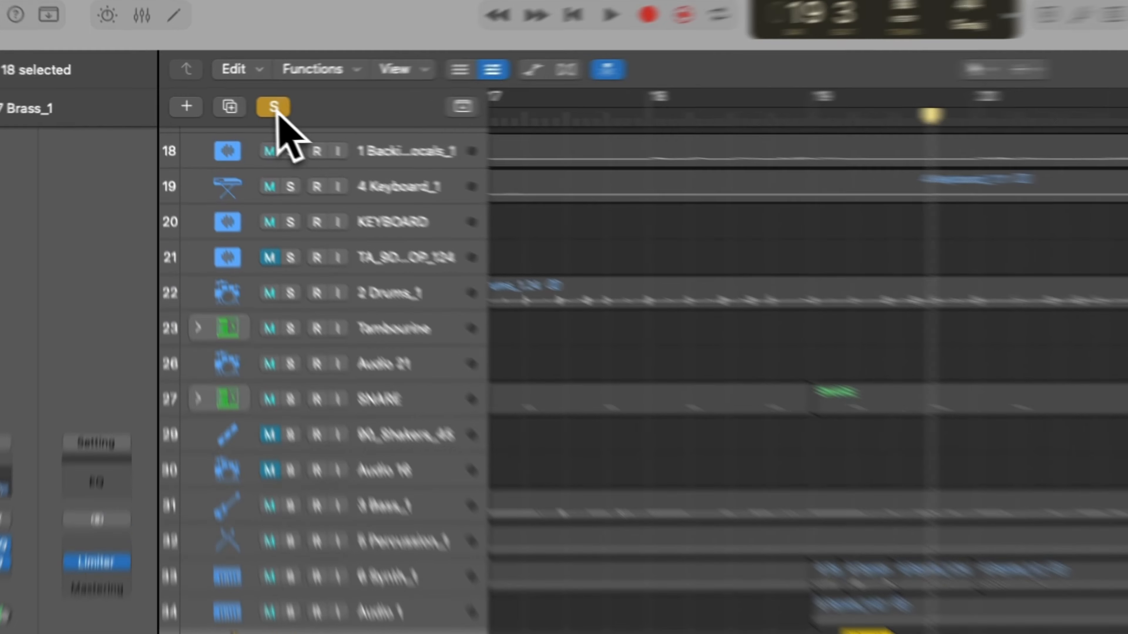
left_click(215, 101)
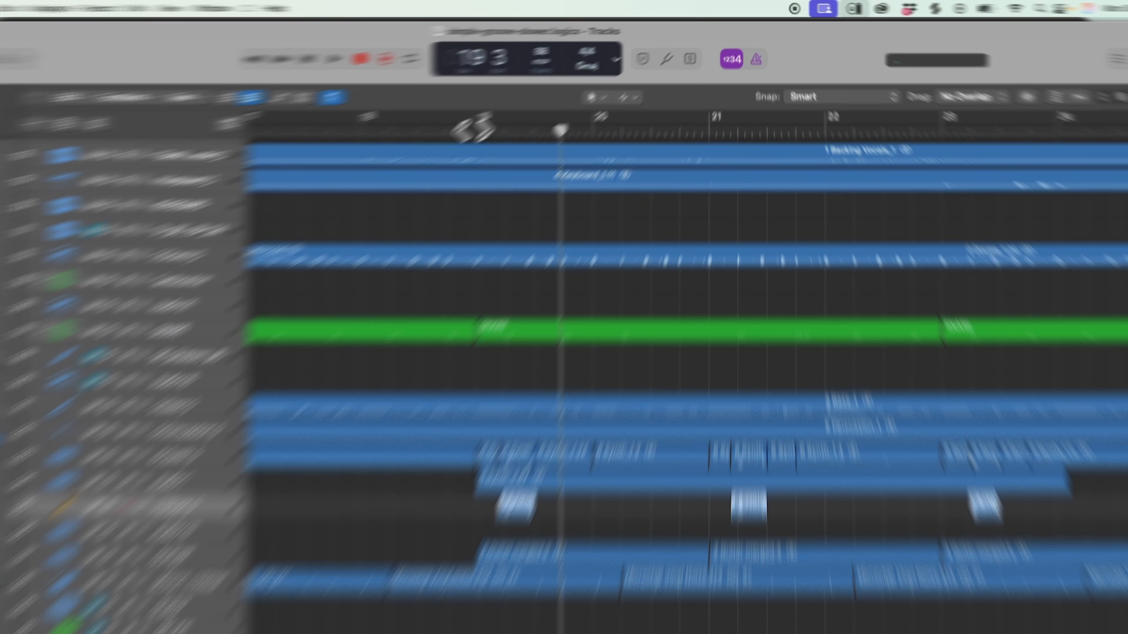
Place the playhead at bar 39 beat 2 and select the GUITAR SOLO track holding the purple regions.
left_click(521, 107)
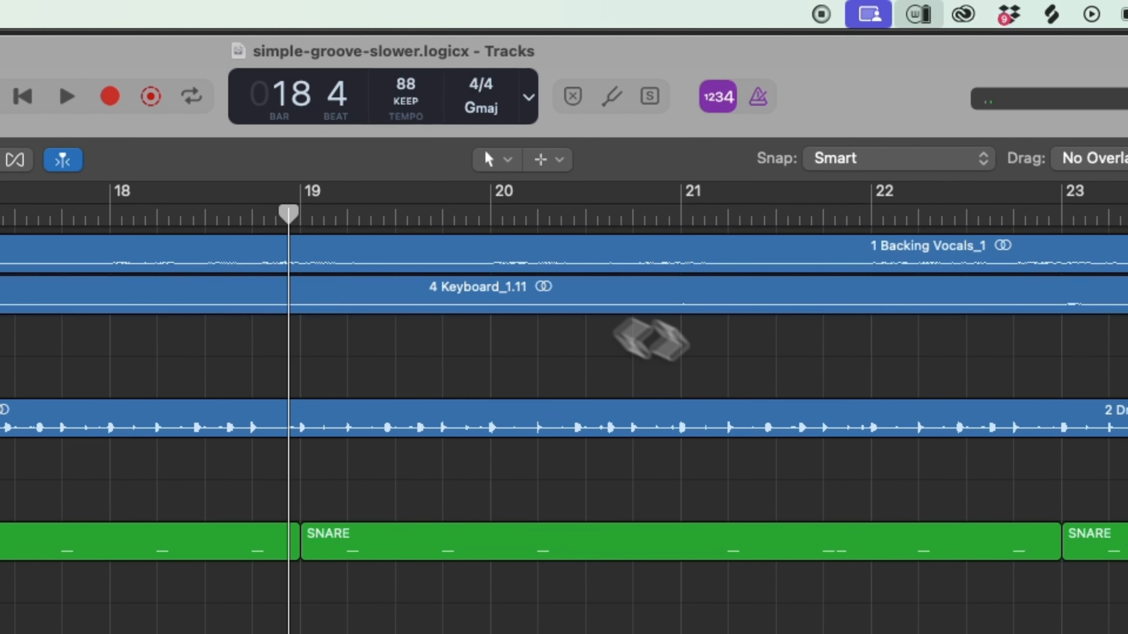
left_click_drag(1087, 156, 1082, 156)
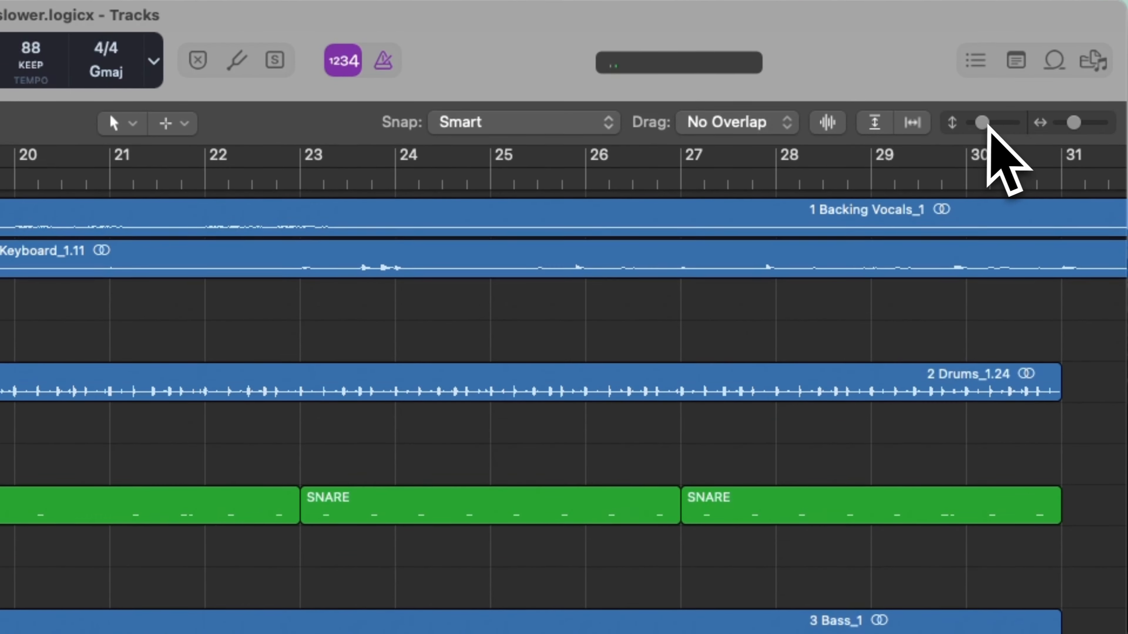
left_click_drag(986, 126, 983, 126)
scroll(489, 556, "up", 5)
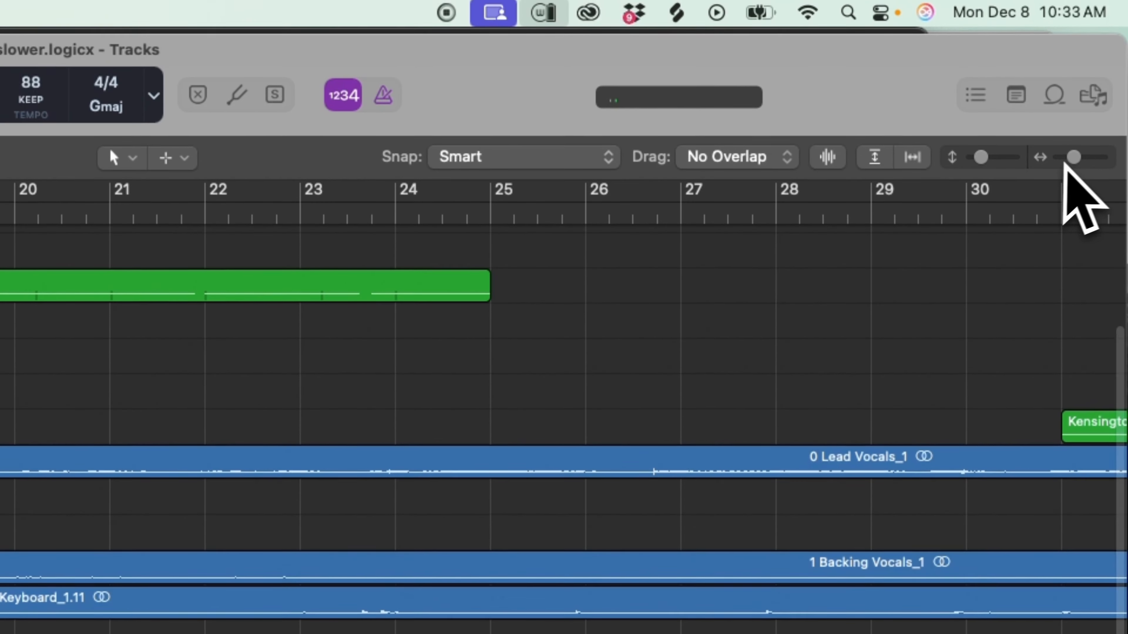
left_click_drag(1074, 160, 1060, 163)
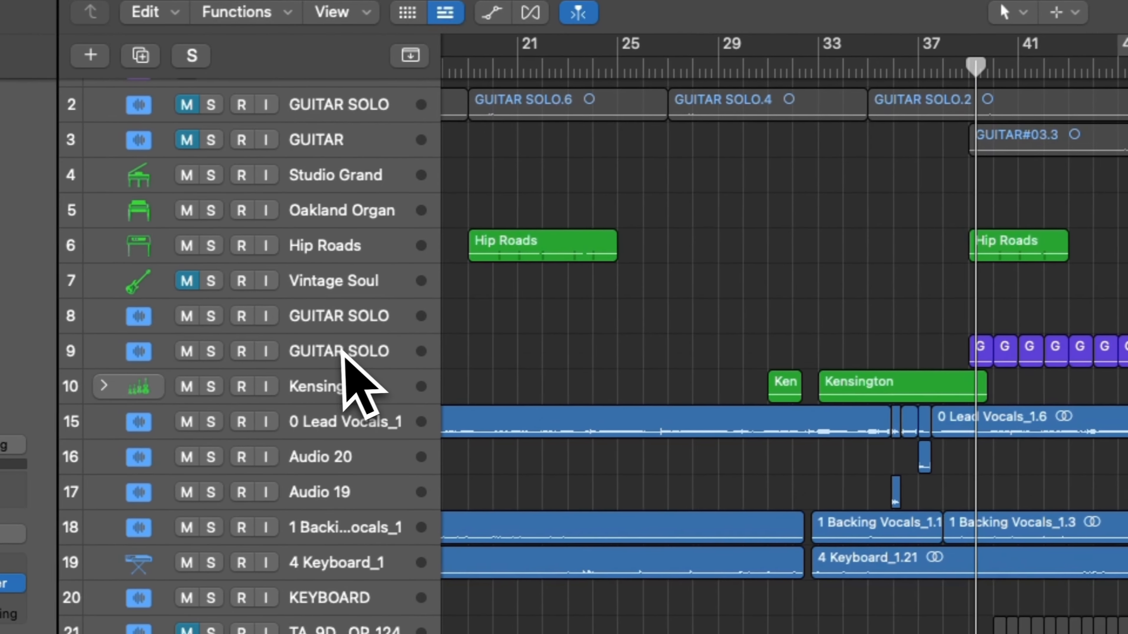
left_click(342, 352)
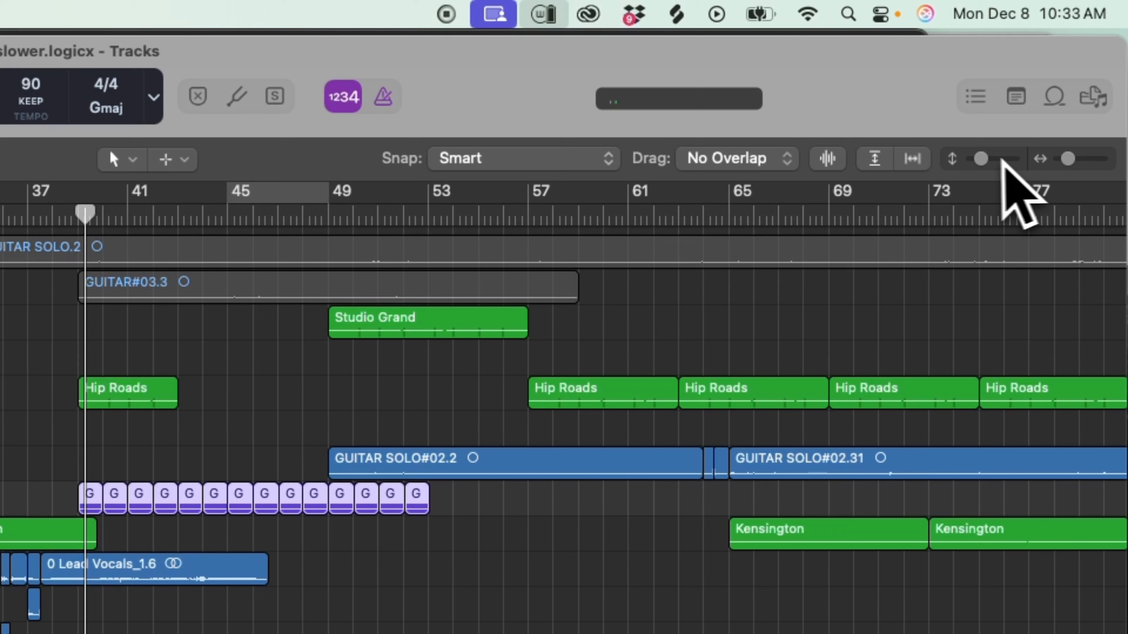
Bypass Guitar Rig on the selected GUITAR SOLO track, play its part in solo and stop playback.
left_click_drag(1055, 80, 1058, 80)
left_click_drag(1071, 159, 1101, 162)
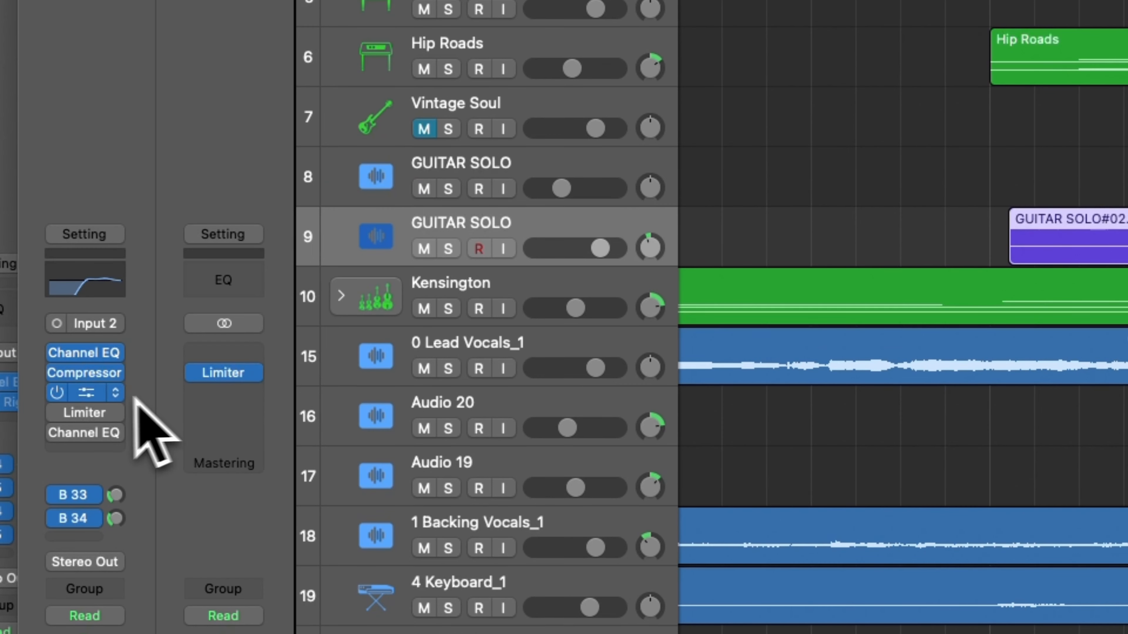
left_click(59, 394)
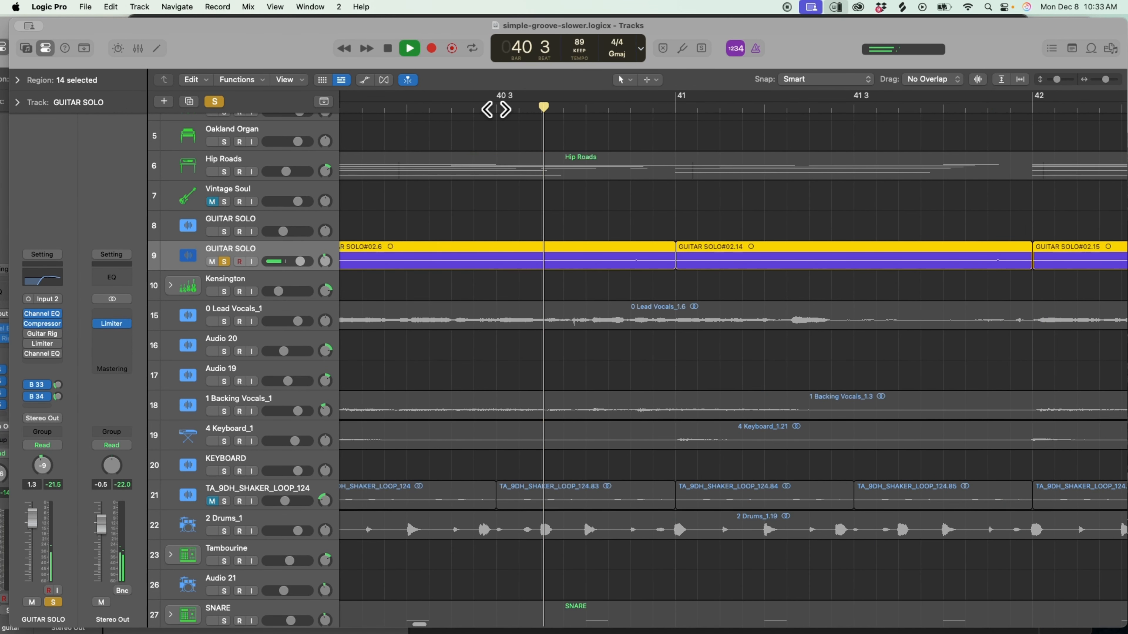
key("space")
Place the playhead at bar 39 and play the soloed GUITAR SOLO part with Guitar Rig enabled.
scroll(491, 114, "left", 7)
scroll(491, 114, "left", 5)
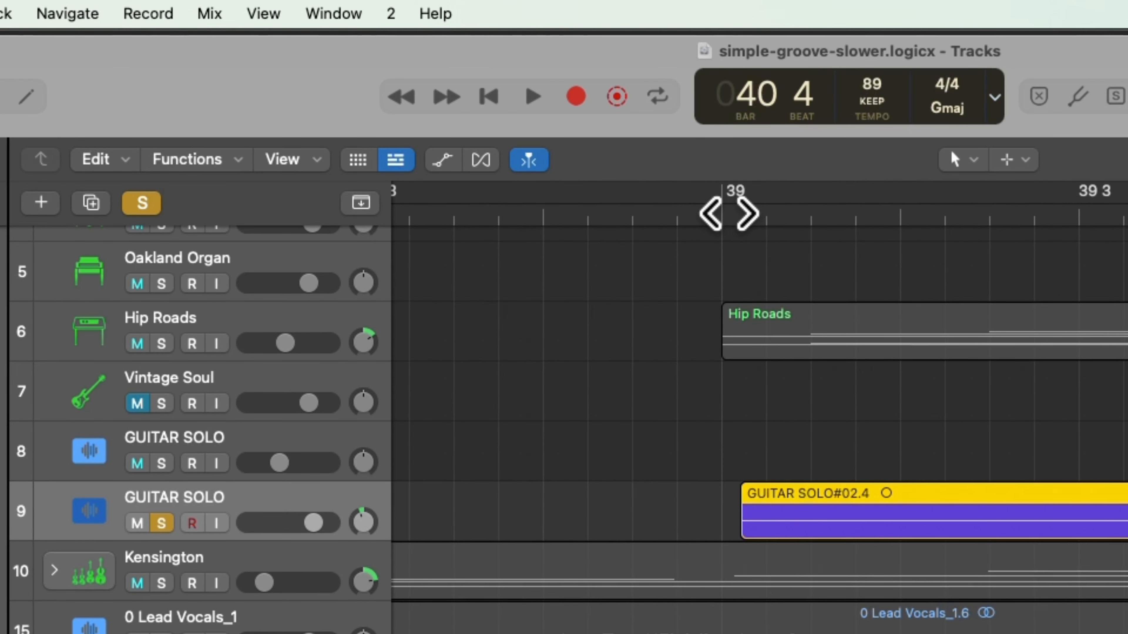
left_click(726, 215)
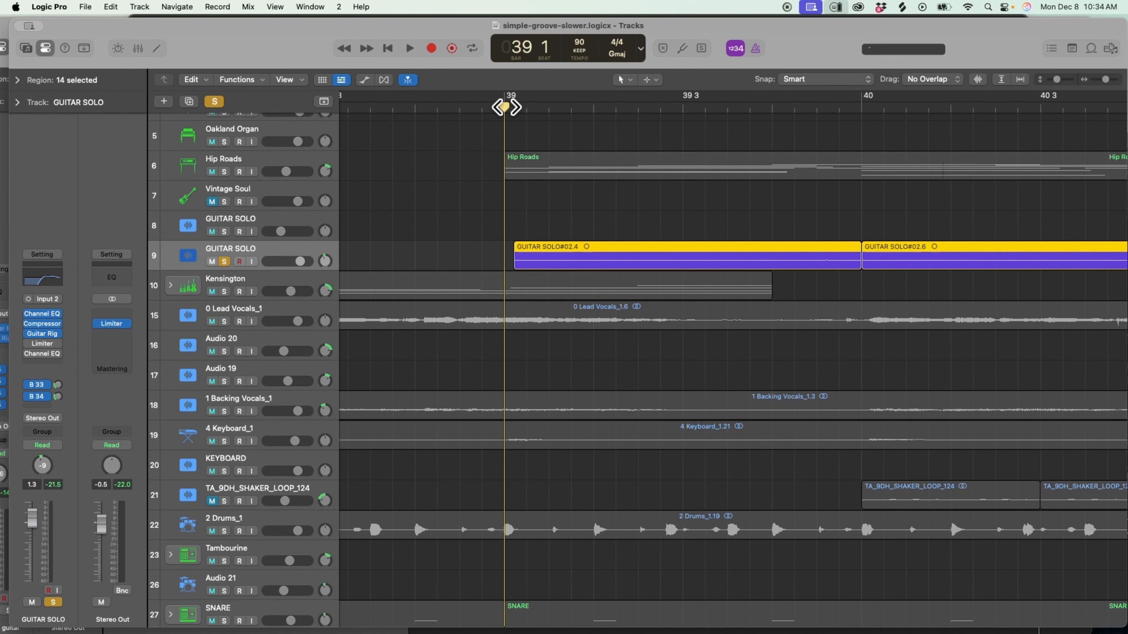
key("space")
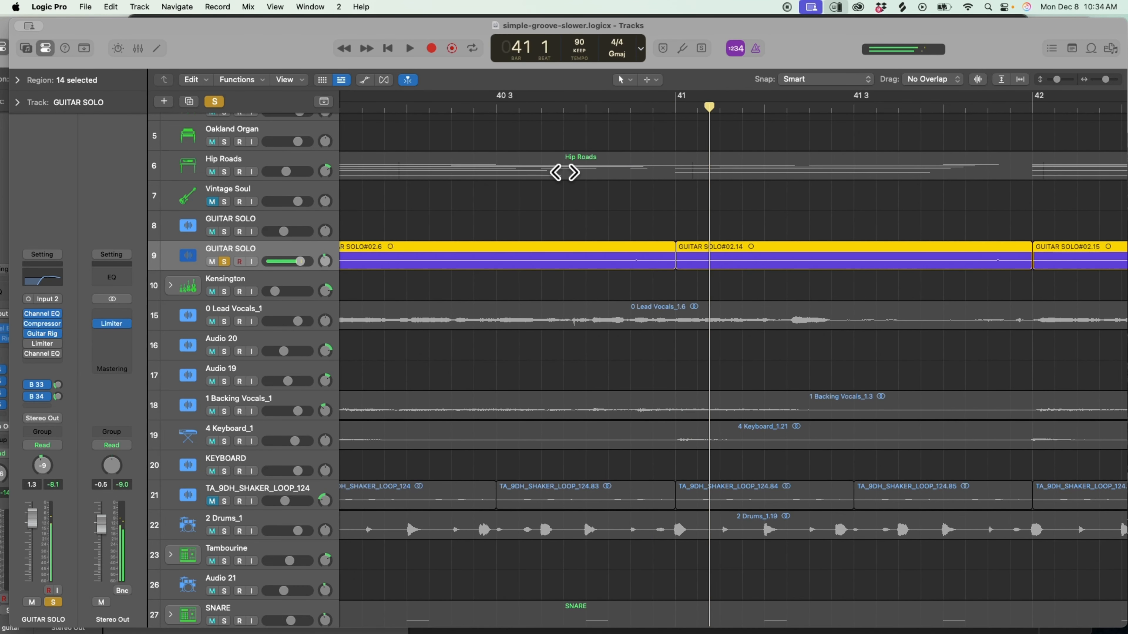
Clear the solo, place the playhead at the bar 31 break and play the full arrangement from there.
left_click_drag(1104, 79, 1054, 81)
left_click_drag(1077, 159, 1071, 161)
left_click(431, 201)
scroll(533, 324, "left", 10)
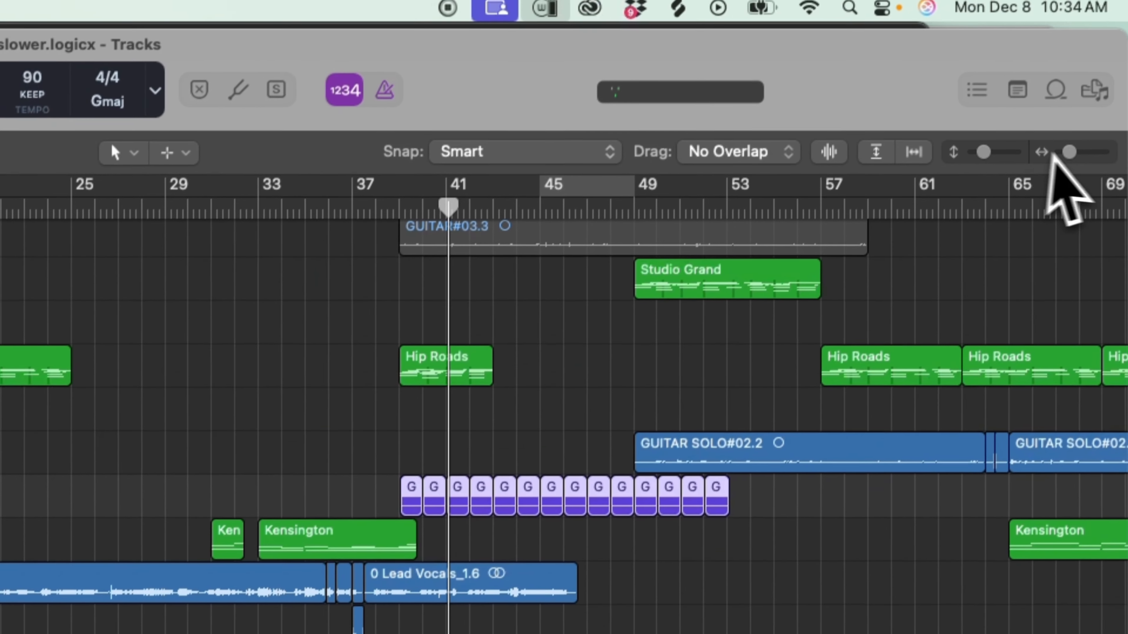
left_click_drag(1066, 152, 1060, 153)
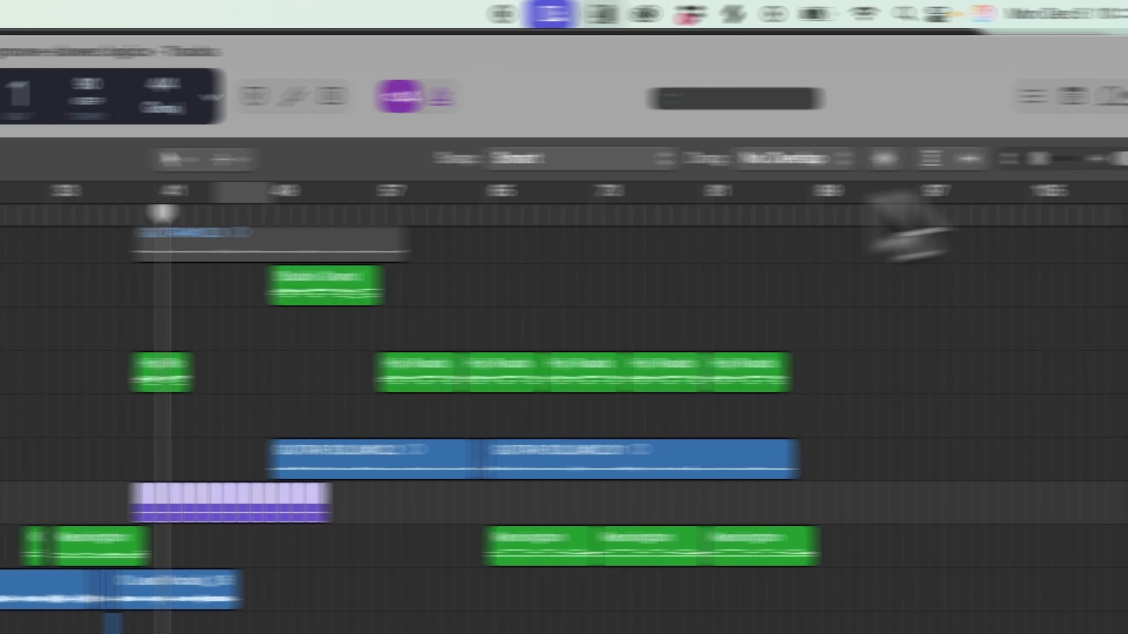
left_click(295, 220)
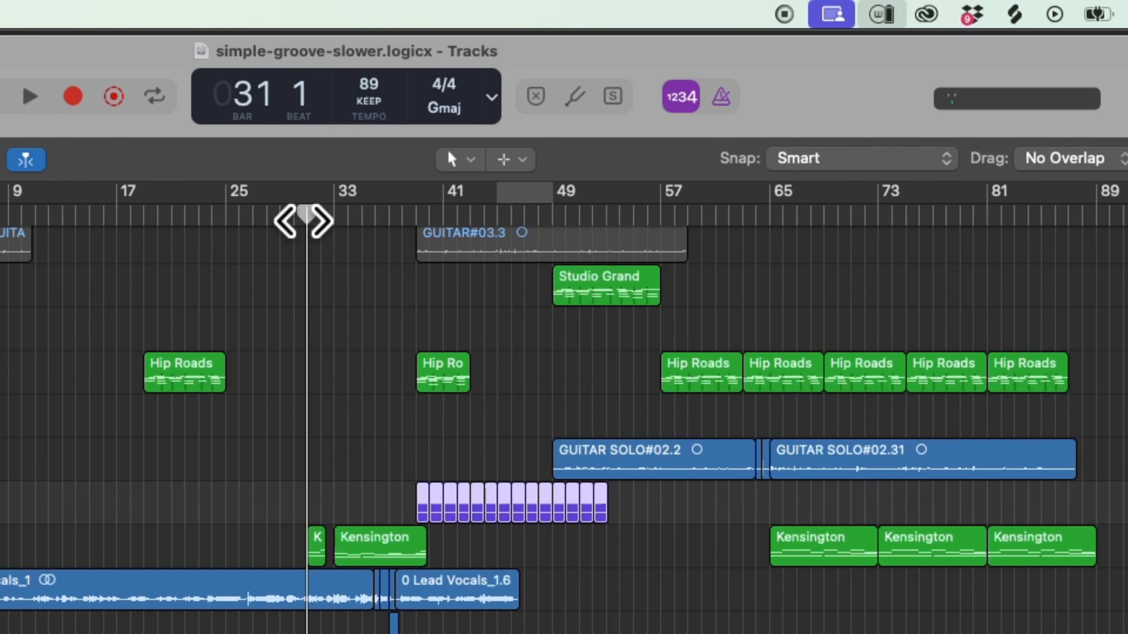
key("space")
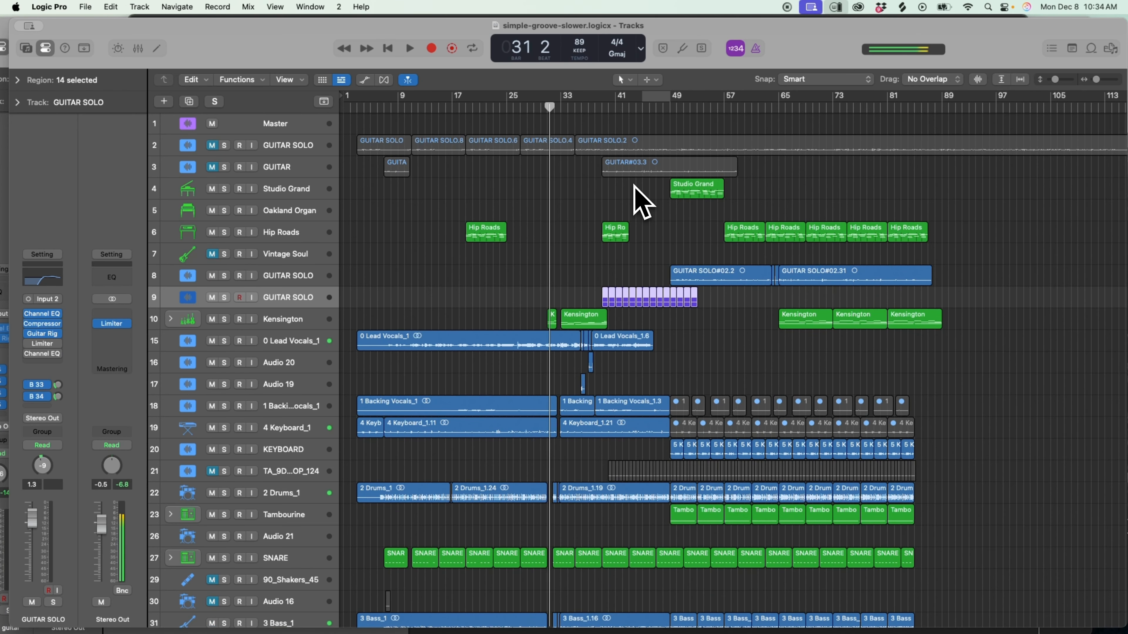
Move the playhead to bar 3, where the lead vocal, backing vocal and keyboard regions start.
scroll(449, 287, "down", 6)
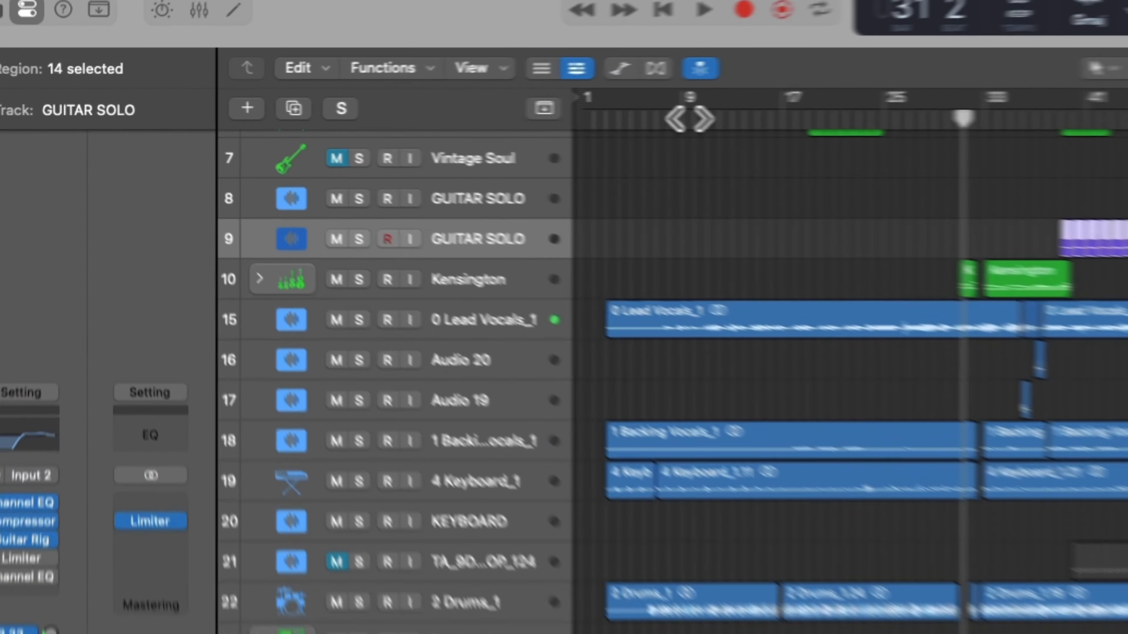
left_click(402, 107)
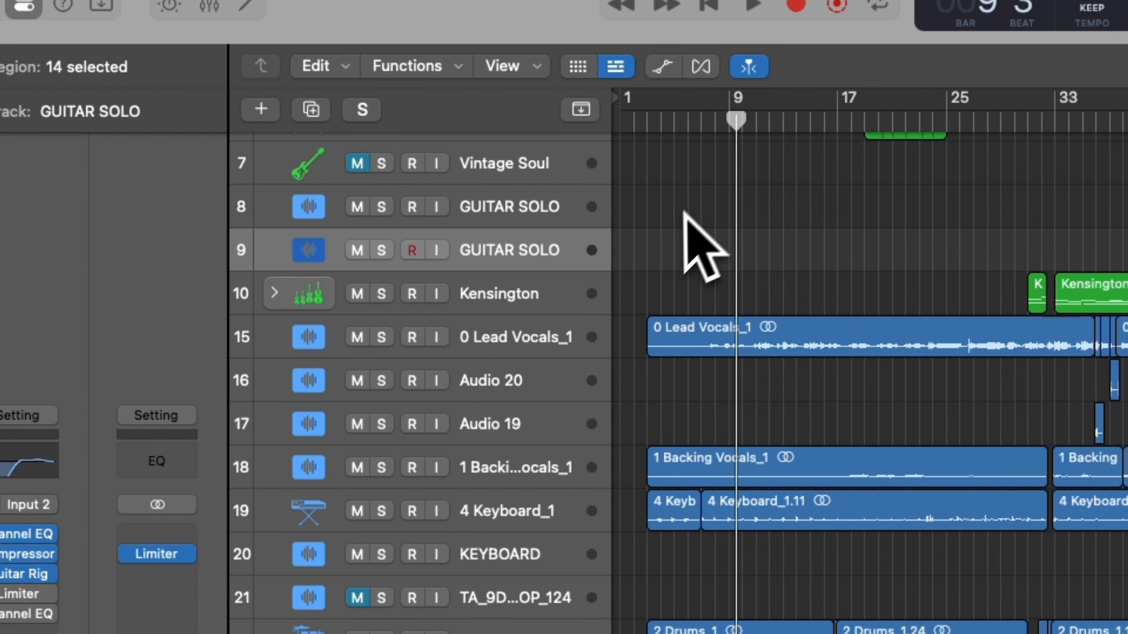
left_click_drag(662, 129, 642, 125)
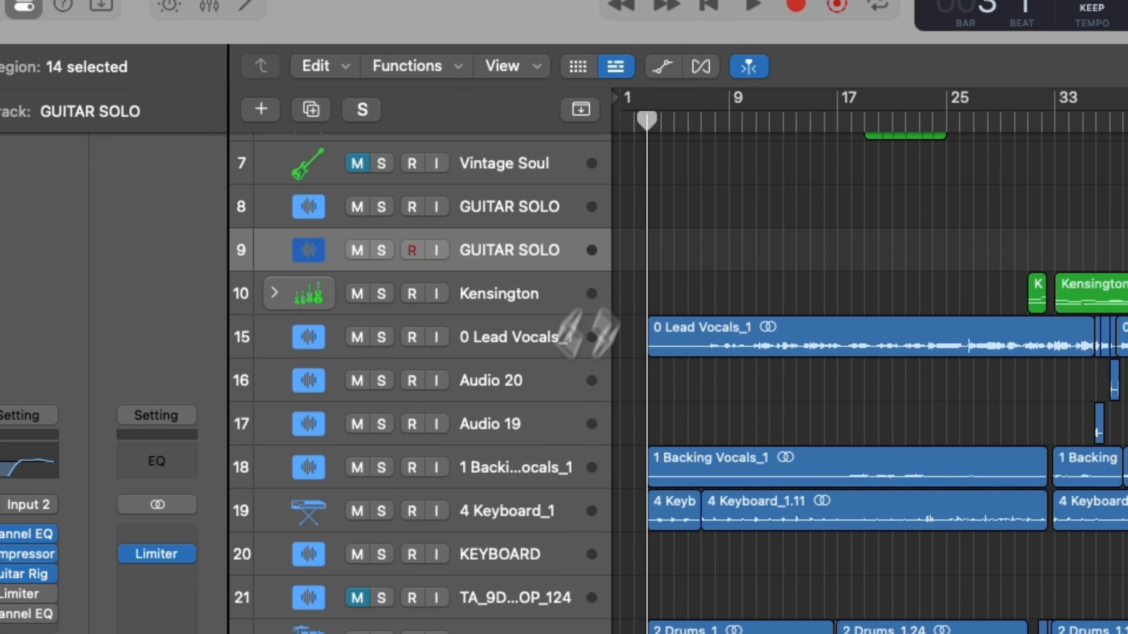
Play the 4 Keyboard_1 track in solo from bar 3, then clear the solo with the playhead at bar 9.
left_click(381, 511)
key("space")
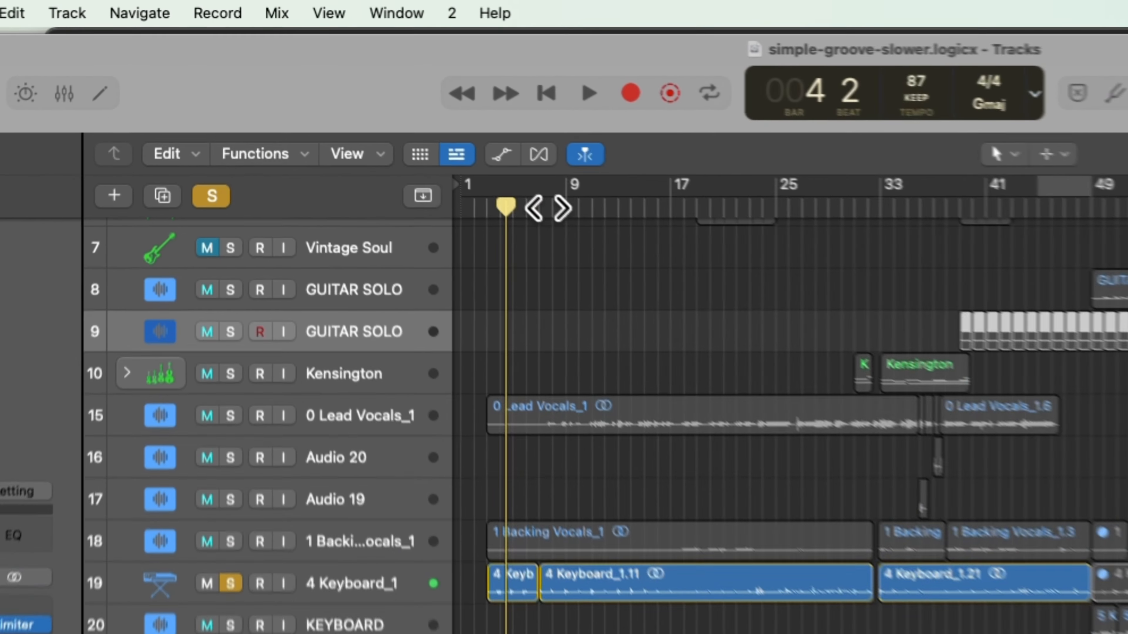
left_click(390, 108)
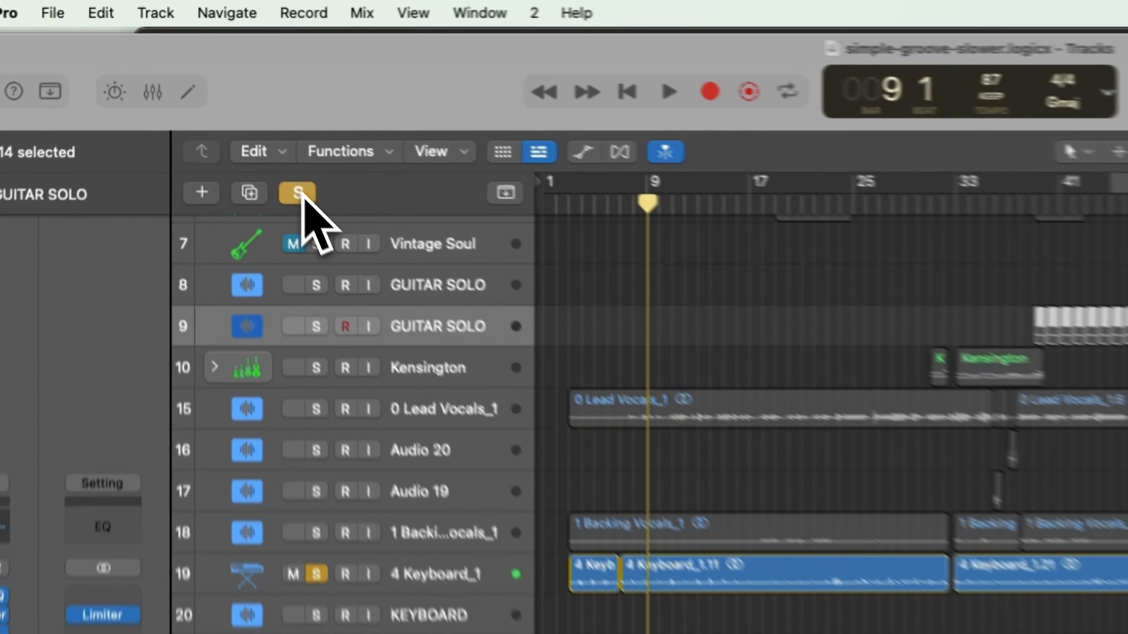
left_click(214, 102)
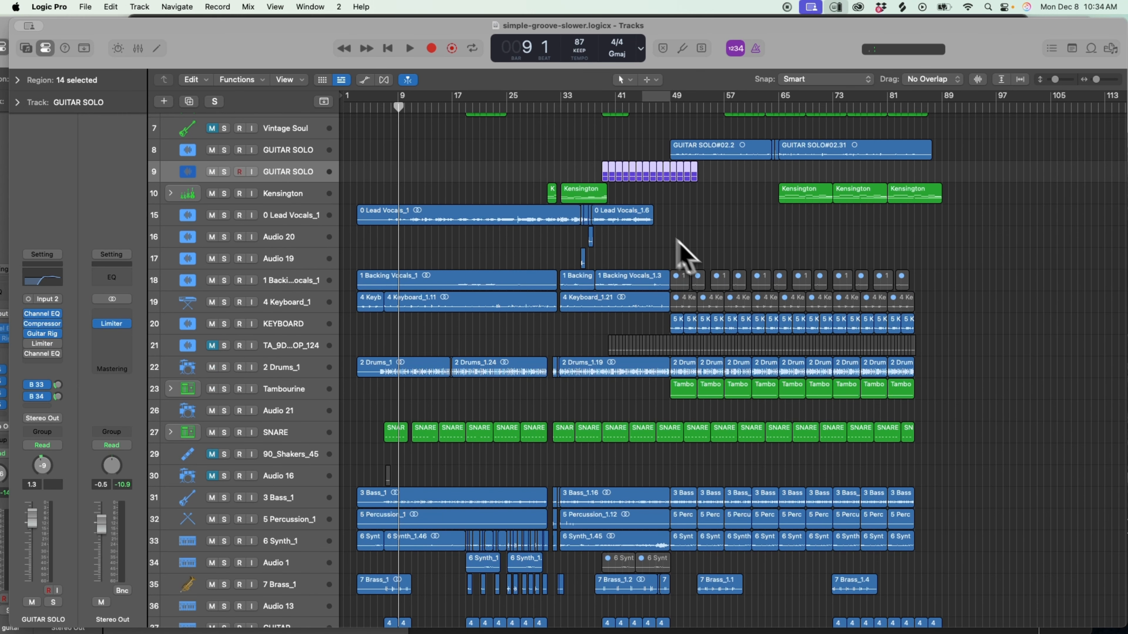
Play the full arrangement from about bar 29 and select the Kensington track as its part plays.
left_click(539, 109)
scroll(640, 172, "up", 5)
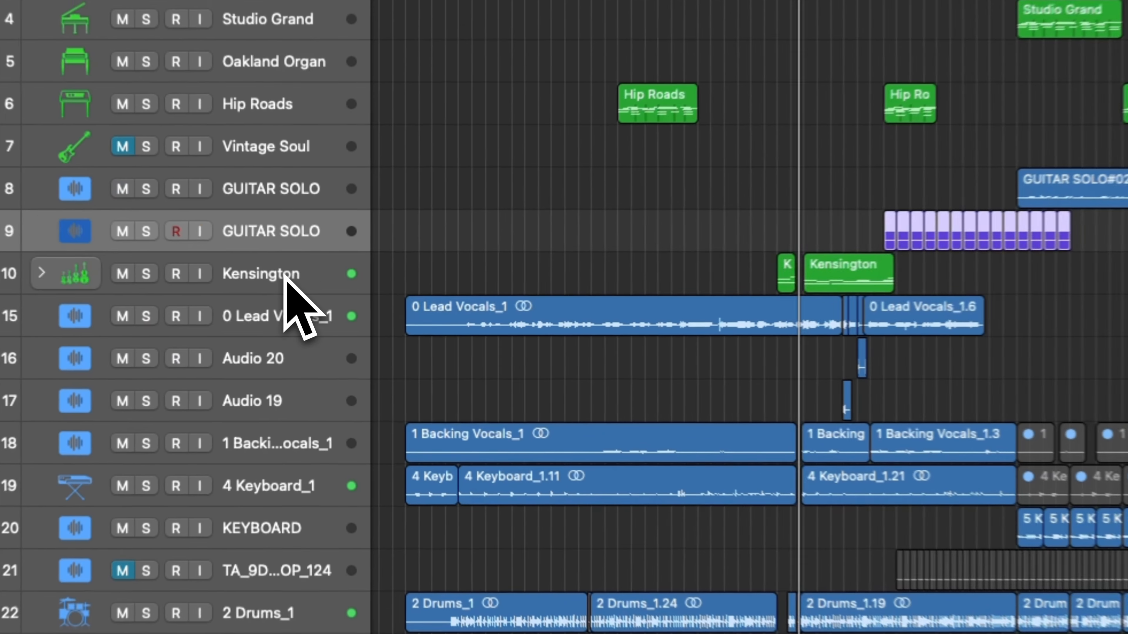
left_click(295, 302)
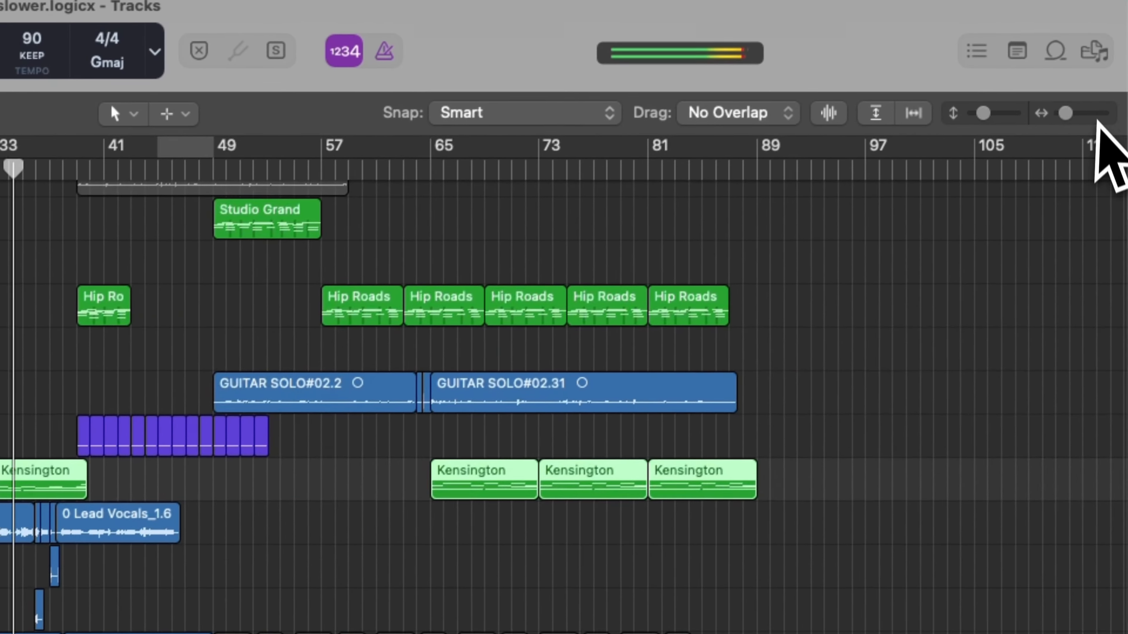
Enlarge the arrangement from bar 39 onward during playback and select the TS_TROPICOOL shakers track.
left_click(1096, 115)
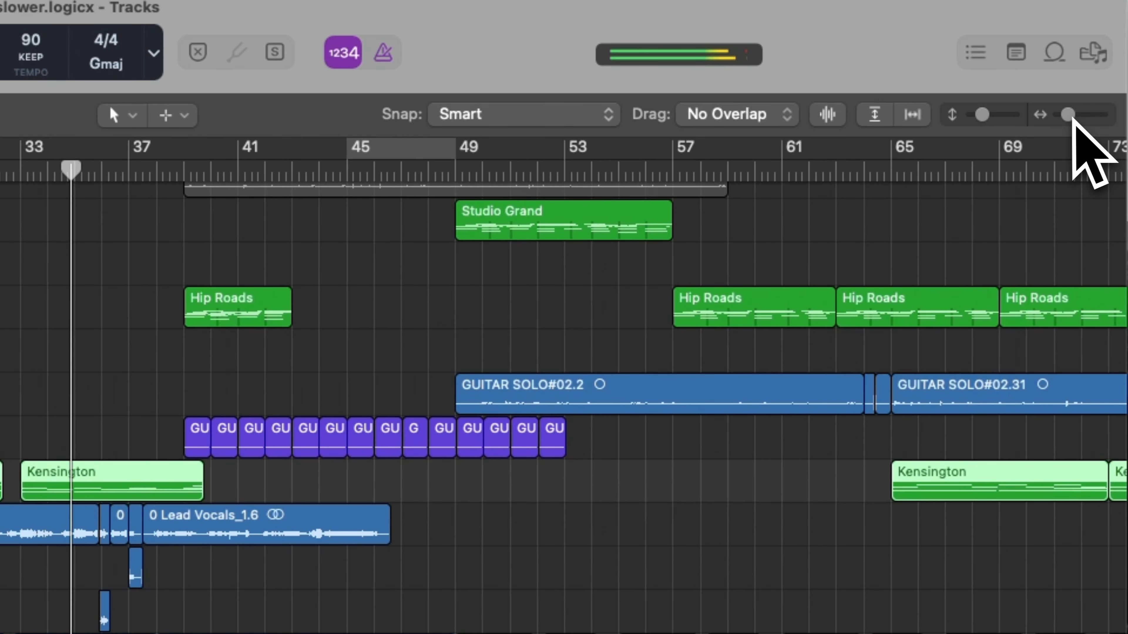
left_click_drag(1068, 115, 1080, 119)
scroll(659, 519, "right", 8)
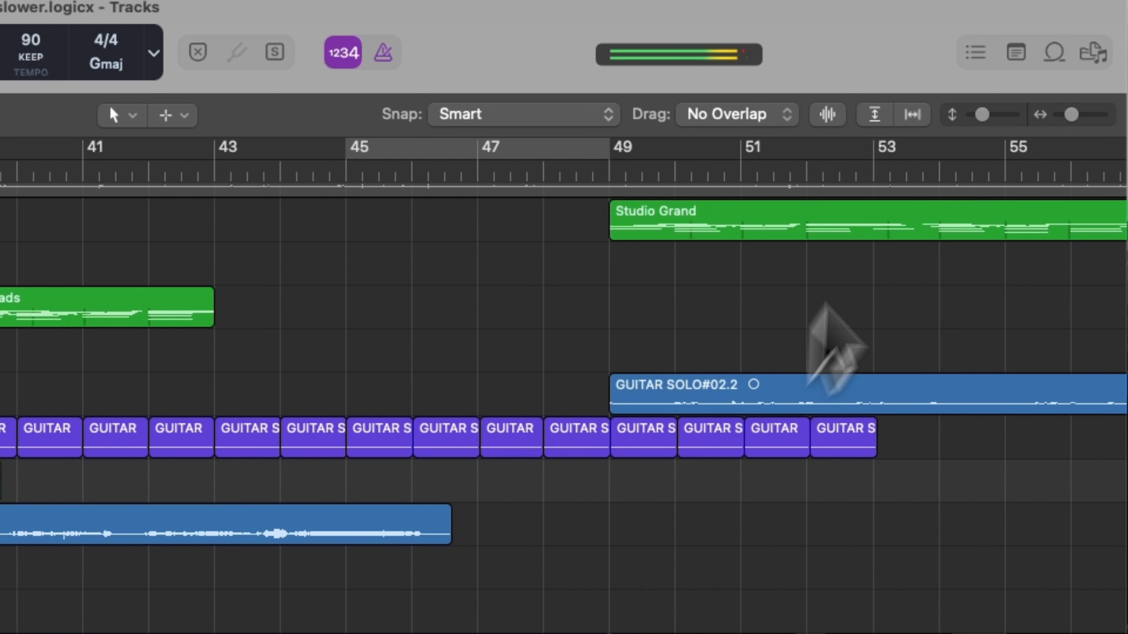
left_click_drag(982, 114, 985, 116)
scroll(523, 487, "up", 5)
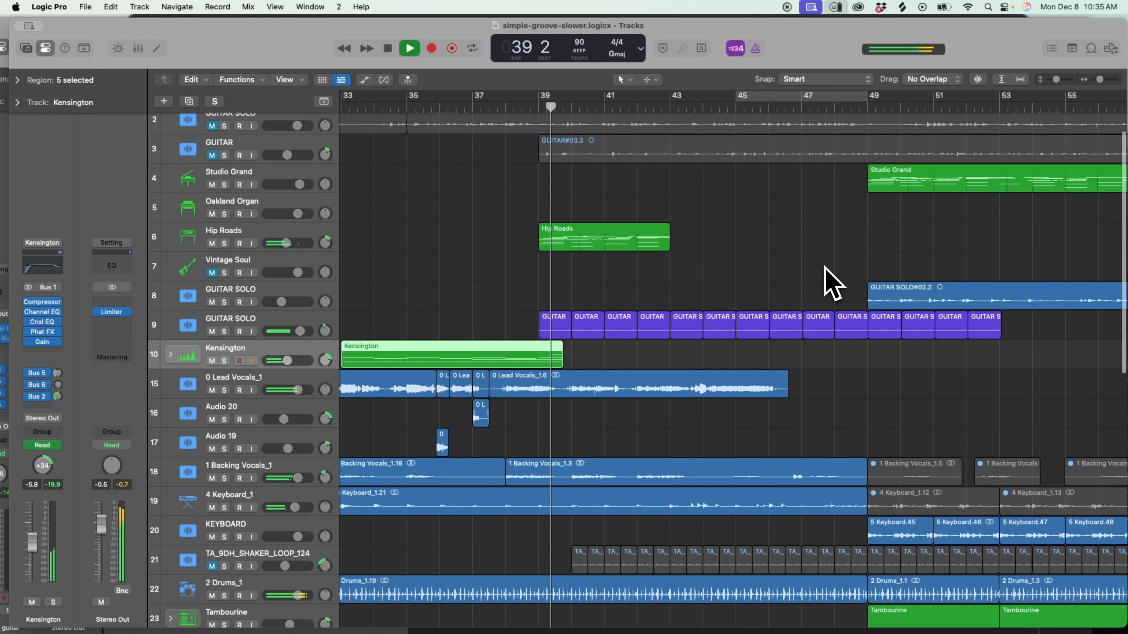
scroll(824, 266, "right", 2)
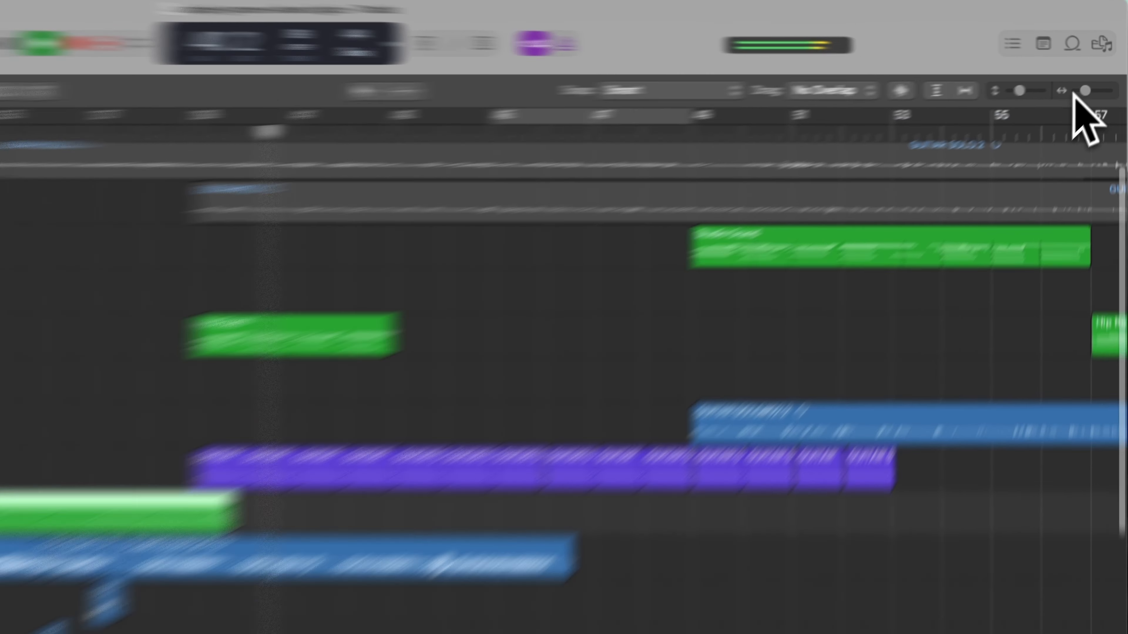
left_click_drag(1097, 80, 1091, 80)
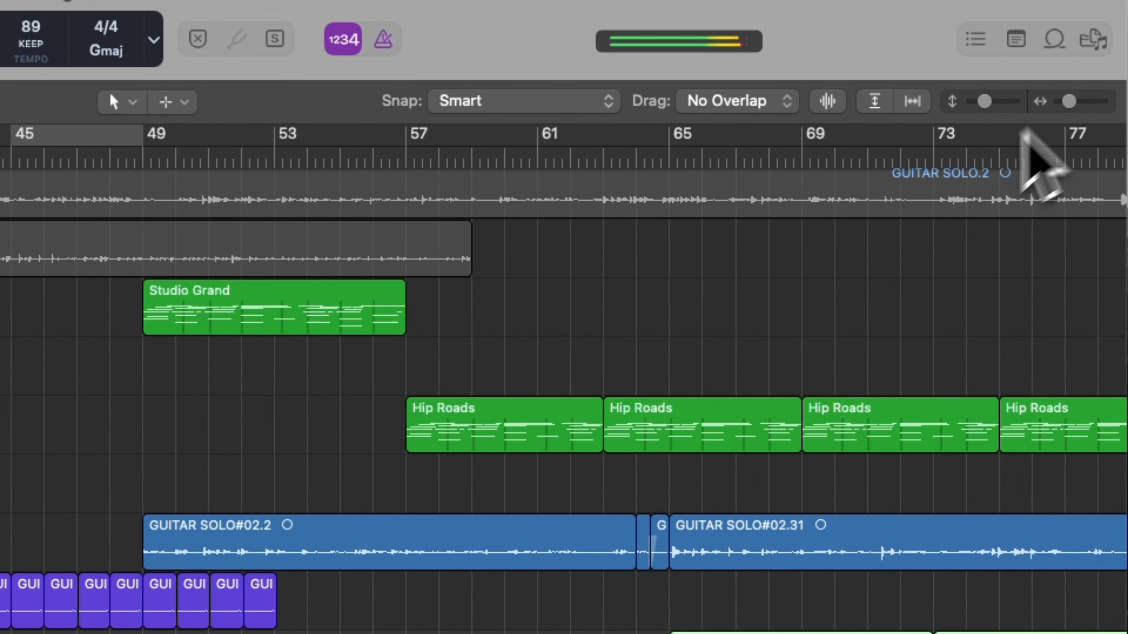
scroll(706, 325, "down", 10)
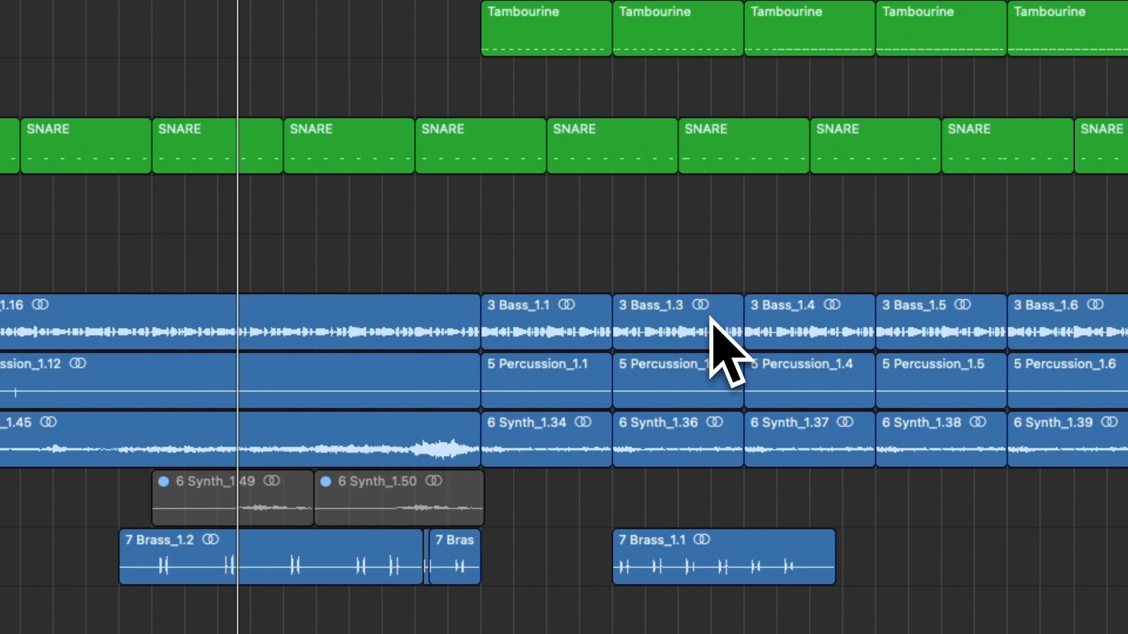
scroll(536, 309, "down", 8)
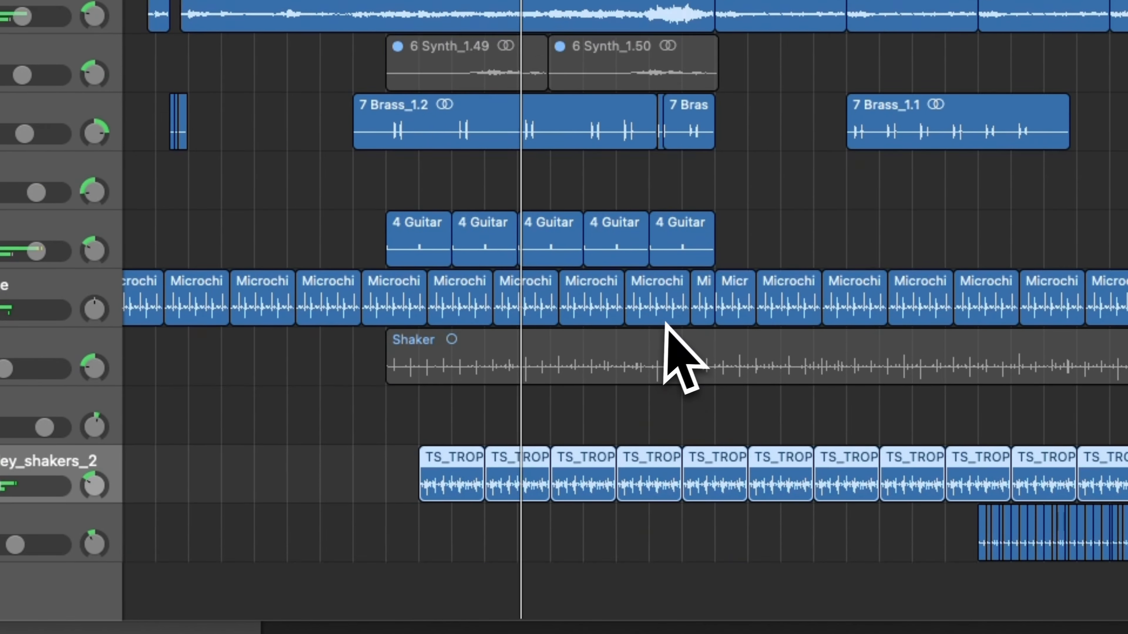
Select the GUITAR SOLO track 9 and then GUITAR SOLO track 8 while the arrangement plays into bar 49.
scroll(675, 352, "up", 15)
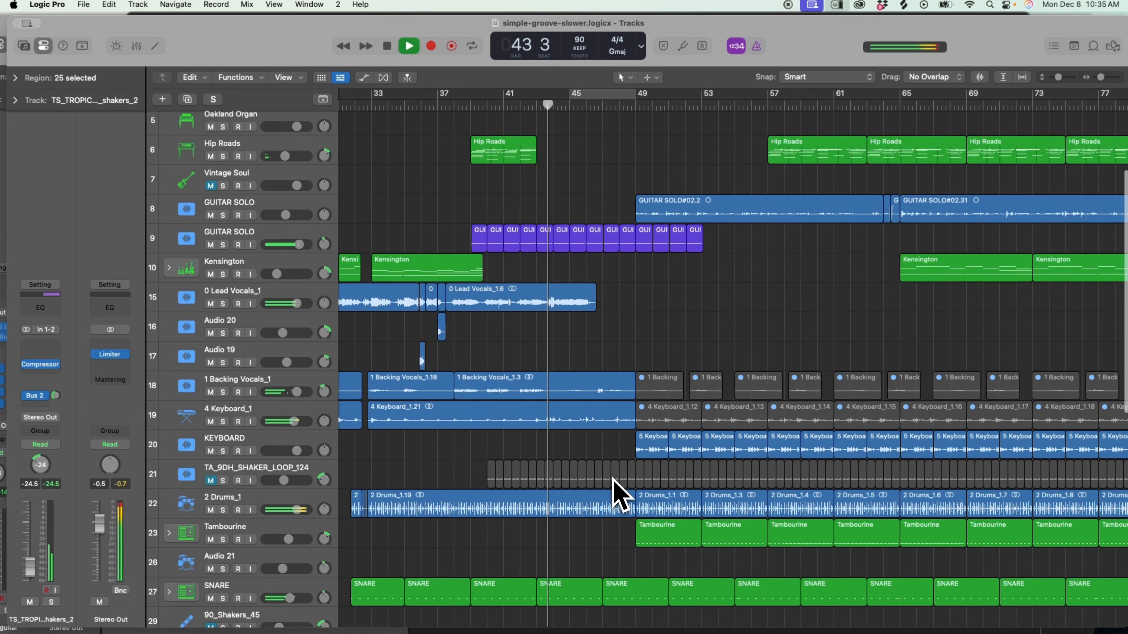
scroll(619, 494, "up", 2)
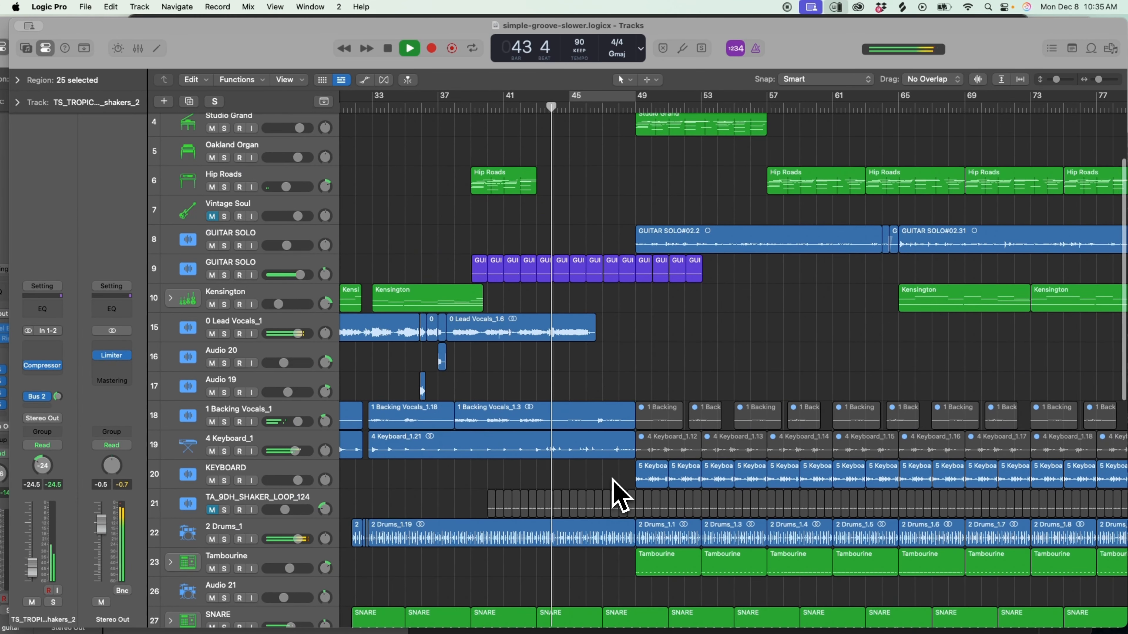
scroll(612, 478, "up", 3)
scroll(612, 478, "right", 2)
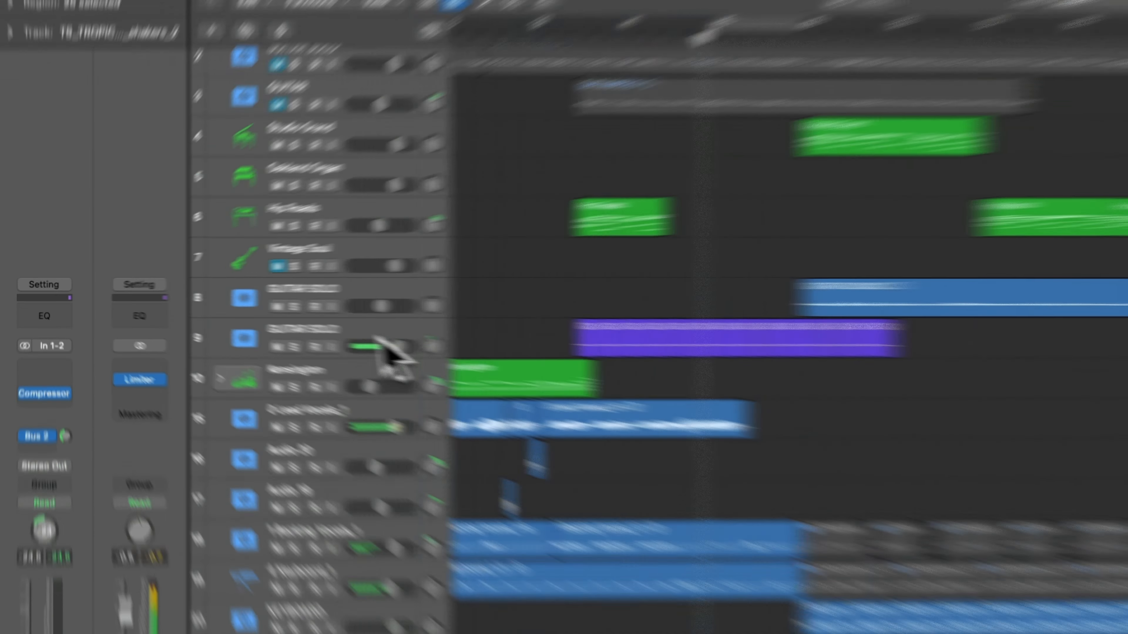
left_click(274, 262)
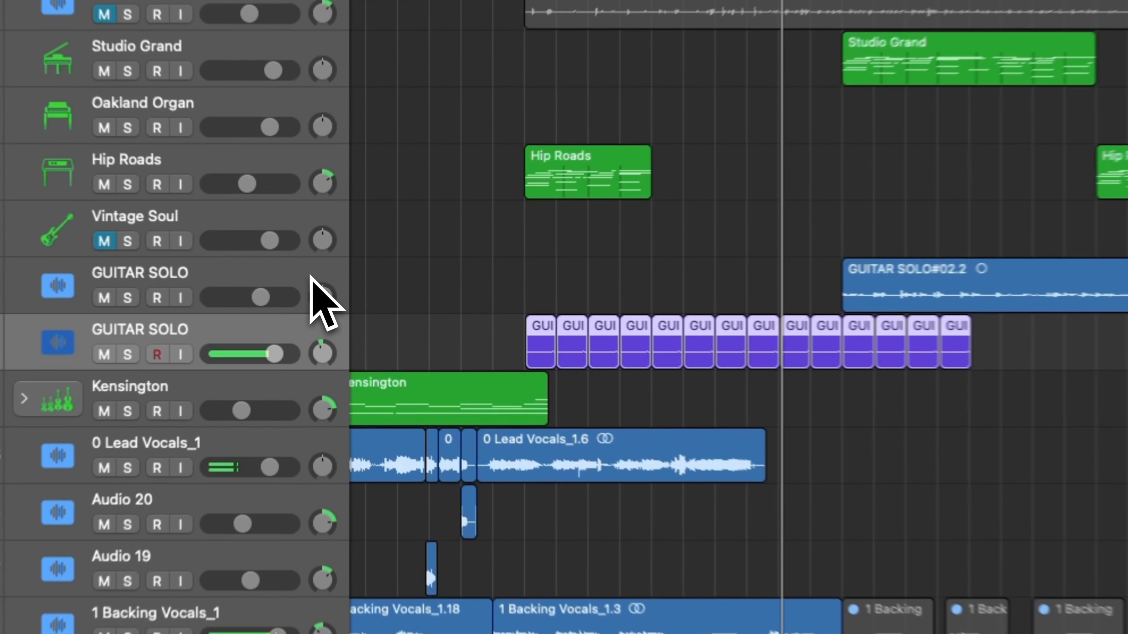
left_click(321, 294)
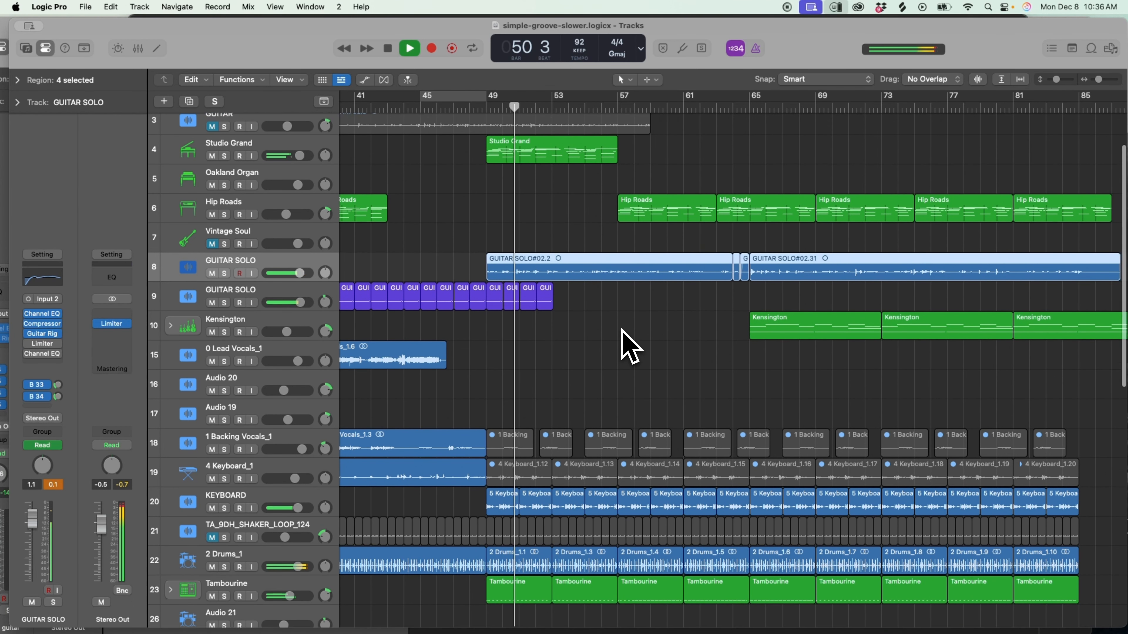
Follow the second half from bar 49, select the Latin Triangle 02 track and stop playback at bar 62.
scroll(631, 349, "up", 3)
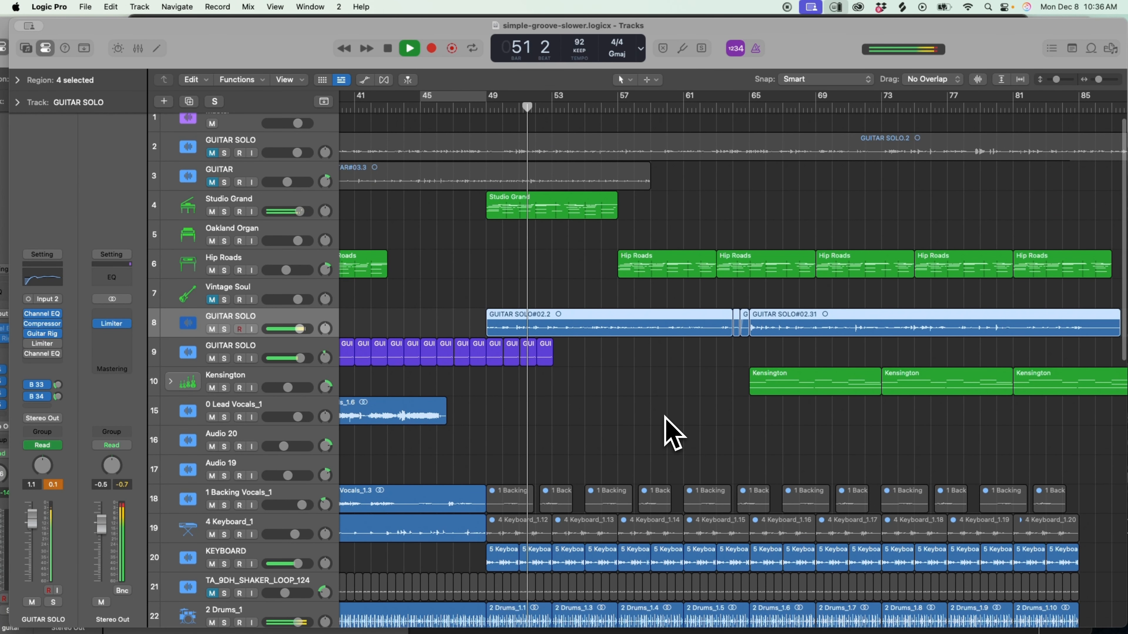
scroll(666, 426, "right", 3)
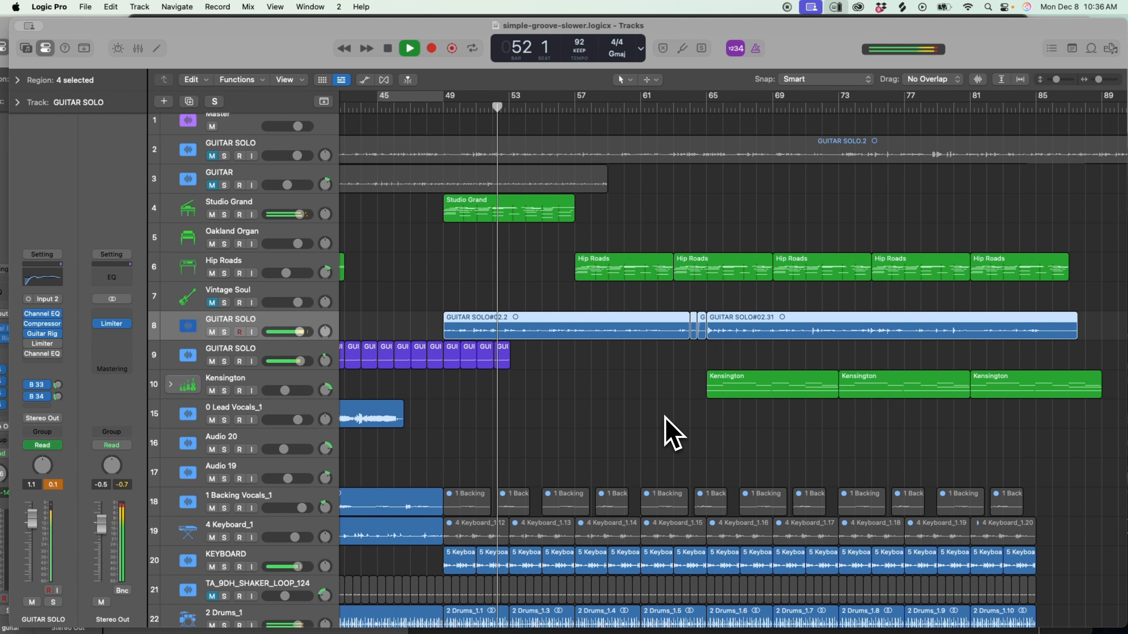
scroll(665, 417, "down", 2)
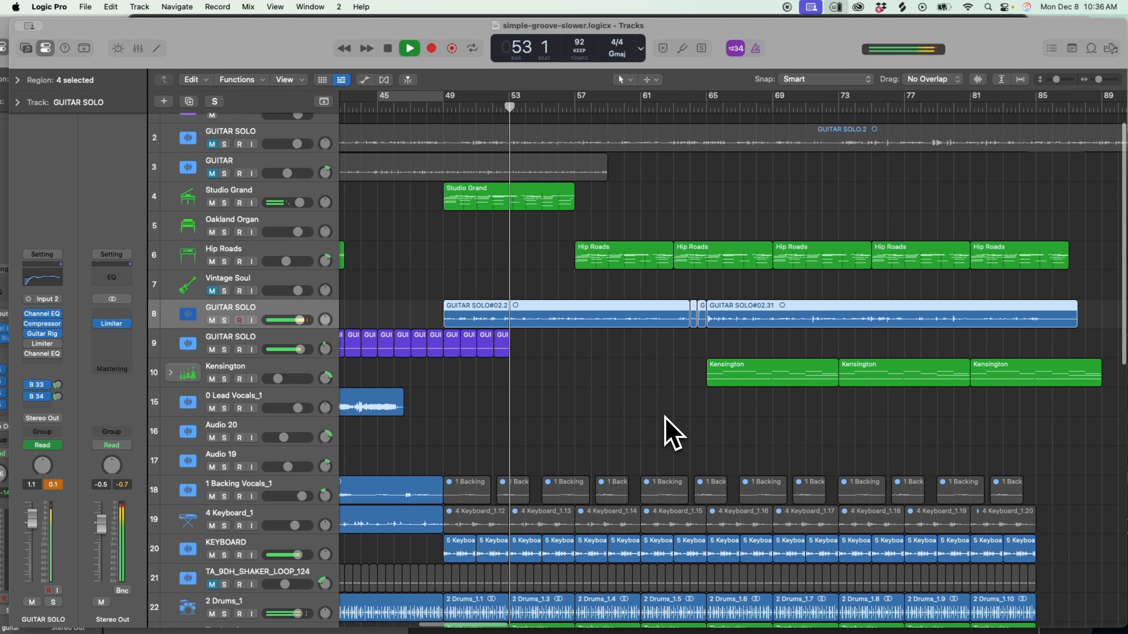
scroll(613, 370, "down", 1)
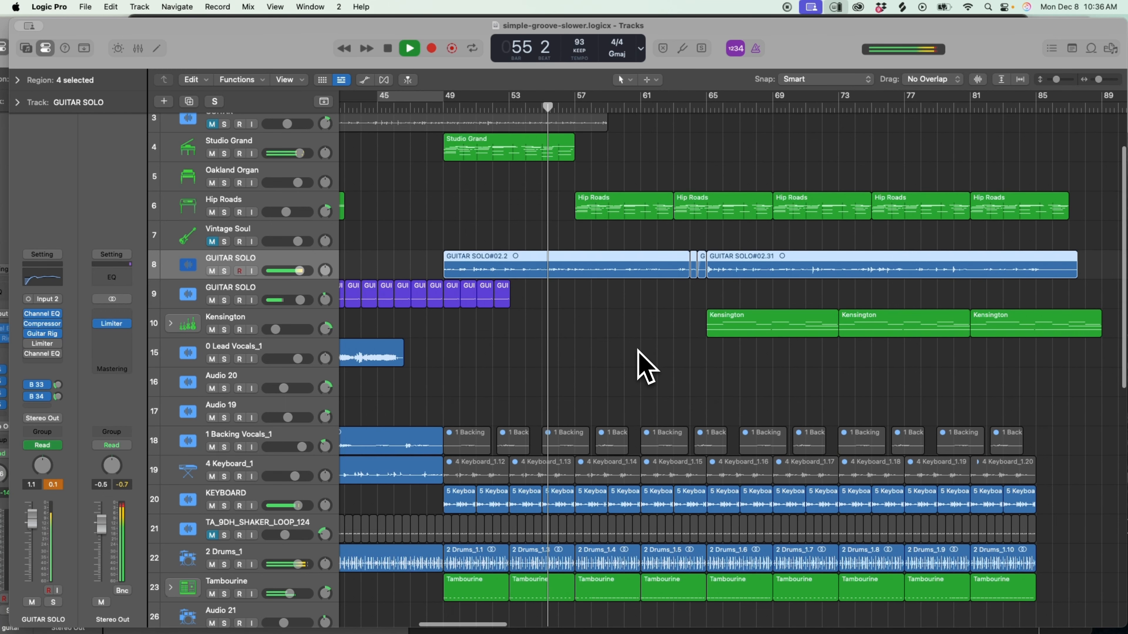
scroll(640, 354, "down", 3)
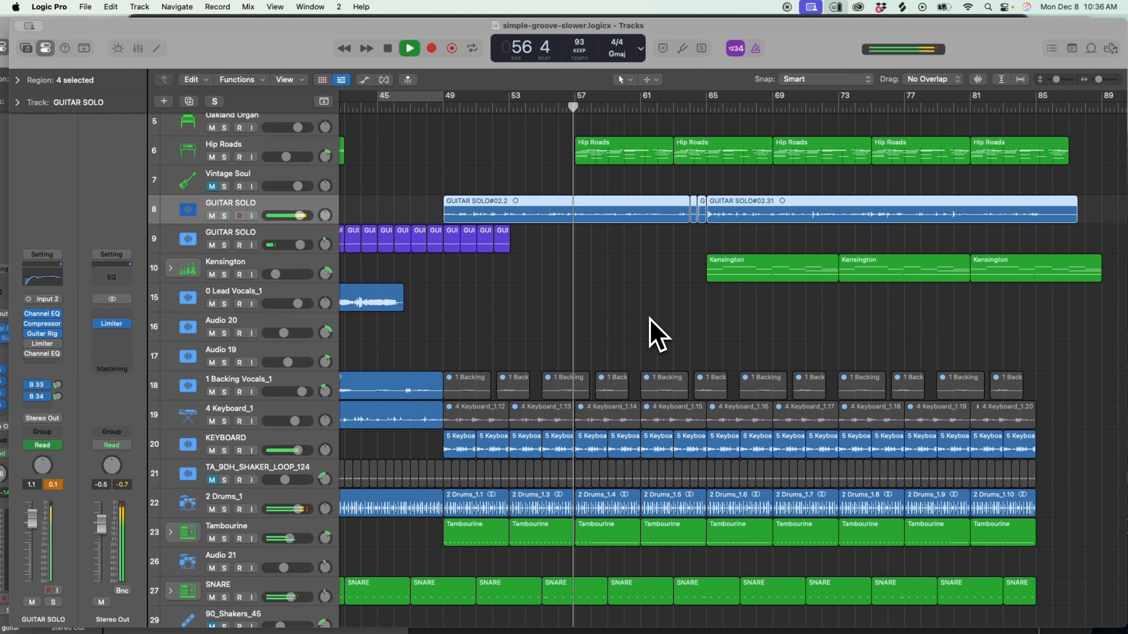
scroll(650, 318, "down", 15)
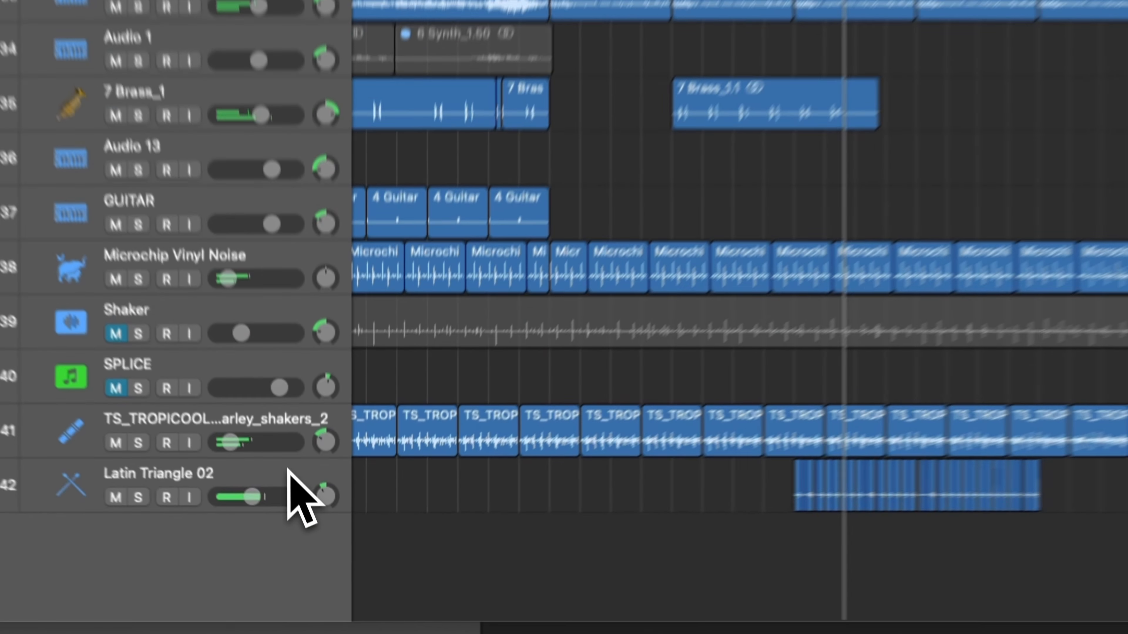
left_click(304, 535)
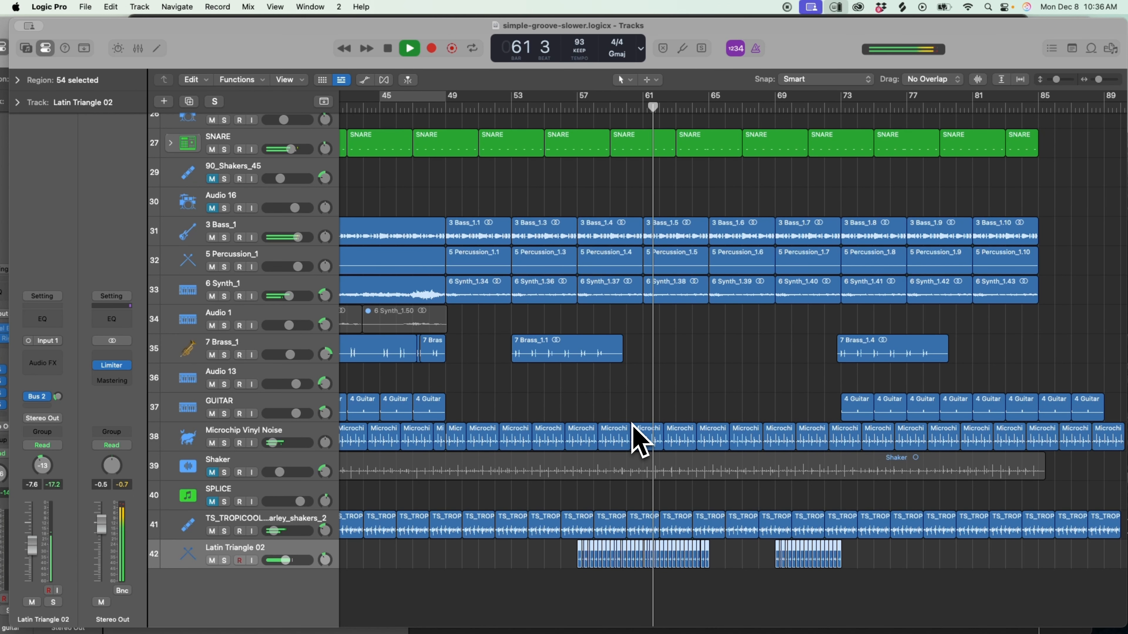
scroll(631, 423, "up", 5)
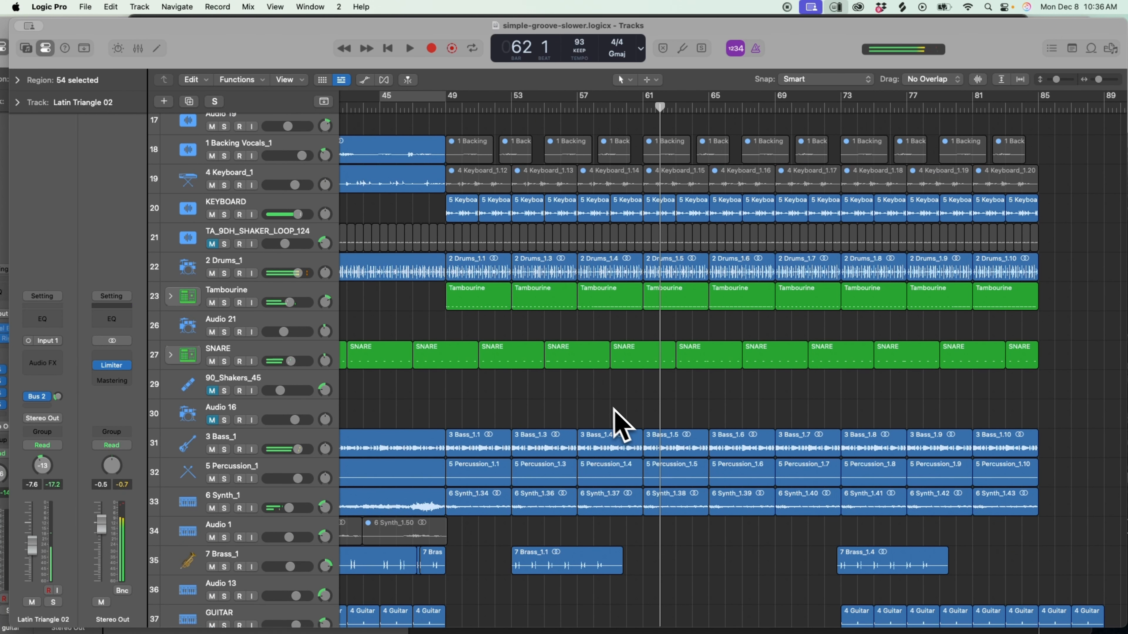
Place the playhead at bar 57, where Hip Roads starts, then at bar 52 beat 4, just before the 7 Brass_1.1 region.
scroll(615, 425, "left", 10)
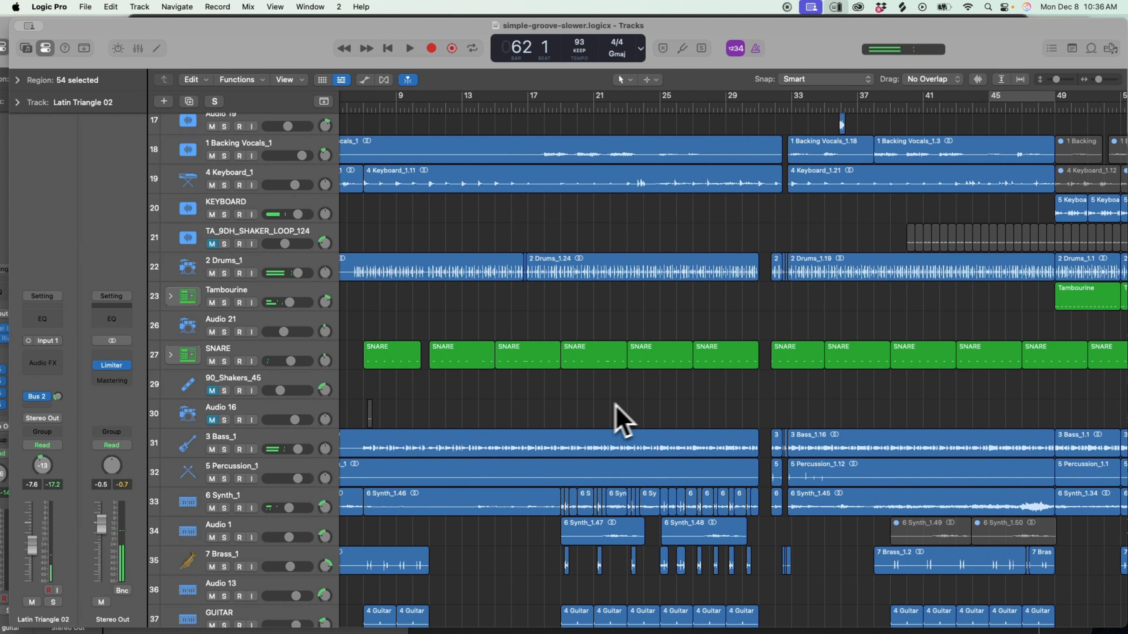
scroll(812, 378, "down", 5)
scroll(816, 378, "right", 7)
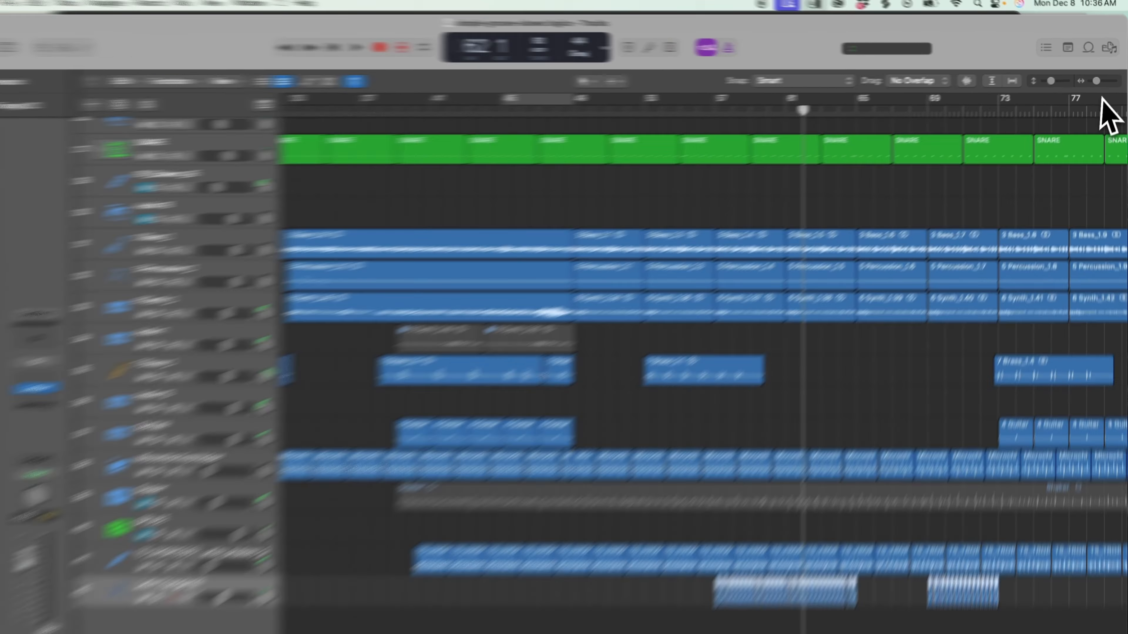
left_click_drag(1099, 80, 1068, 106)
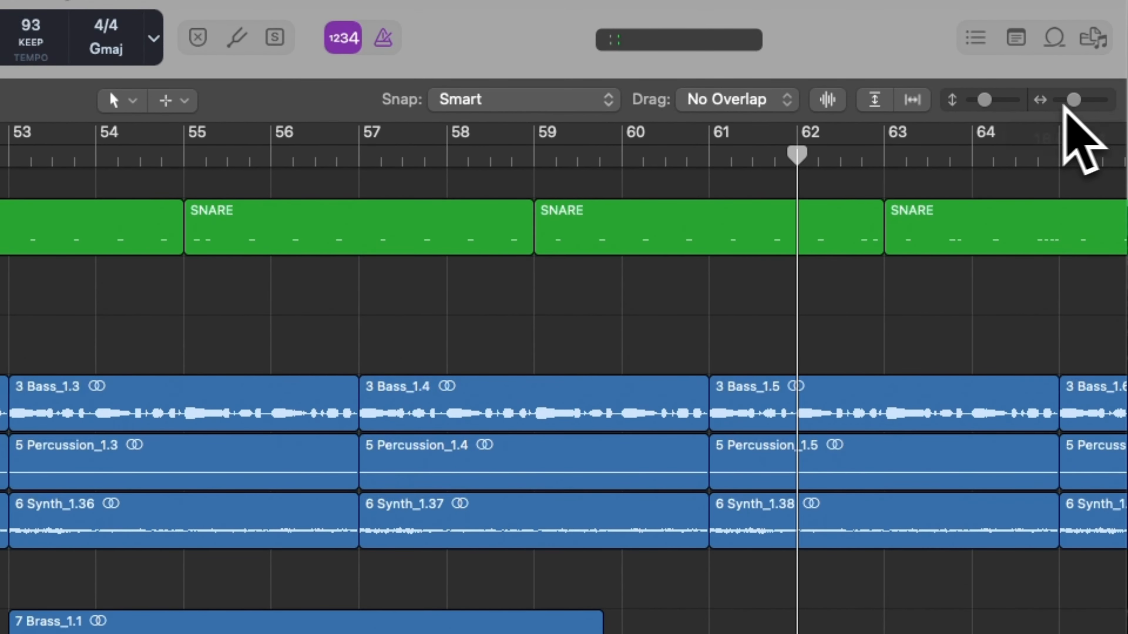
left_click_drag(985, 99, 978, 101)
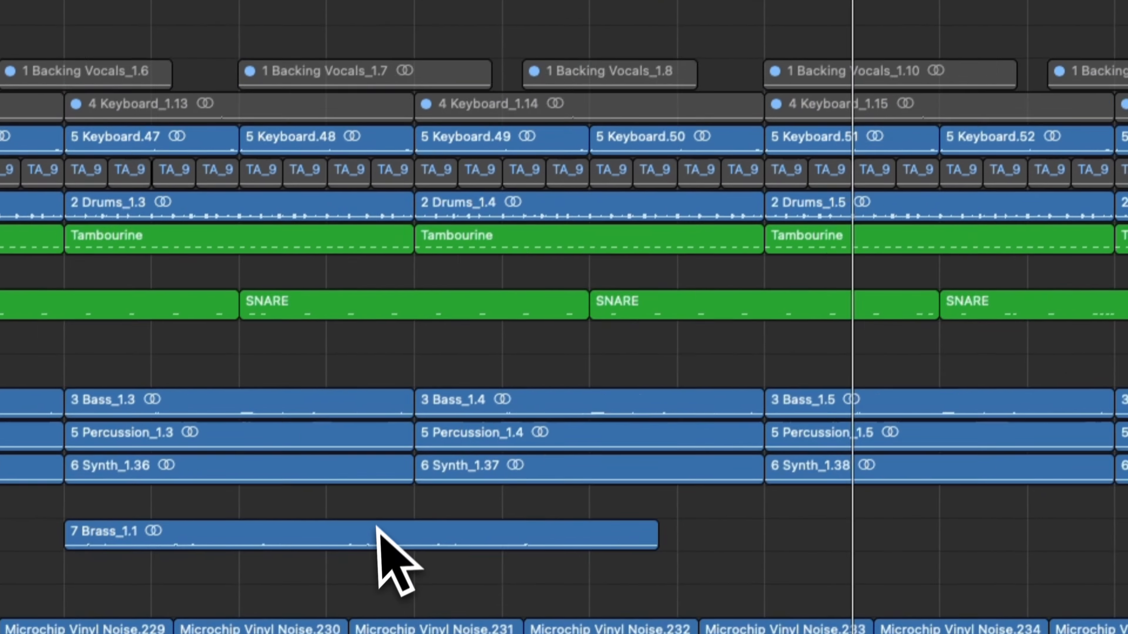
scroll(378, 526, "right", 4)
scroll(381, 517, "up", 5)
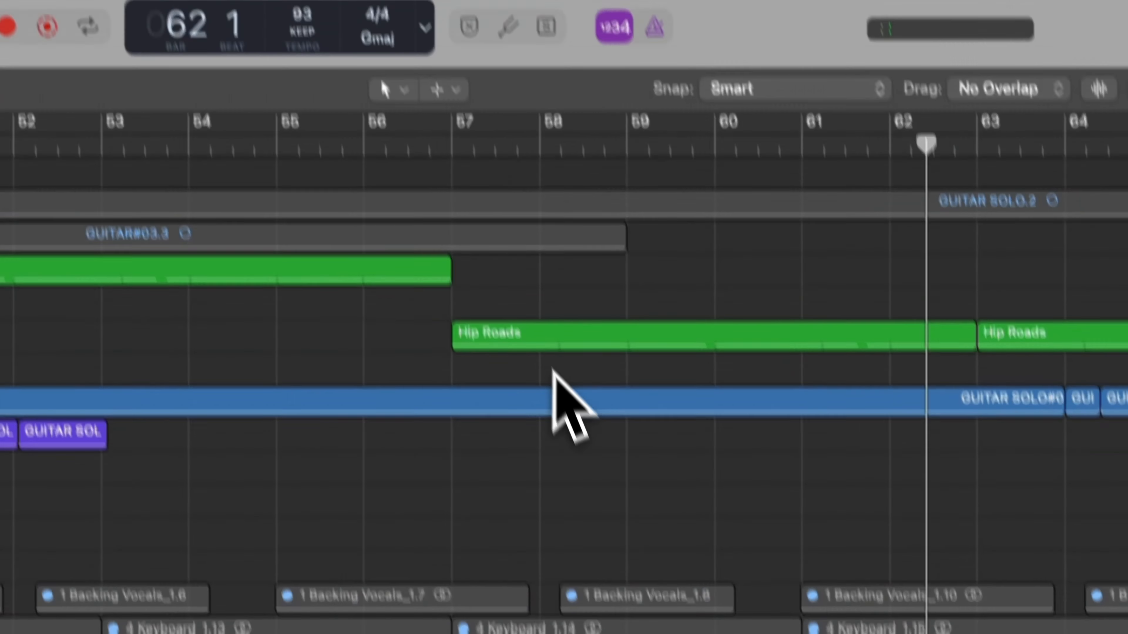
scroll(553, 371, "left", 3)
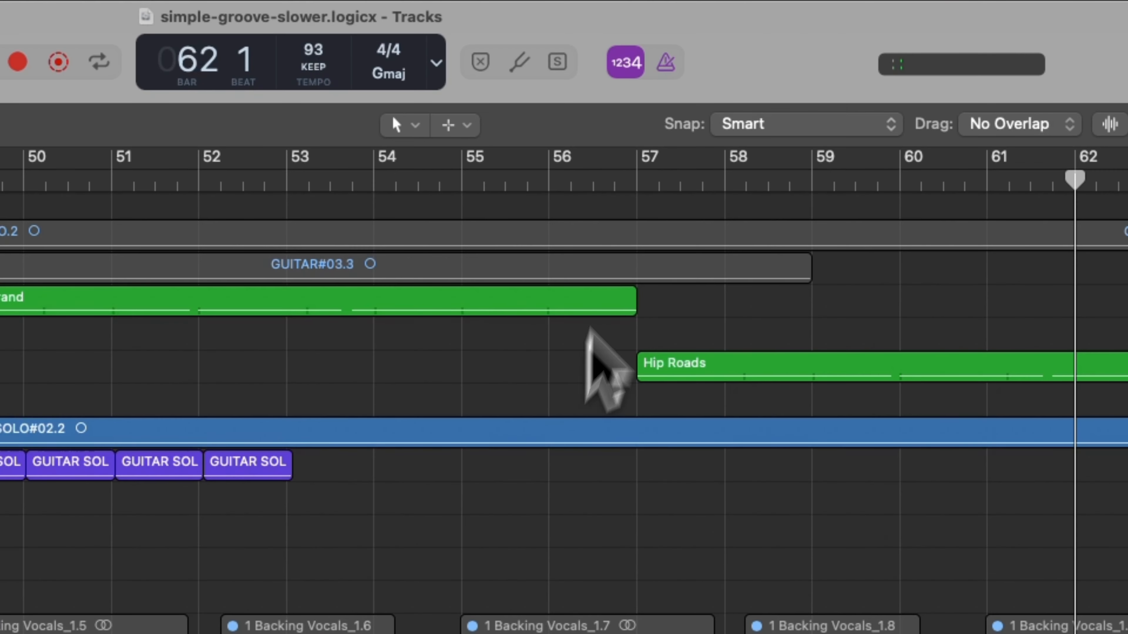
left_click(626, 147)
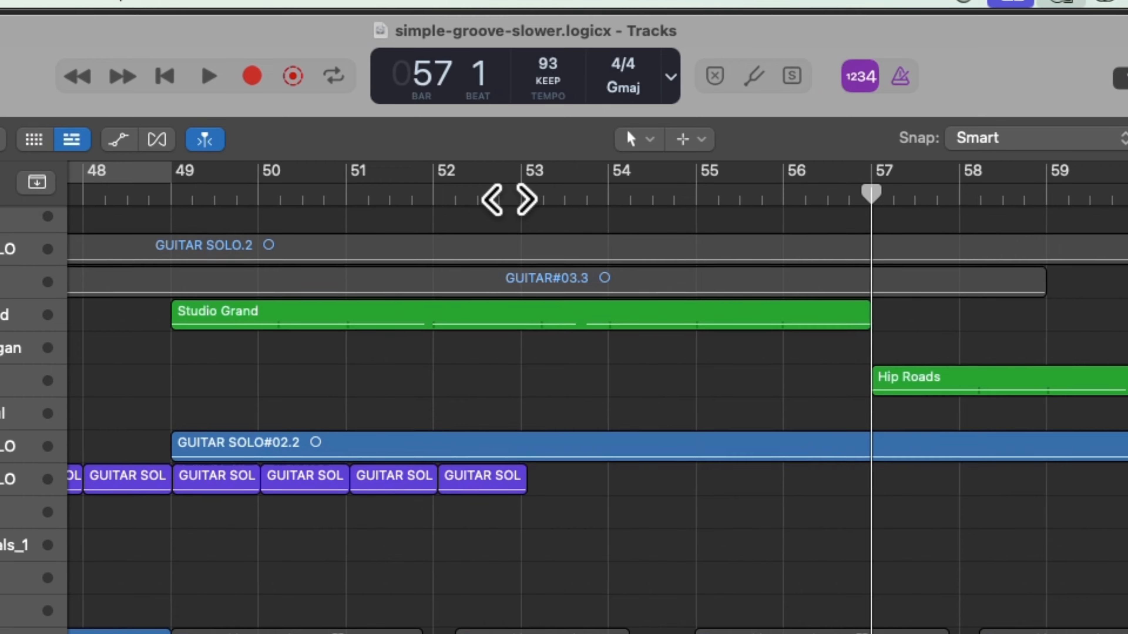
left_click(506, 195)
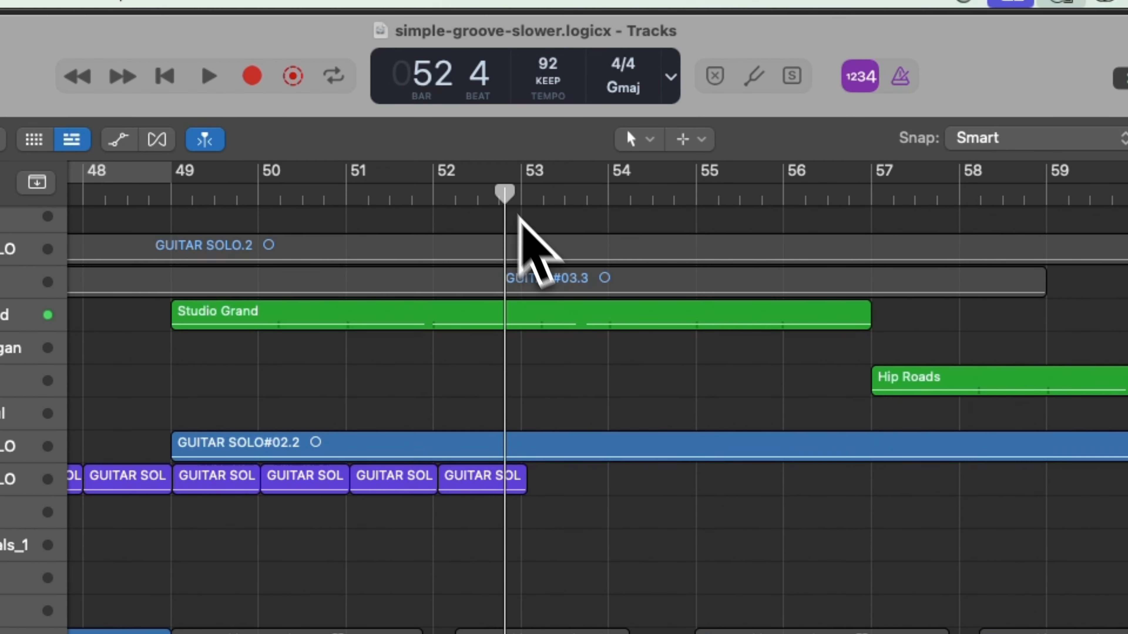
Examine the arrangement back from bar 52 and enlarge the break around bars 31 to 33, placing the playhead at bar 31 beat 4.
scroll(677, 395, "left", 10)
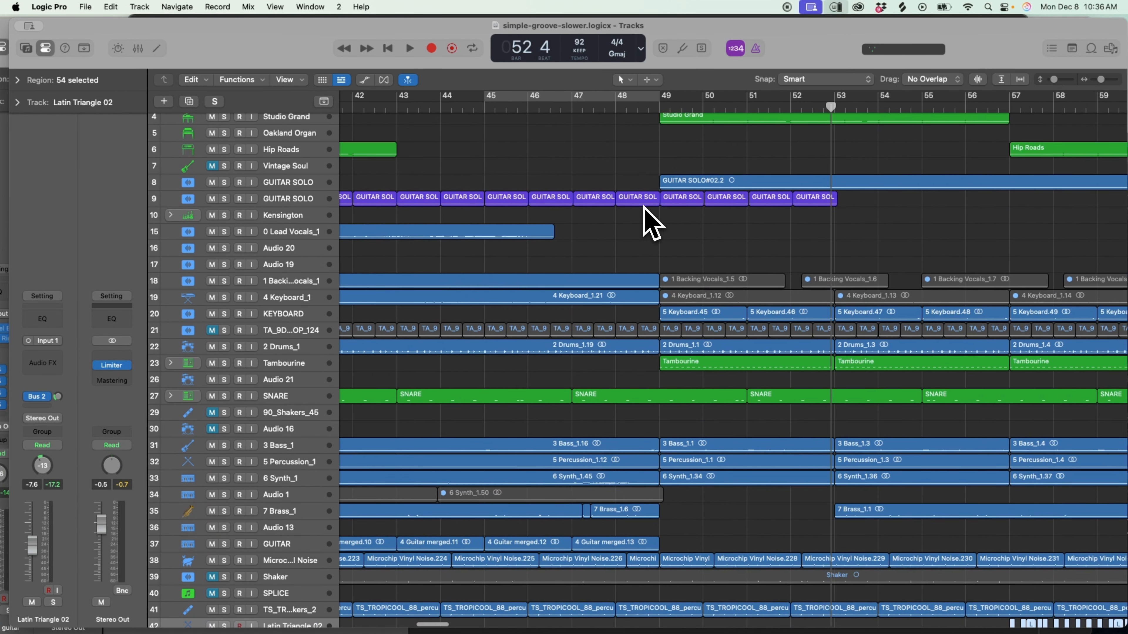
scroll(650, 224, "left", 5)
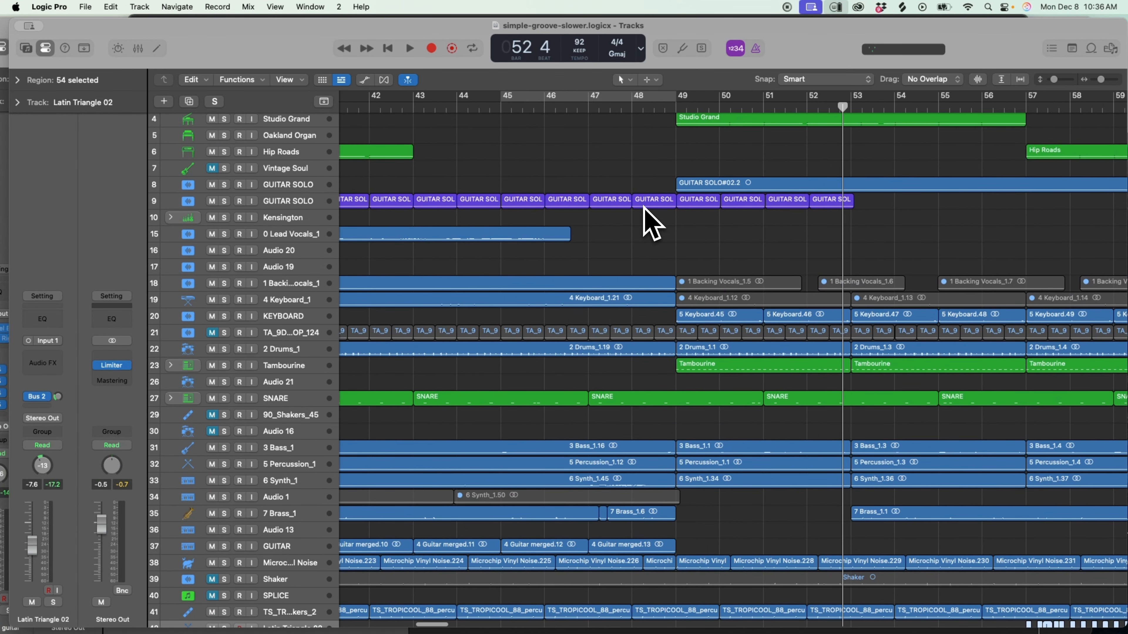
scroll(651, 225, "down", 5)
scroll(650, 224, "up", 2)
scroll(651, 224, "left", 4)
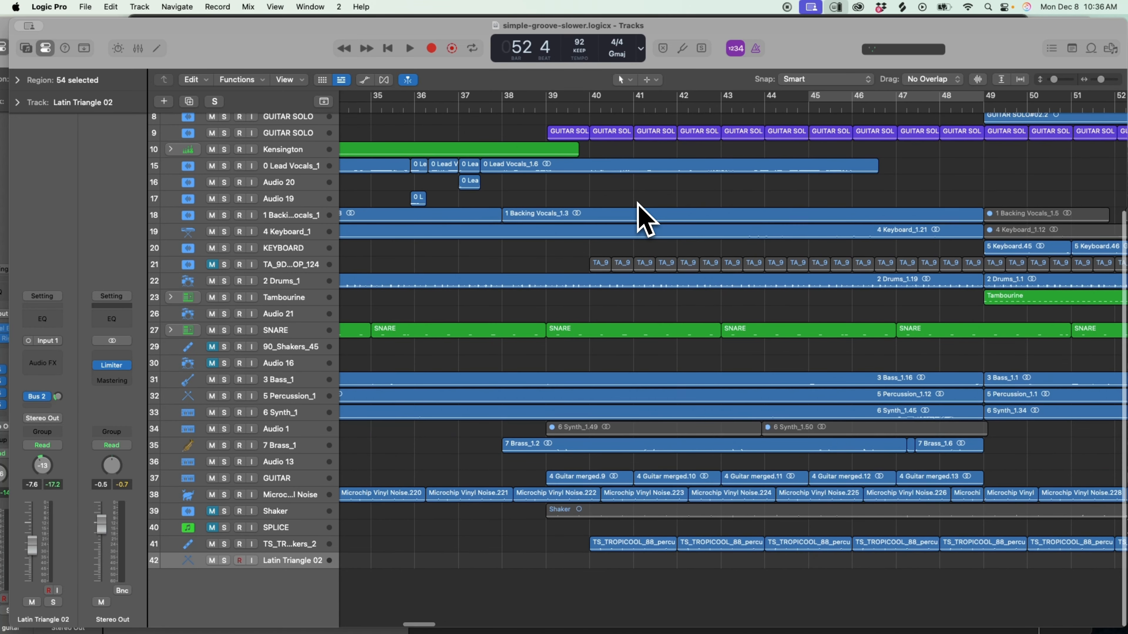
scroll(646, 220, "left", 8)
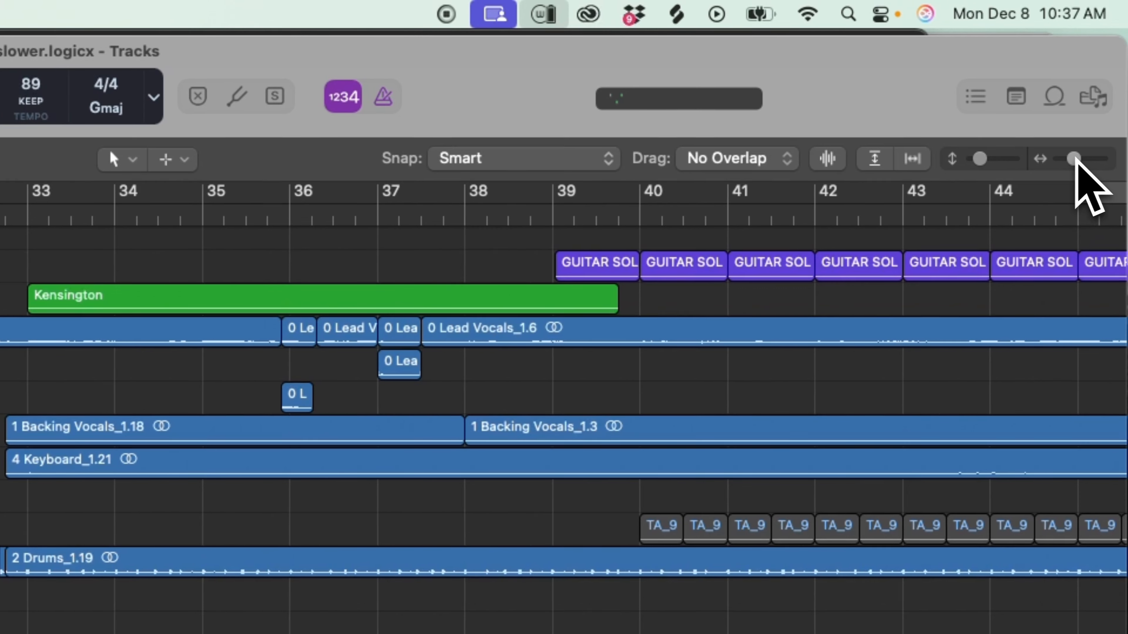
left_click_drag(1075, 160, 1080, 160)
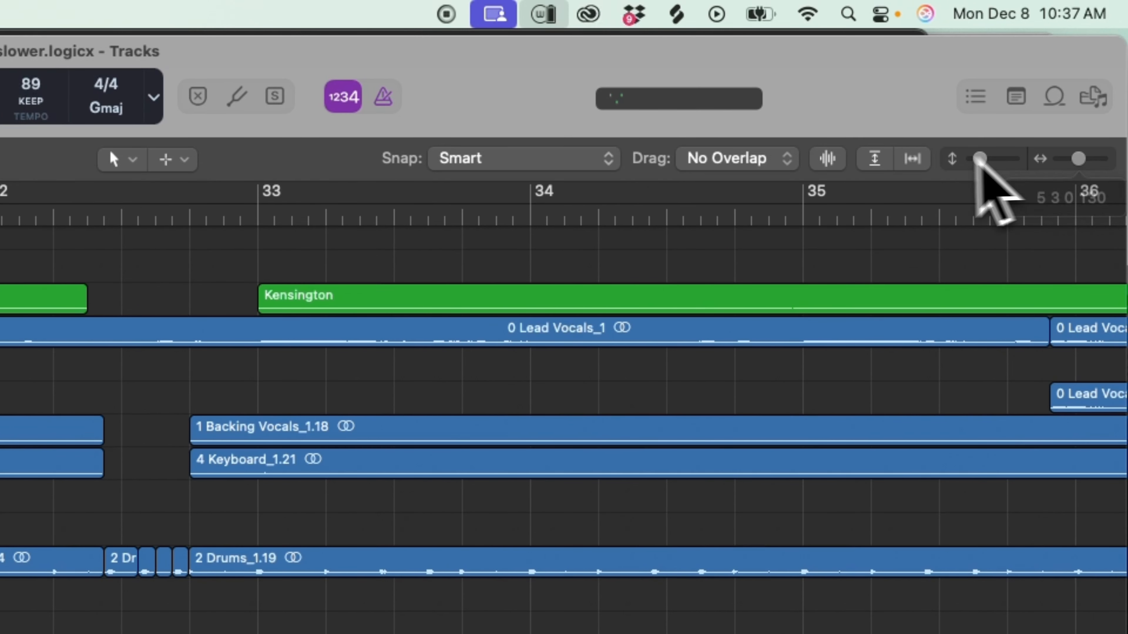
left_click_drag(981, 159, 986, 159)
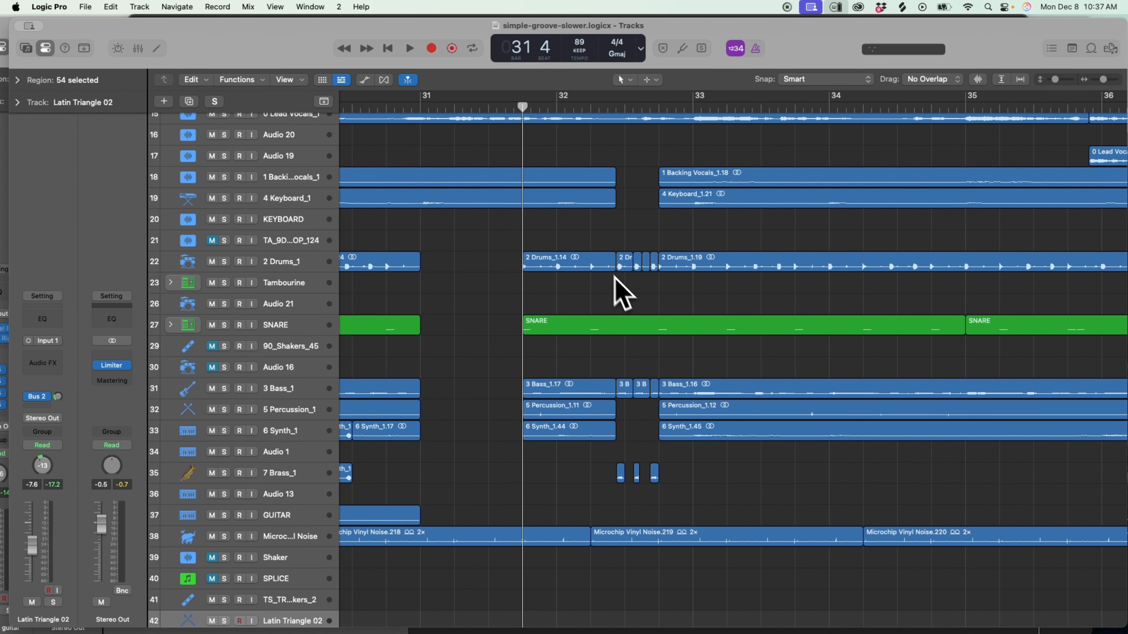
Switch to Suno in Chrome to view the simple-groove covers in My Workspace, and return to the Logic Pro project.
mouse_move(325, 607)
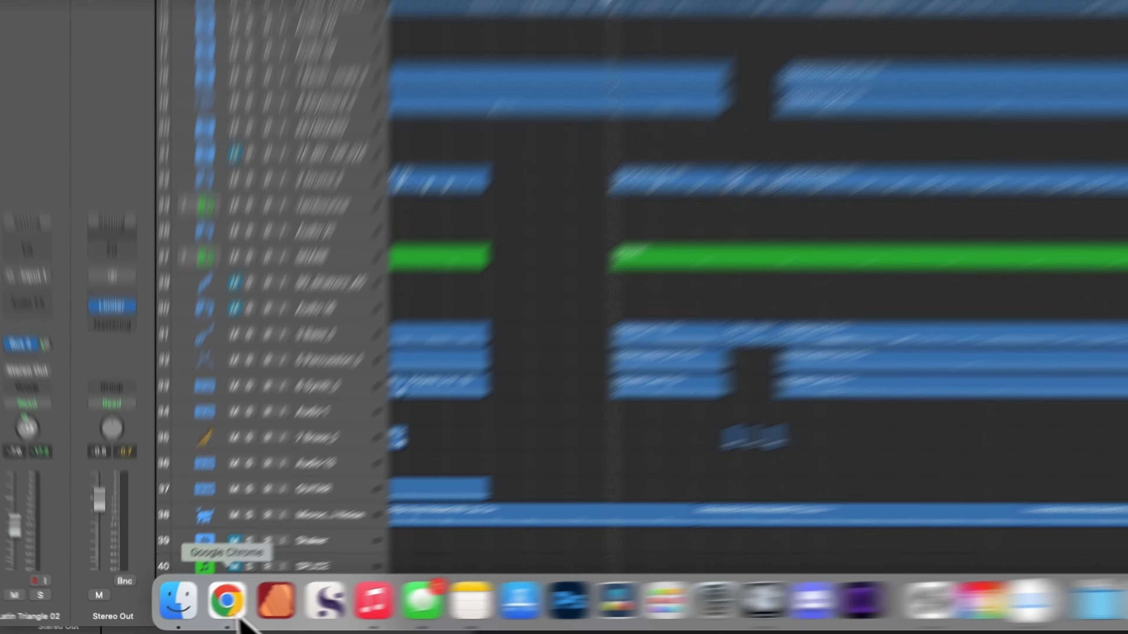
left_click(297, 593)
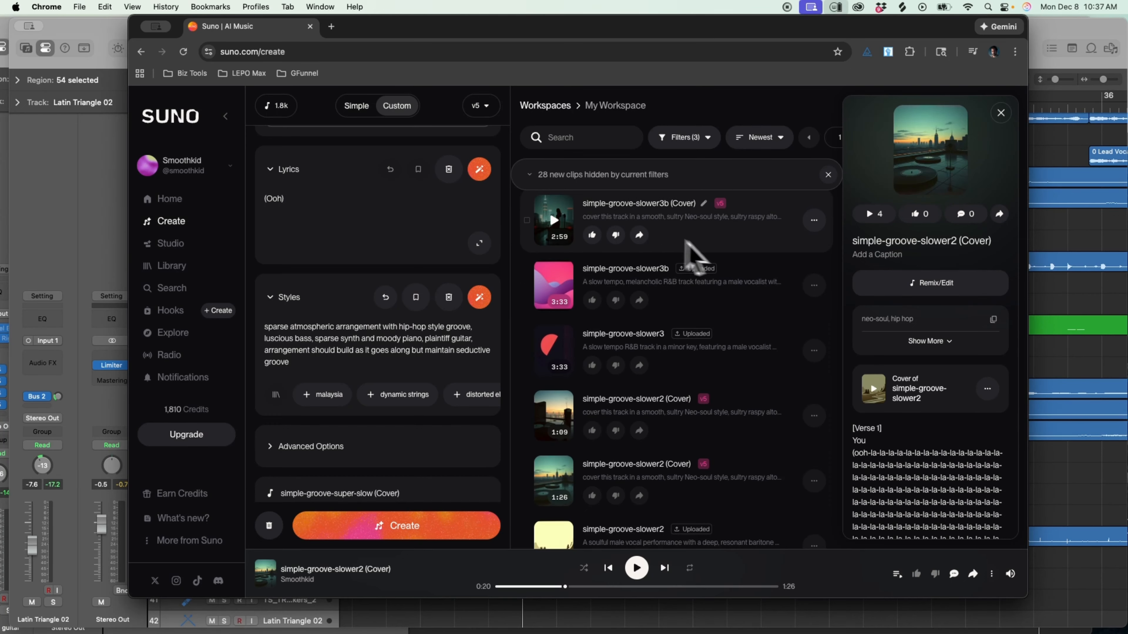
left_click(1051, 37)
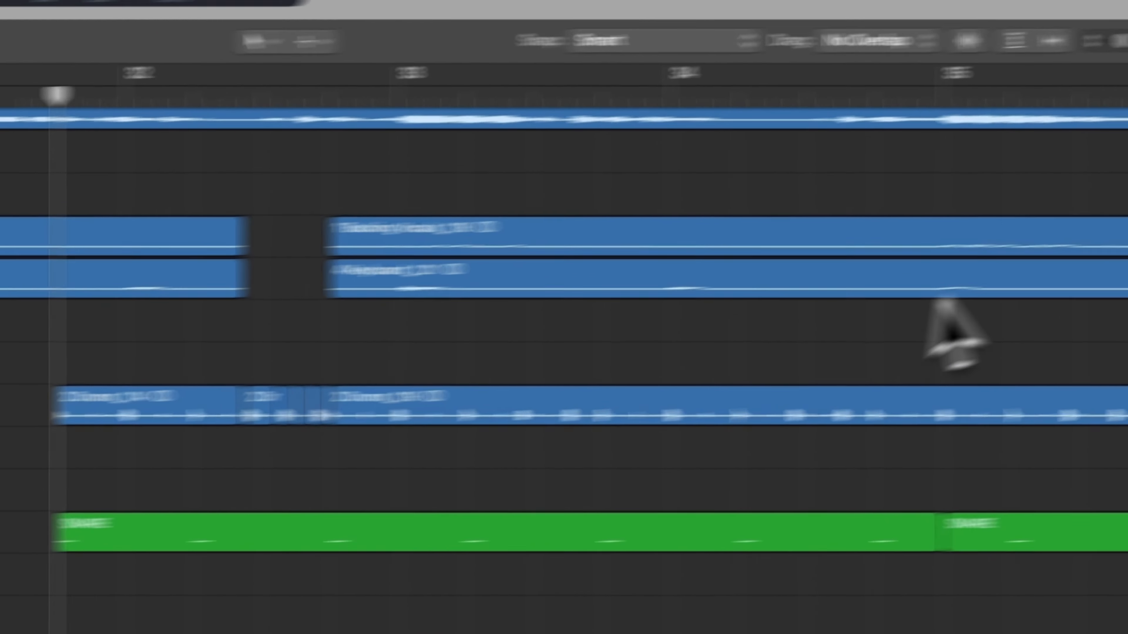
Enlarge the cut drum, bass and brass regions at bar 32 and play across them into bar 33.
left_click_drag(1080, 157, 1107, 162)
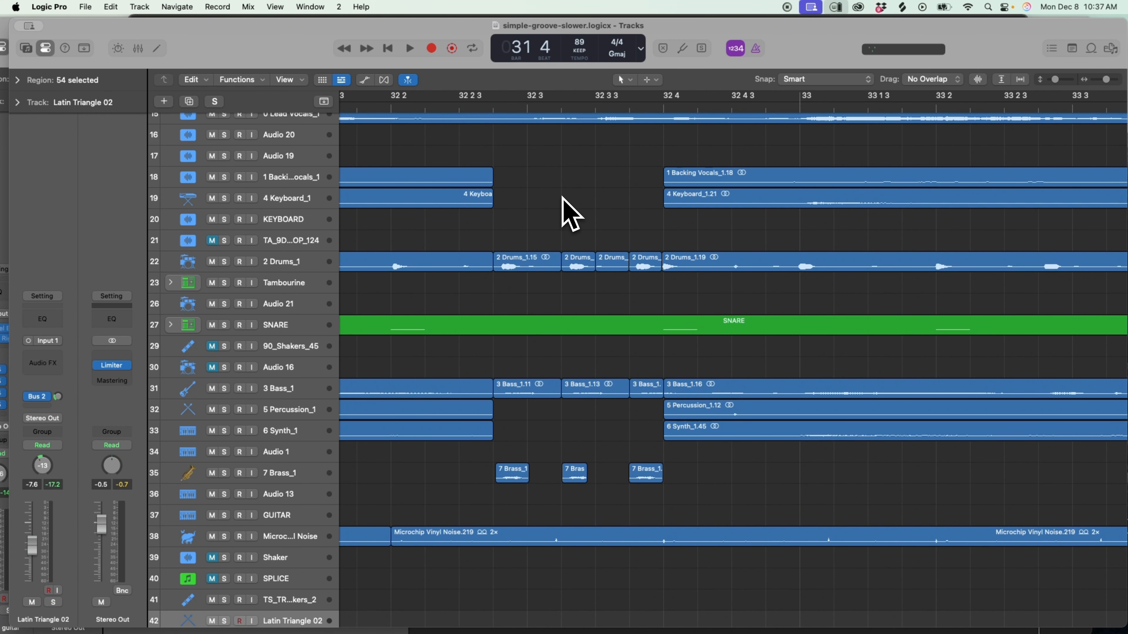
key("space")
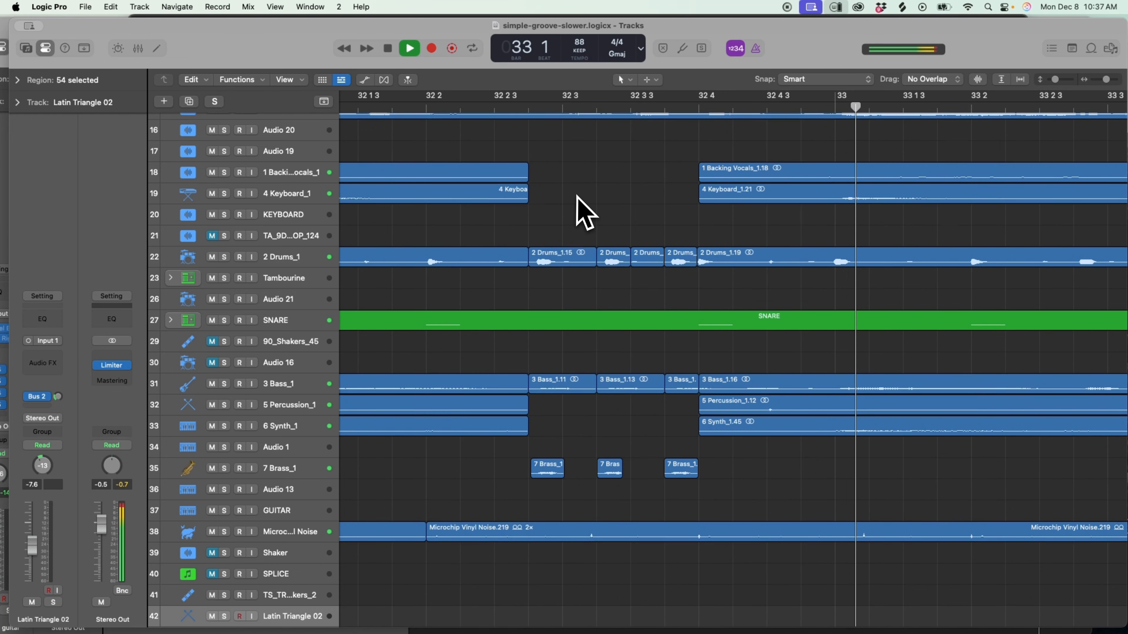
key("space")
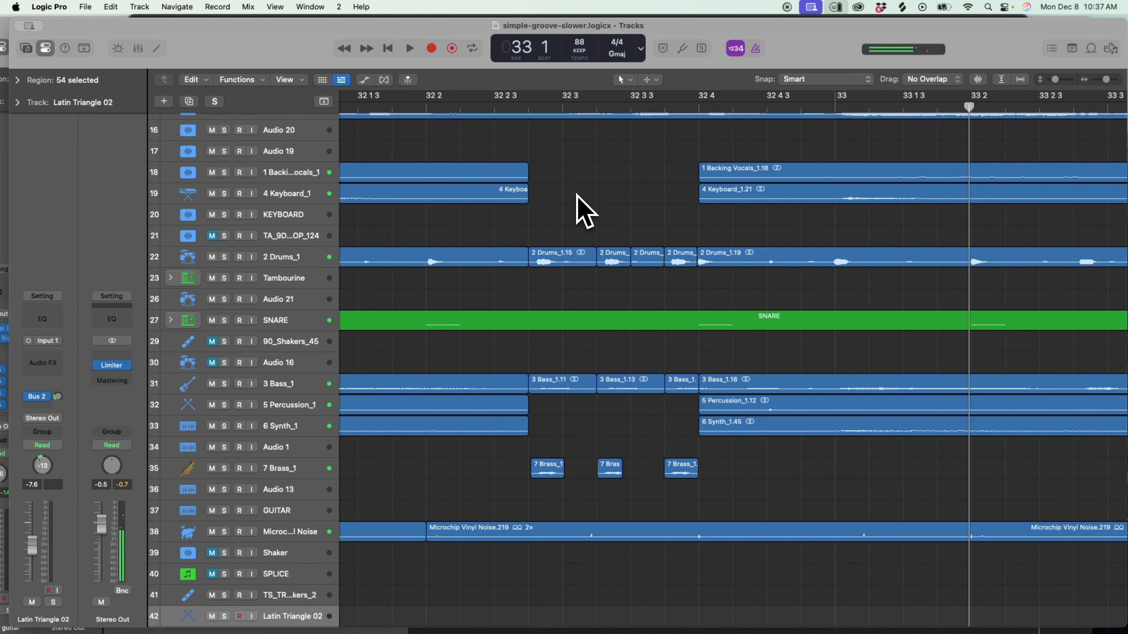
Examine the whole arrangement at overview size, including a closer look at the section between bars 25 and 47.
left_click(1097, 81)
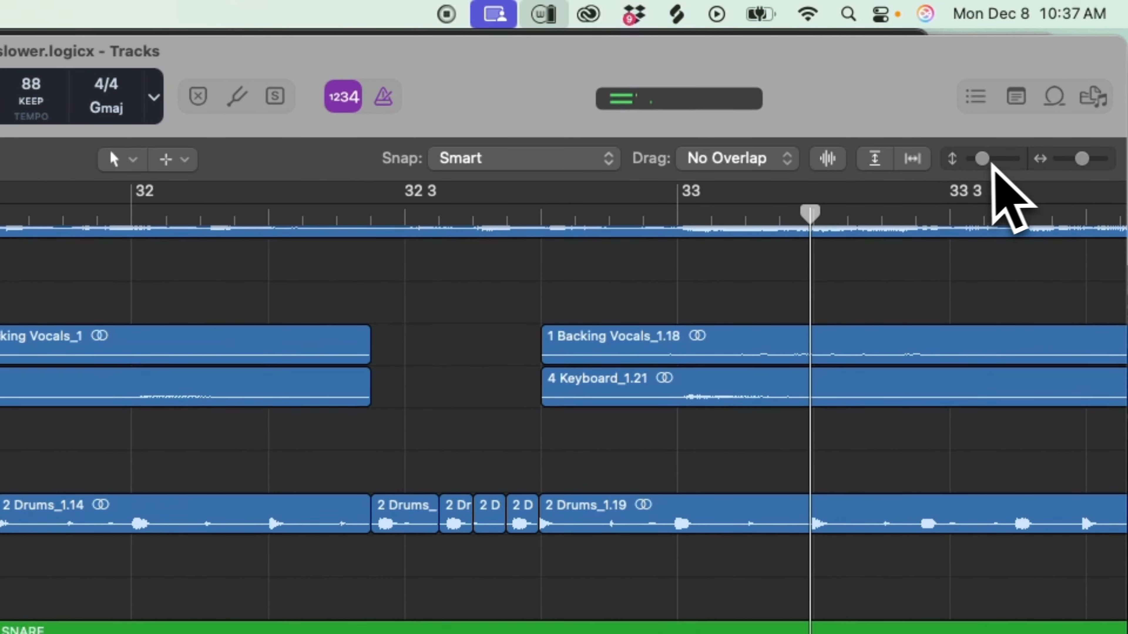
left_click_drag(994, 164, 977, 164)
left_click_drag(1080, 161, 1066, 165)
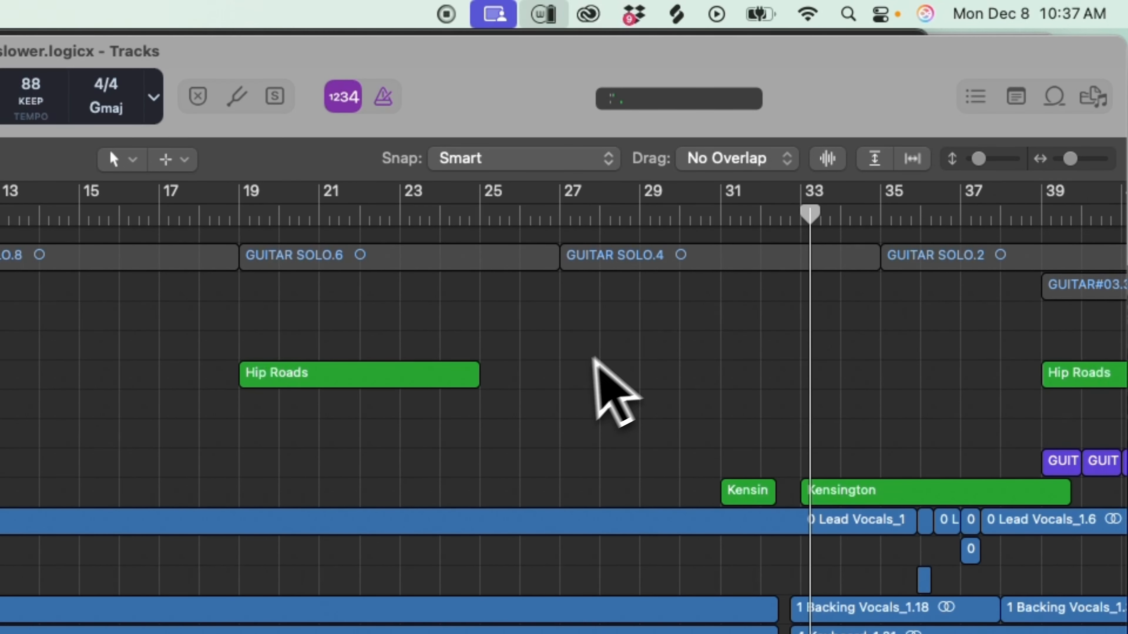
left_click_drag(979, 161, 976, 162)
left_click_drag(1071, 160, 1066, 164)
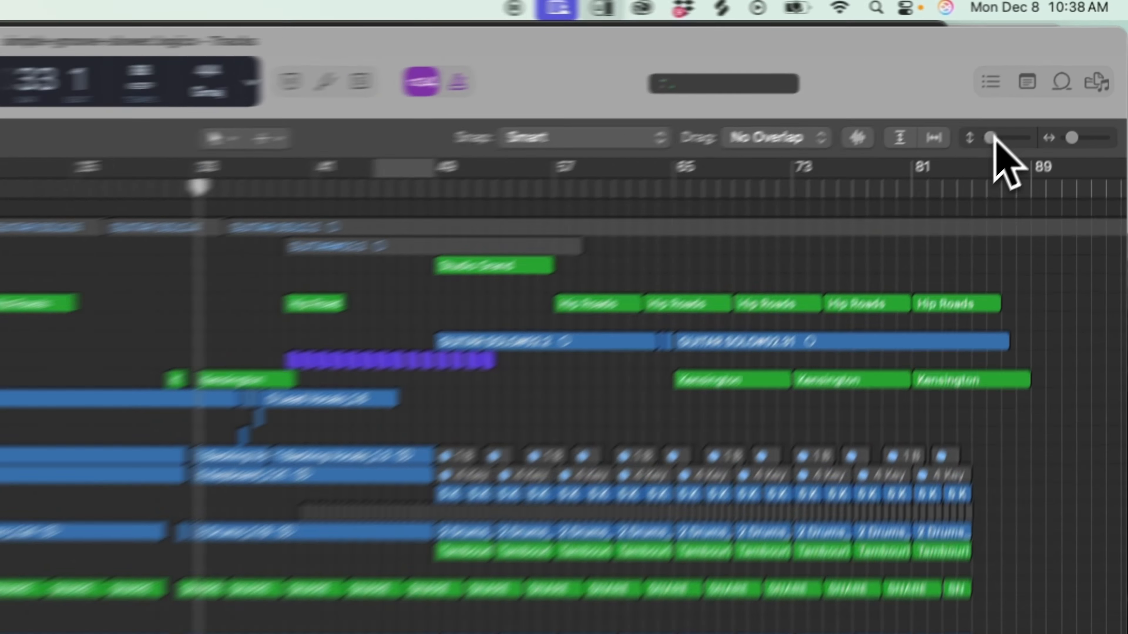
left_click_drag(1053, 79, 1058, 79)
left_click(1109, 80)
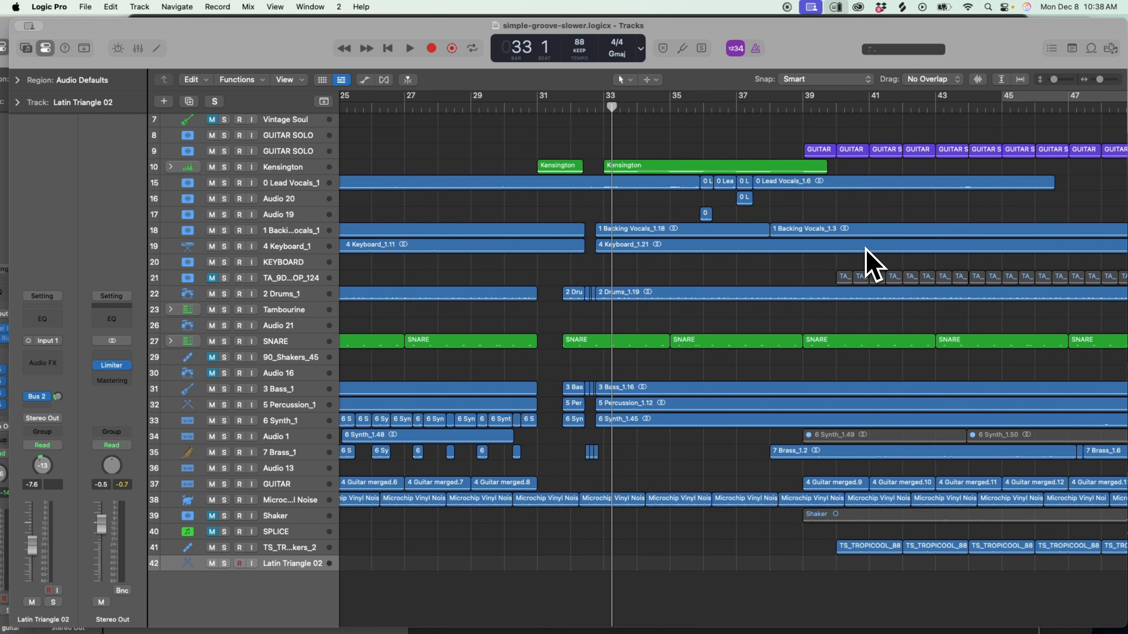
left_click_drag(1100, 80, 1097, 80)
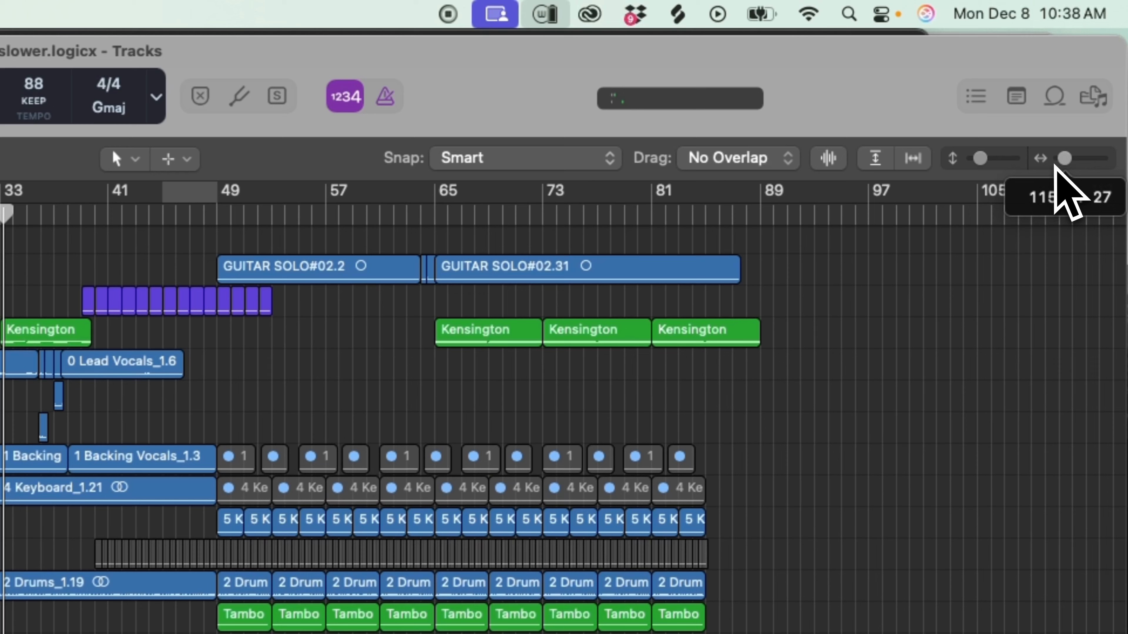
left_click_drag(983, 163, 974, 166)
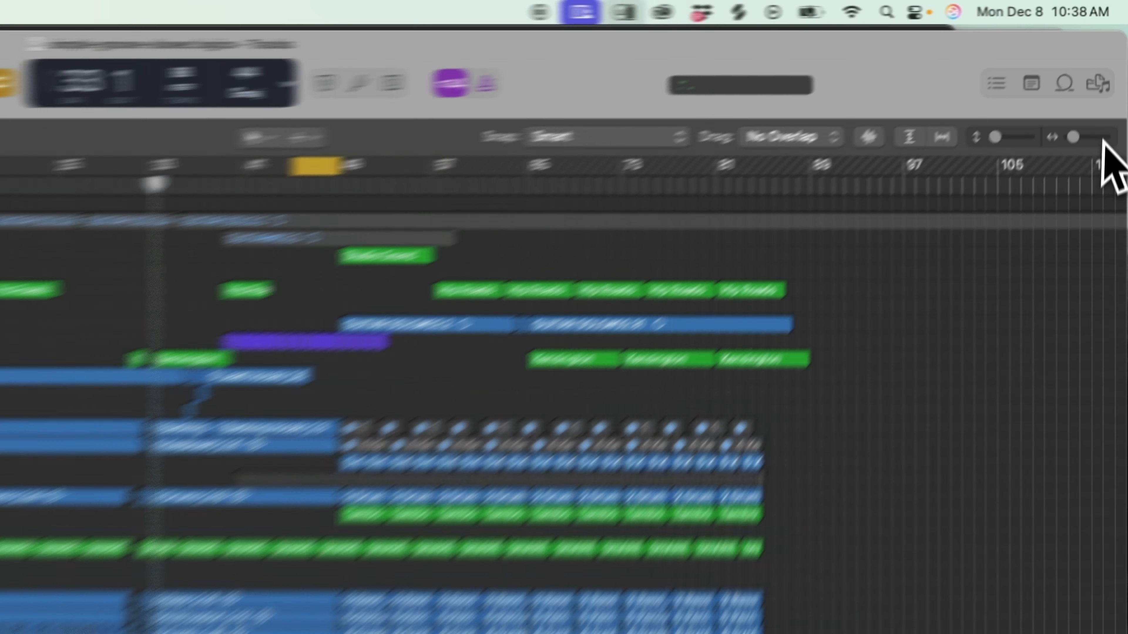
Turn on the cycle range from bar 45 to bar 49 and play the looped section from its start.
left_click(1110, 81)
scroll(769, 162, "right", 6)
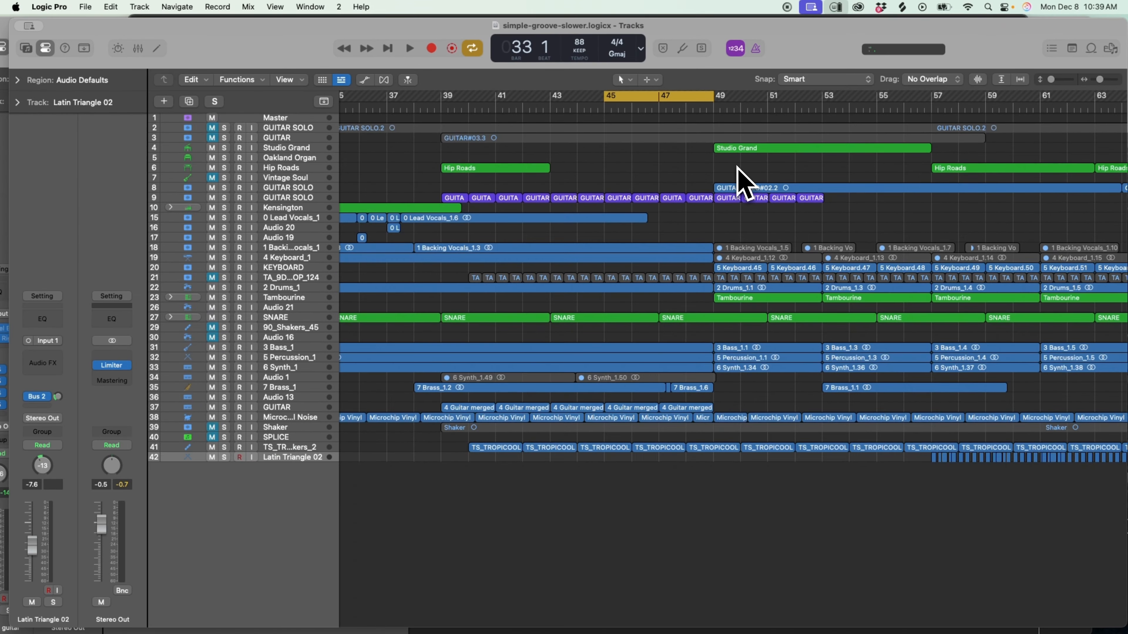
scroll(738, 166, "down", 2)
scroll(738, 167, "up", 6)
scroll(737, 167, "up", 1)
scroll(639, 258, "up", 6)
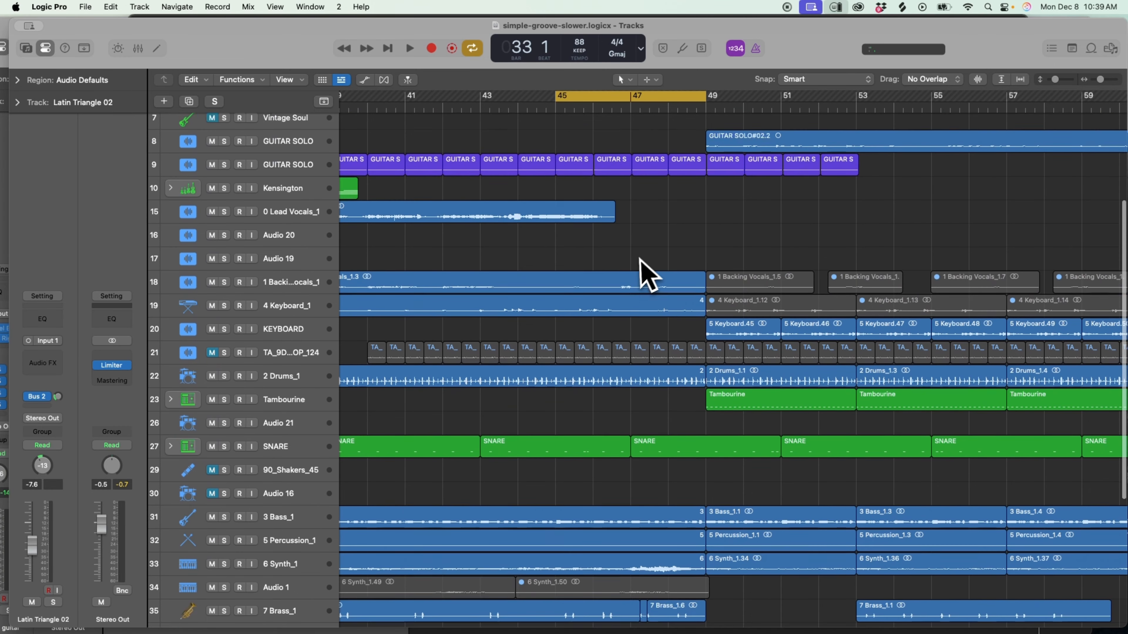
scroll(597, 193, "up", 5)
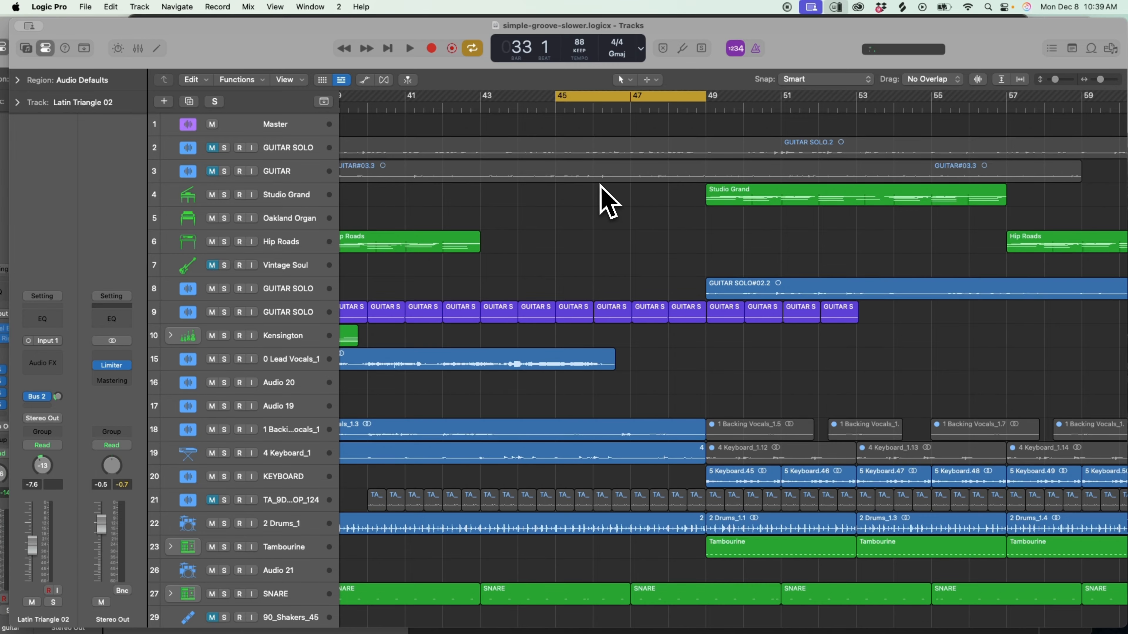
key("space")
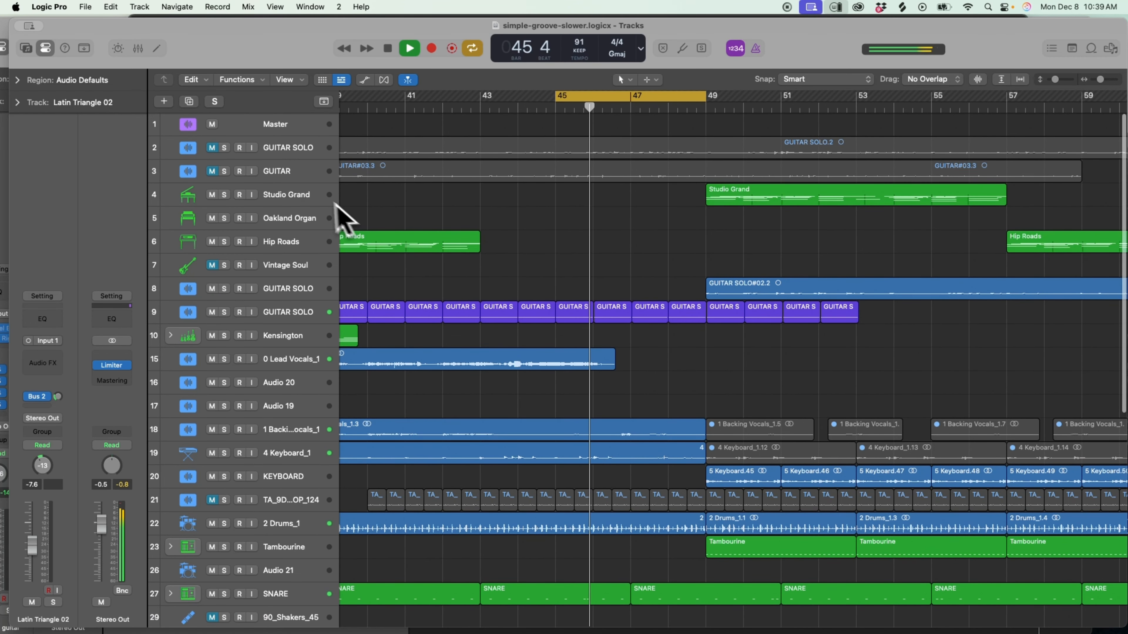
scroll(315, 214, "down", 5)
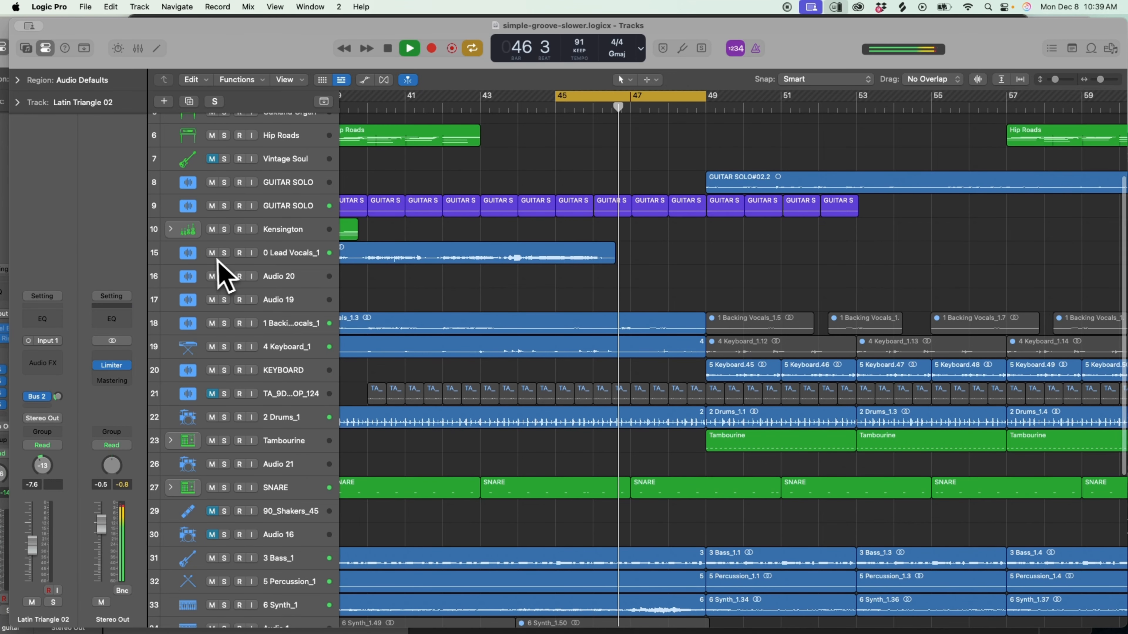
key("space")
key("space")
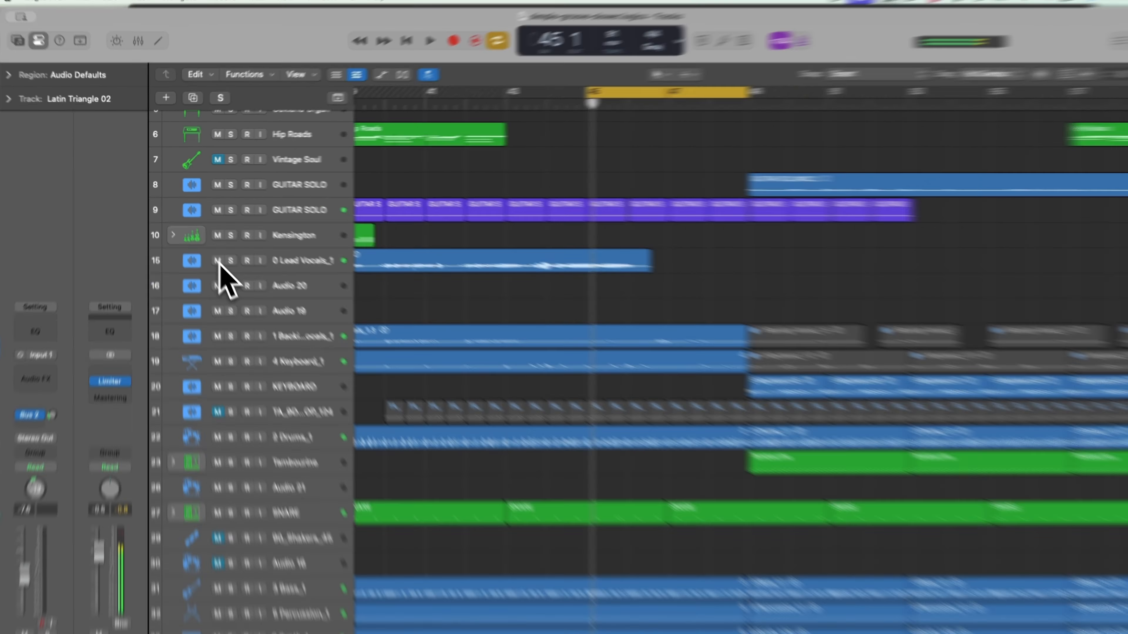
Mute the 0 Lead Vocals_1 track, shorten the cycle range to end at bar 46 and audition the one-bar loop.
left_click(213, 253)
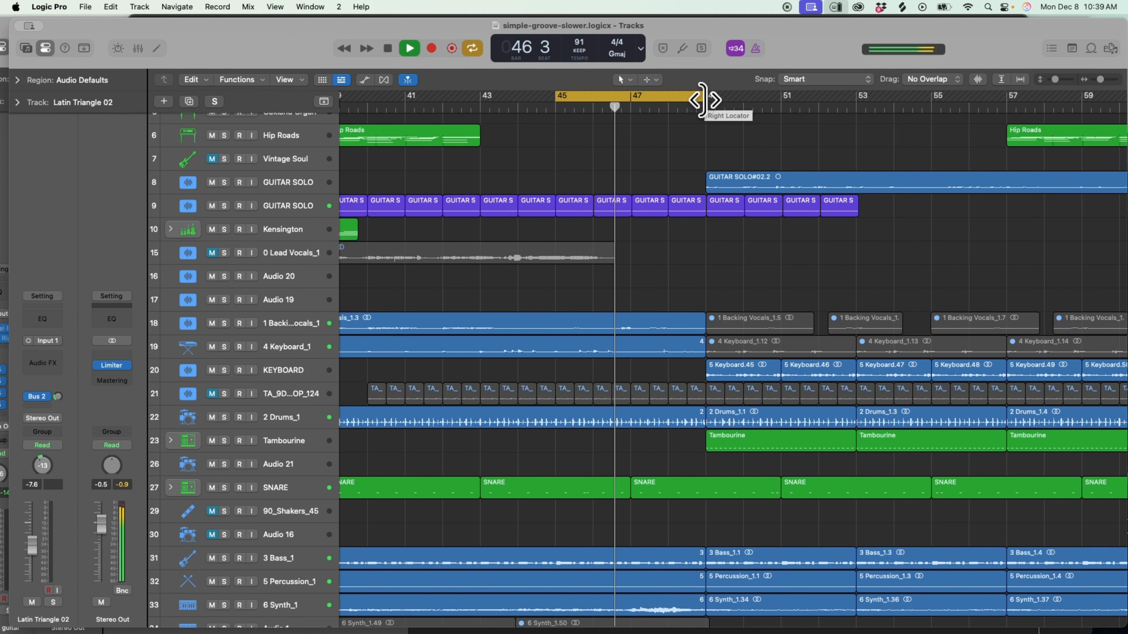
left_click_drag(703, 100, 597, 122)
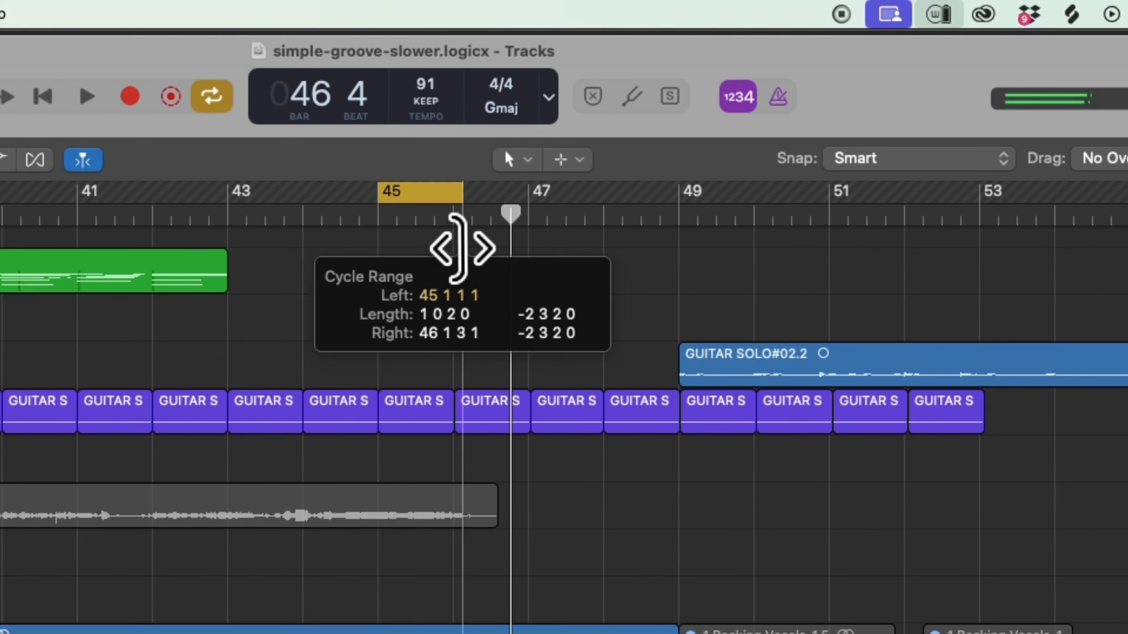
left_click_drag(461, 249, 453, 247)
key("space")
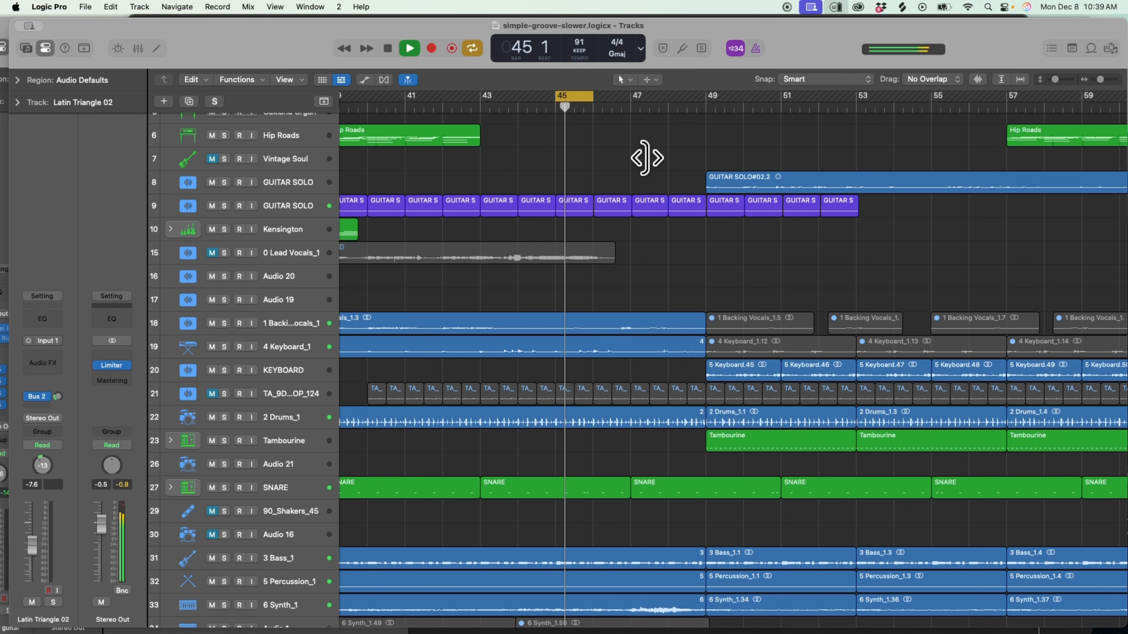
key("space")
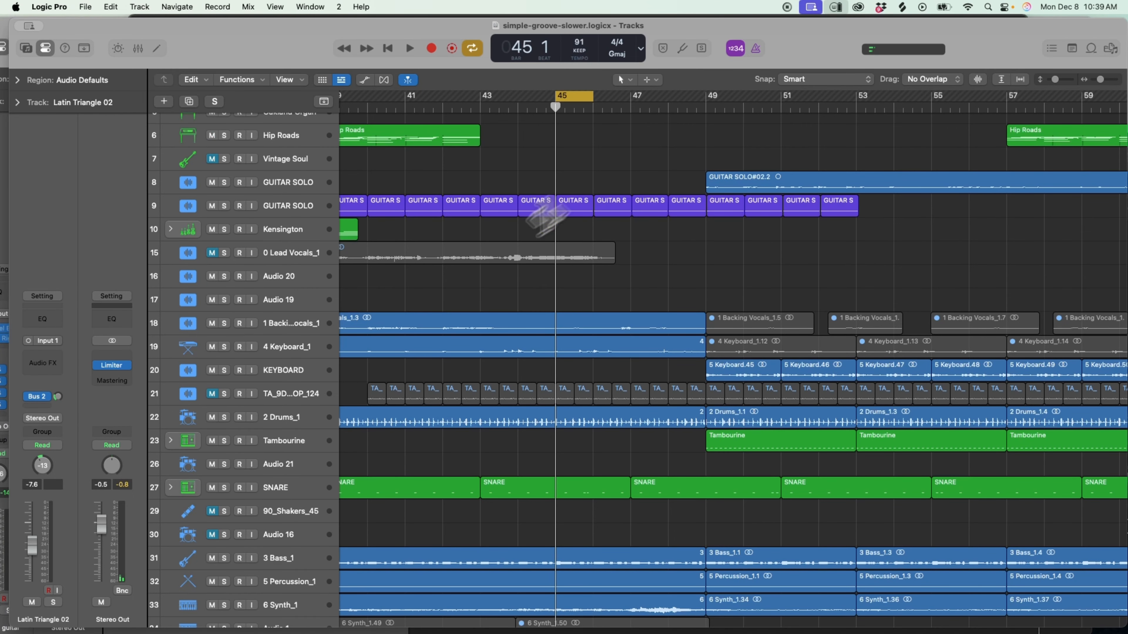
Solo the GUITAR track to show how it is isolated for a bounce, view the Bounce options and clear the solo.
scroll(443, 277, "down", 3)
scroll(462, 232, "down", 8)
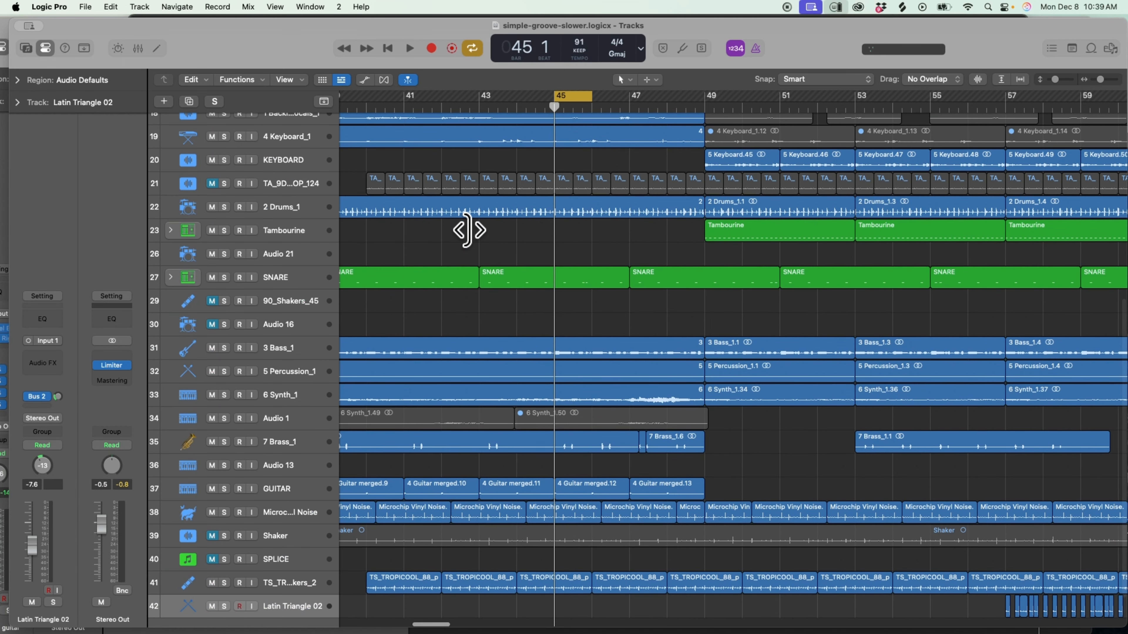
scroll(468, 230, "down", 3)
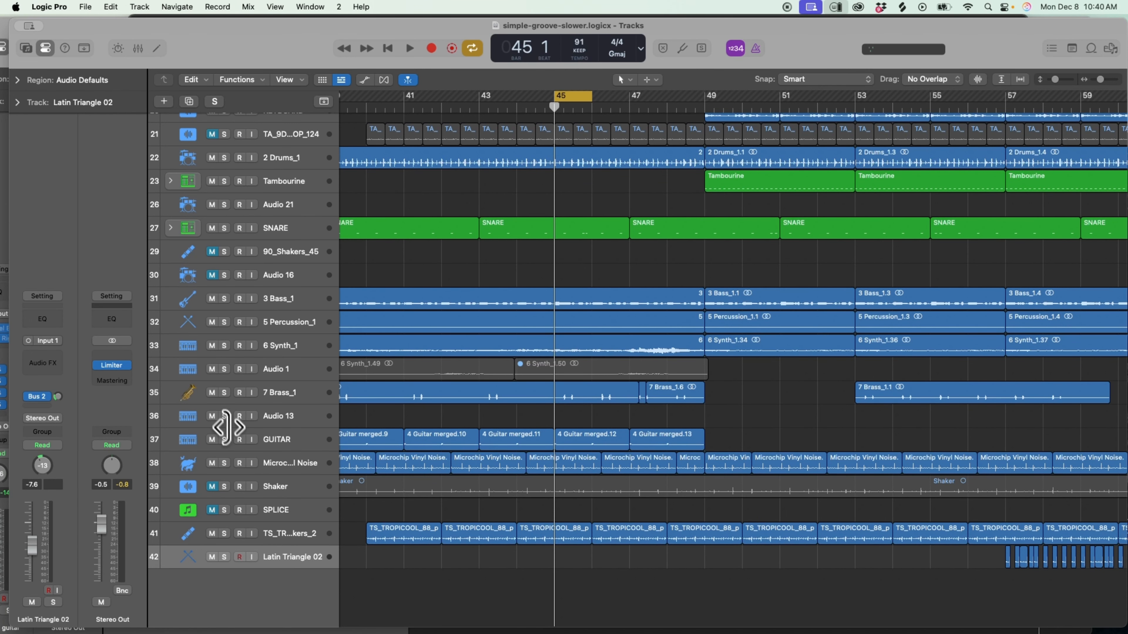
left_click(224, 440)
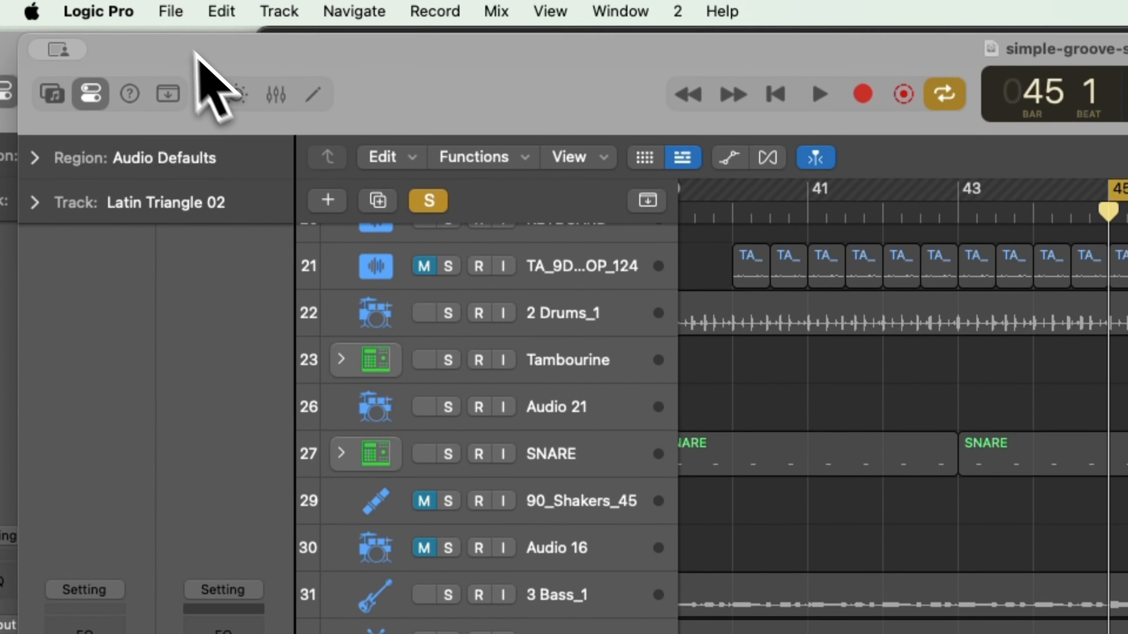
left_click(84, 7)
mouse_move(266, 358)
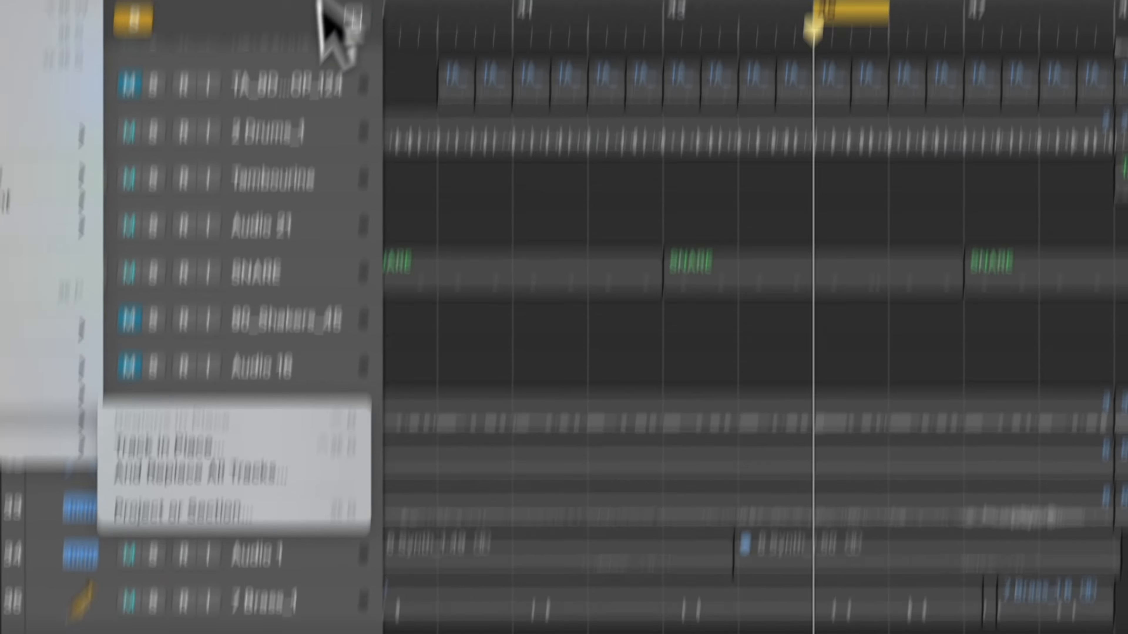
left_click(294, 118)
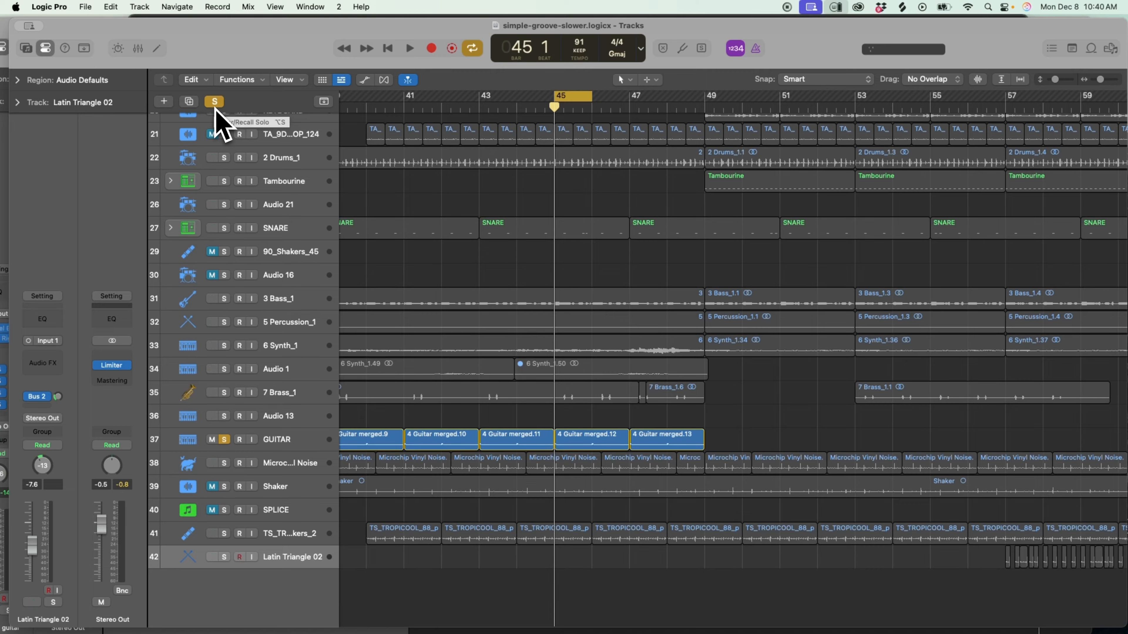
left_click(214, 101)
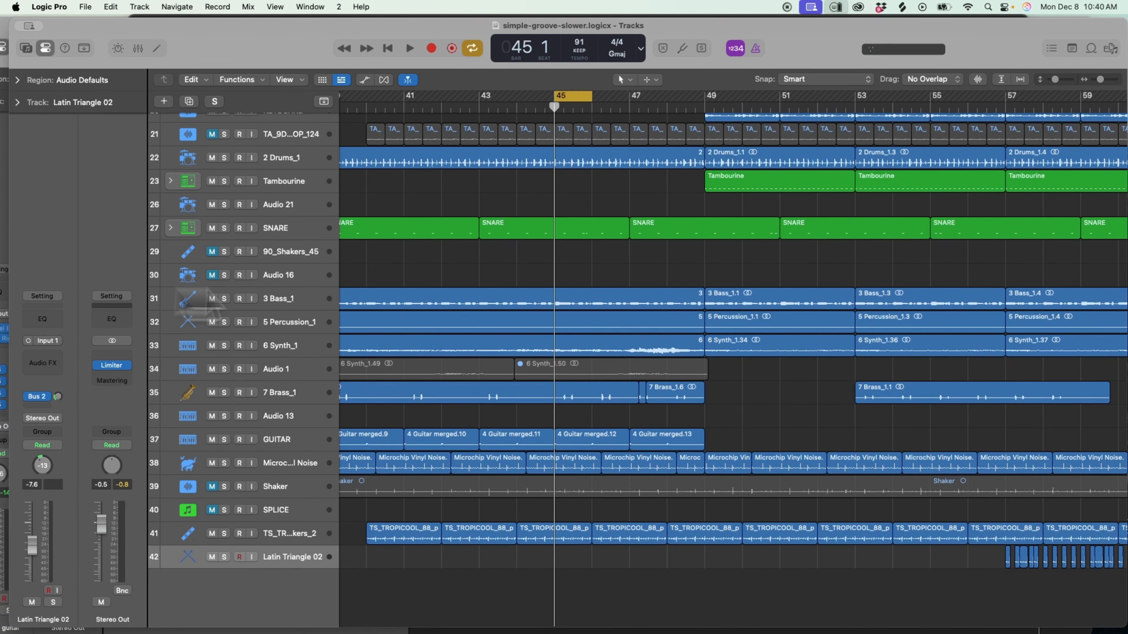
scroll(515, 431, "up", 7)
scroll(515, 431, "down", 5)
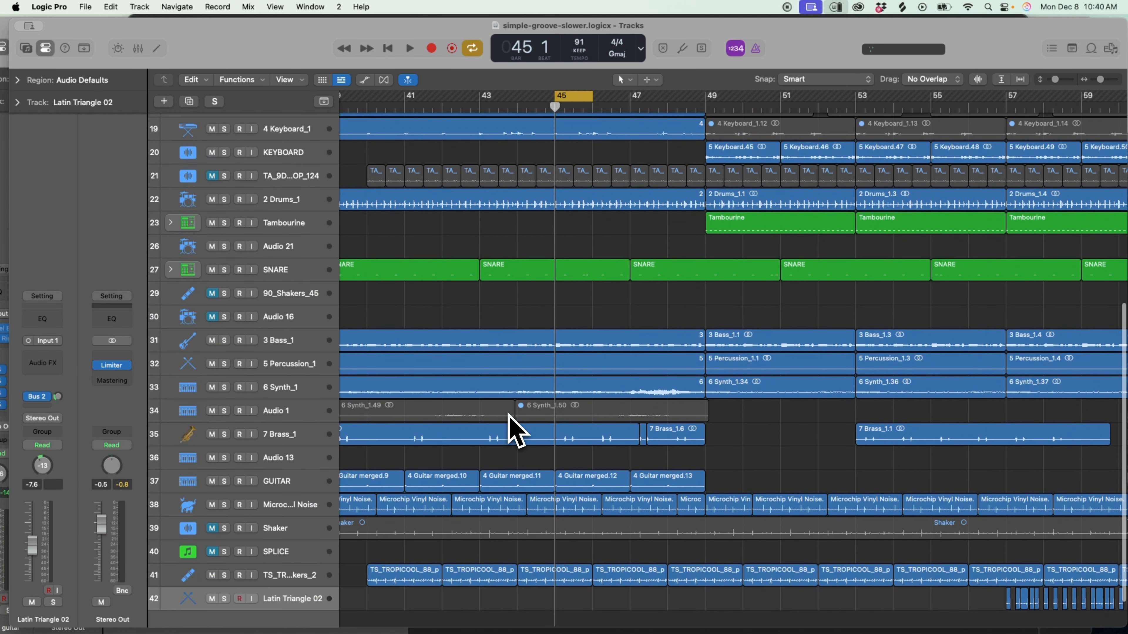
scroll(515, 431, "up", 6)
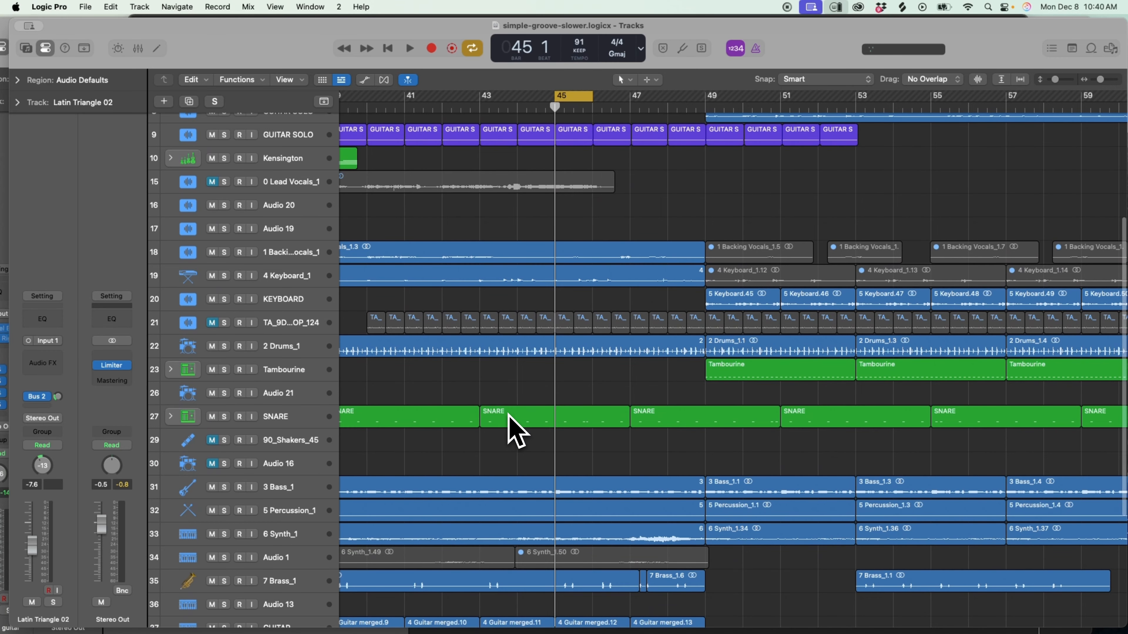
Show the global tracks, select the tempo point at bar 34 and review the song's tempo changes in the Tempo List.
scroll(515, 431, "up", 1)
scroll(511, 427, "up", 3)
left_click_drag(1100, 80, 1097, 82)
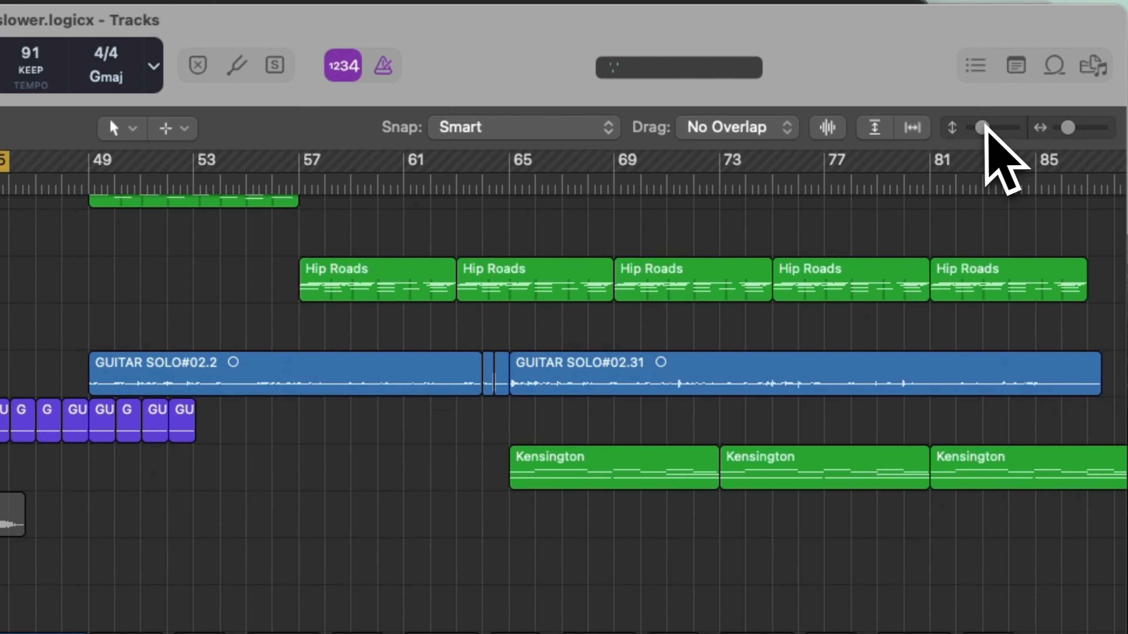
left_click_drag(982, 128, 972, 129)
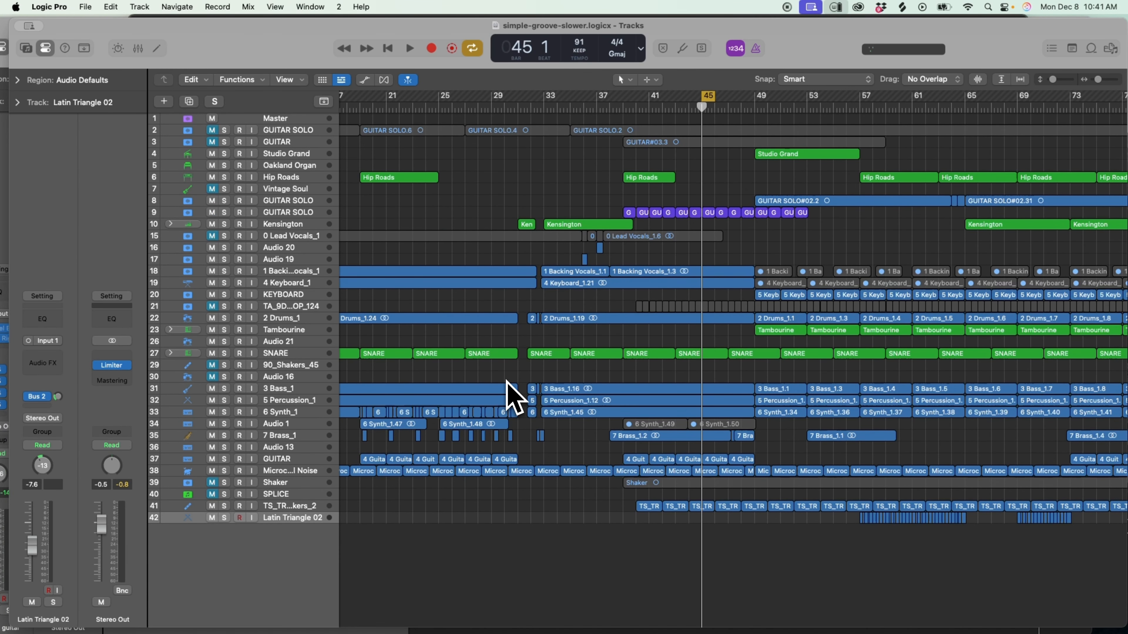
scroll(494, 267, "left", 5)
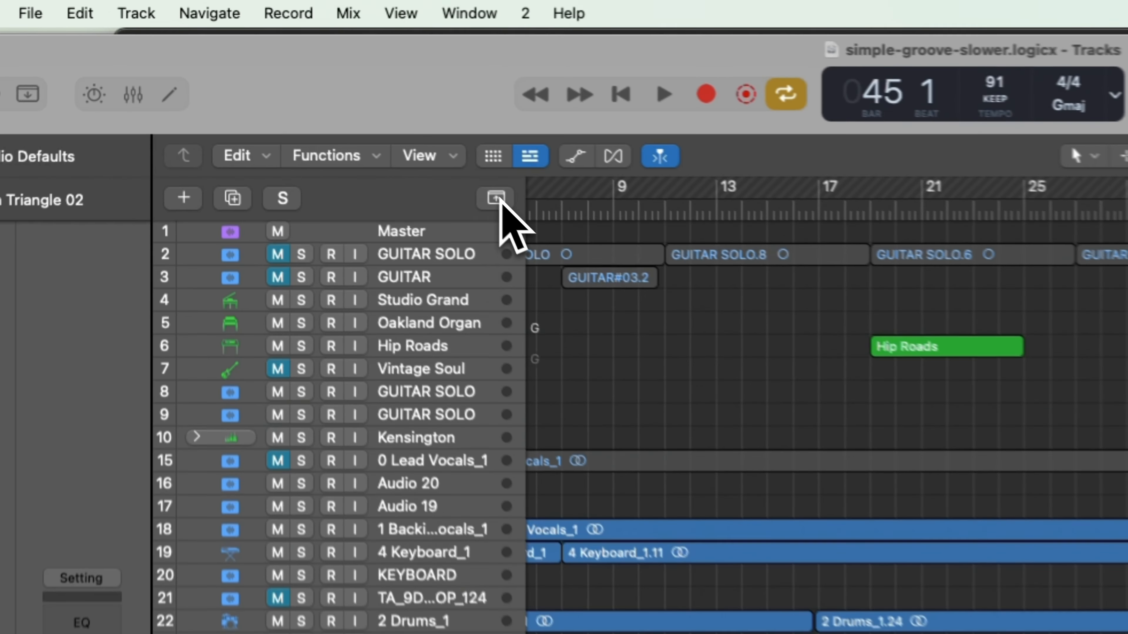
left_click(323, 101)
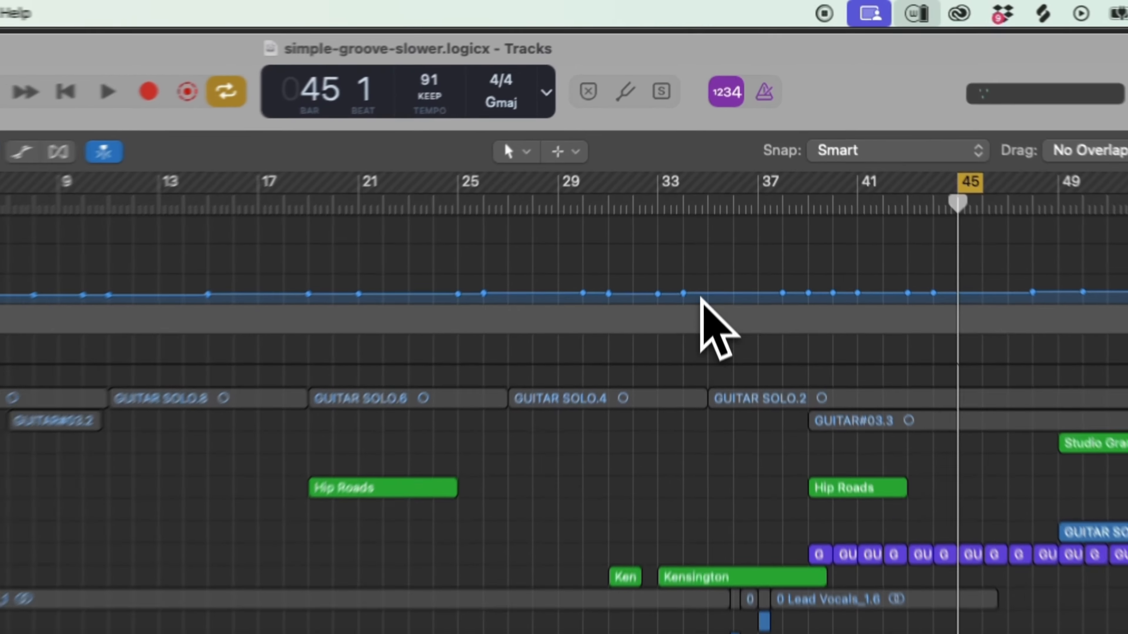
left_click(714, 155)
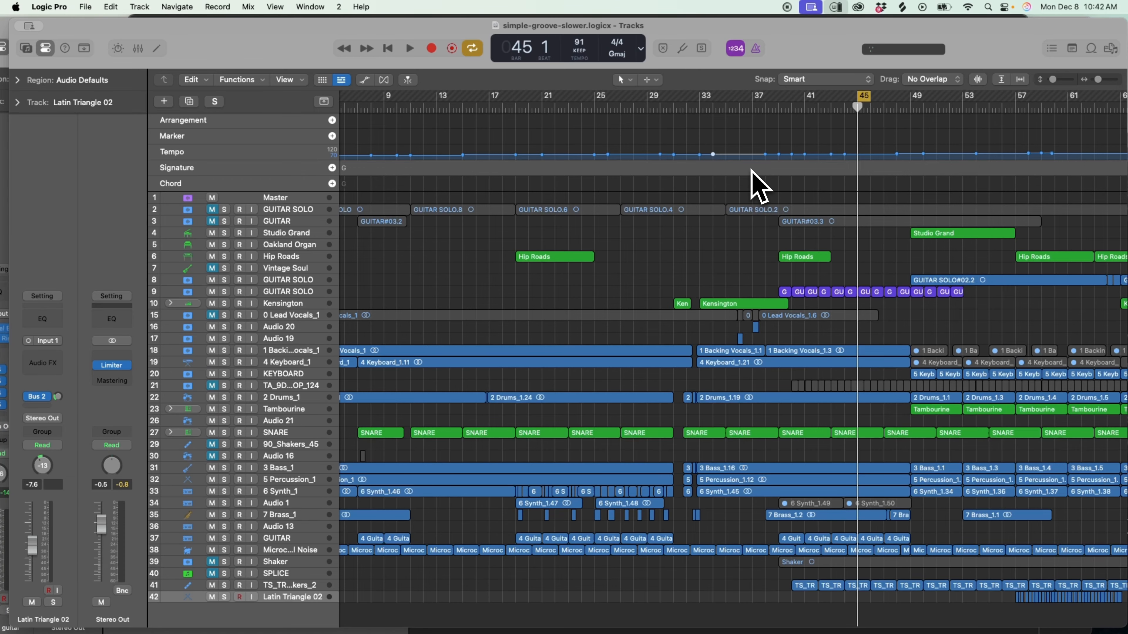
scroll(934, 178, "right", 10)
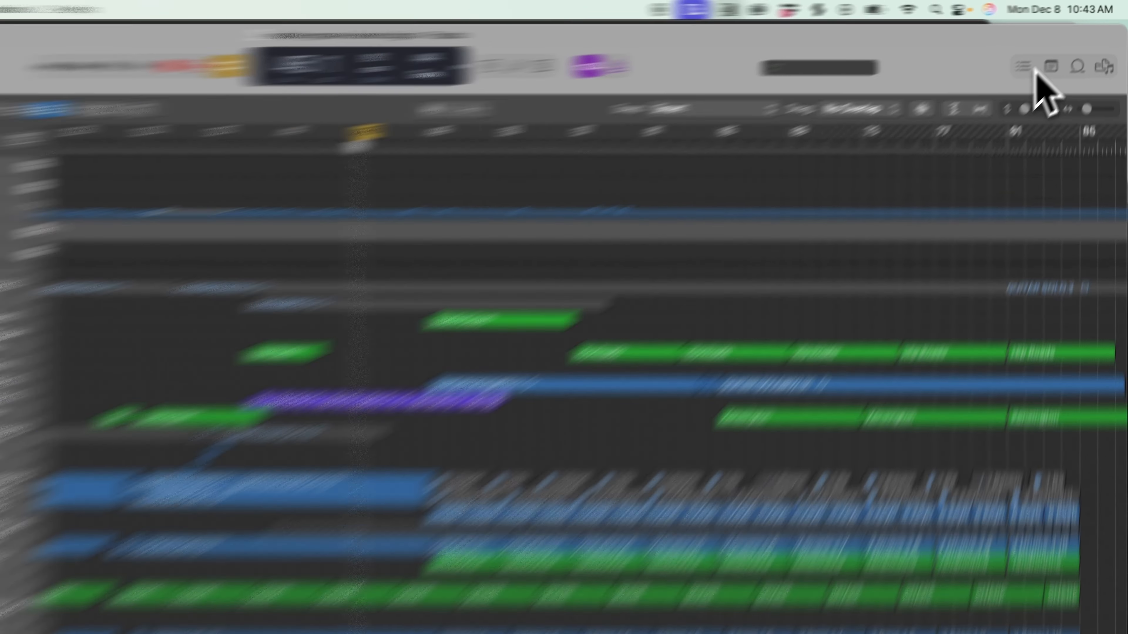
left_click(1052, 49)
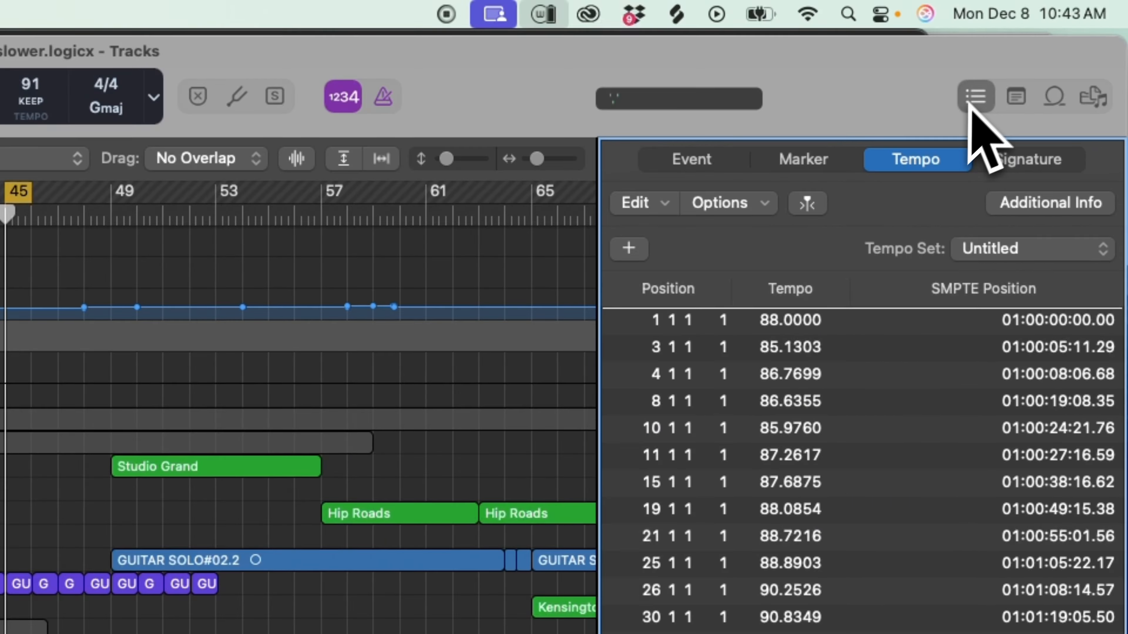
left_click(1052, 49)
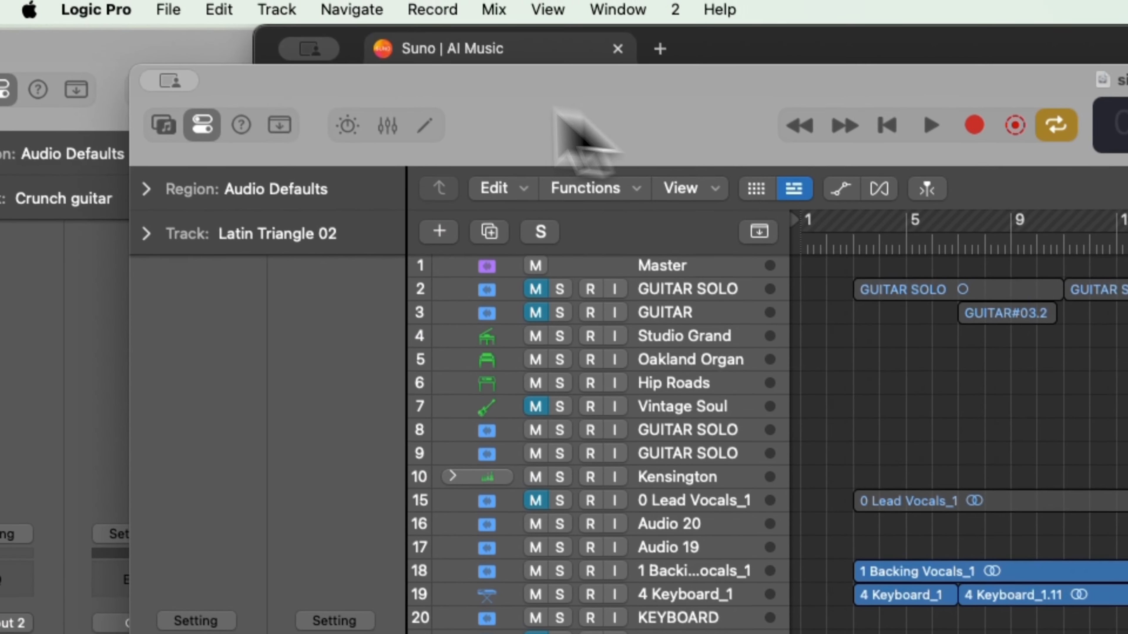
Bring the simple-groove-super-slow project to the front and enlarge its tracks around the opening bars.
left_click_drag(236, 84, 295, 88)
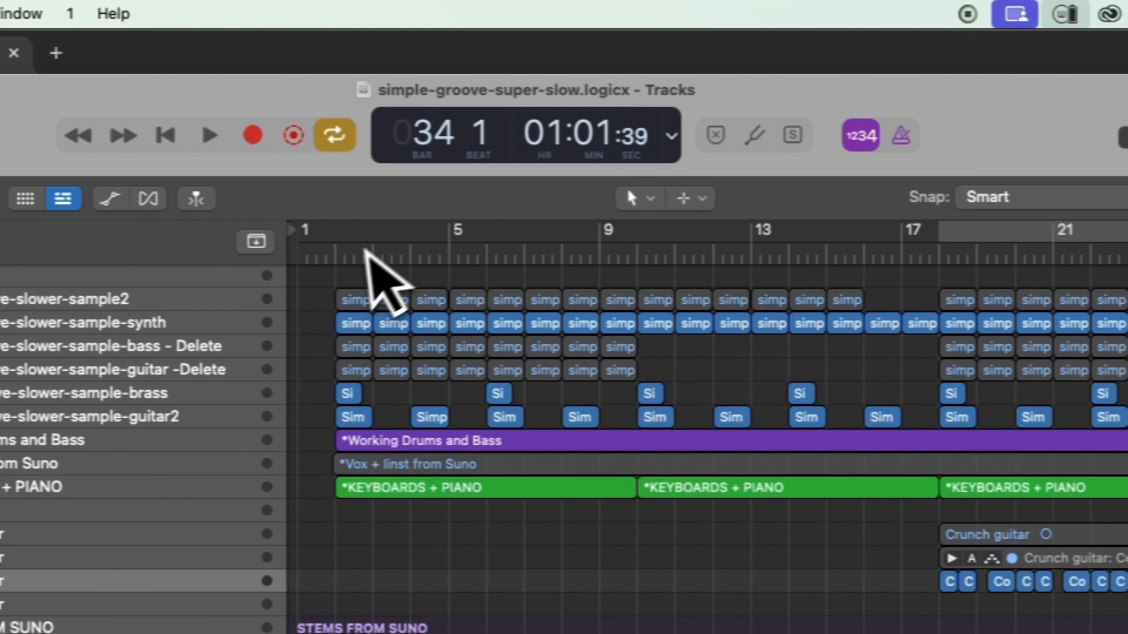
left_click(349, 260)
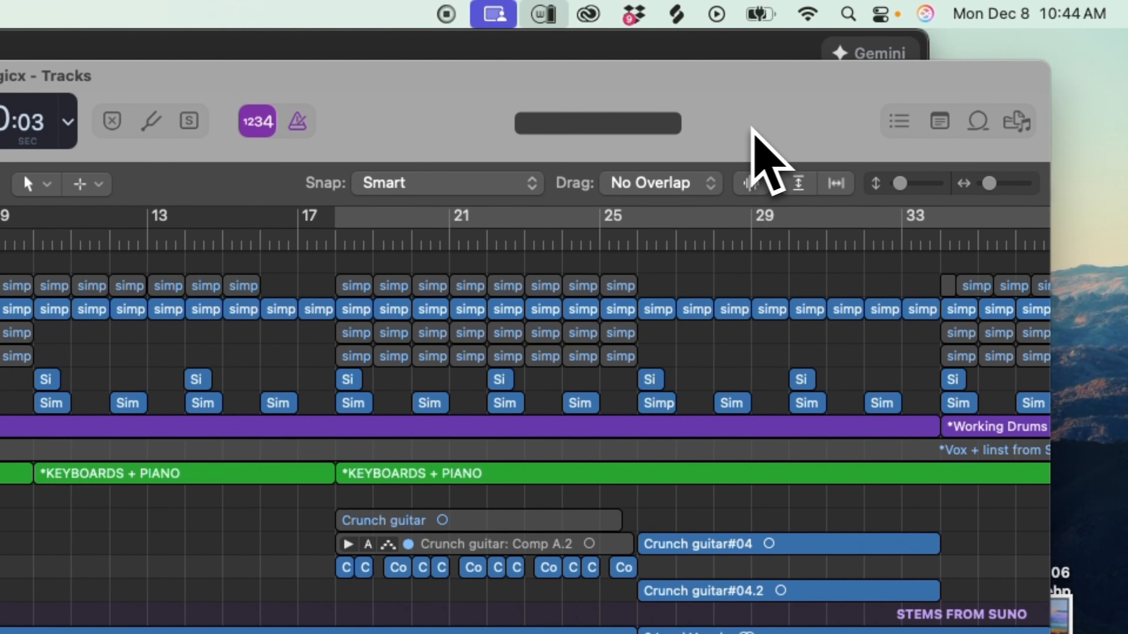
left_click_drag(992, 185, 1002, 185)
left_click_drag(903, 183, 924, 185)
scroll(411, 441, "up", 10)
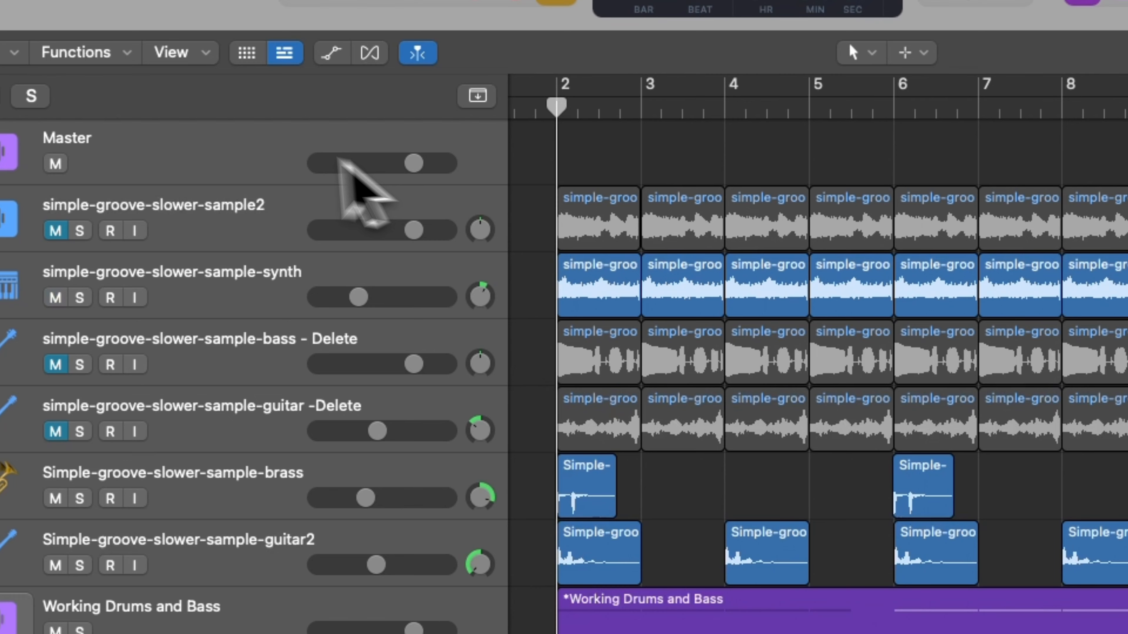
Audition the simple-groove-slower-sample2 track in solo, followed by the simple-groove-slower-sample-synth track, and clear the solos.
left_click(79, 229)
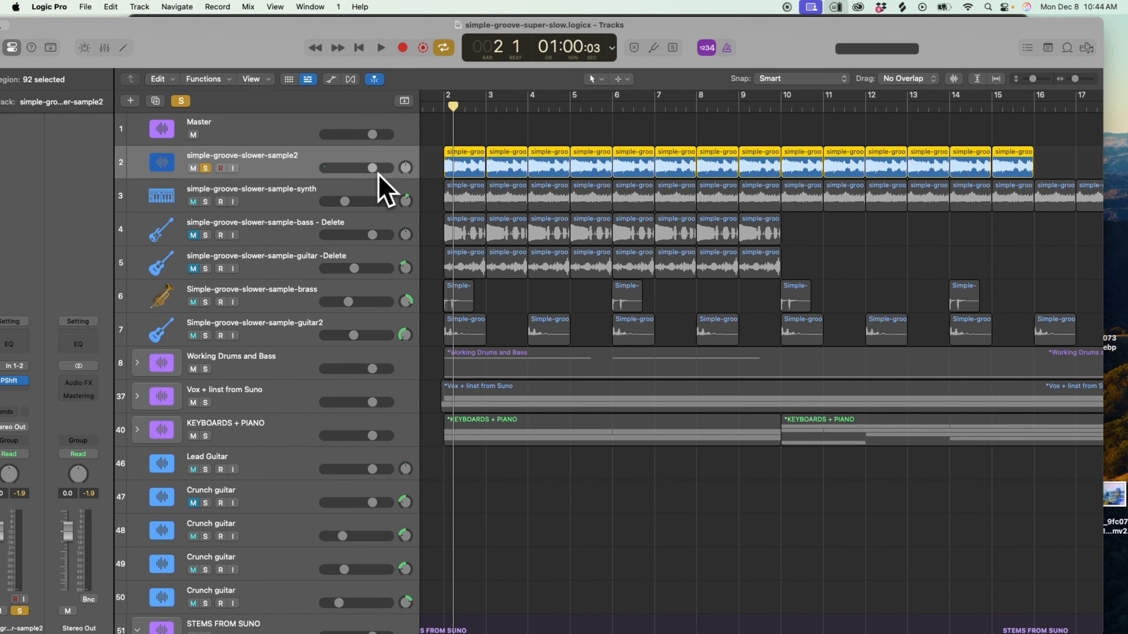
key("space")
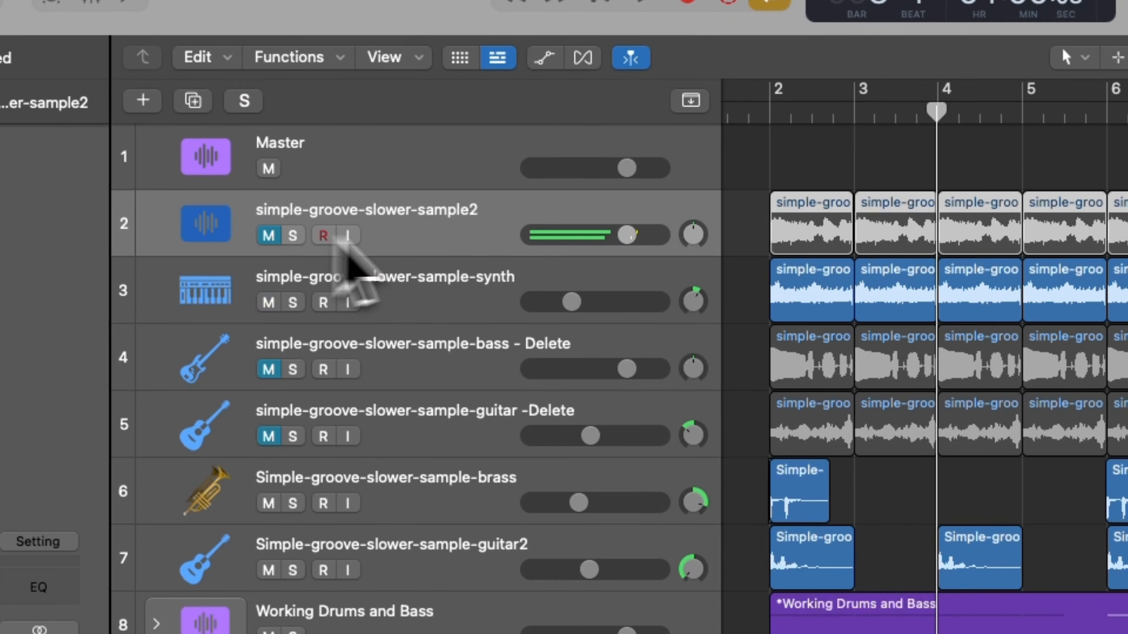
left_click(293, 302)
key("space")
key("space")
left_click(293, 302)
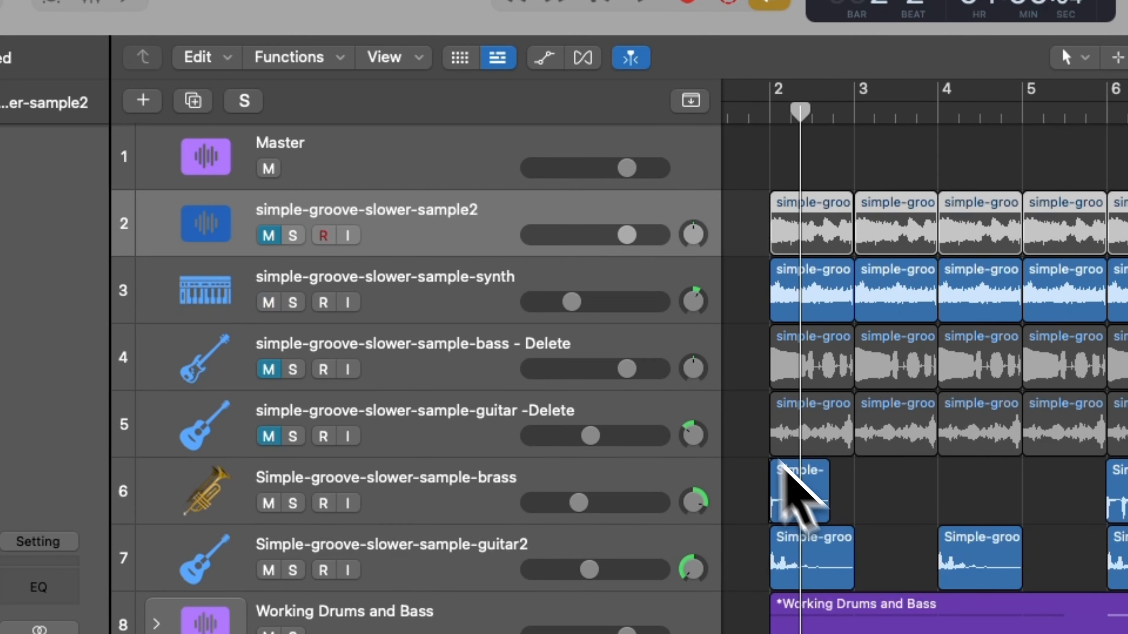
Solo the simple-groove-slower-sample-bass - Delete track, play it from bar 2 and clear the solo.
left_click(464, 358)
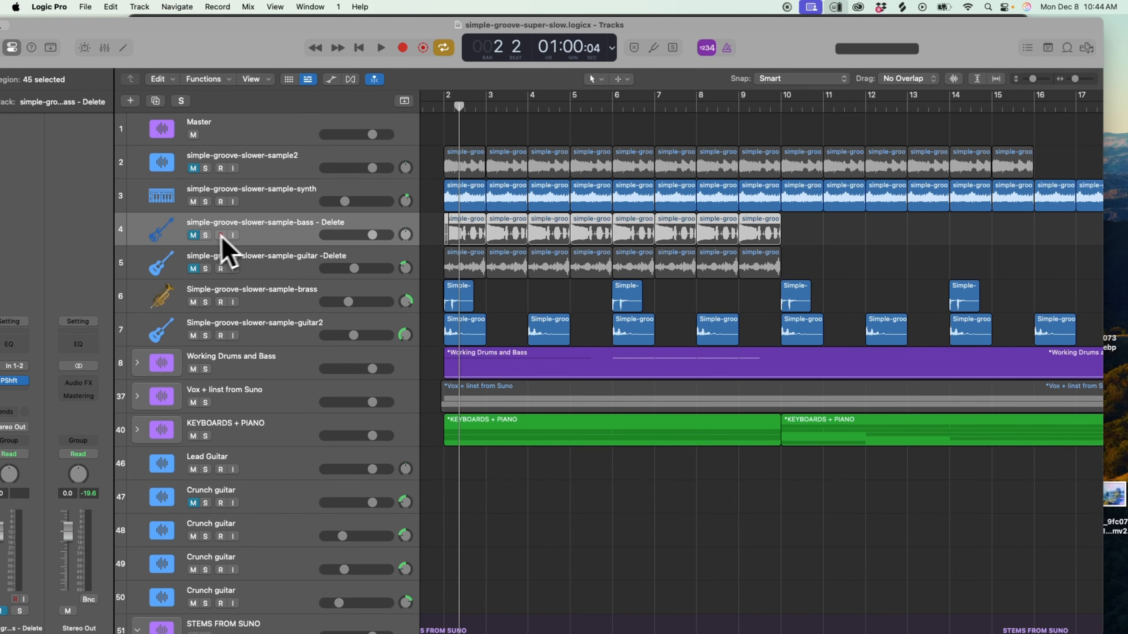
left_click(205, 235)
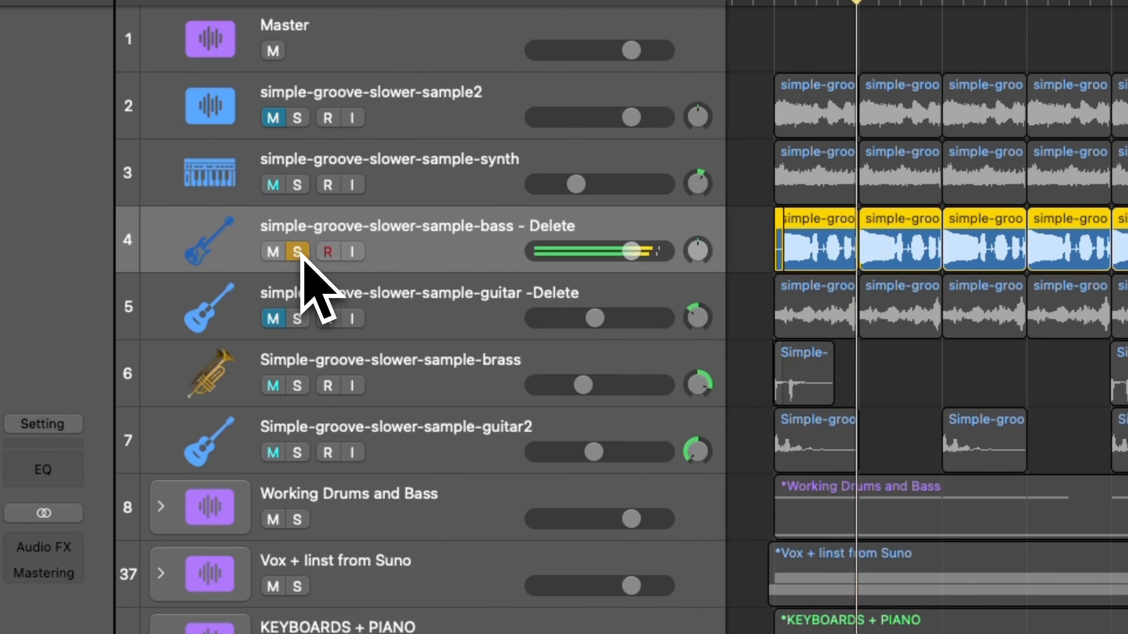
key("space")
left_click(301, 253)
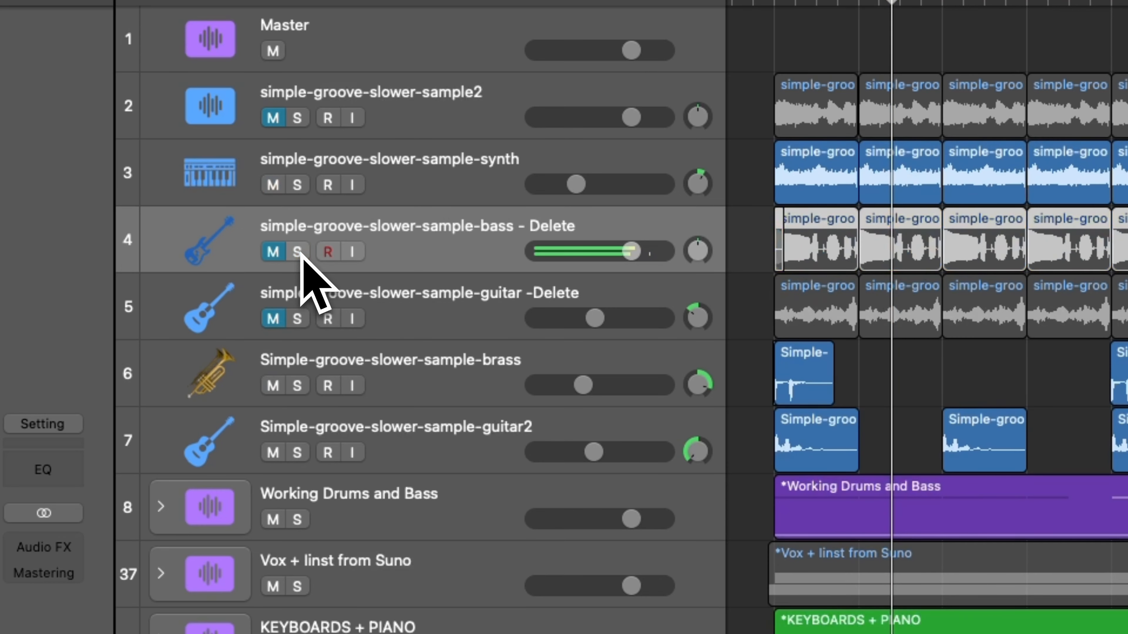
Solo the simple-groove-slower-sample-guitar -Delete track, audition it and clear the solo.
left_click(436, 304)
left_click(297, 319)
key("space")
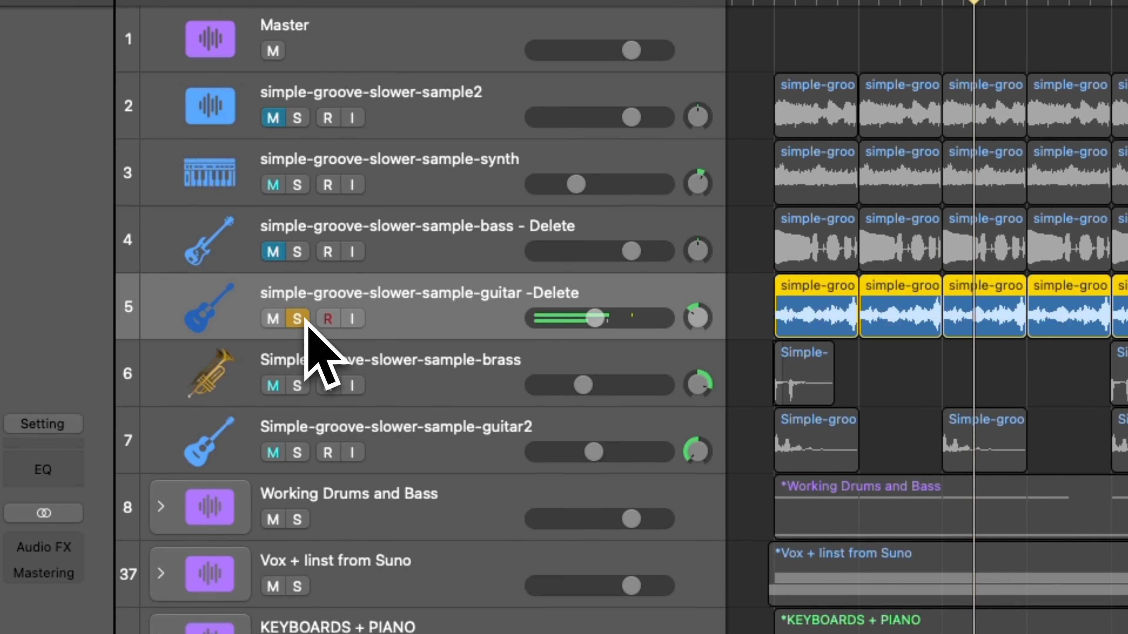
left_click(306, 318)
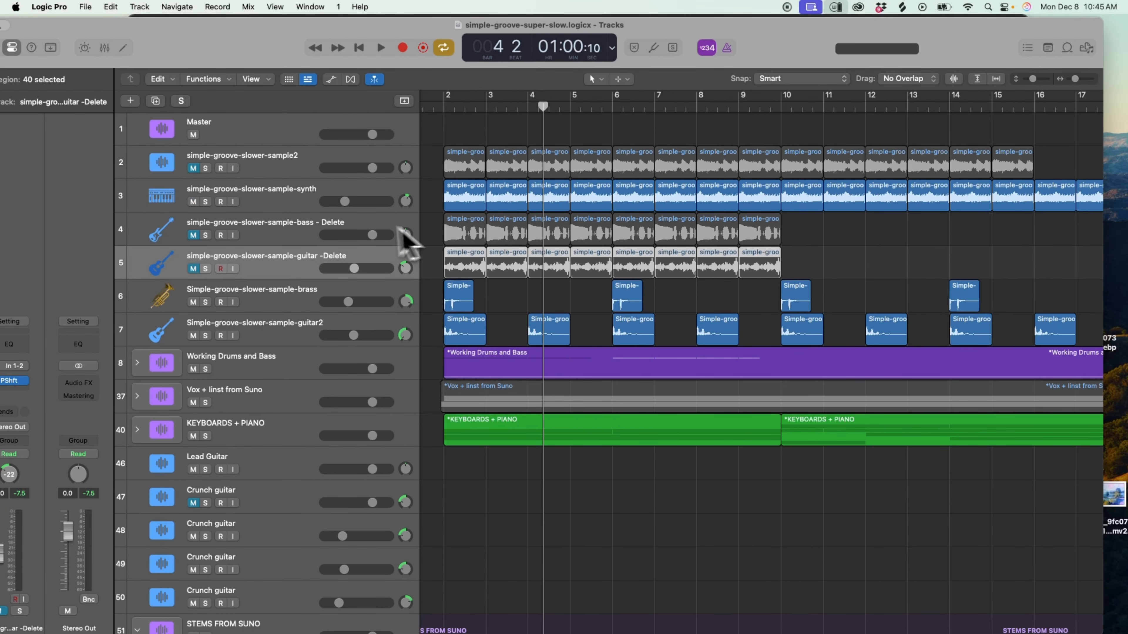
Play the simple-groove-slower-sample-synth track in solo up to bar 7 and clear the solo.
left_click(205, 202)
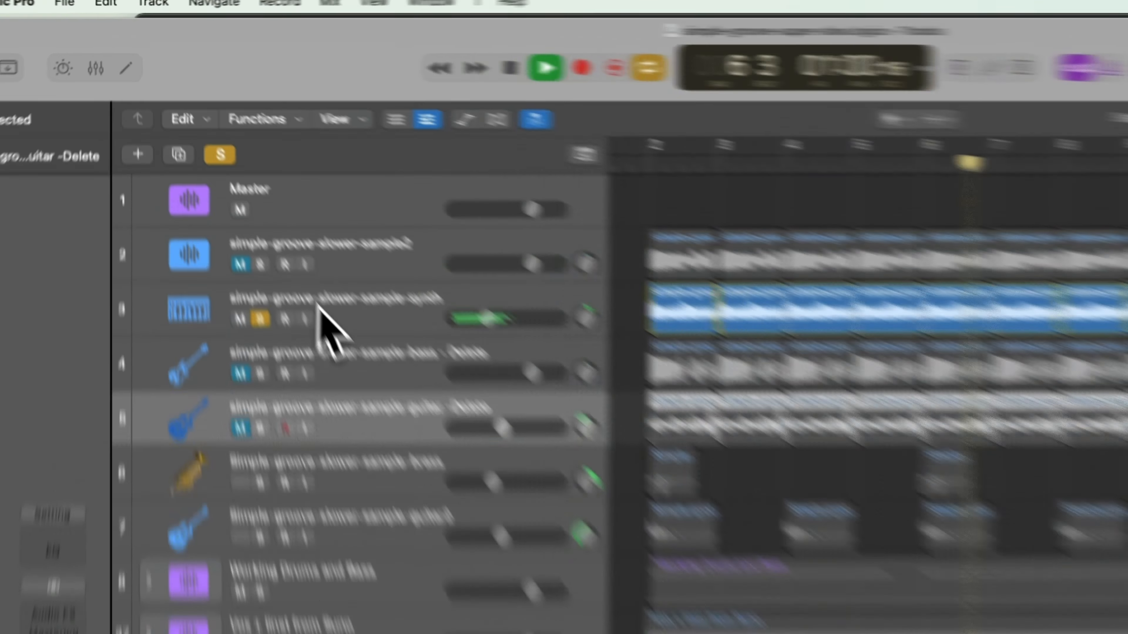
left_click(243, 201)
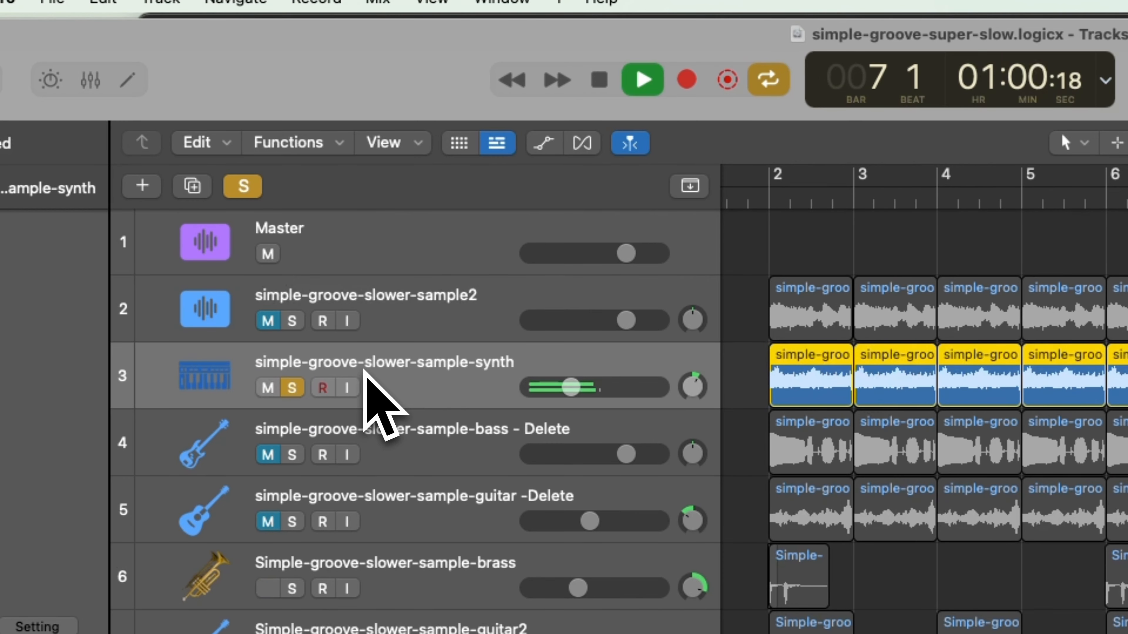
left_click(292, 387)
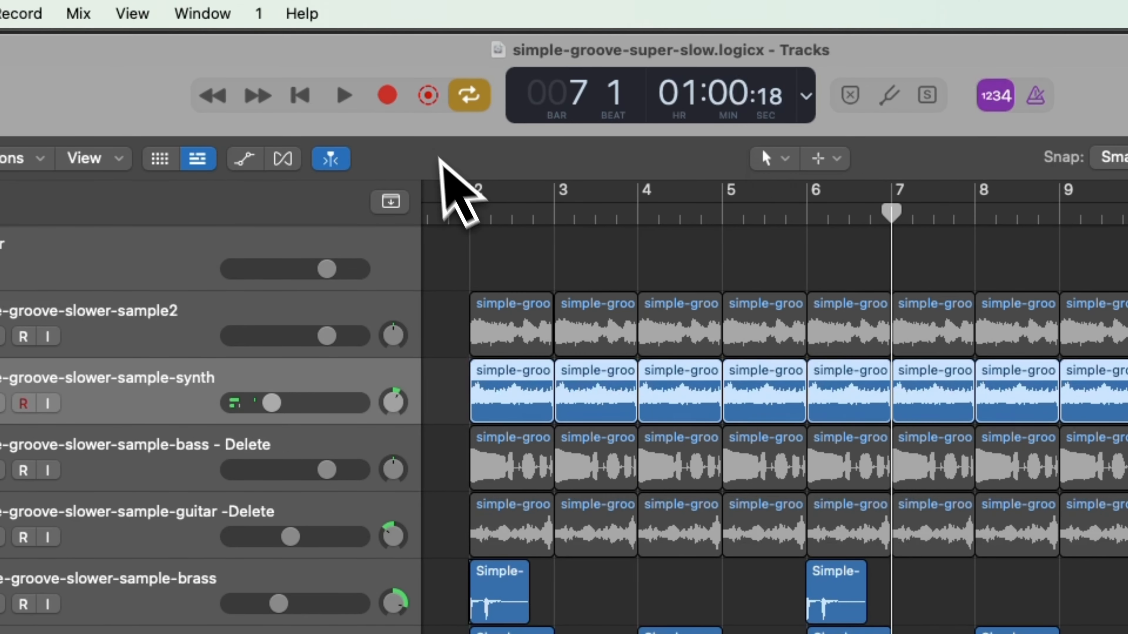
Switch the transport display to show tempo, time signature and key, and check the synth track's Pitch Shifter settings.
left_click(806, 97)
left_click(800, 74)
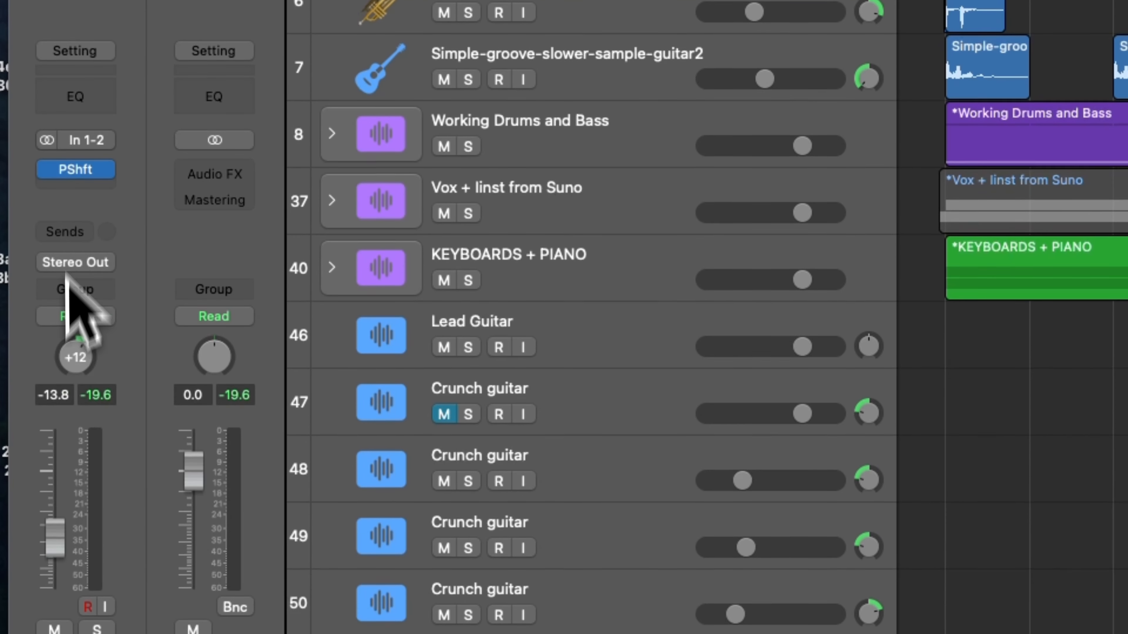
left_click(76, 169)
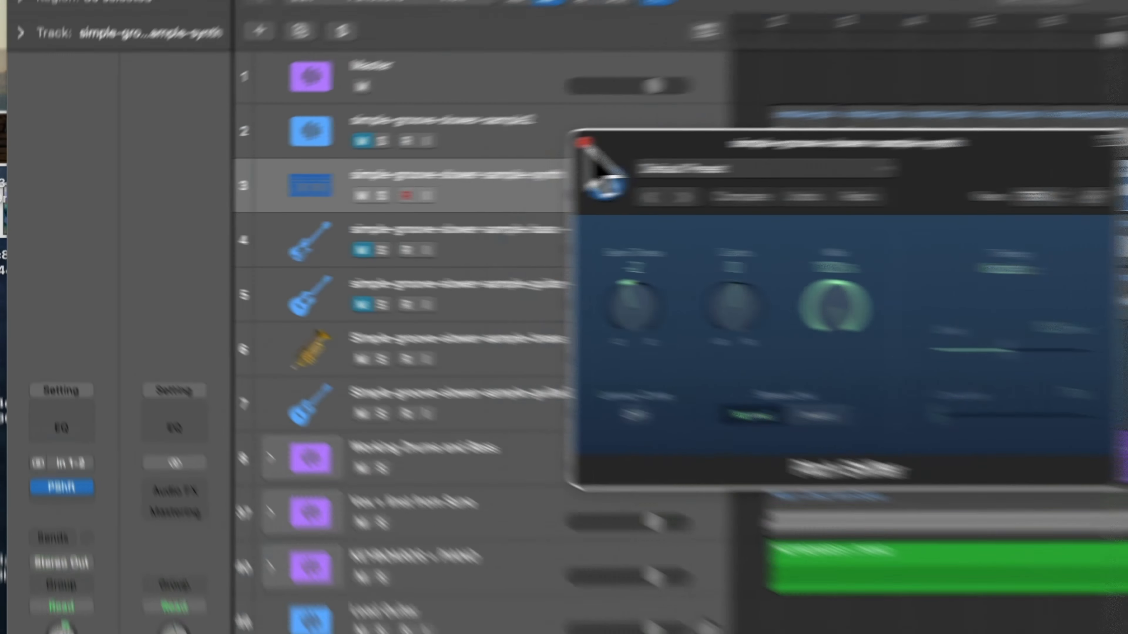
left_click(358, 167)
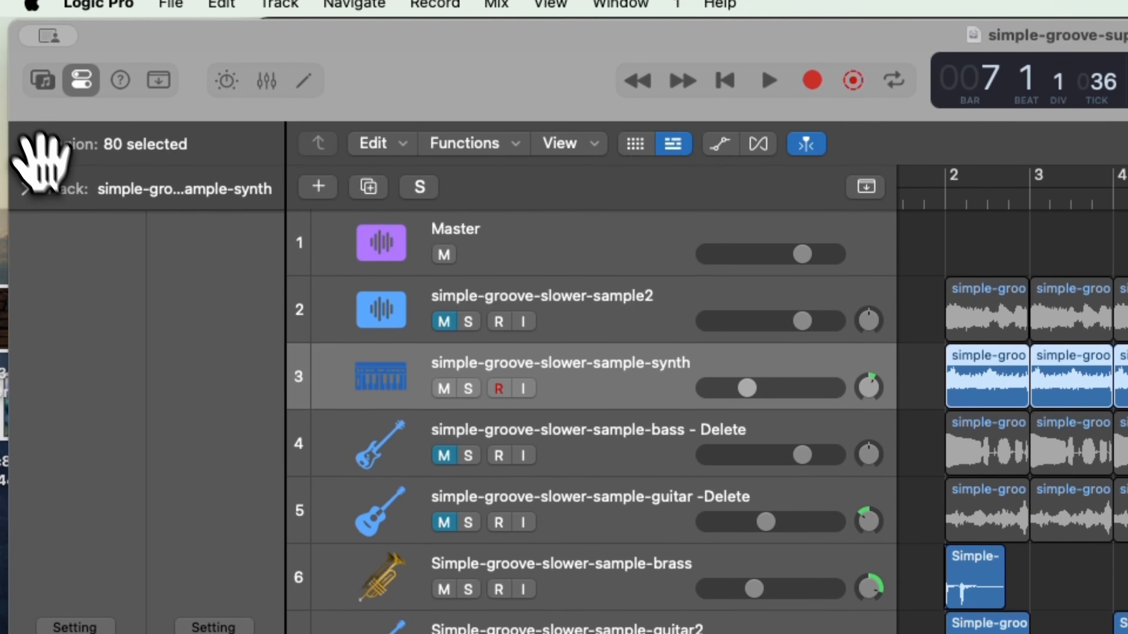
View the synth regions' Transpose parameter in the region settings and point out the one-bar regions at bars 2 and 3.
left_click(27, 145)
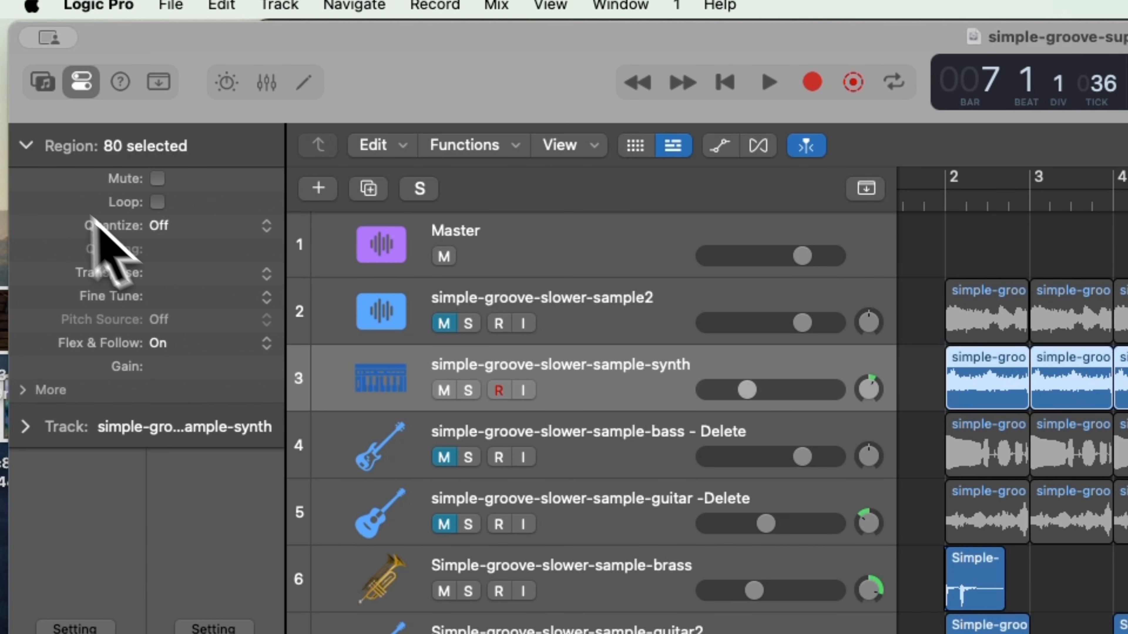
left_click(27, 144)
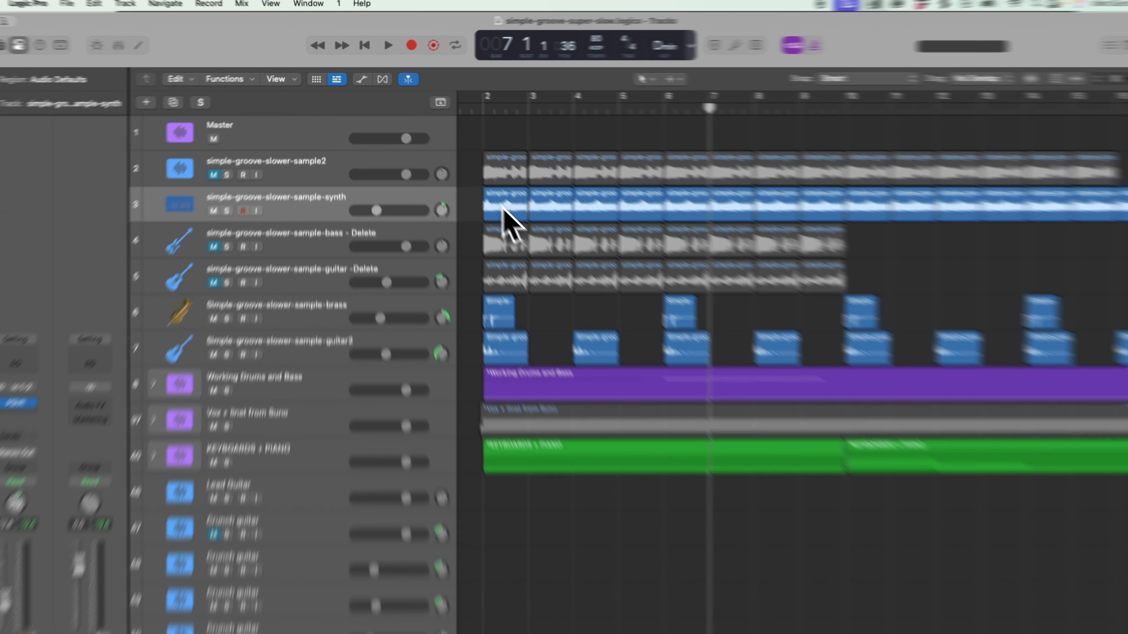
left_click(489, 196)
left_click(730, 333)
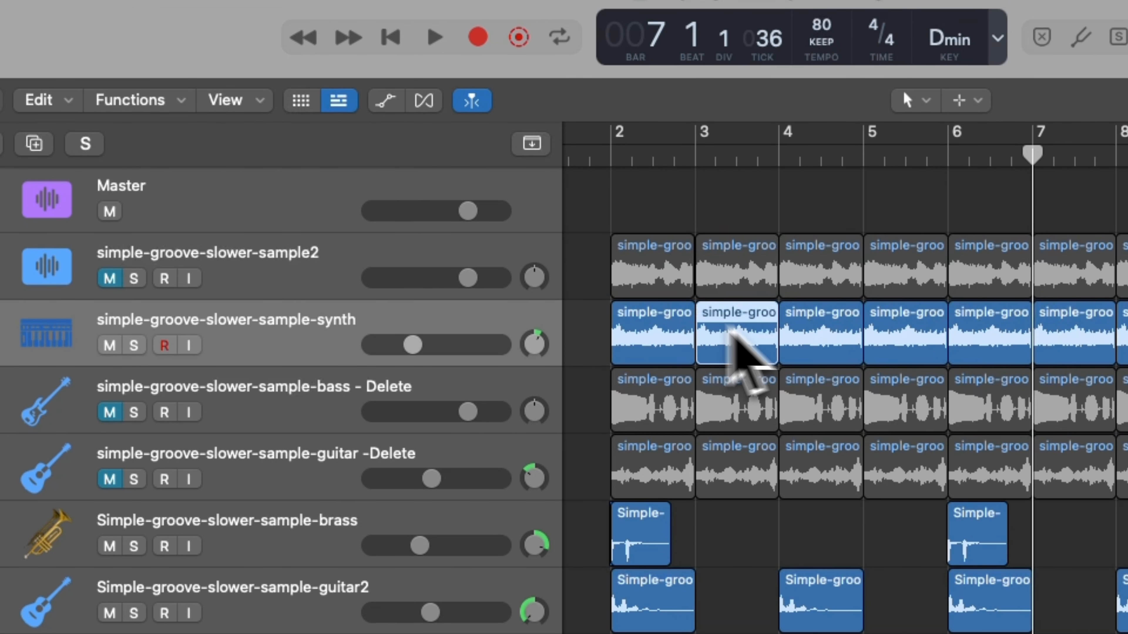
left_click(661, 319)
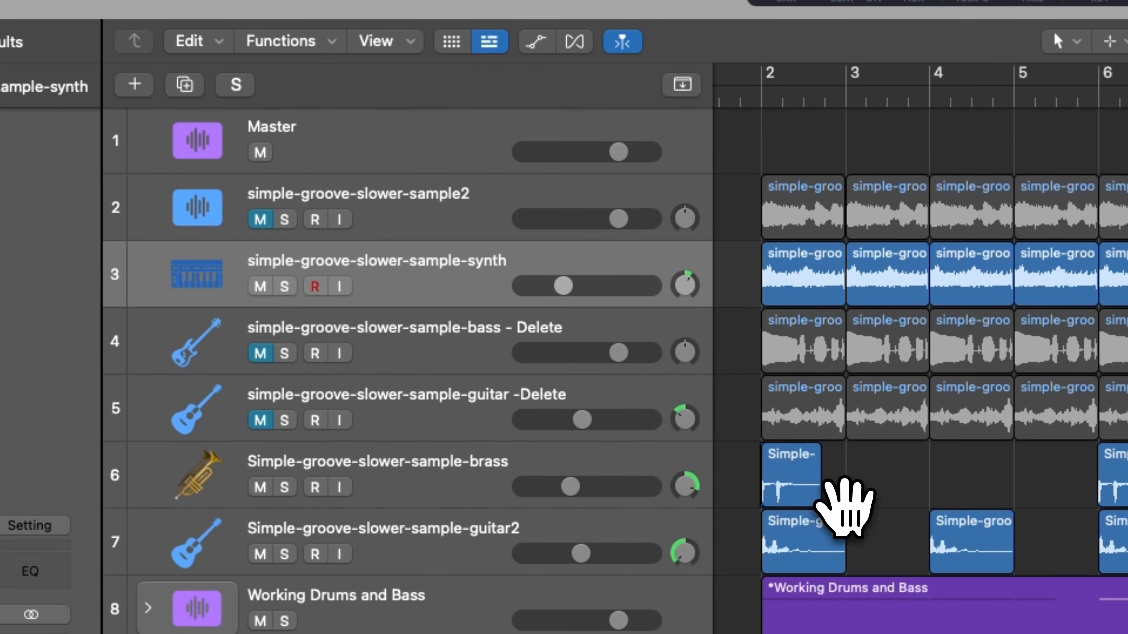
Solo the Simple-groove-slower-sample-brass track, play it from just before bar 2 and clear the solo.
left_click(750, 96)
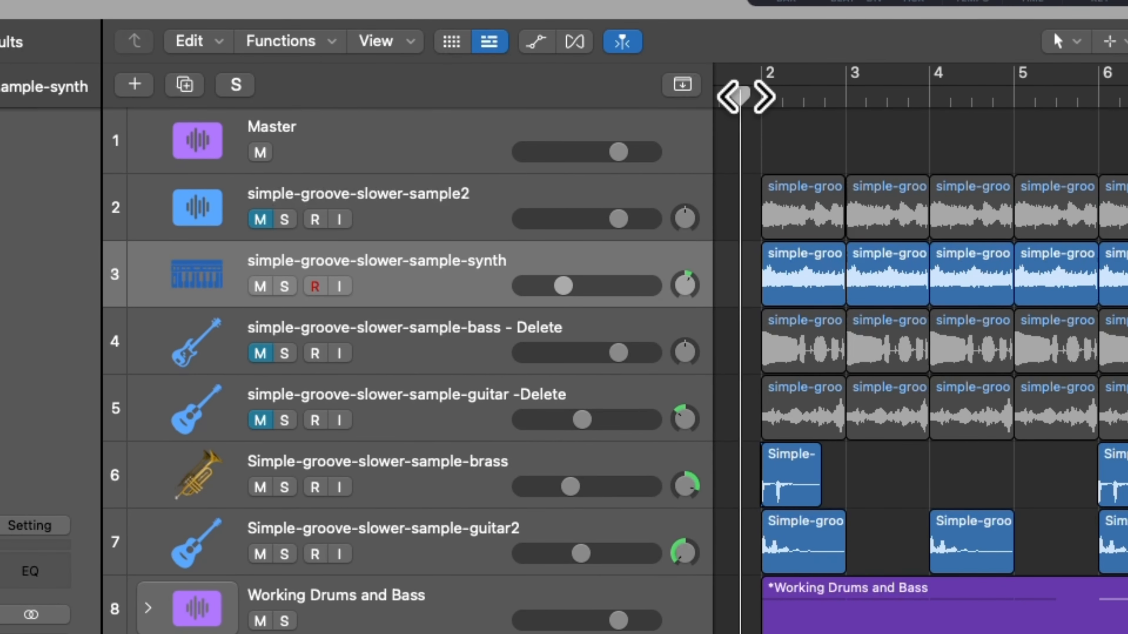
left_click(284, 488)
left_click(284, 488)
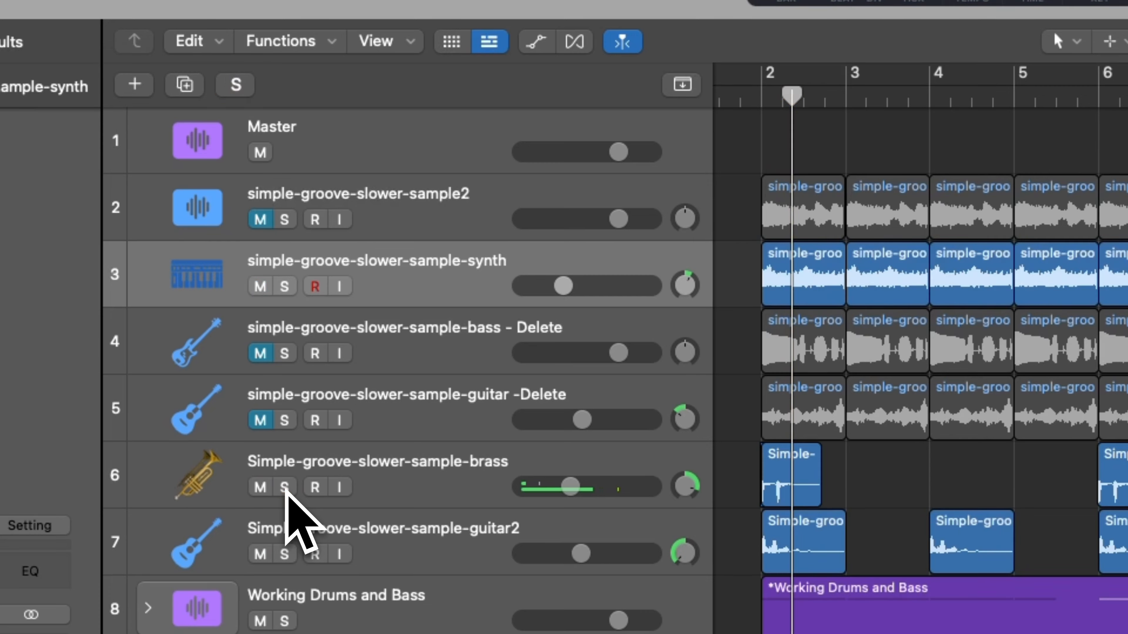
Solo the Simple-groove-slower-sample-guitar2 track, audition its hits at bars 2 and 4 and clear the solo.
left_click(332, 541)
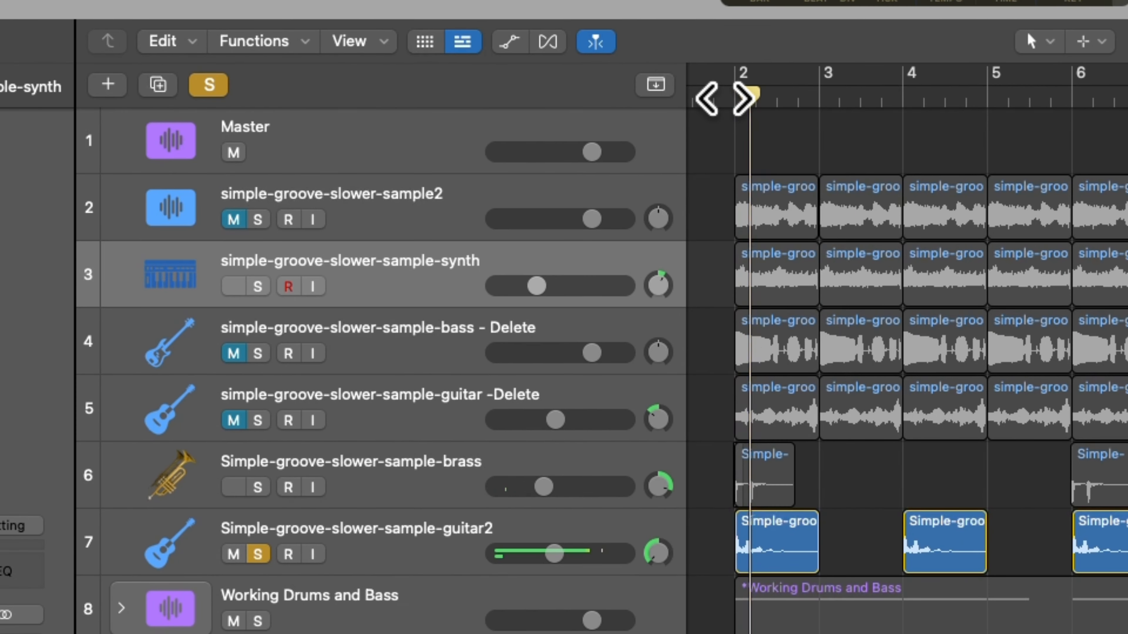
left_click(300, 354)
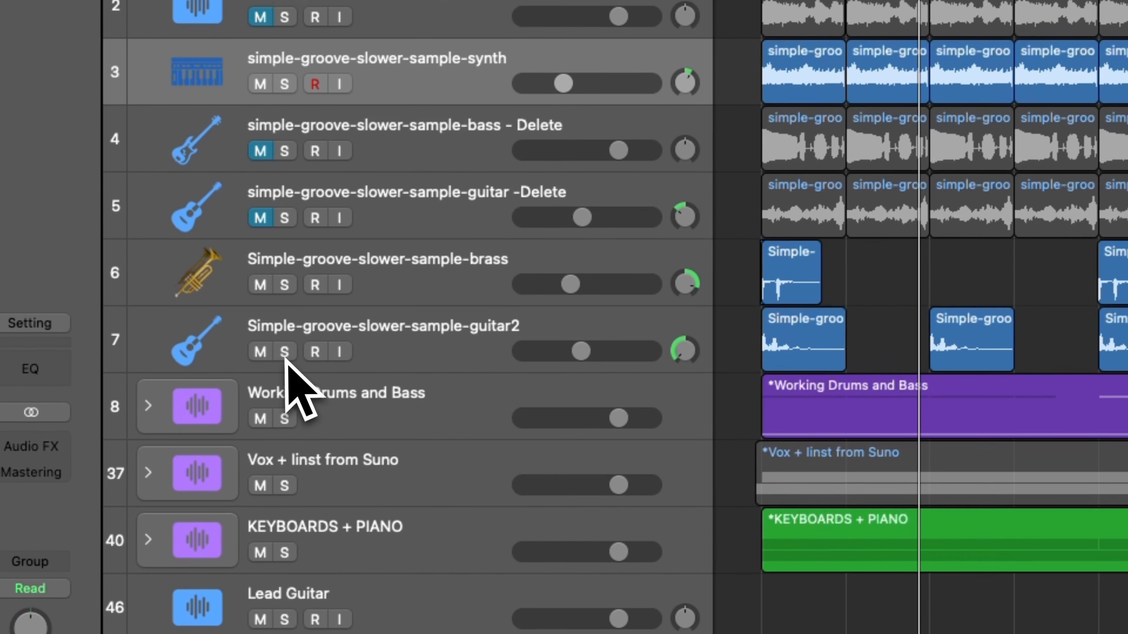
left_click(58, 556)
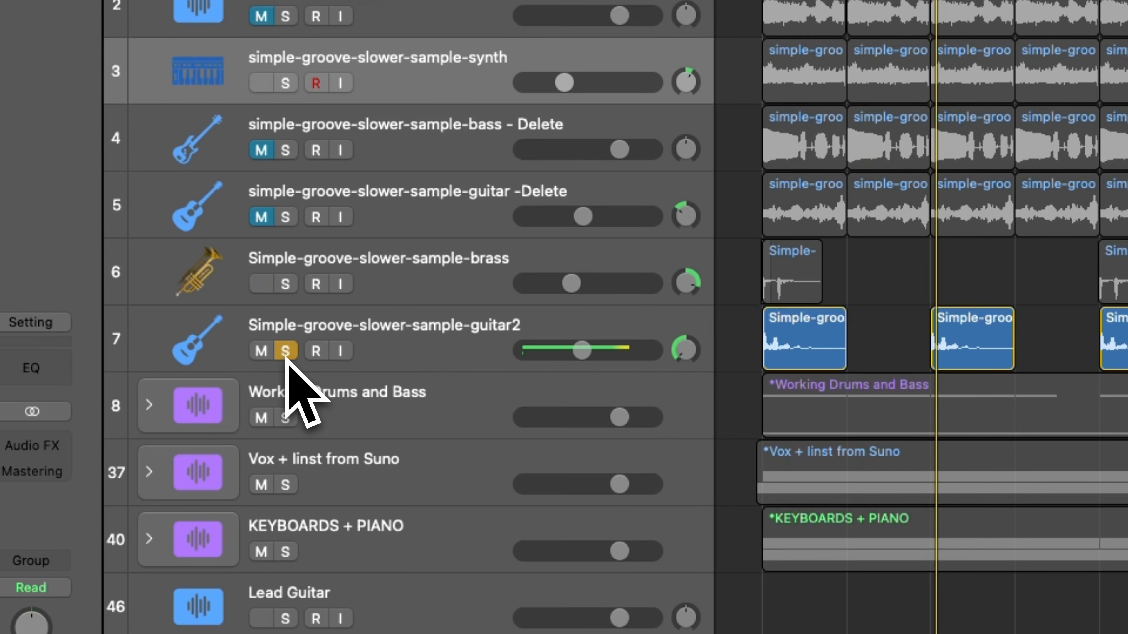
left_click(286, 351)
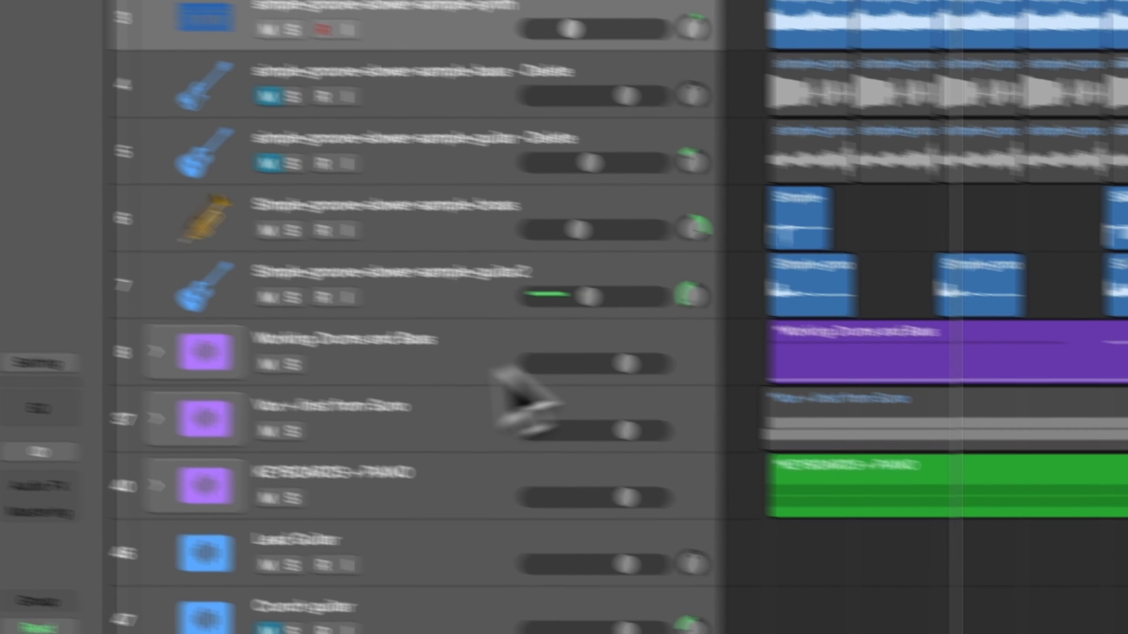
Expand the Working Drums and Bass stack and play the soloed synth, Dark Arts and Drum Chops tracks from just before bar 2.
left_click(67, 421)
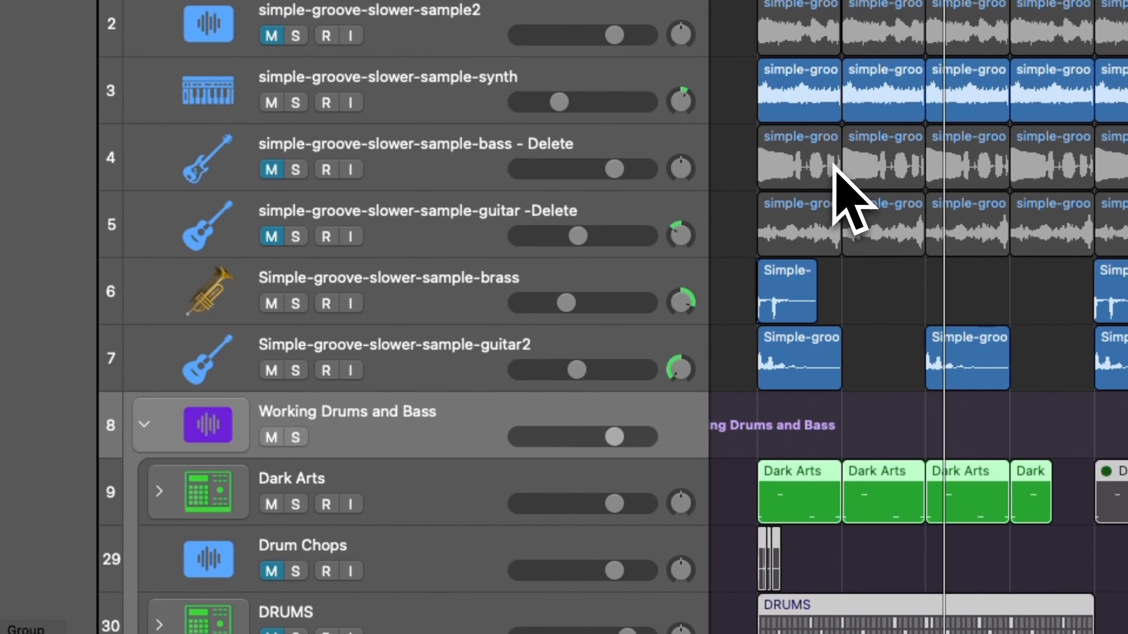
left_click(456, 158)
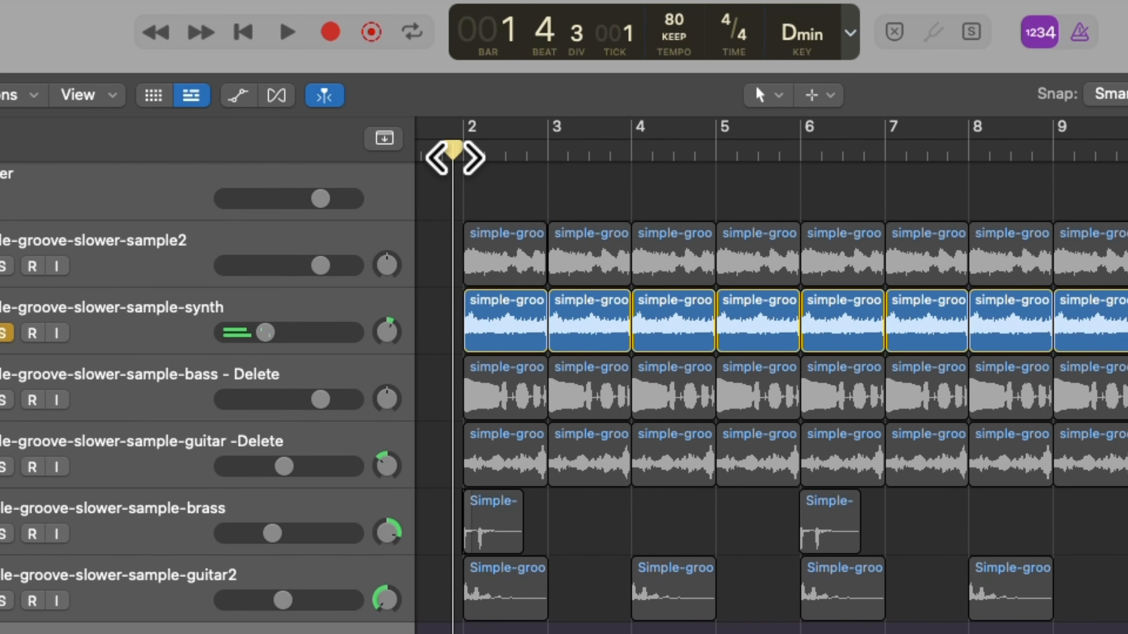
key("space")
key("space")
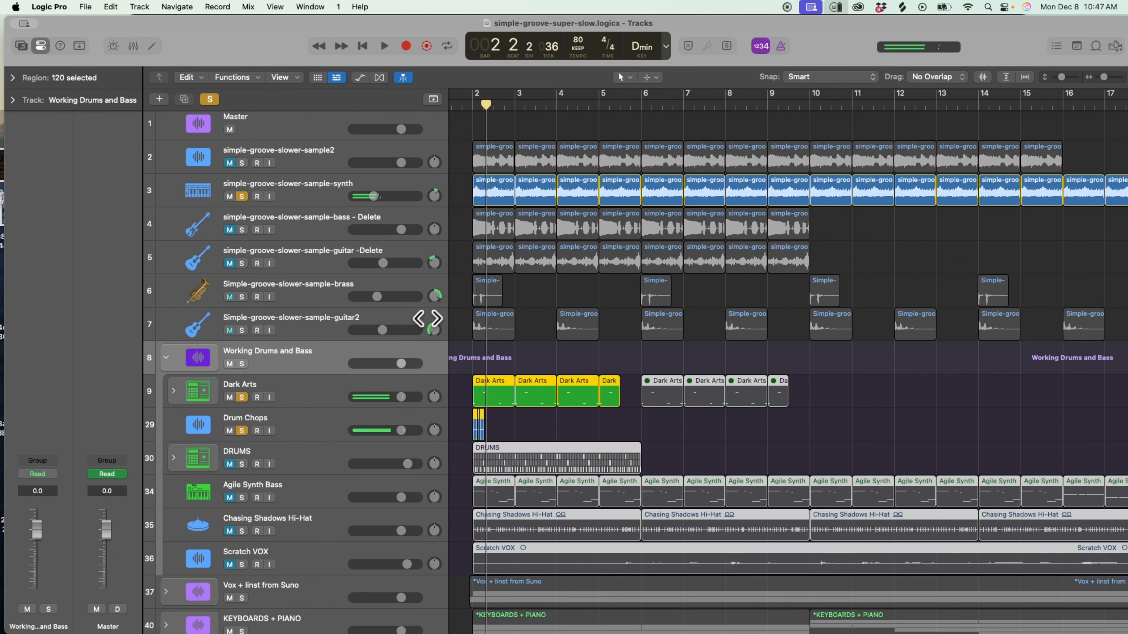
key("space")
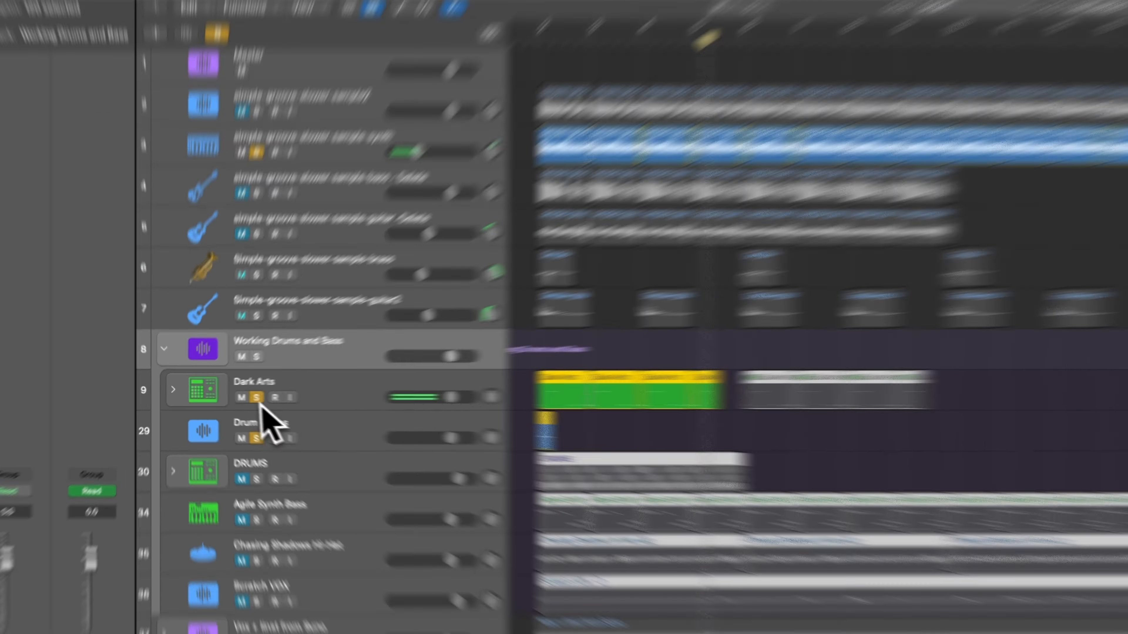
Clear the Dark Arts solo, examine the Drum Chops regions at bar 2 up close and clear the Drum Chops solo.
left_click(241, 397)
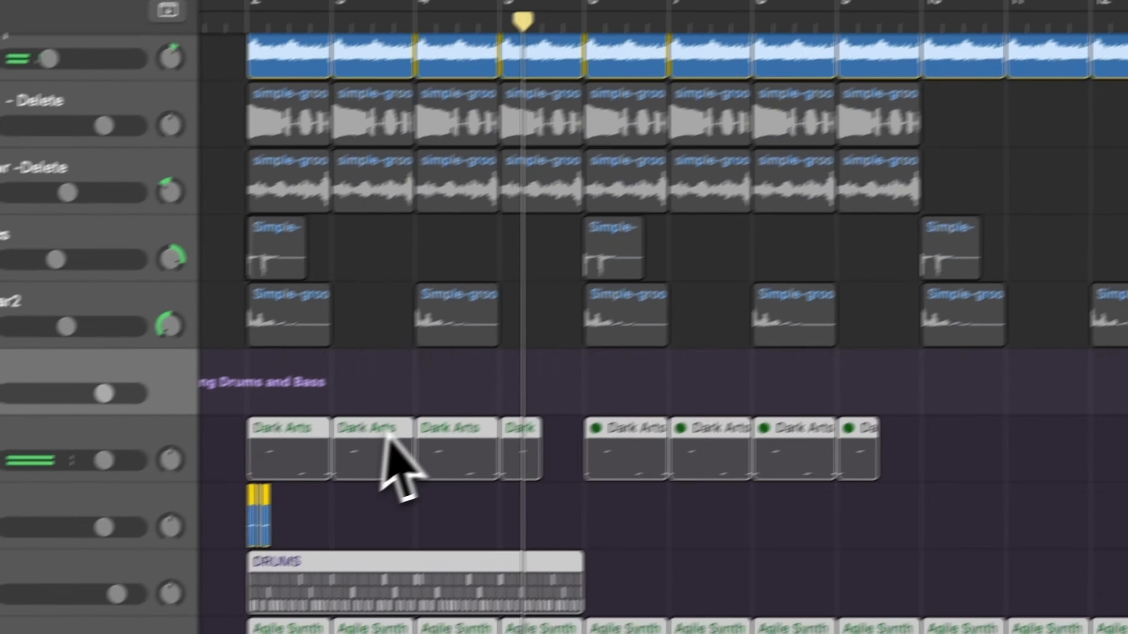
key("super+Right")
key("super+Right")
key("super+Right")
key("super+Right")
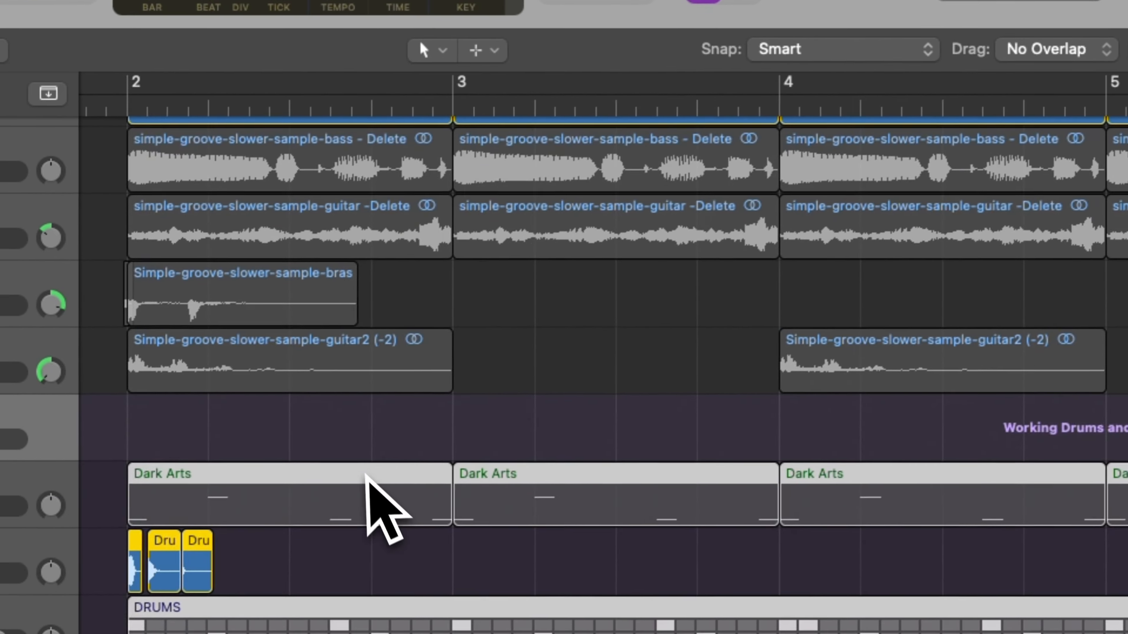
scroll(485, 427, "left", 5)
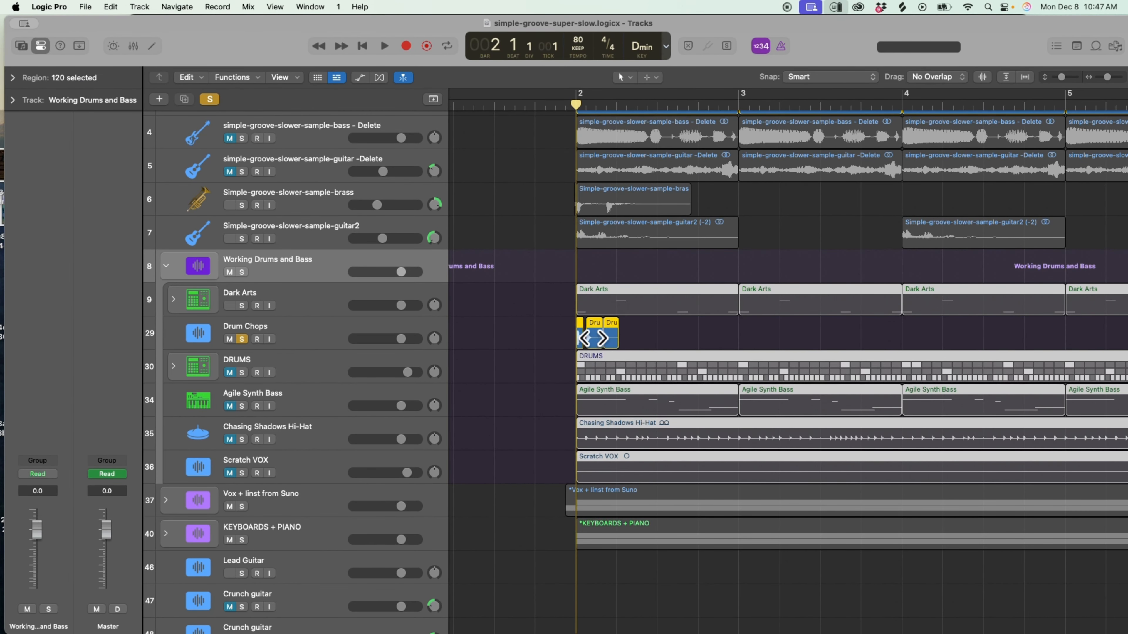
left_click(241, 339)
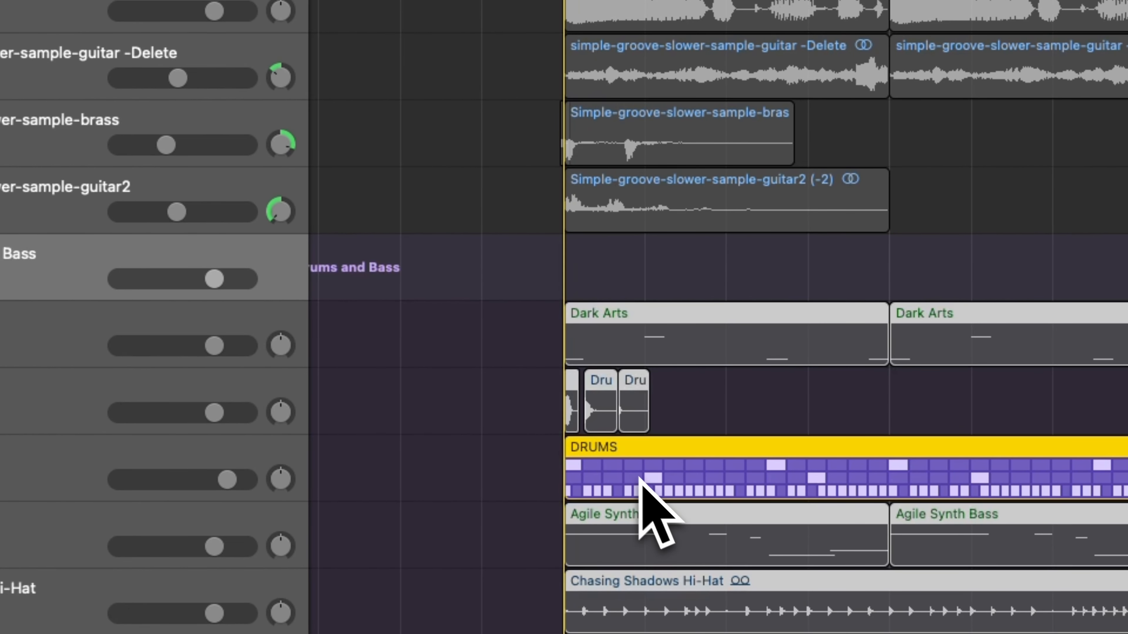
Play the soloed DRUMS track from bar 2, then solo Agile Synth Bass as well and play both together.
key("space")
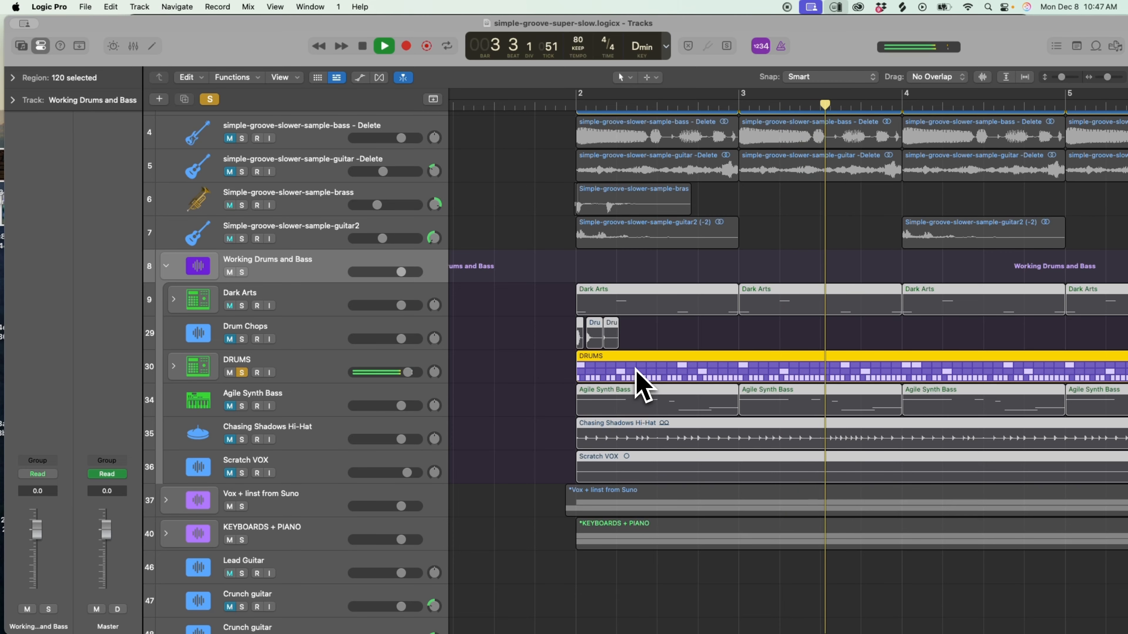
key("space")
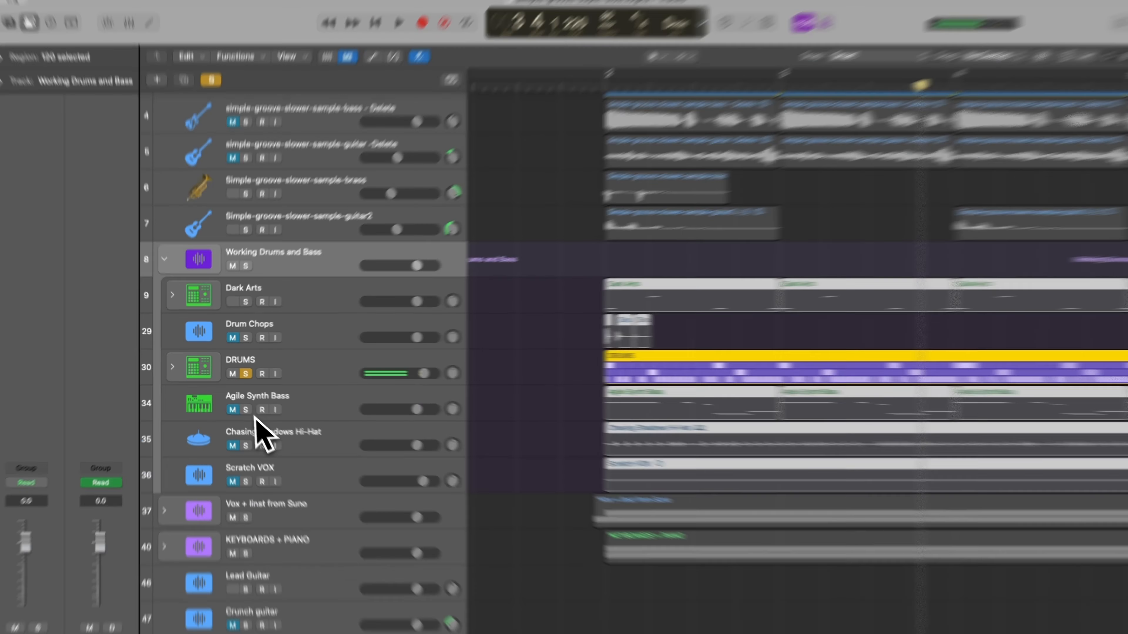
left_click(241, 406)
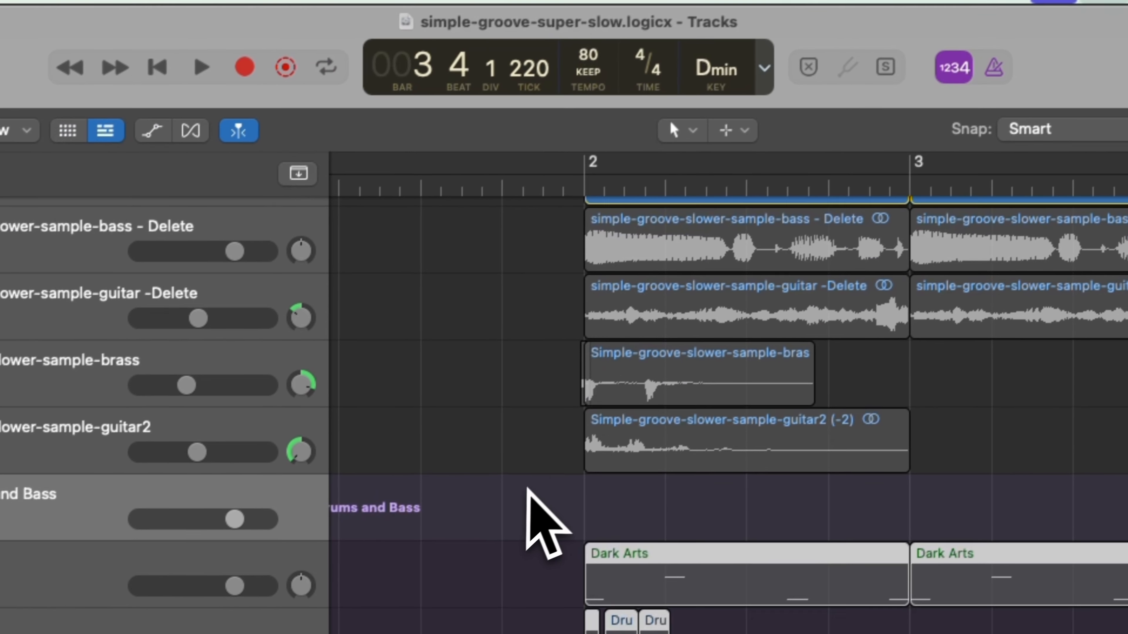
left_click(566, 198)
key("space")
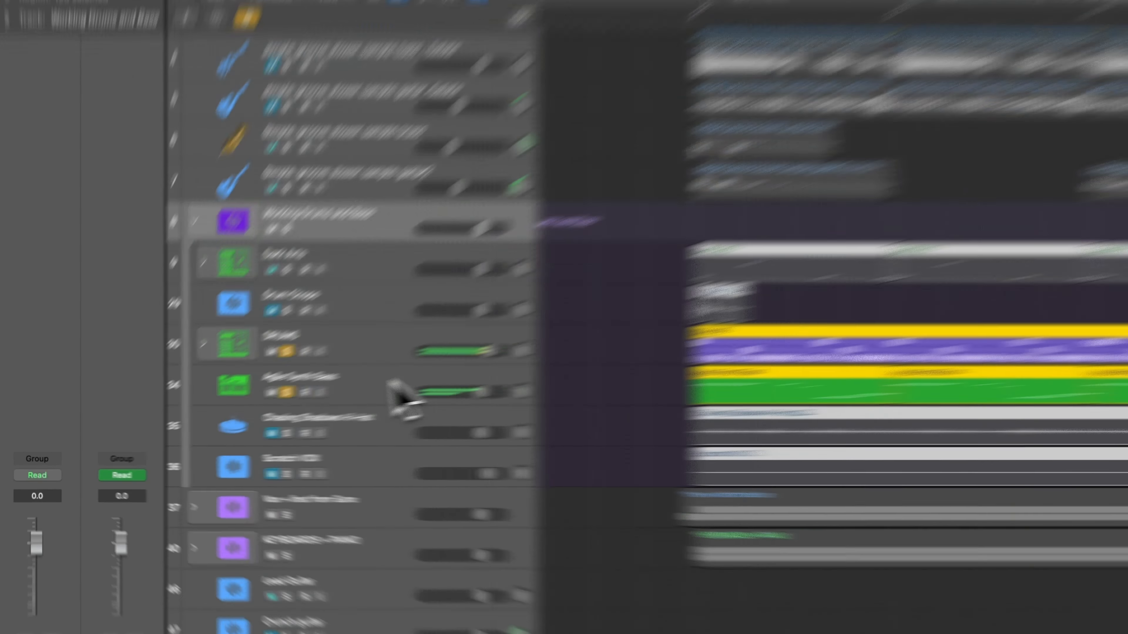
View the Agile Synth Bass plug-in chain, then solo Chasing Shadows Hi-Hat and play it with the drums and bass.
left_click(309, 405)
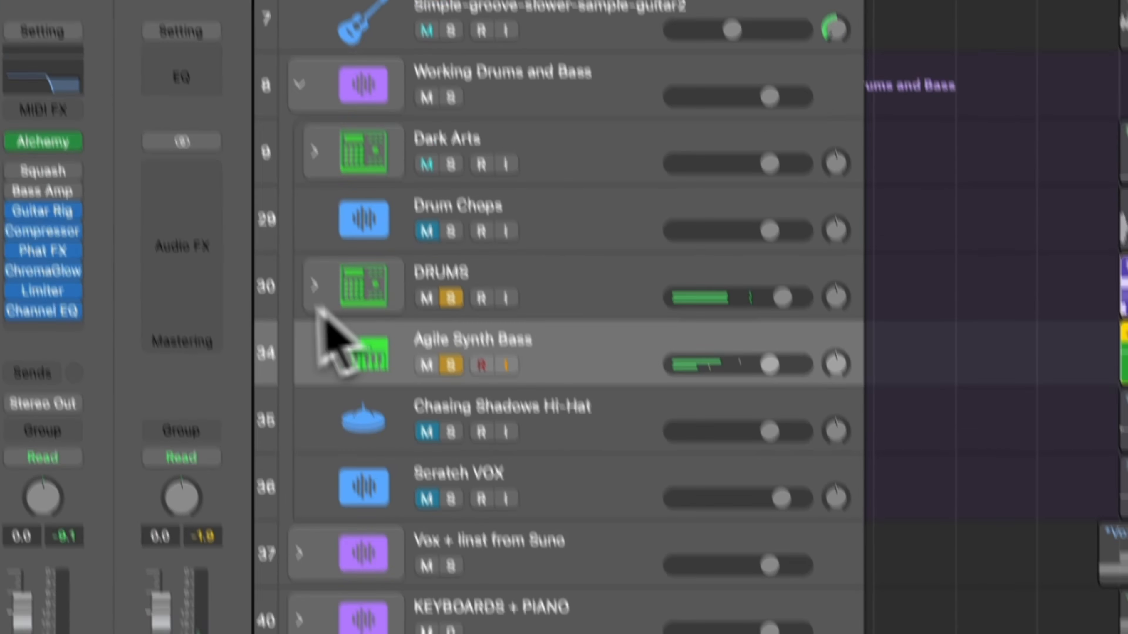
mouse_move(44, 122)
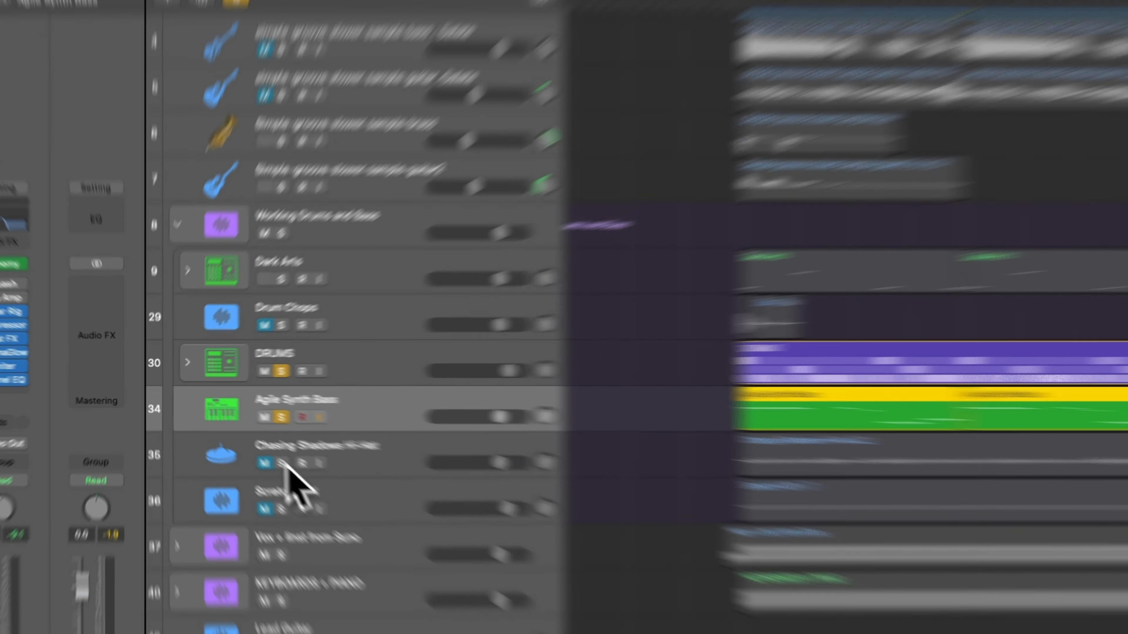
left_click(241, 440)
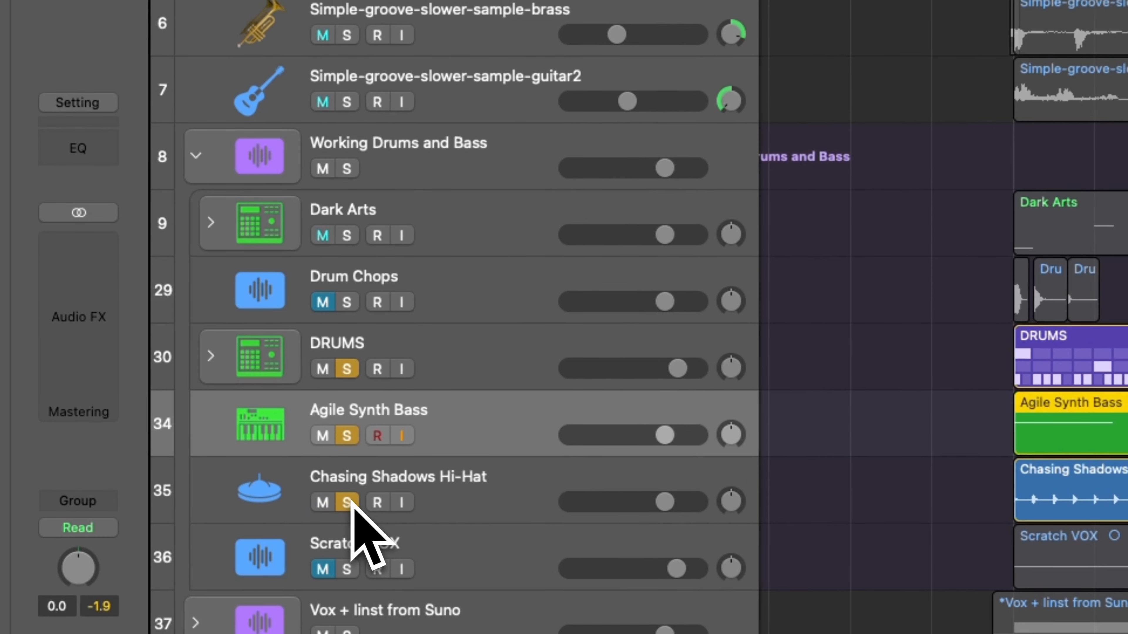
left_click(298, 438)
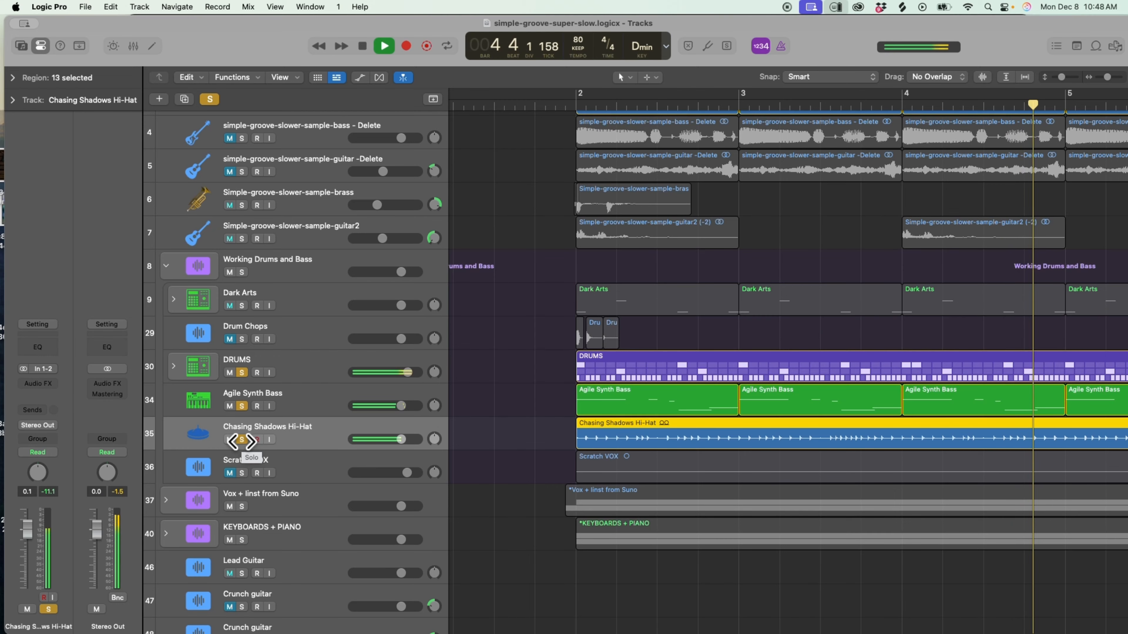
key("space")
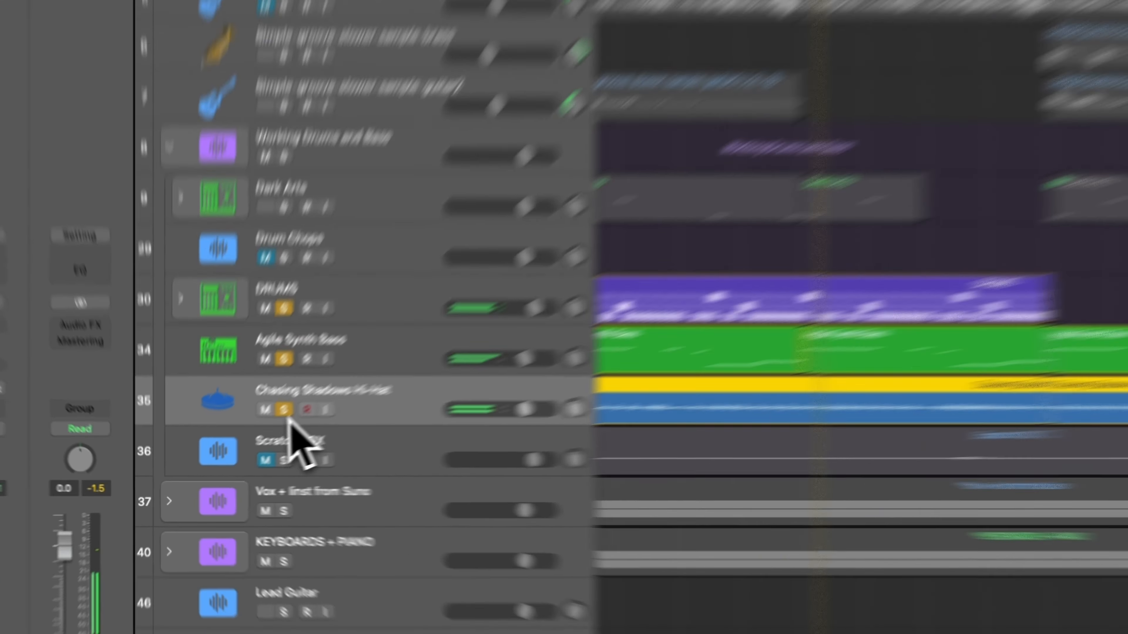
Clear the solos on the Chasing Shadows Hi-Hat, DRUMS and Agile Synth Bass tracks.
left_click(242, 439)
left_click(242, 373)
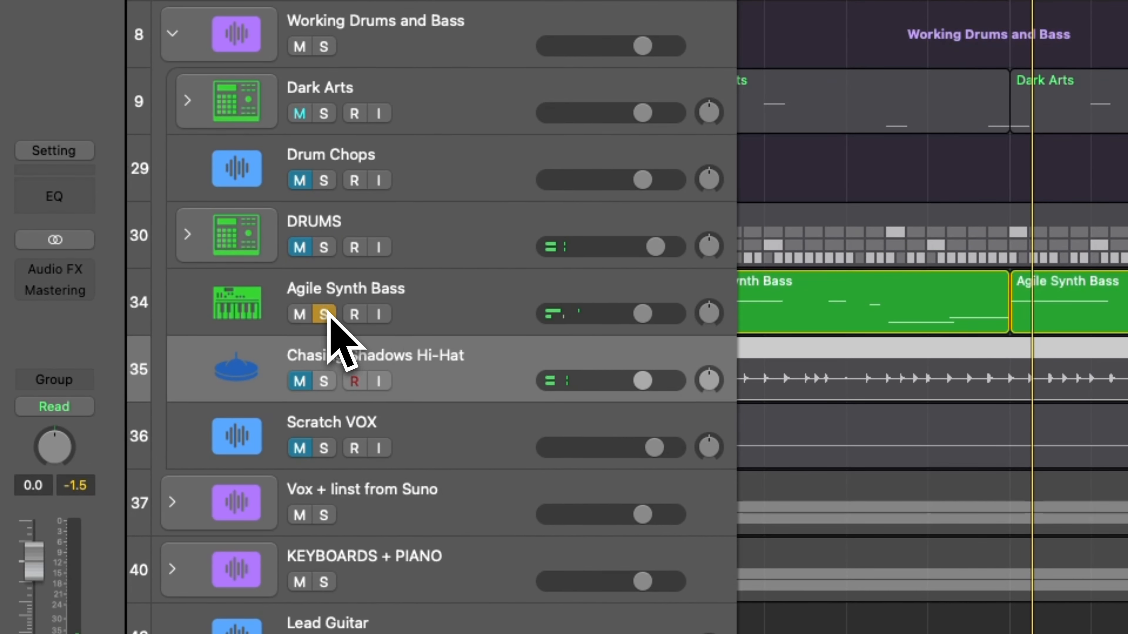
left_click(324, 314)
Switch to Suno and look through the simple-groove-slower uploads and covers in My Workspace.
scroll(342, 511, "down", 2)
key("super+Tab")
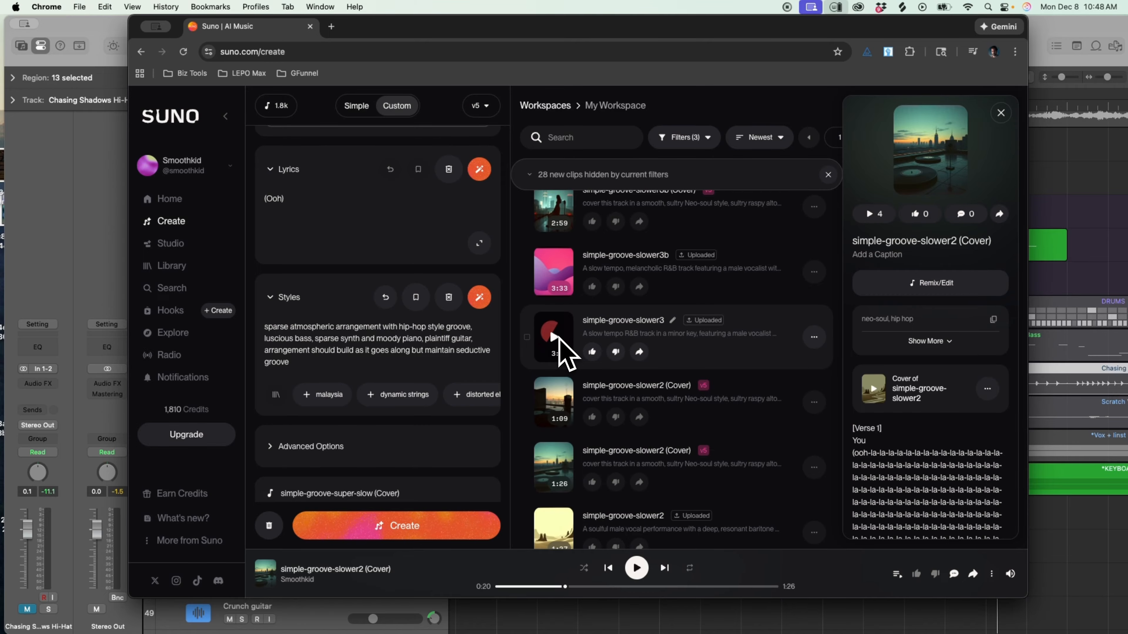
scroll(559, 340, "down", 1)
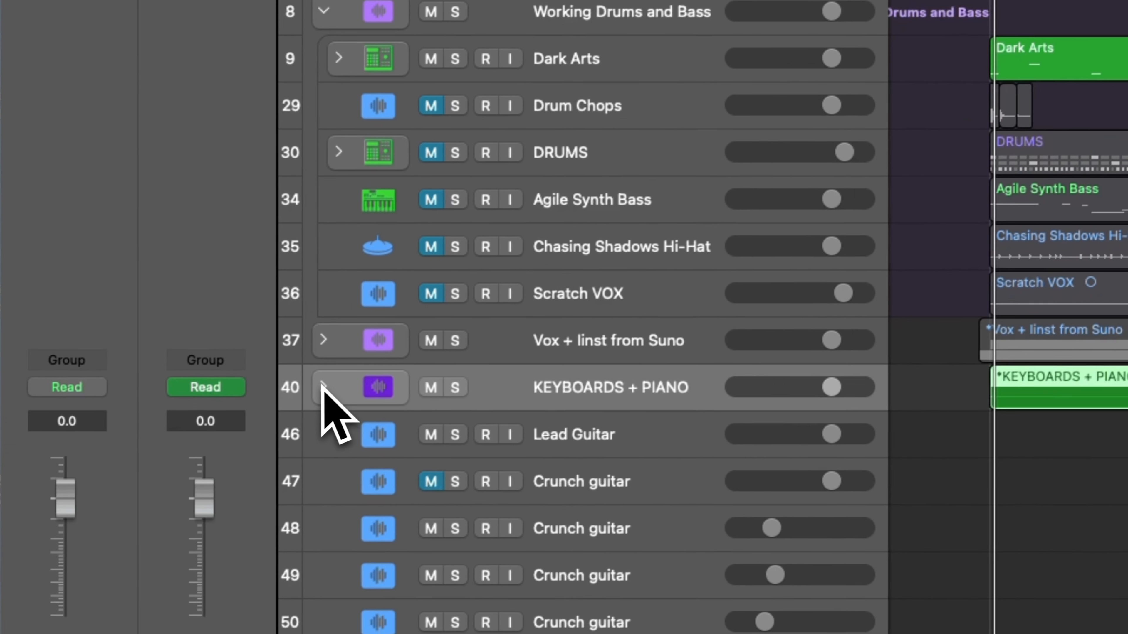
Expand the KEYBOARDS + PIANO stack, solo its first two Studio Grand tracks and play them from bar 2.
left_click(323, 386)
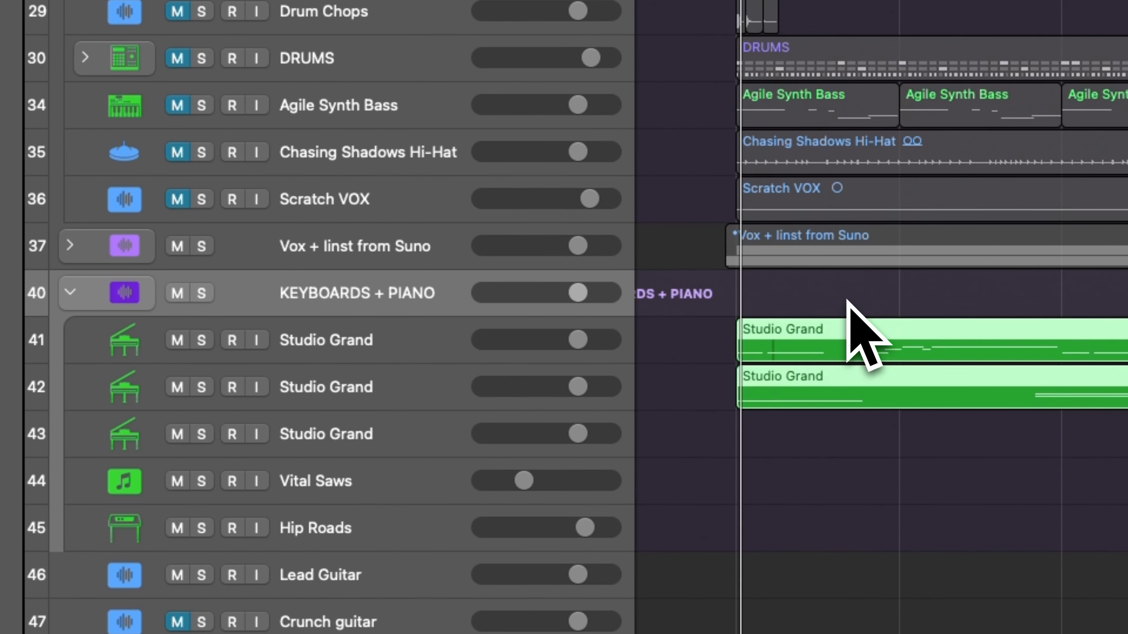
left_click(205, 343)
left_click(205, 391)
key("space")
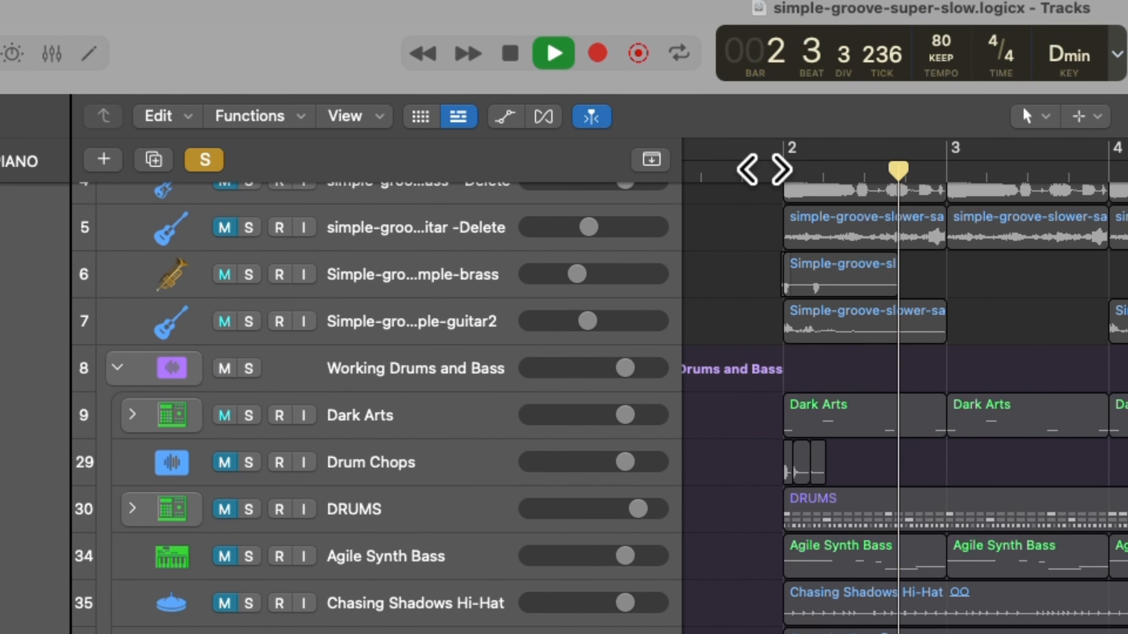
left_click(770, 158)
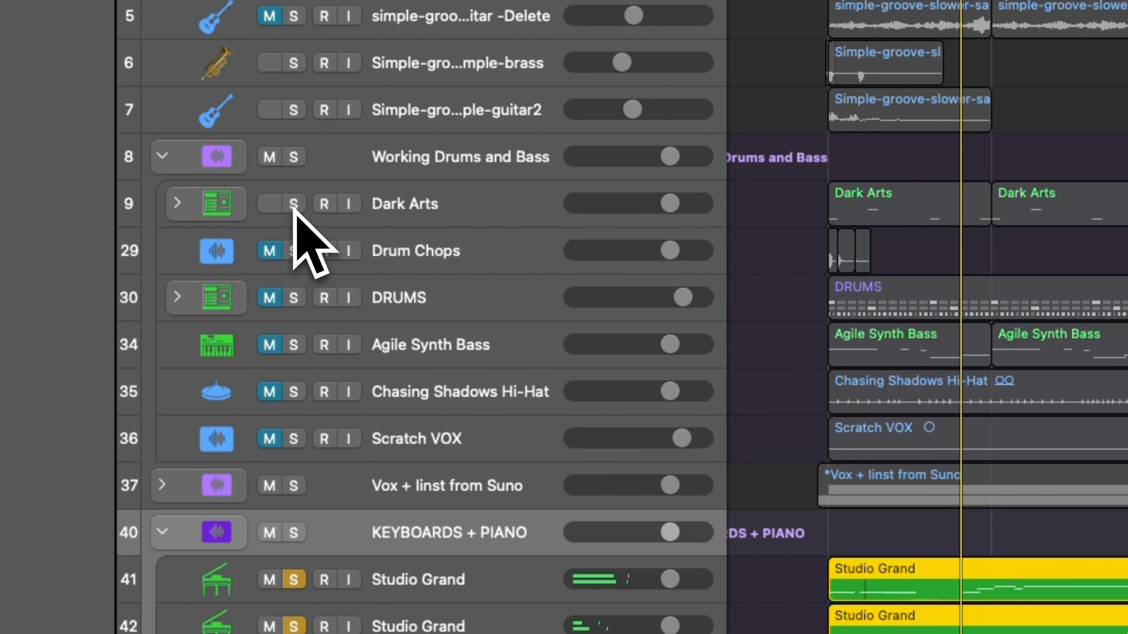
Add Dark Arts, Agile Synth Bass and Chasing Shadows Hi-Hat to the soloed pianos during playback, then clear all solos.
left_click(249, 417)
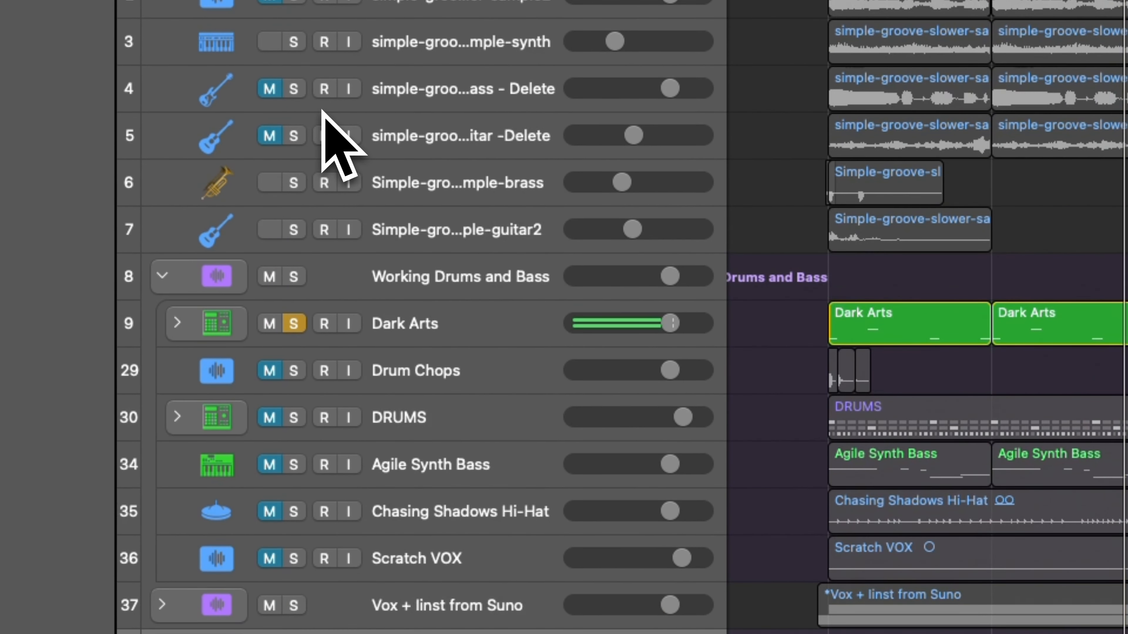
left_click(293, 438)
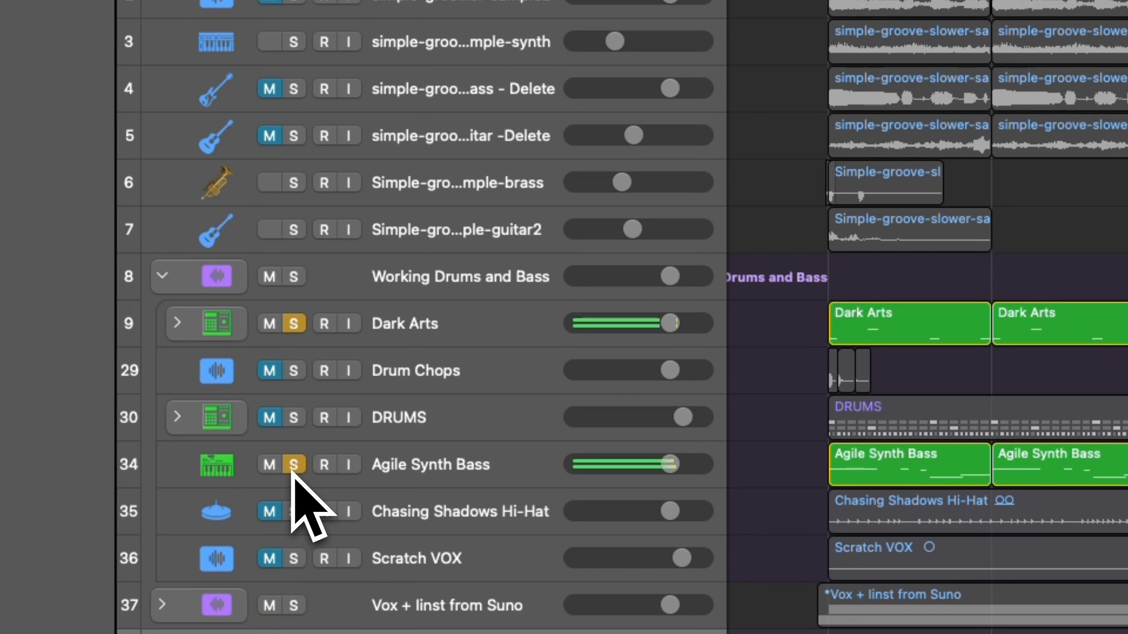
left_click(294, 512)
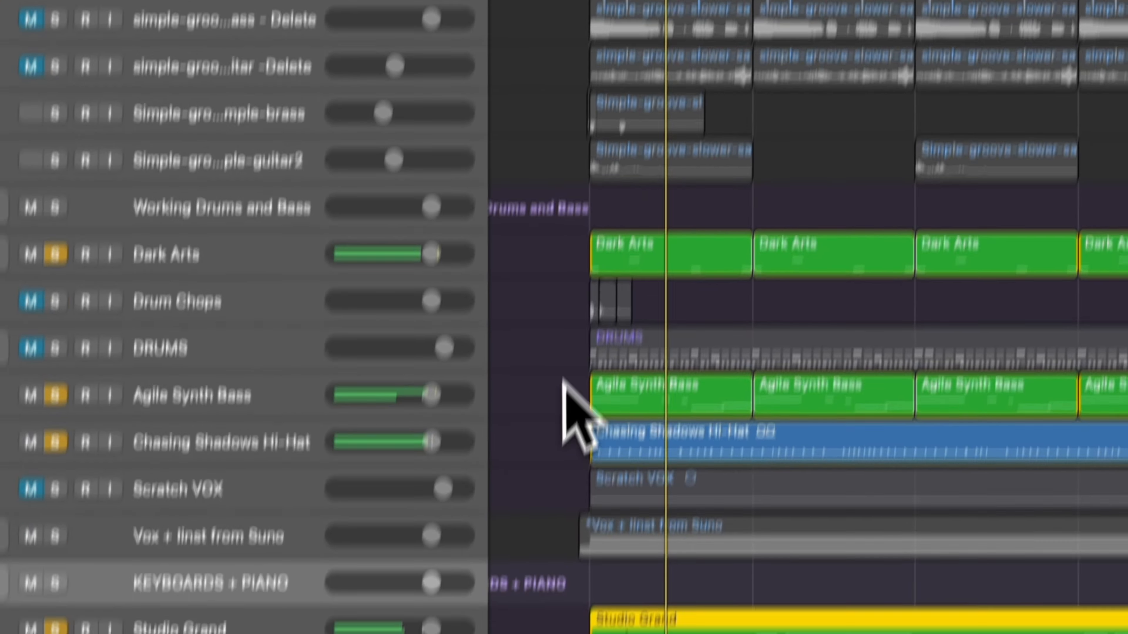
scroll(570, 349, "down", 4)
scroll(569, 350, "up", 9)
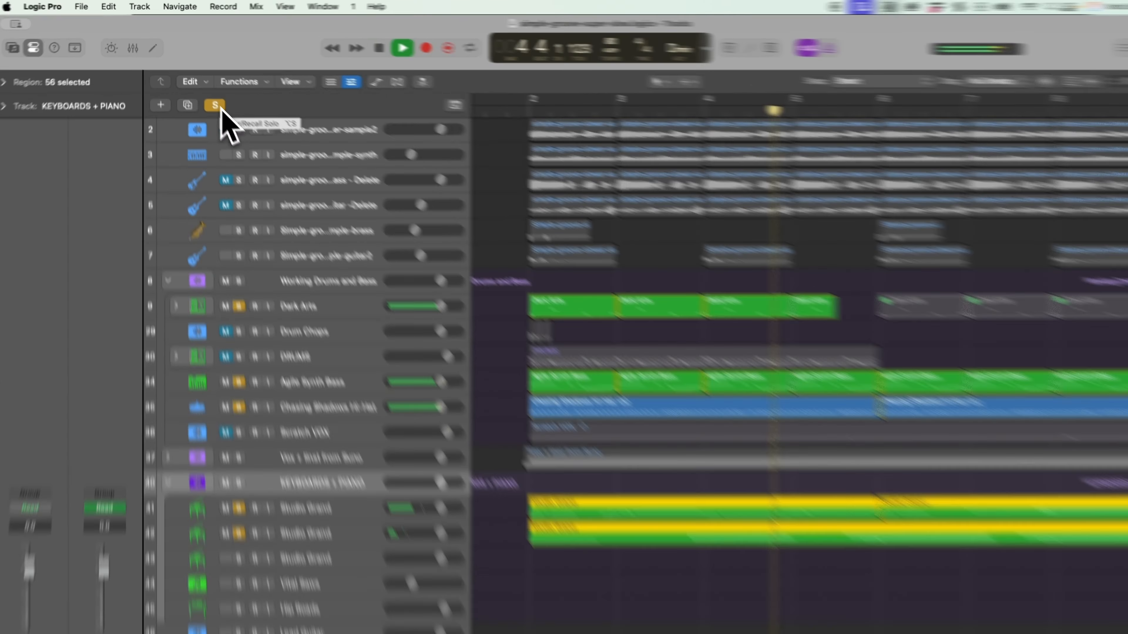
left_click(213, 100)
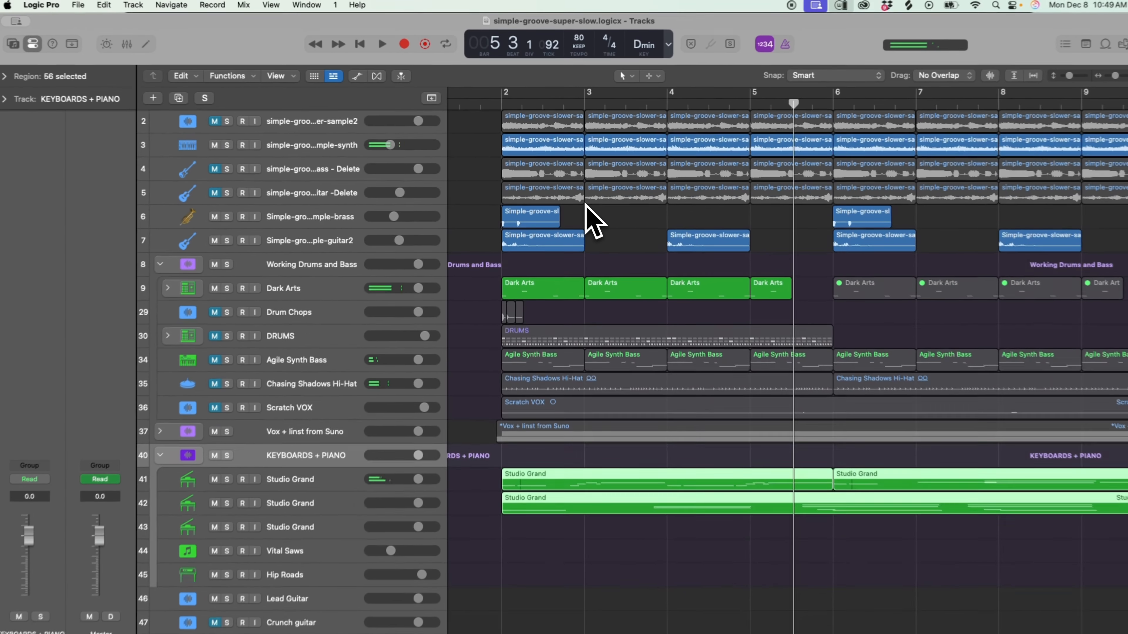
Look through the whole track list, including the STEMS FROM SUNO stack, and return to the Master track.
scroll(653, 320, "down", 10)
scroll(586, 208, "down", 15)
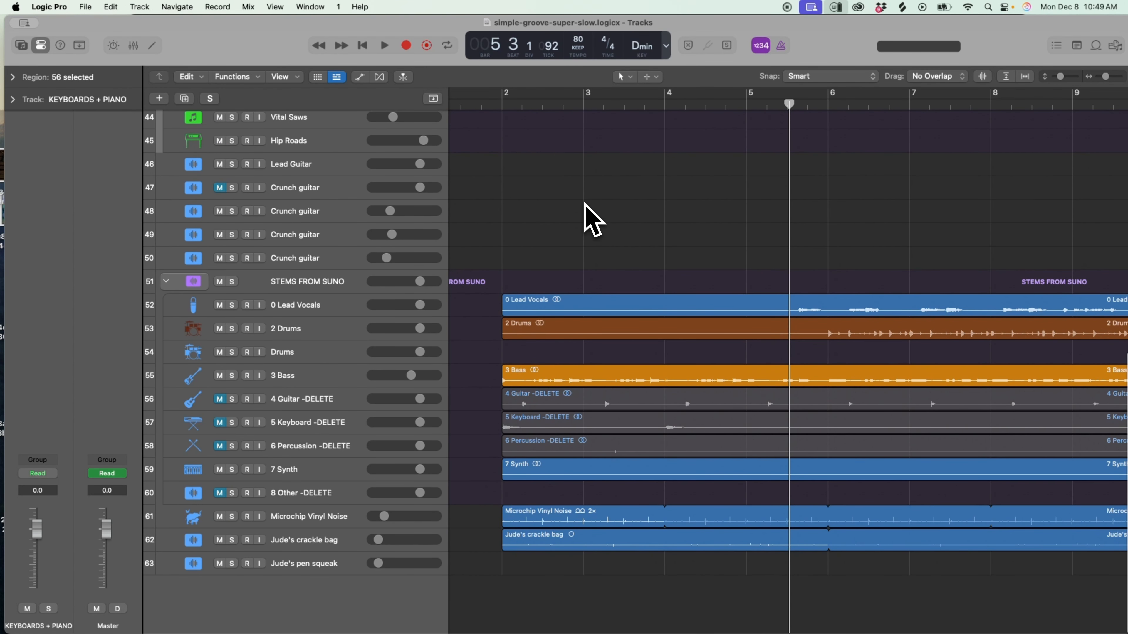
scroll(585, 204, "up", 18)
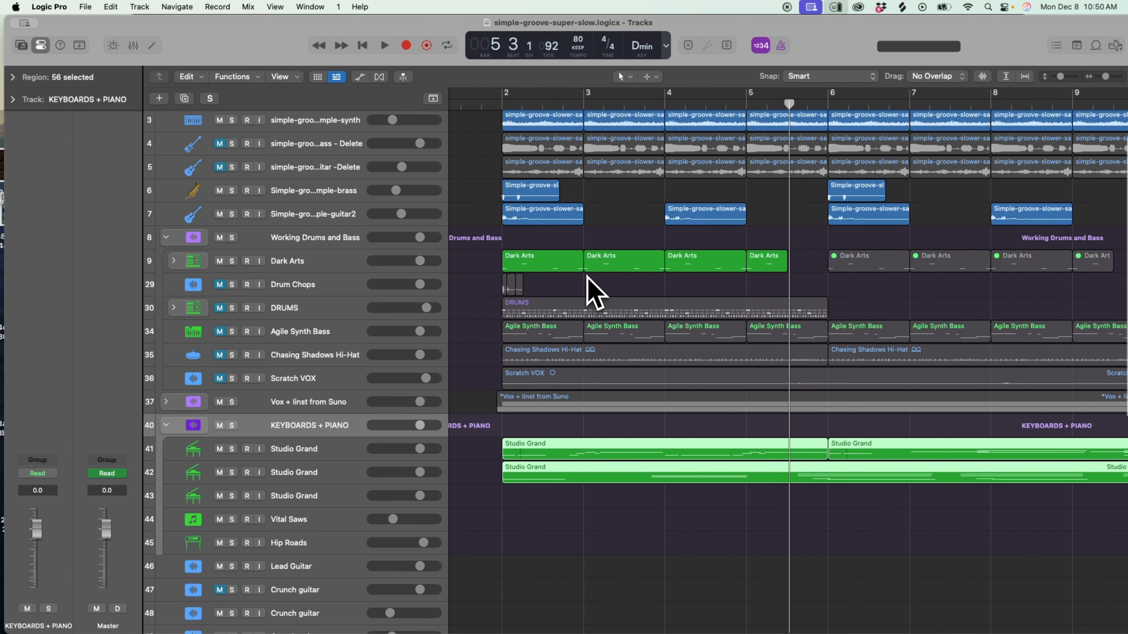
scroll(543, 378, "down", 15)
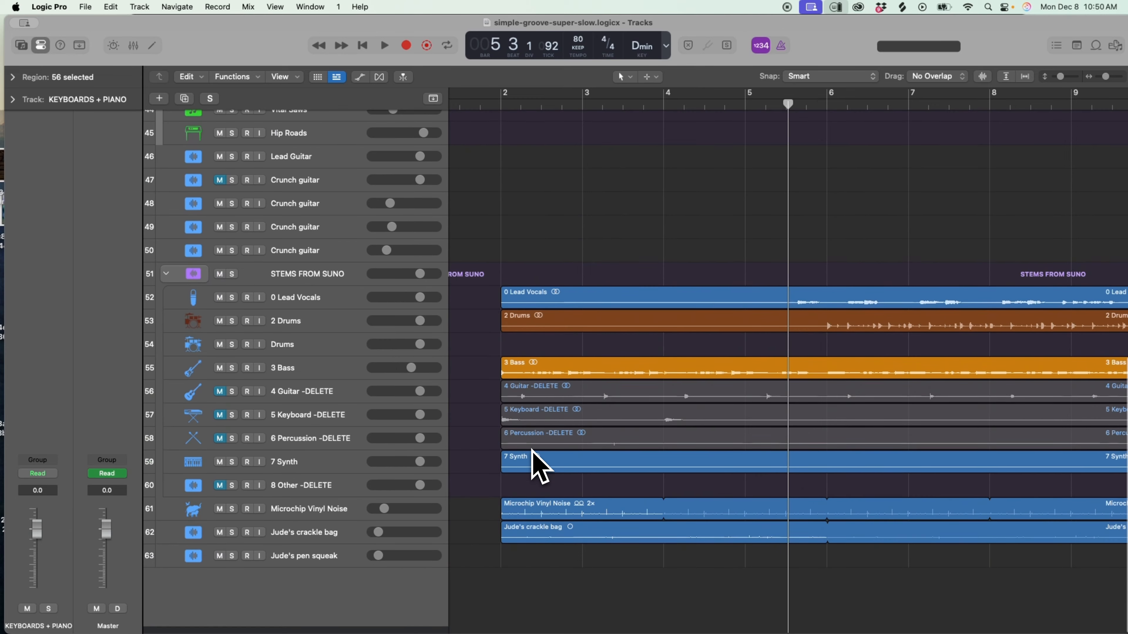
scroll(516, 391, "up", 15)
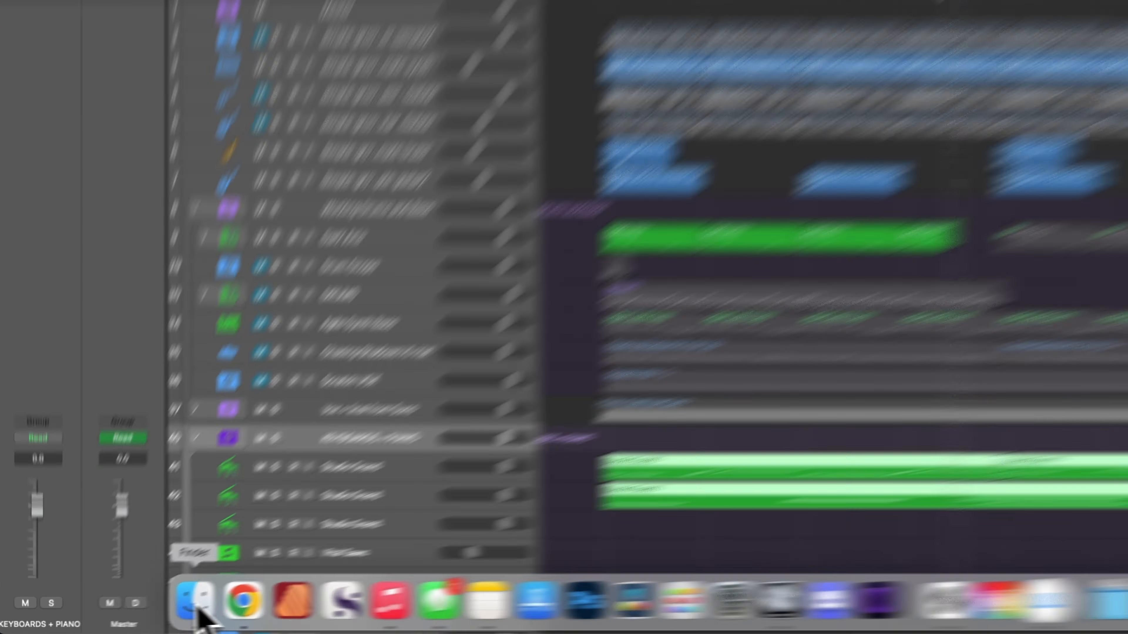
Switch to Suno and audition the uploaded simple-groove-super-slow track and its 3:07 trip-hop cover.
left_click(199, 604)
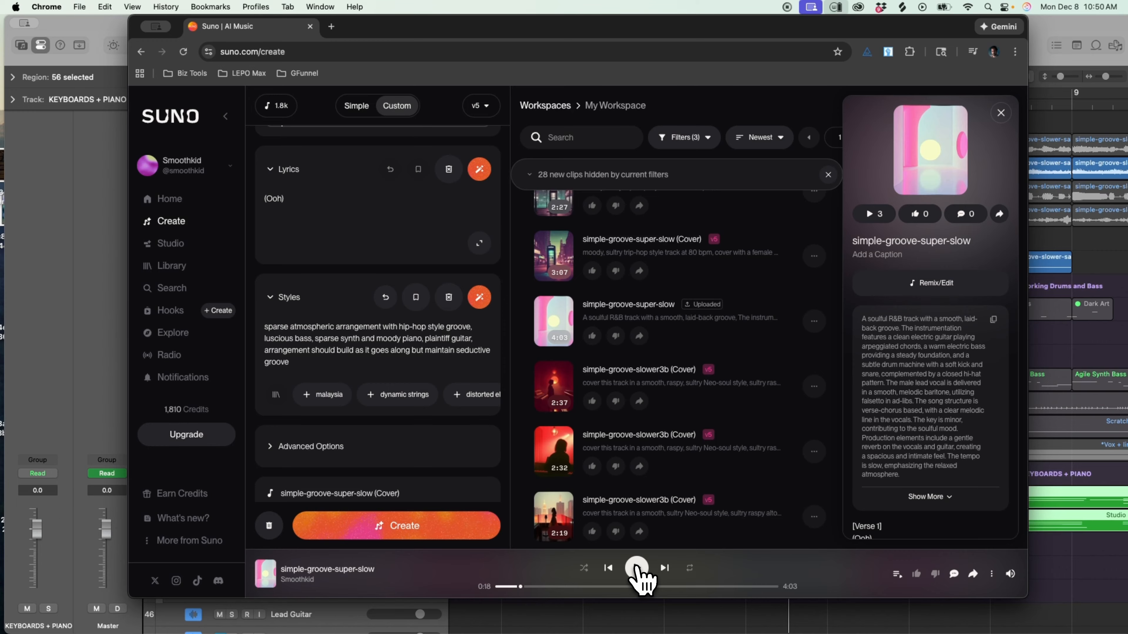
left_click(637, 569)
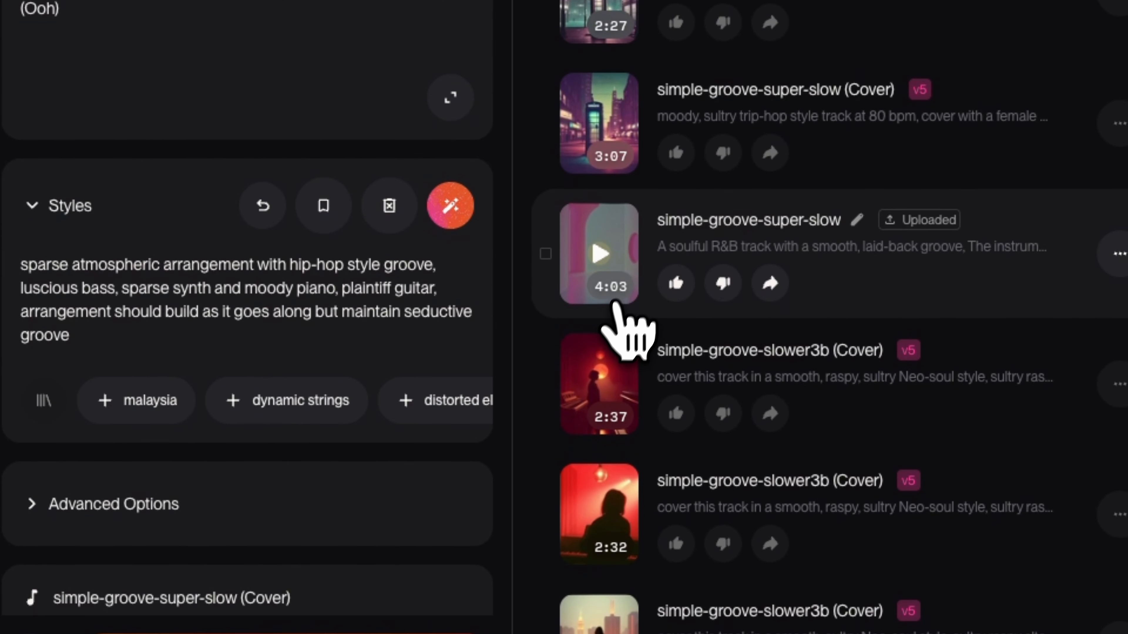
left_click(599, 130)
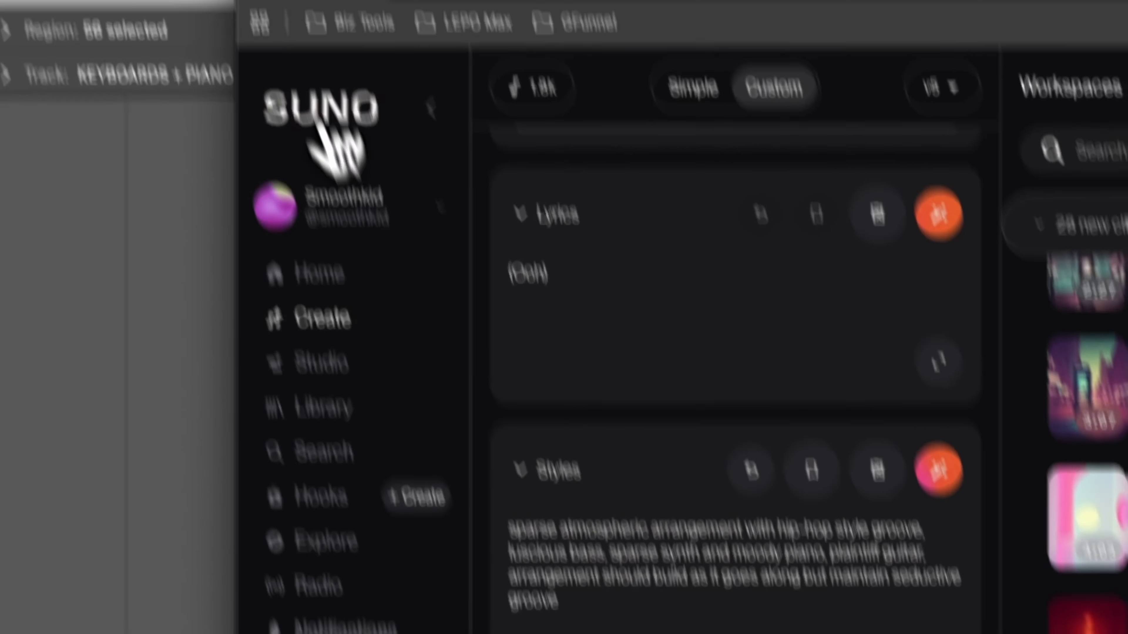
Return to Logic Pro and reduce the horizontal and vertical zoom of the Tracks area to show more of the arrangement.
left_click(117, 24)
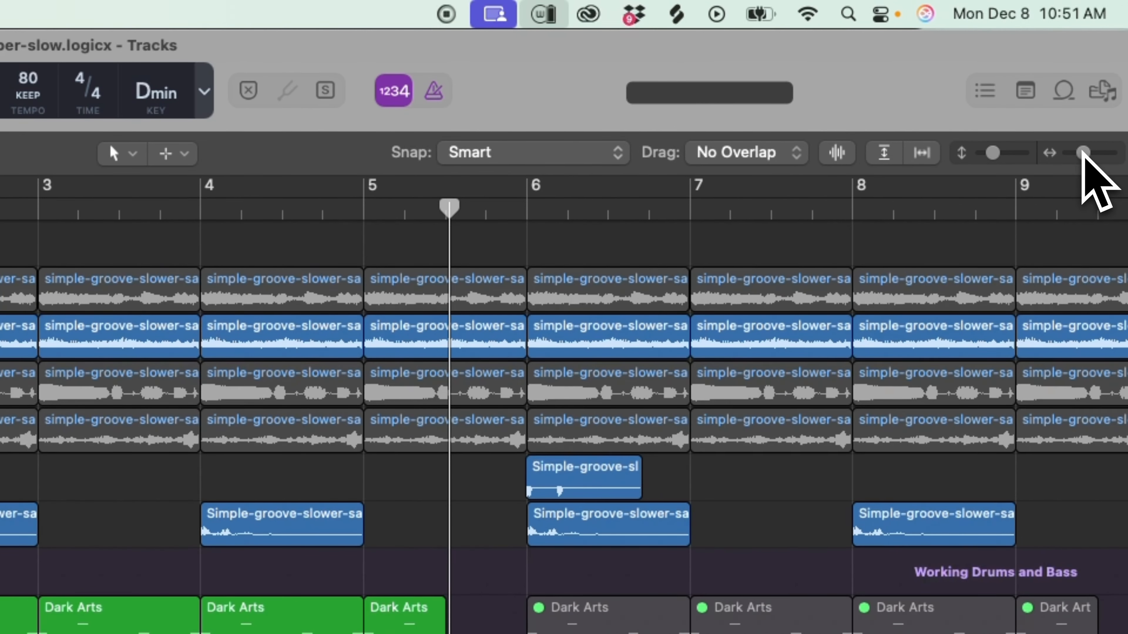
left_click_drag(1083, 154, 1078, 153)
left_click_drag(992, 153, 985, 154)
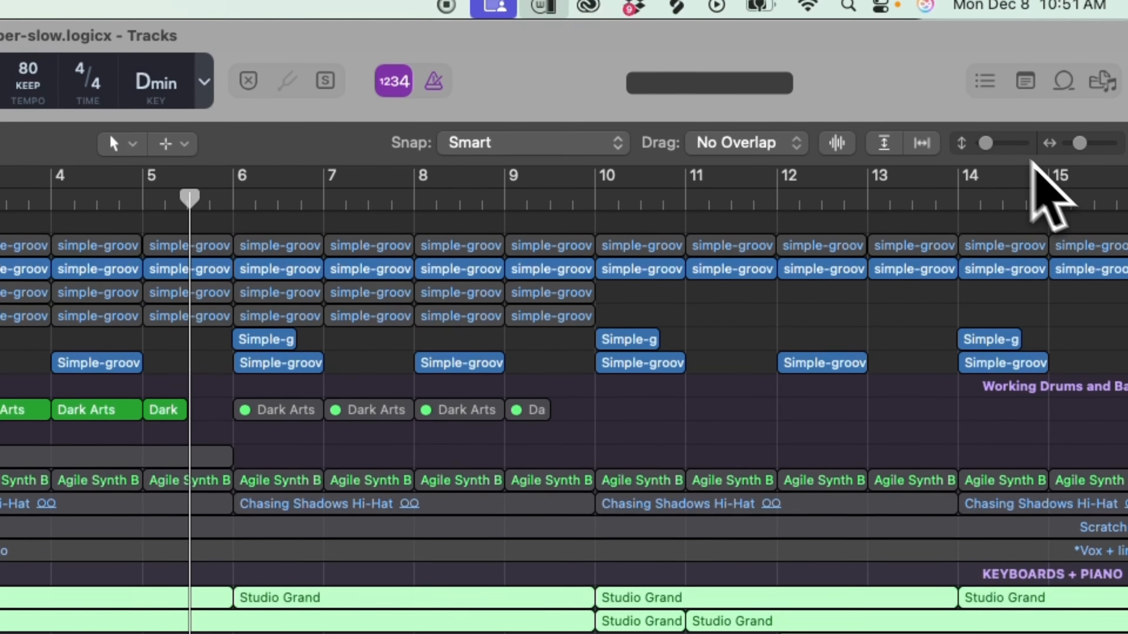
Move the playhead to bar 2 and select the Dark Arts track.
left_click_drag(985, 144, 991, 143)
left_click_drag(1081, 143, 1088, 144)
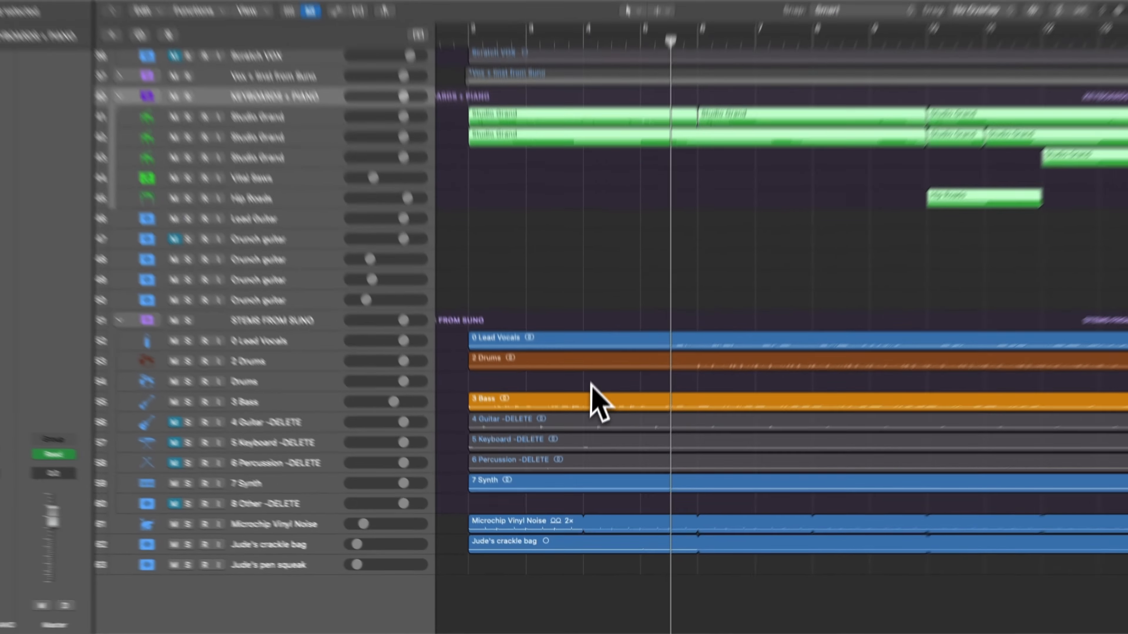
scroll(595, 368, "up", 5)
scroll(604, 383, "up", 1)
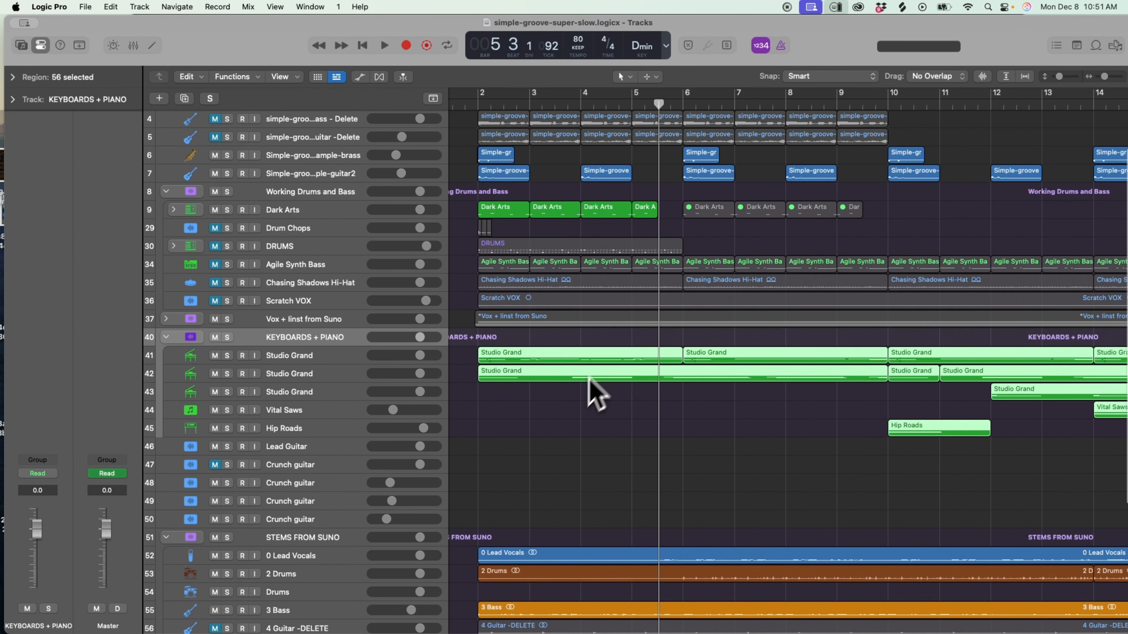
scroll(550, 400, "up", 3)
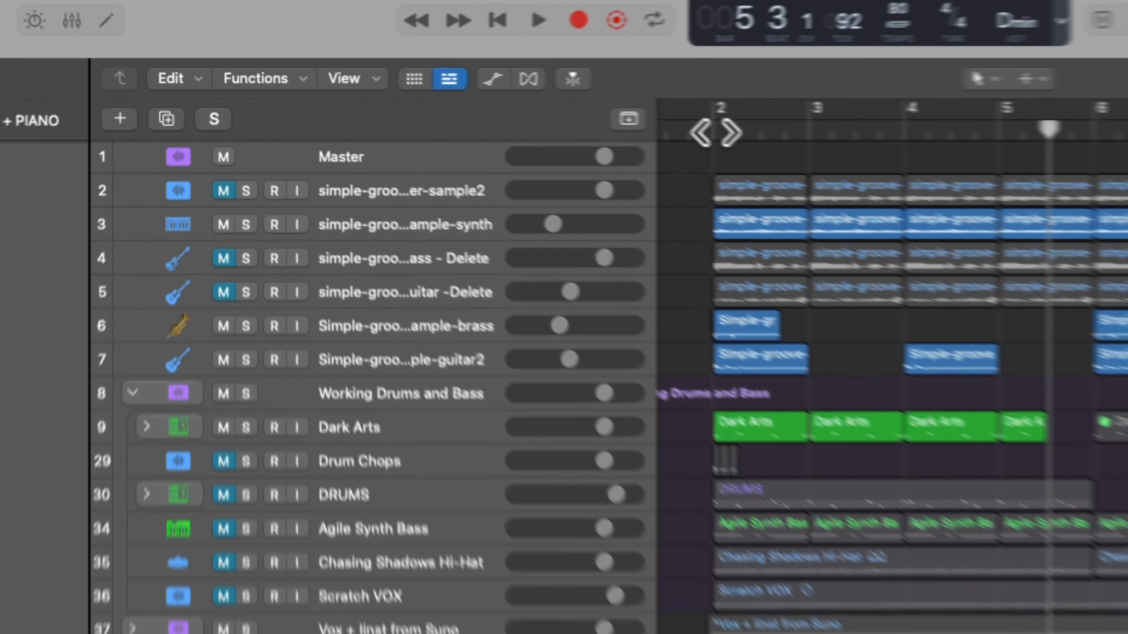
left_click(479, 105)
left_click(278, 264)
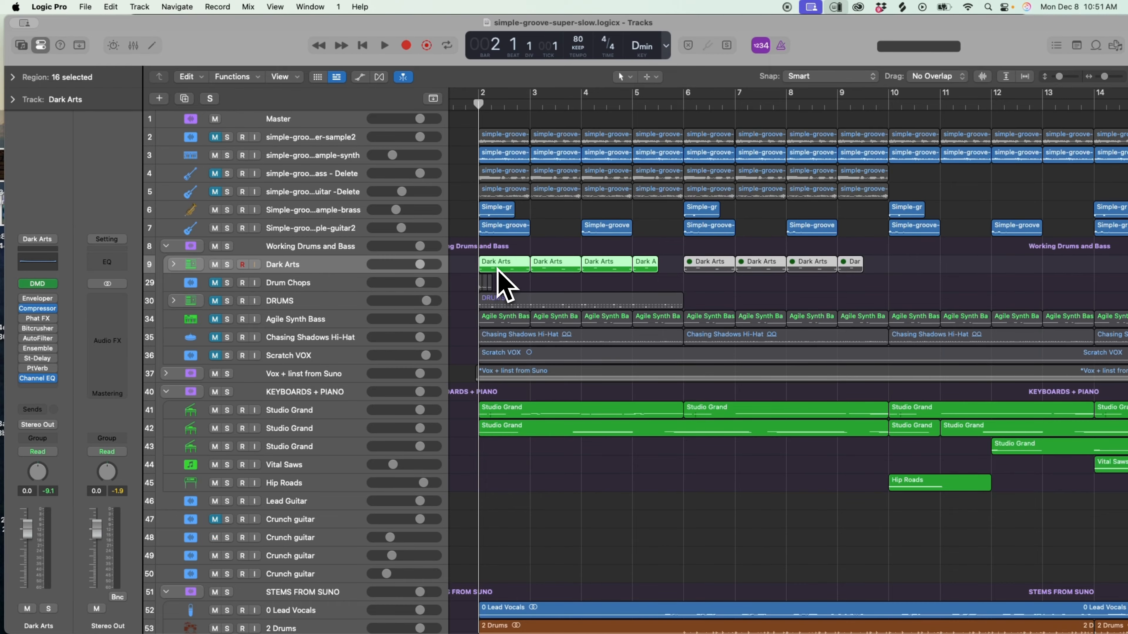
Look through the keyboard, crunch guitar and Suno stem tracks down to the vinyl noise and foley tracks.
scroll(500, 284, "down", 6)
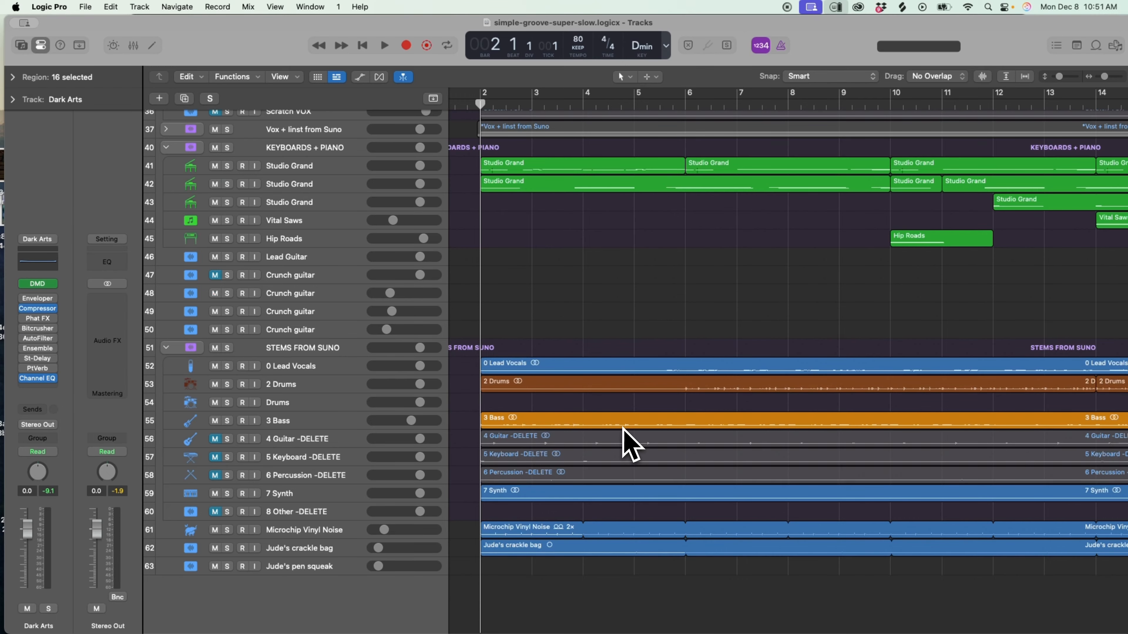
scroll(635, 466, "up", 5)
scroll(704, 466, "left", 1)
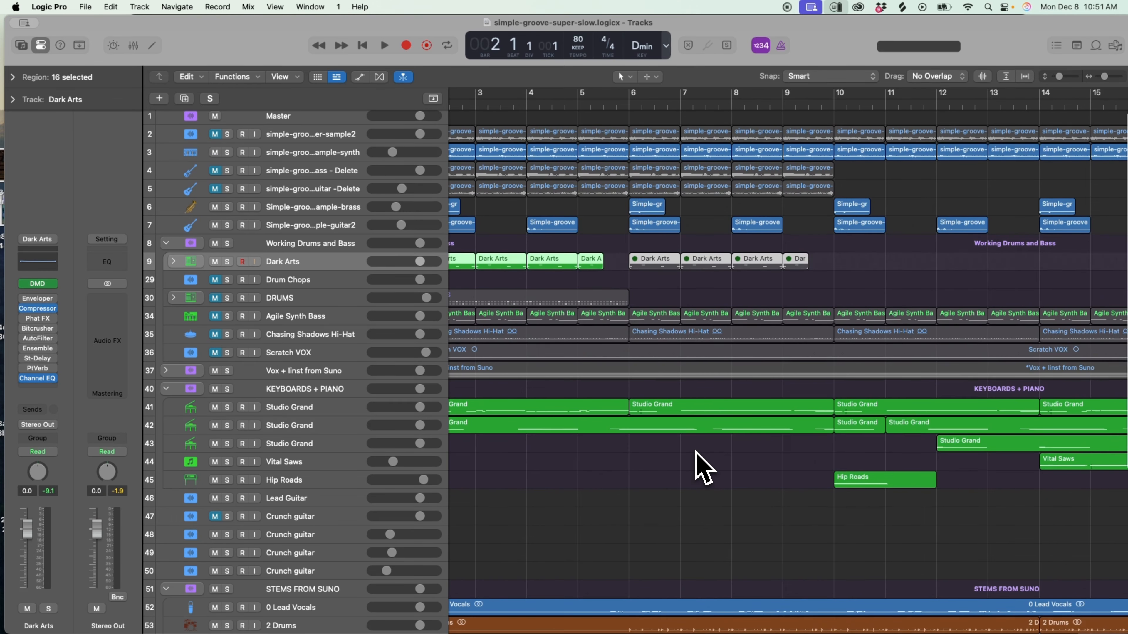
scroll(692, 416, "right", 3)
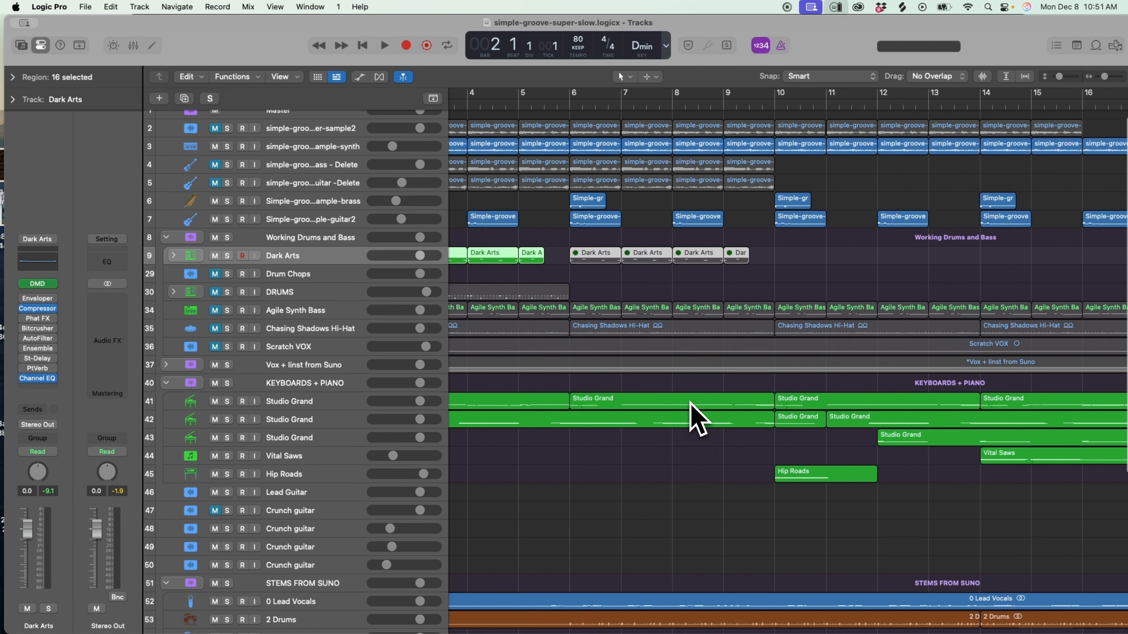
scroll(693, 415, "down", 1)
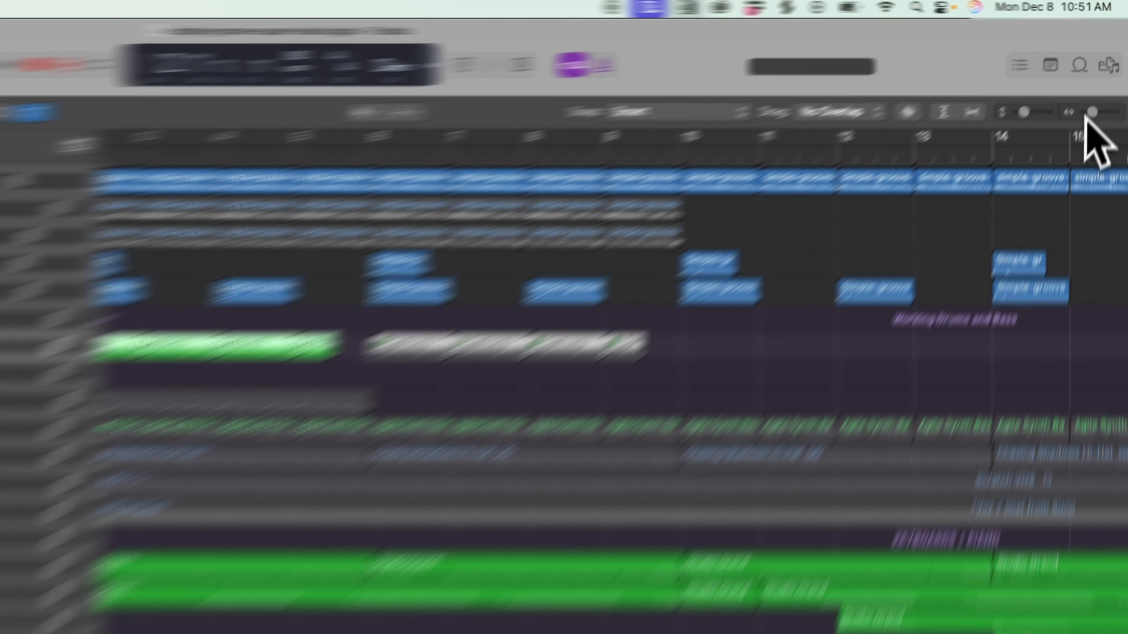
left_click_drag(1104, 77, 1101, 77)
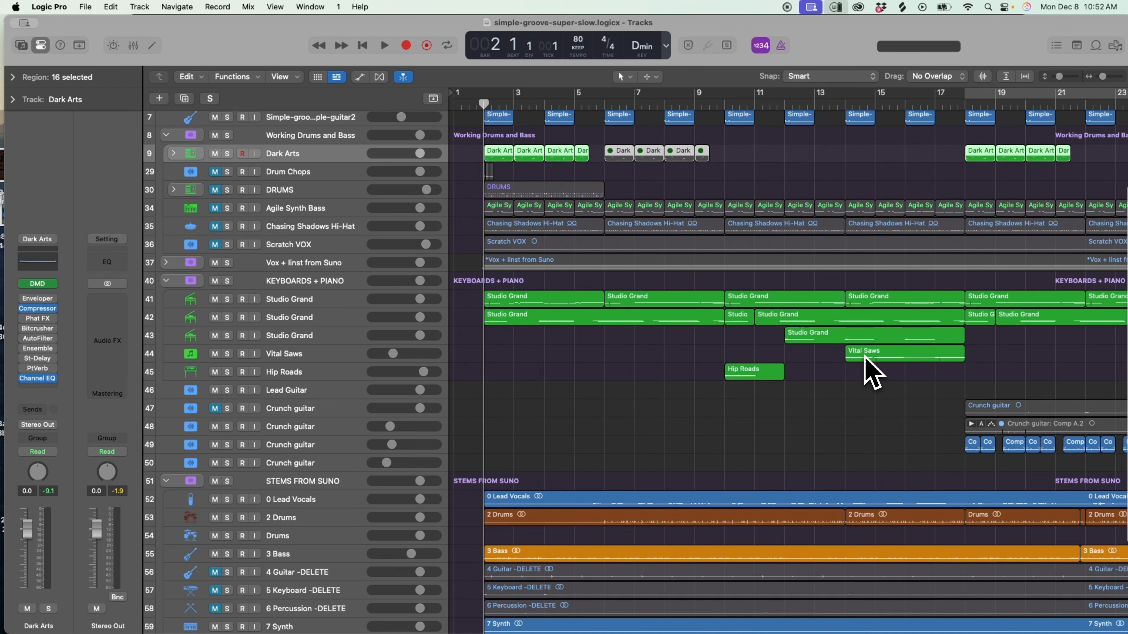
scroll(831, 365, "down", 2)
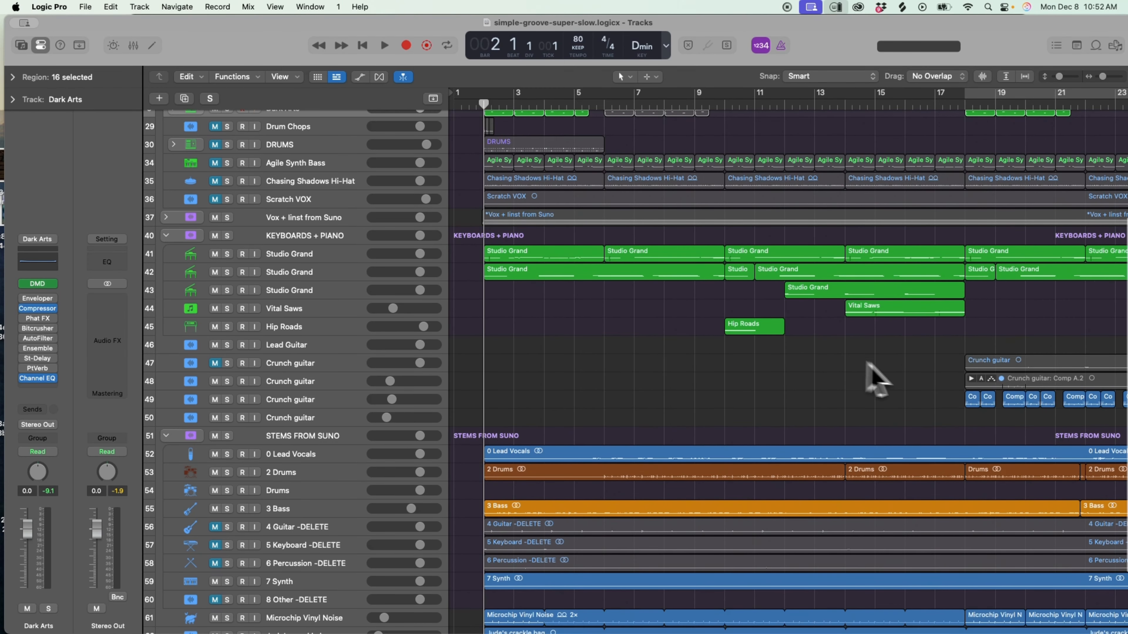
scroll(907, 303, "down", 5)
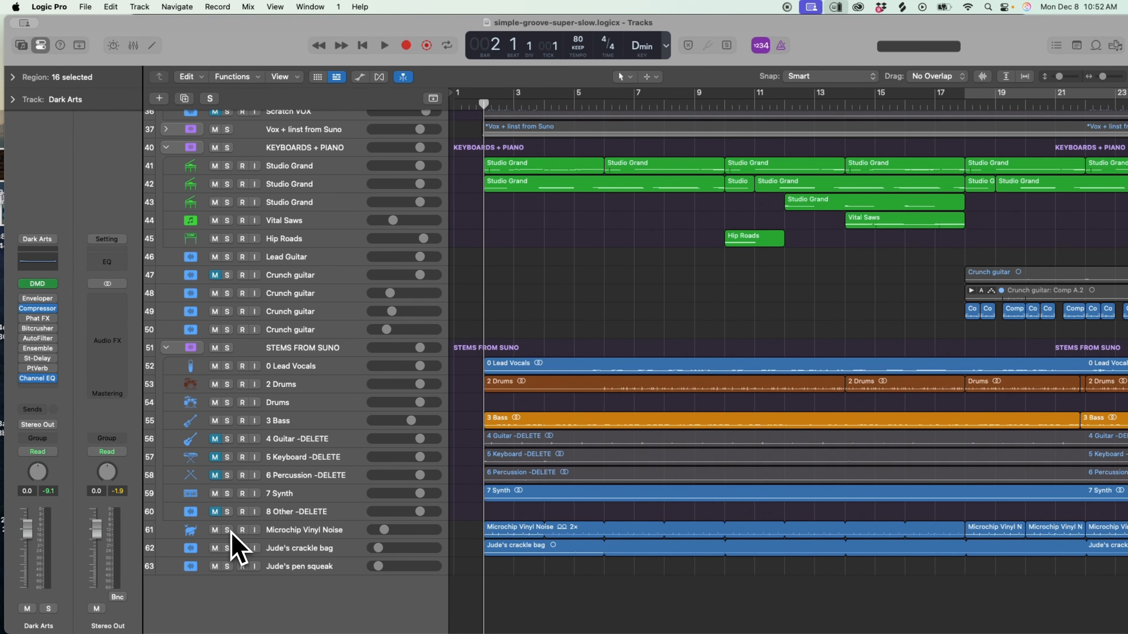
Start playback and audition the Microchip Vinyl Noise track in solo, then clear its solo.
key("space")
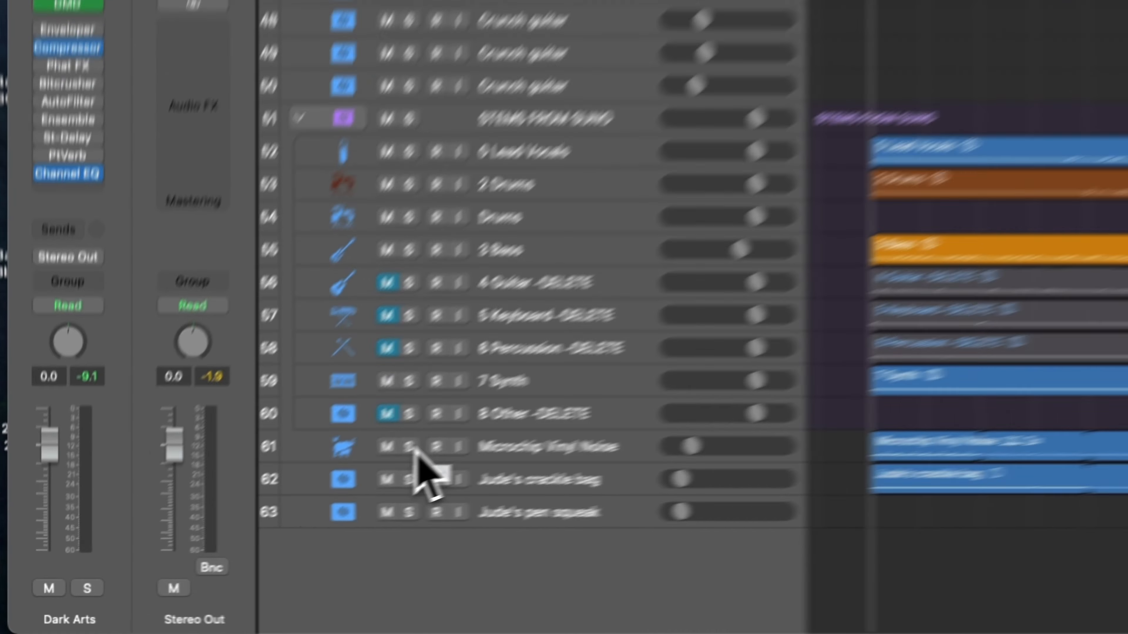
left_click(227, 531)
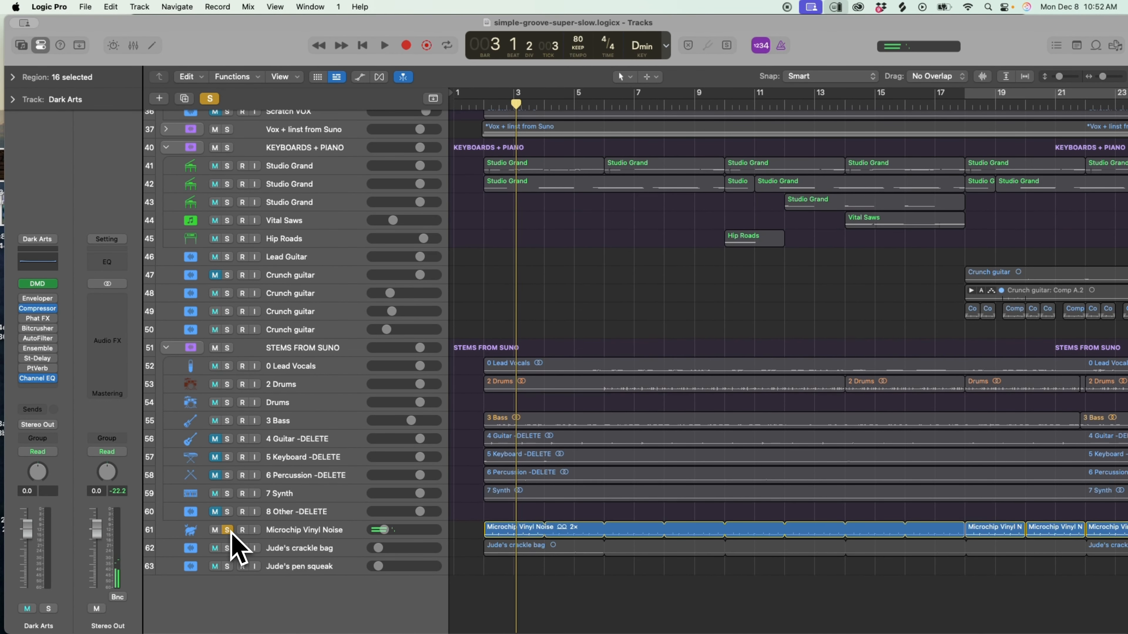
left_click(227, 530)
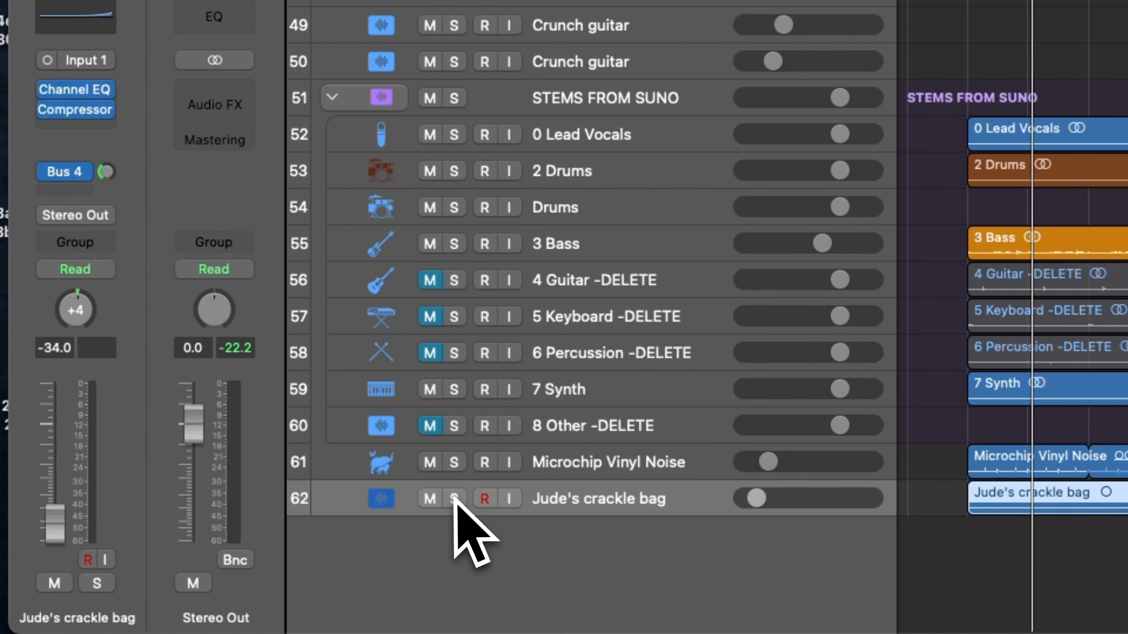
Audition the crackle bag track soloed together with Microchip Vinyl Noise, then clear the solos and return the playhead to bar 2.
left_click(454, 499)
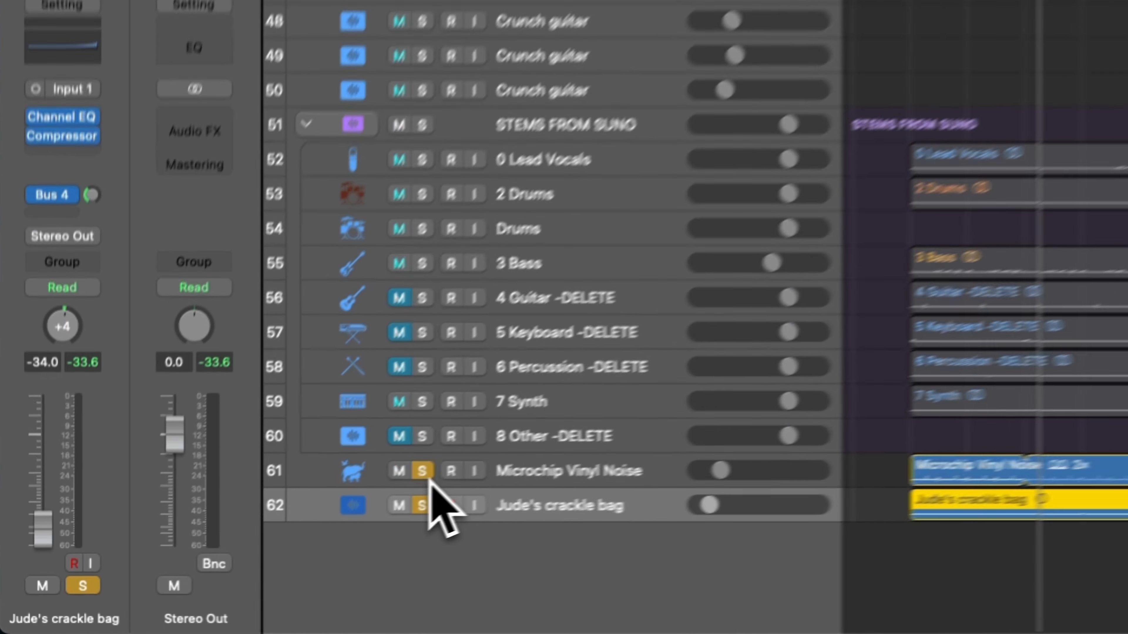
left_click(228, 548)
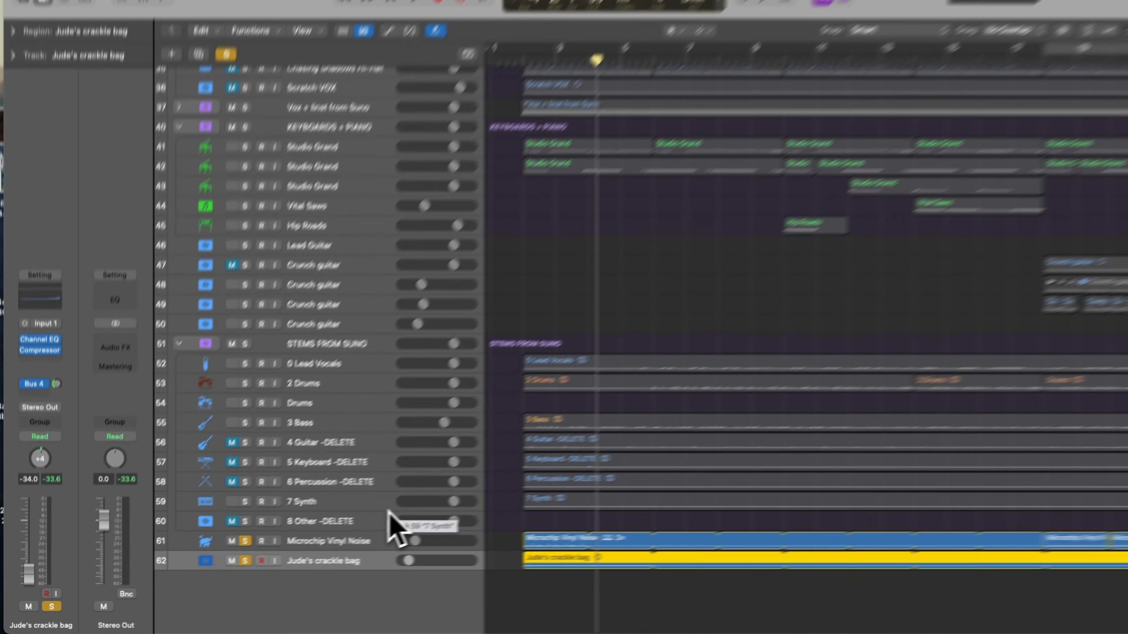
key("space")
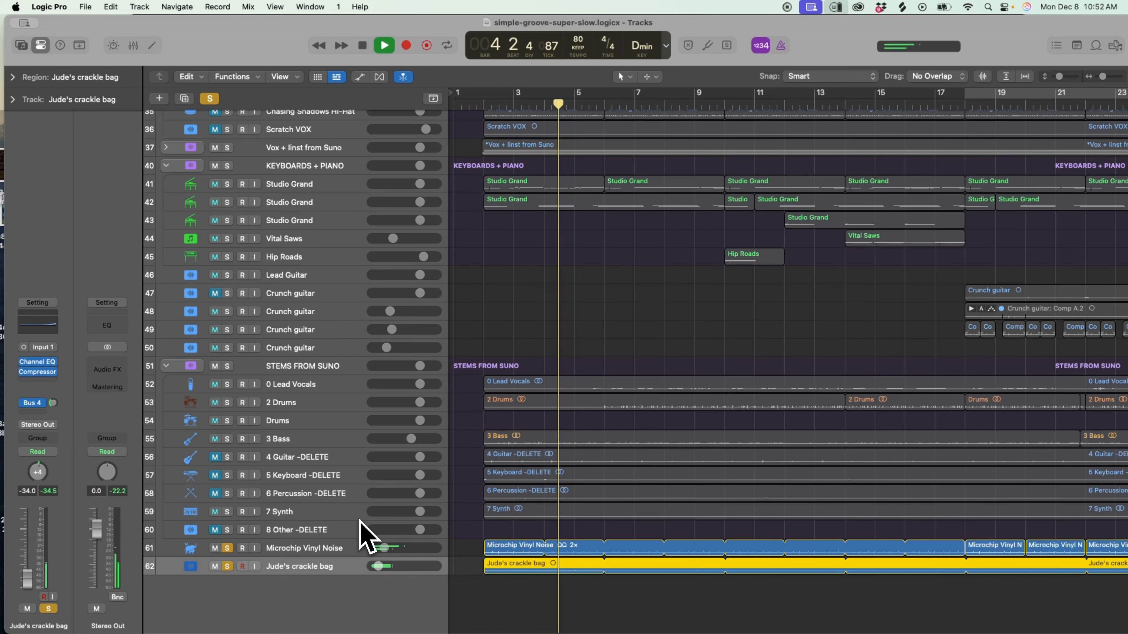
key("space")
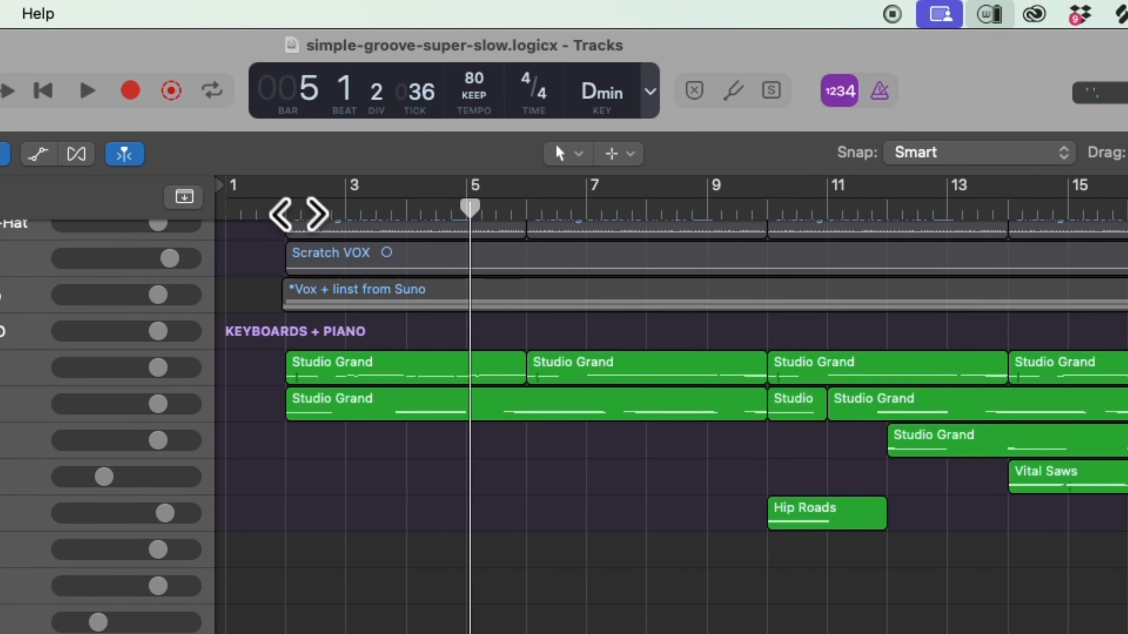
left_click(488, 104)
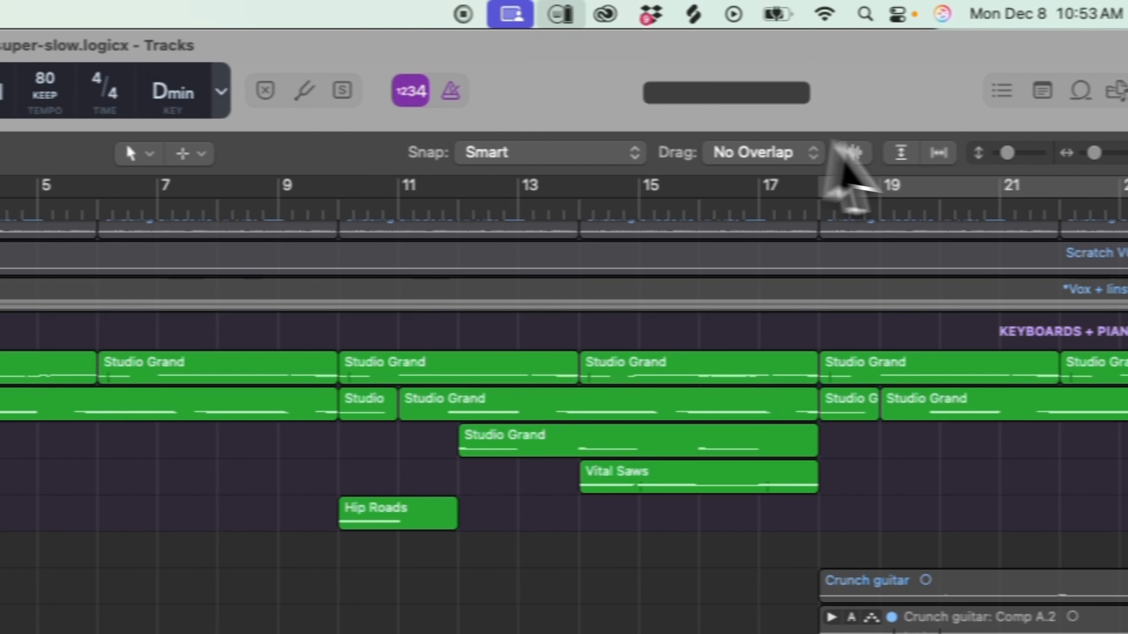
Look over the arrangement from the bounced samples down to the crackle bag track and across to about bar 35.
left_click_drag(1094, 153, 1092, 153)
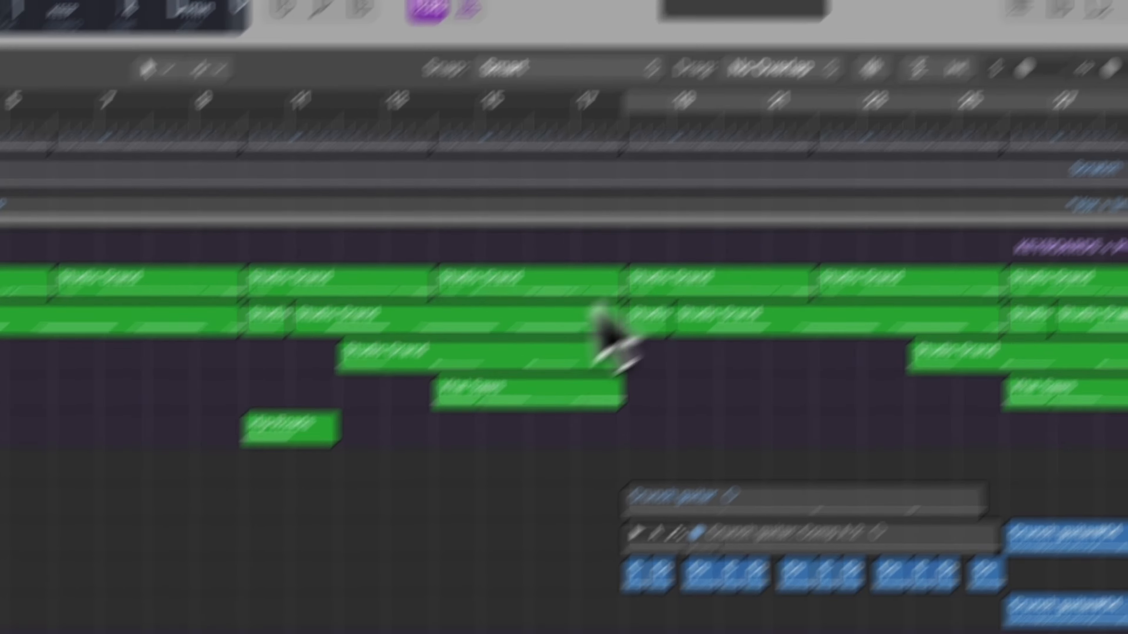
scroll(405, 487, "up", 5)
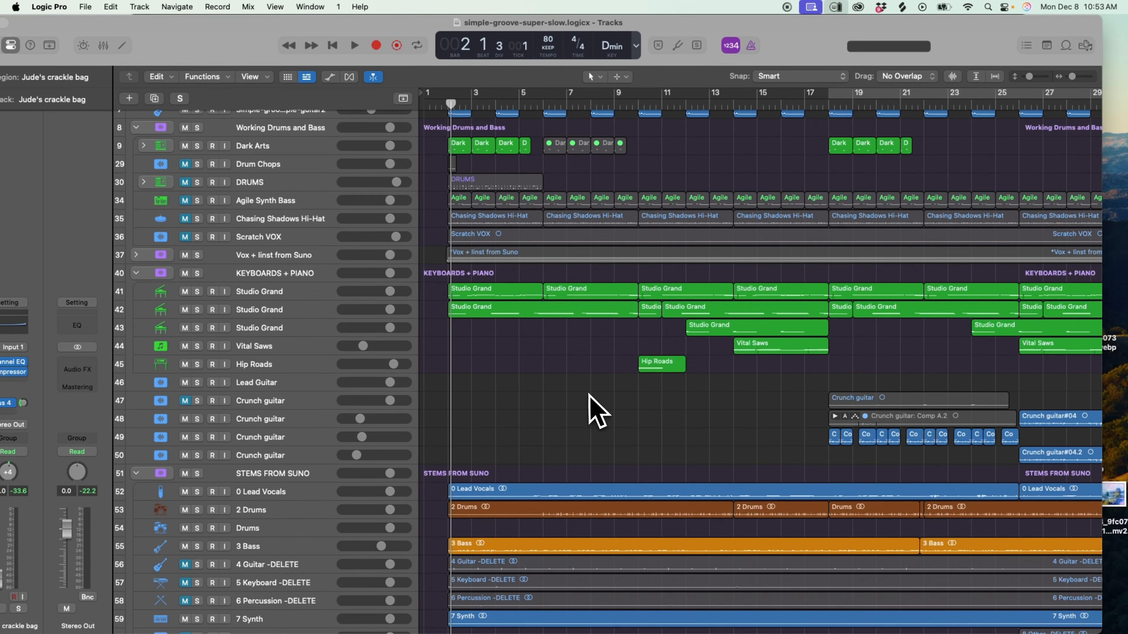
scroll(597, 411, "up", 2)
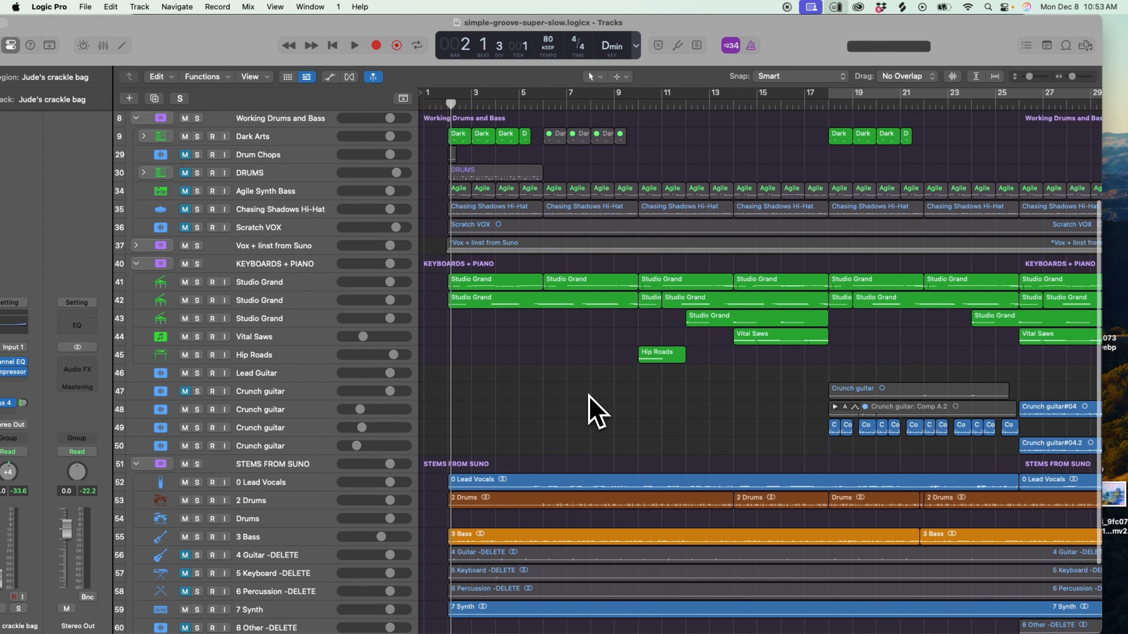
scroll(597, 411, "right", 1)
scroll(597, 411, "down", 5)
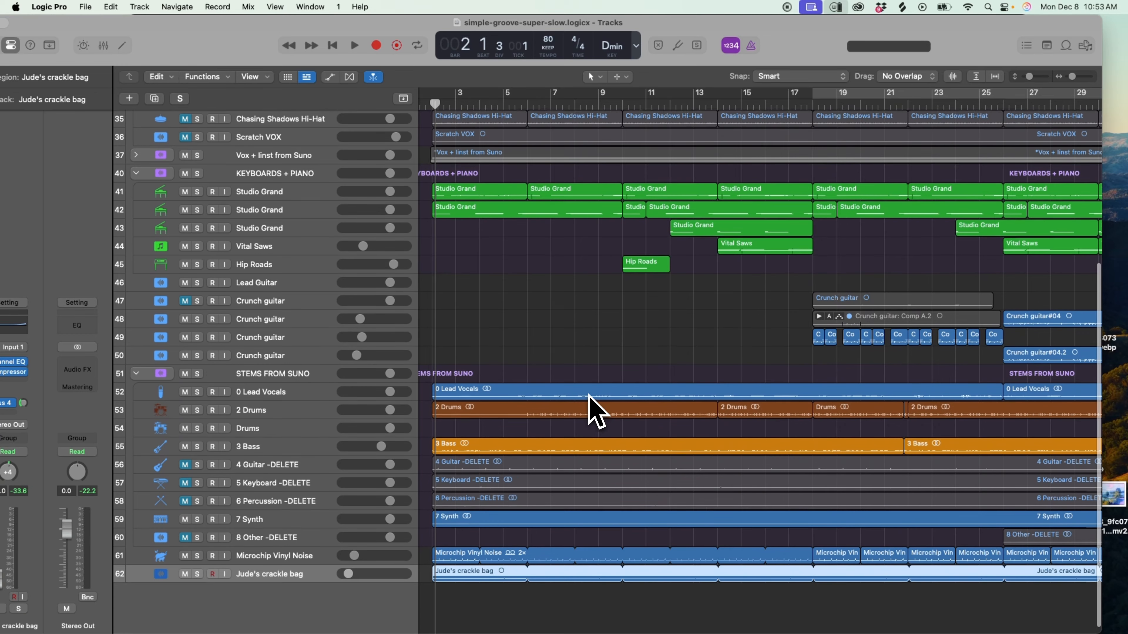
scroll(584, 366, "up", 1)
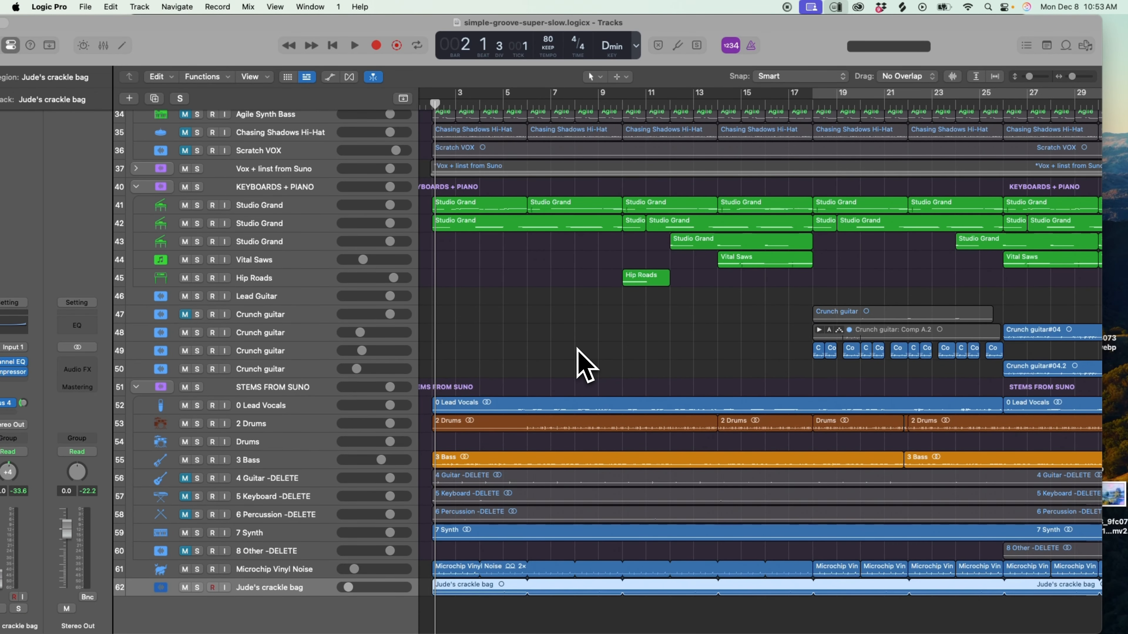
scroll(577, 347, "down", 1)
scroll(577, 347, "left", 1)
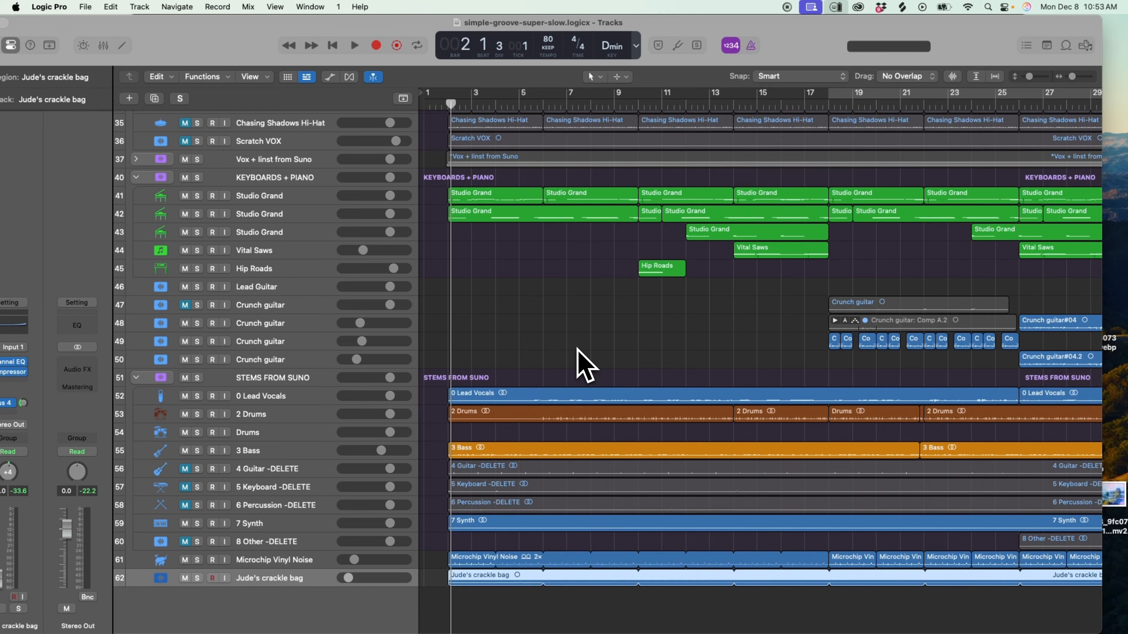
scroll(585, 365, "up", 2)
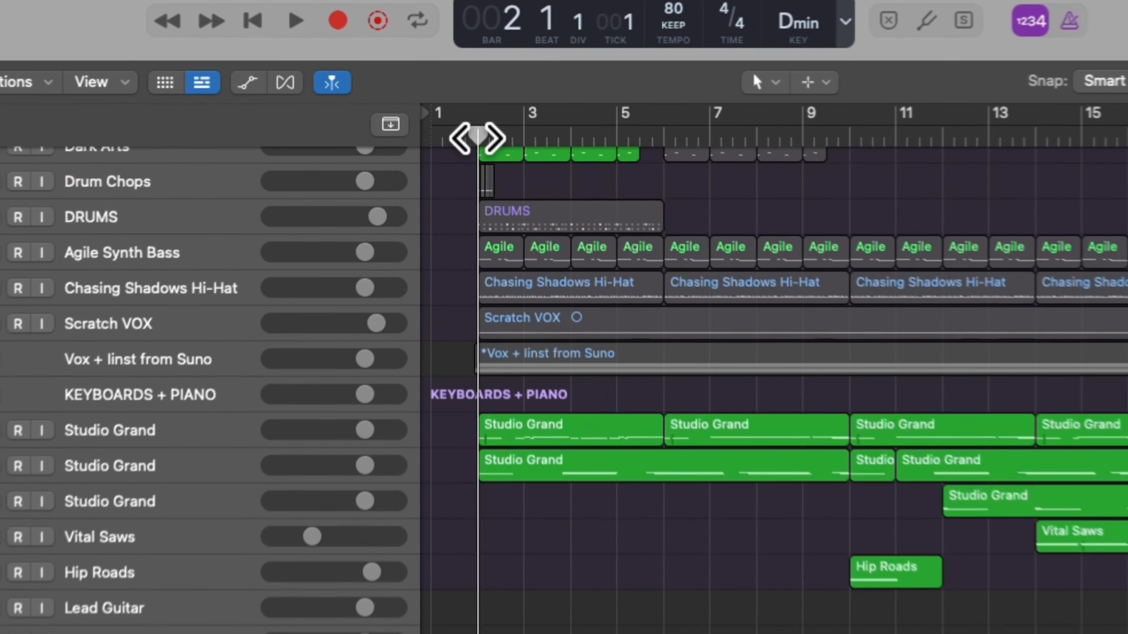
scroll(534, 284, "up", 5)
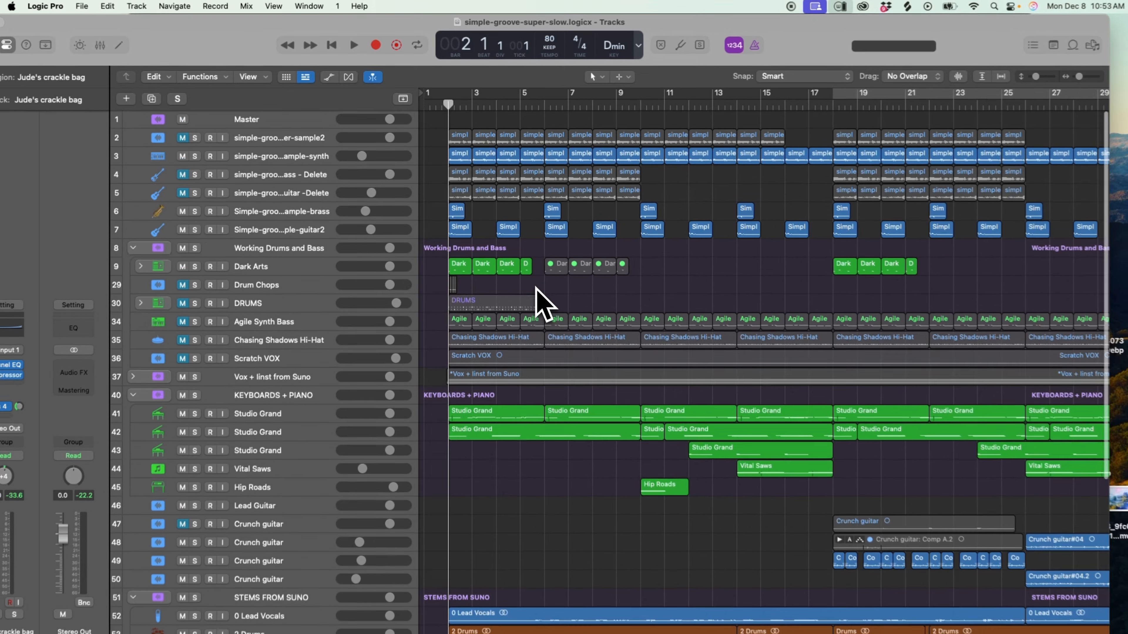
scroll(540, 302, "right", 2)
scroll(540, 302, "down", 5)
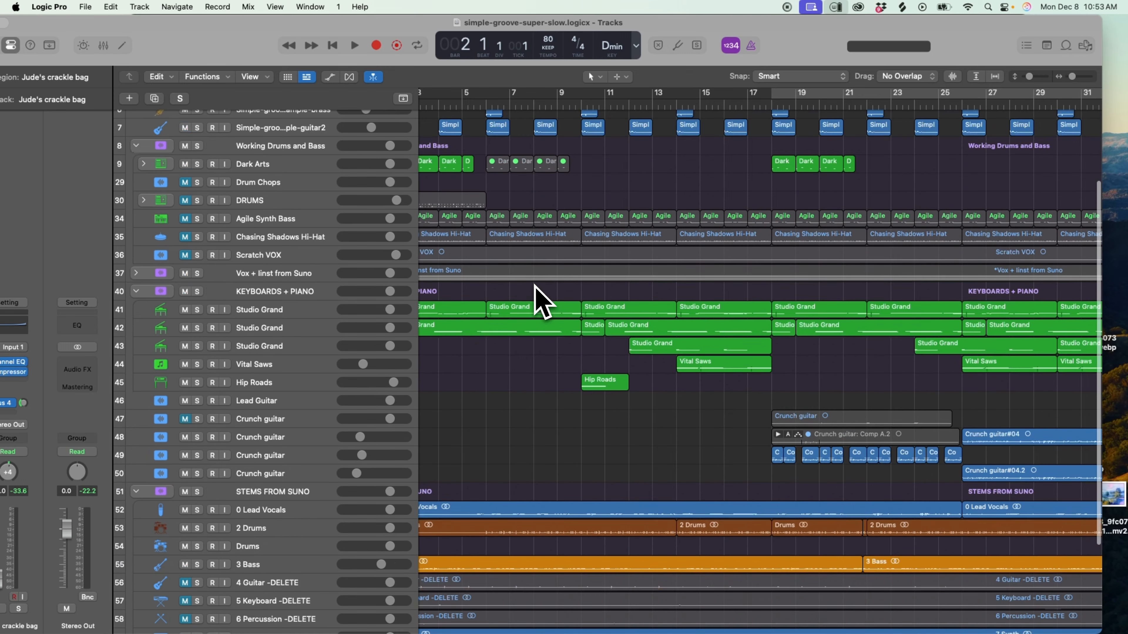
scroll(539, 302, "right", 3)
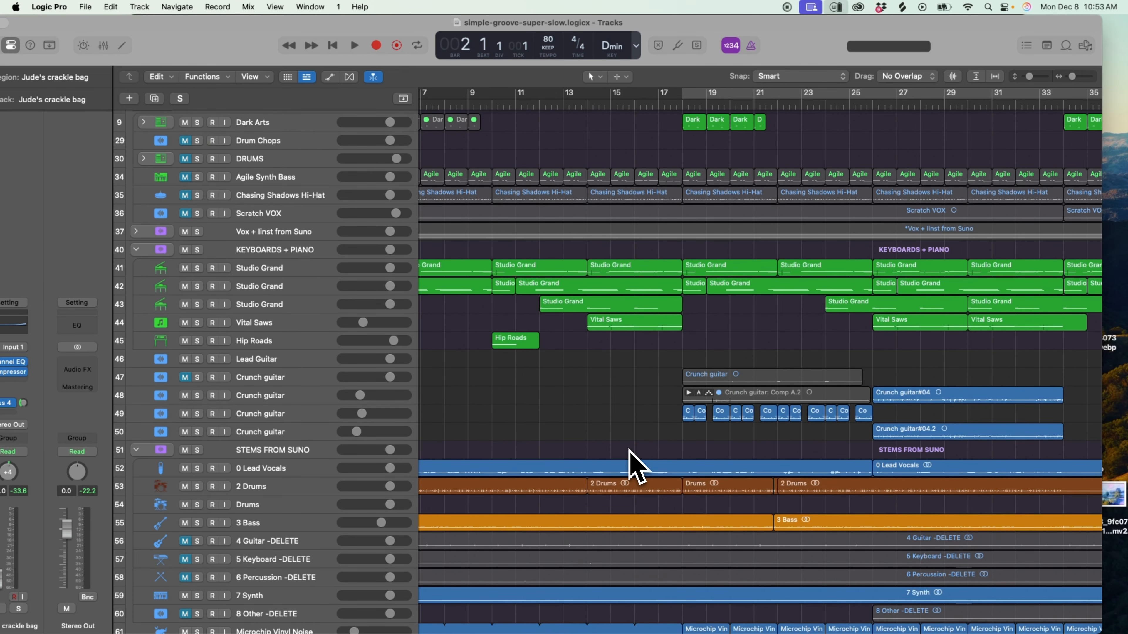
scroll(637, 449, "left", 3)
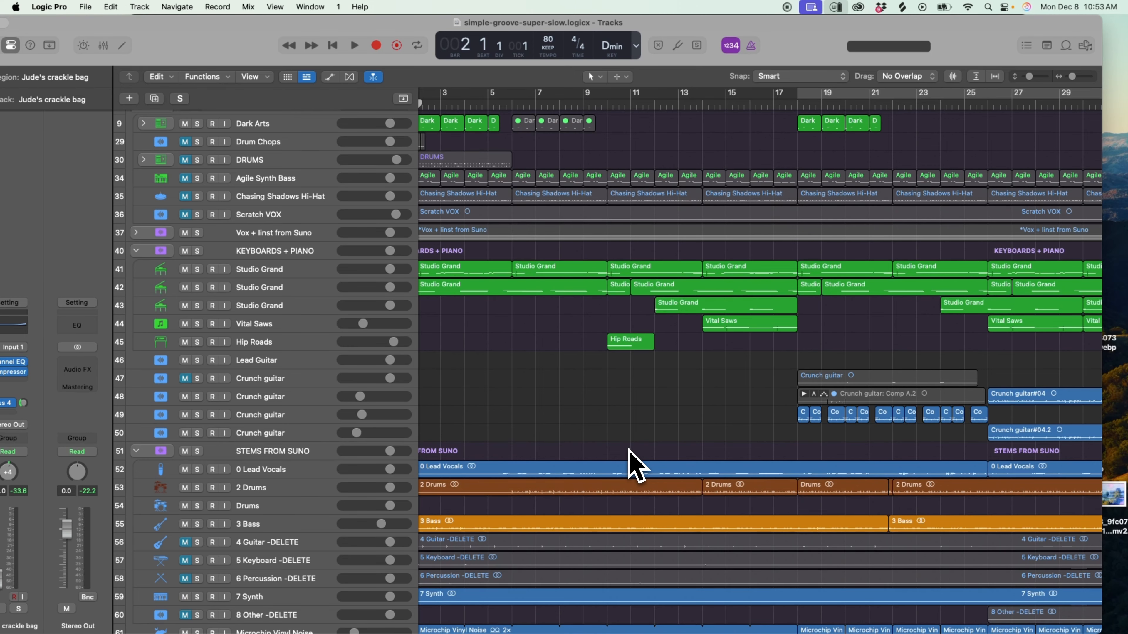
scroll(628, 449, "down", 5)
Switch to Suno and fill the cover's lyrics with repeated copies of the "(Ooh)" line.
mouse_move(368, 632)
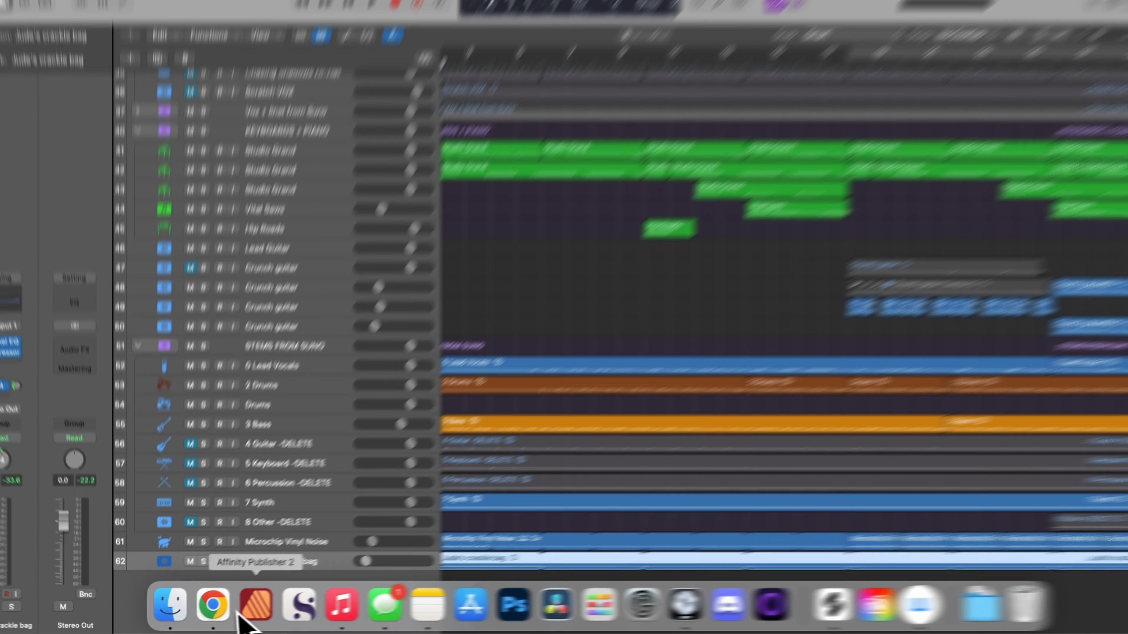
left_click(212, 605)
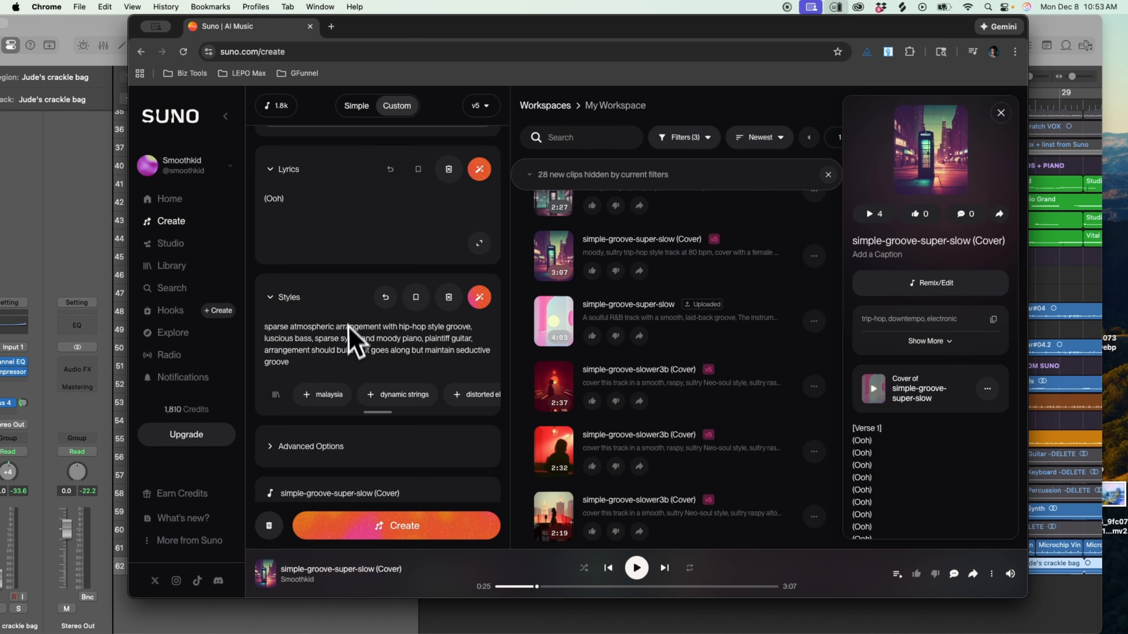
key("Return")
key("super+v")
key("super+v")
key("super+v")
key("super+v")
left_click_drag(284, 239, 265, 202)
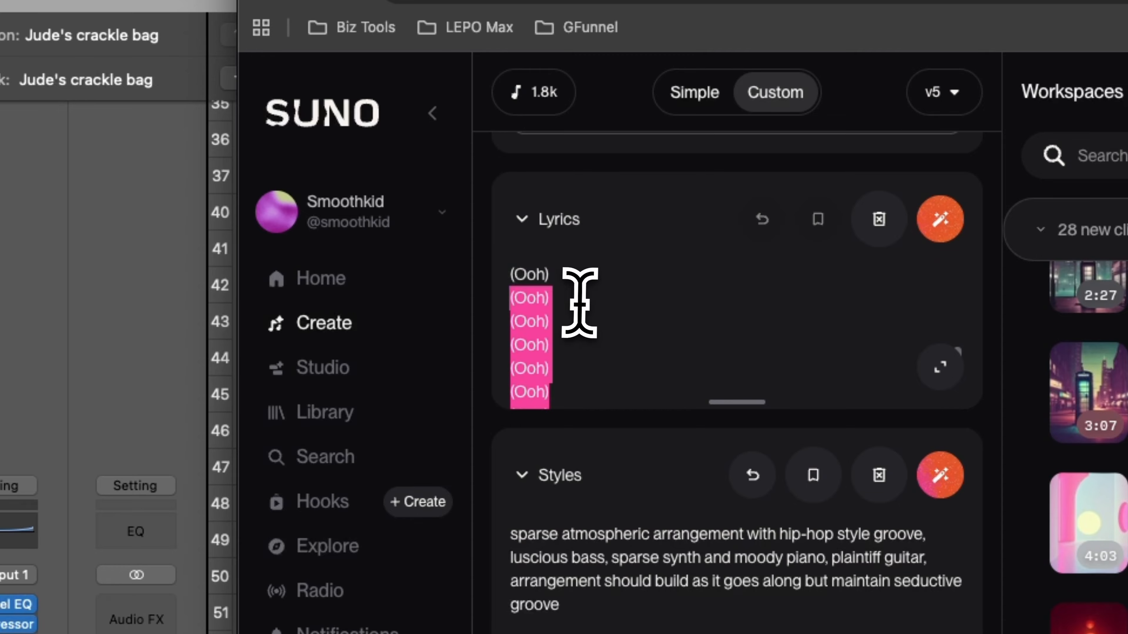
mouse_move(513, 286)
left_mouse_down()
mouse_move(504, 288)
mouse_move(546, 285)
mouse_move(516, 276)
left_mouse_up()
left_click(582, 285)
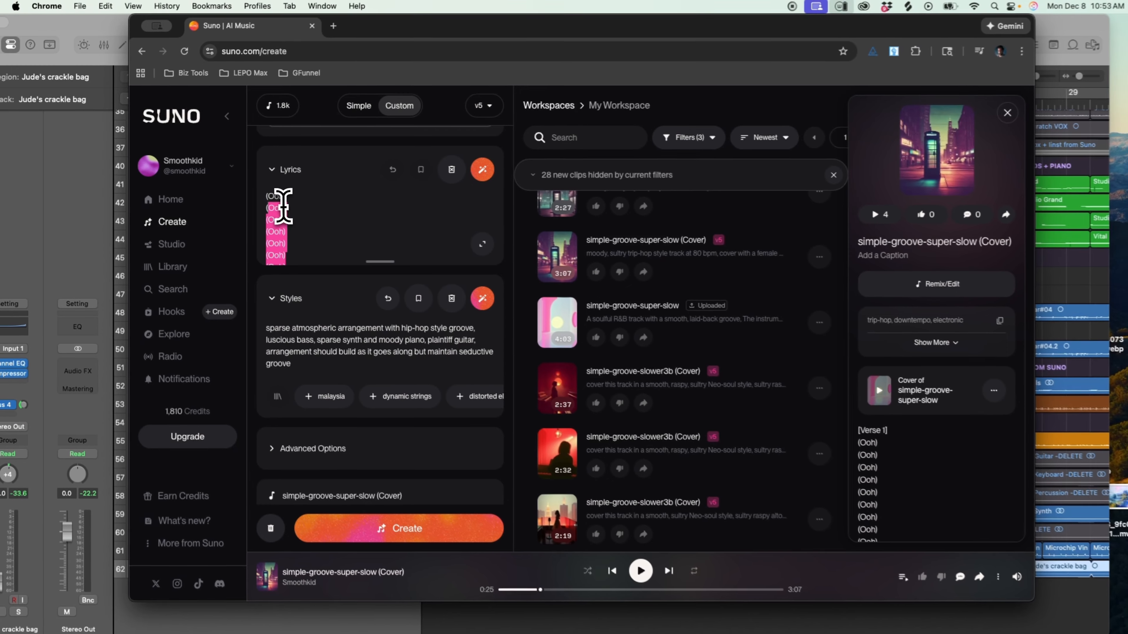
left_click(358, 241)
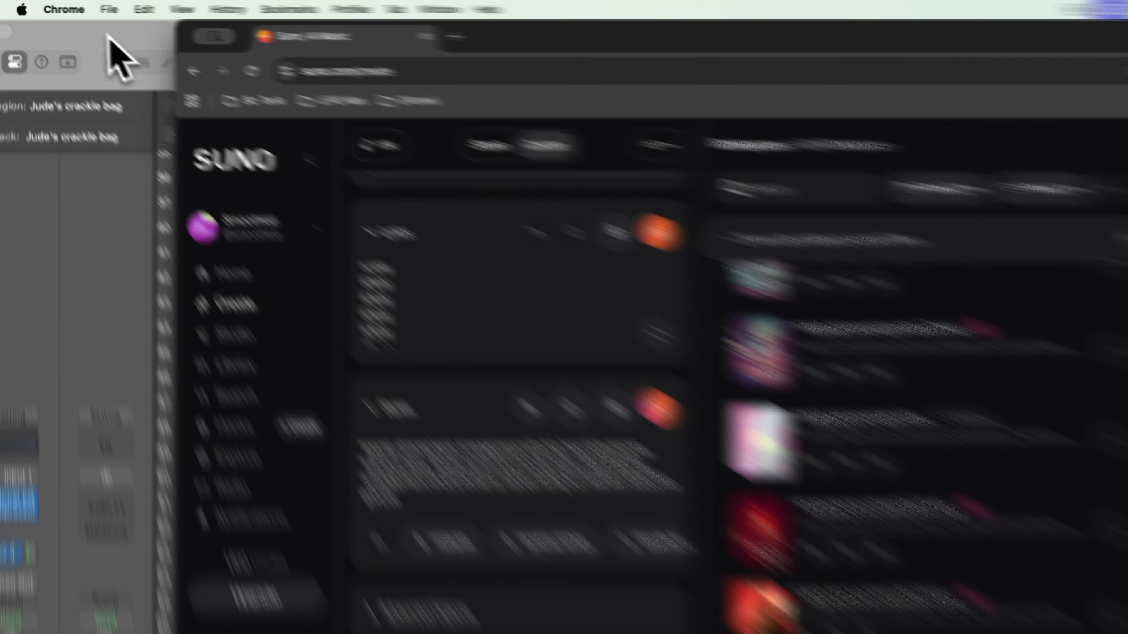
Return to Logic Pro, reduce the horizontal and vertical zoom of the Tracks area, and play the full arrangement from bar 2.
left_click(79, 26)
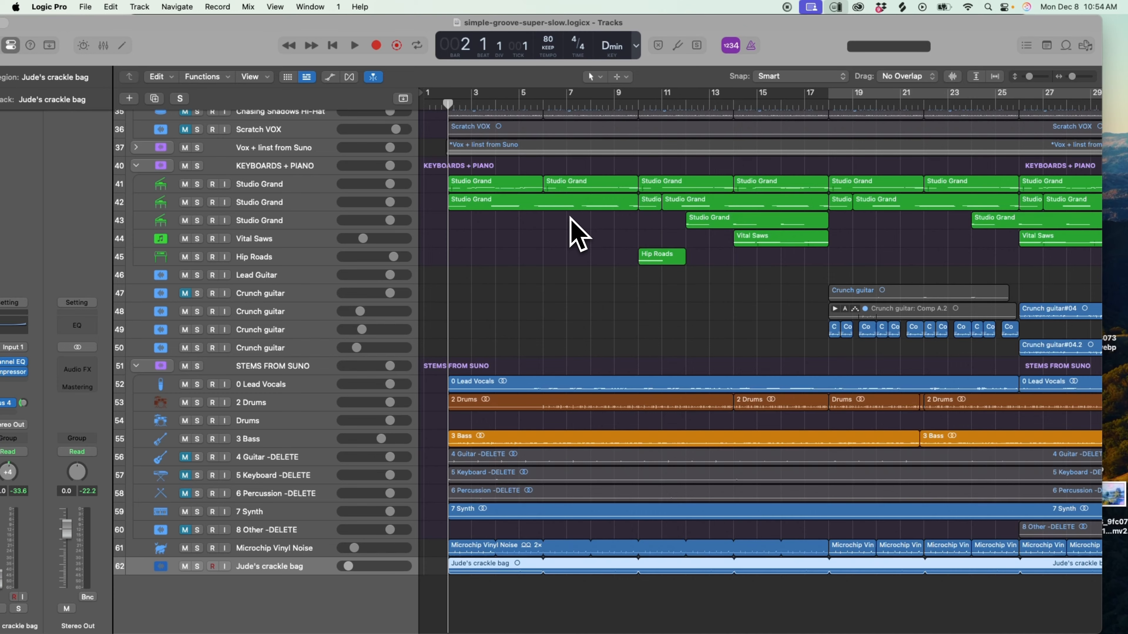
left_click_drag(1073, 77, 1071, 77)
left_click_drag(1029, 77, 1027, 77)
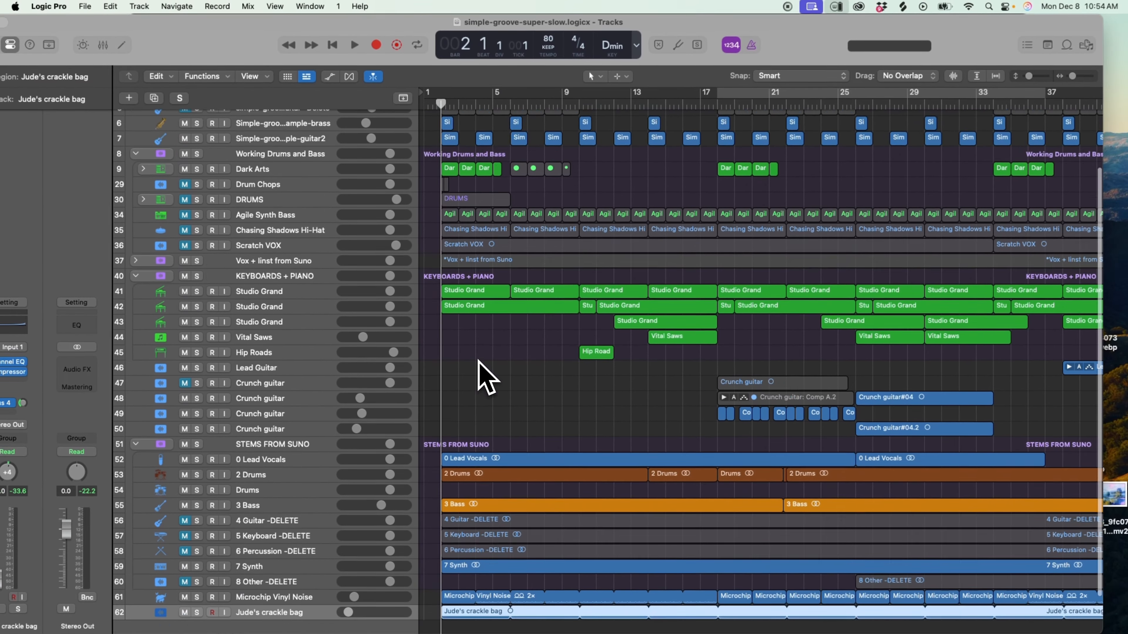
scroll(547, 333, "down", 3)
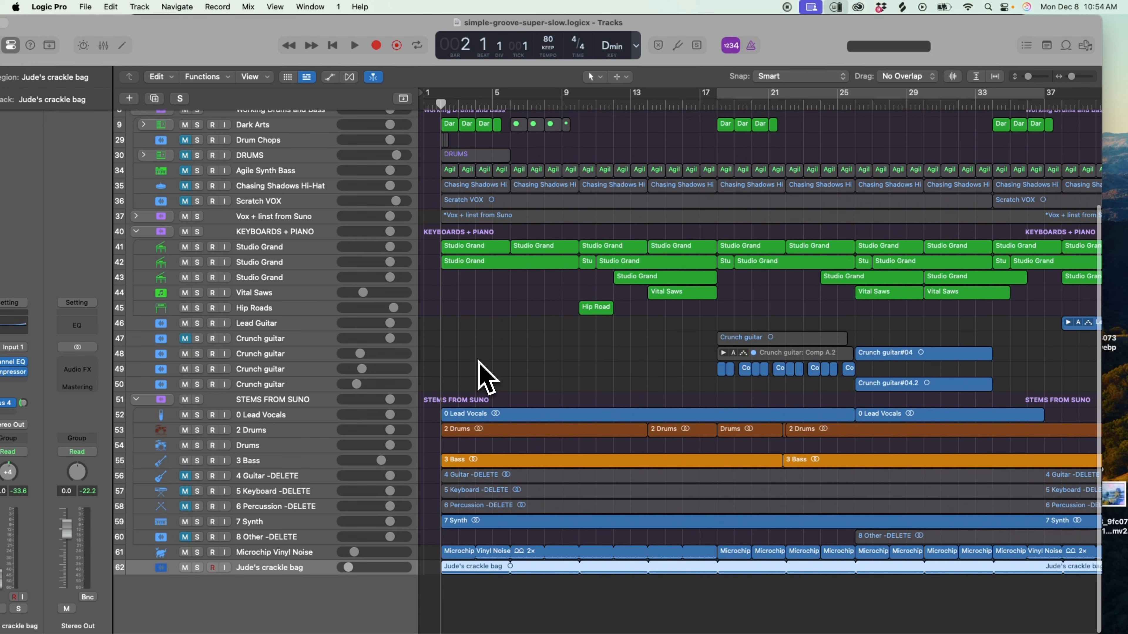
key("space")
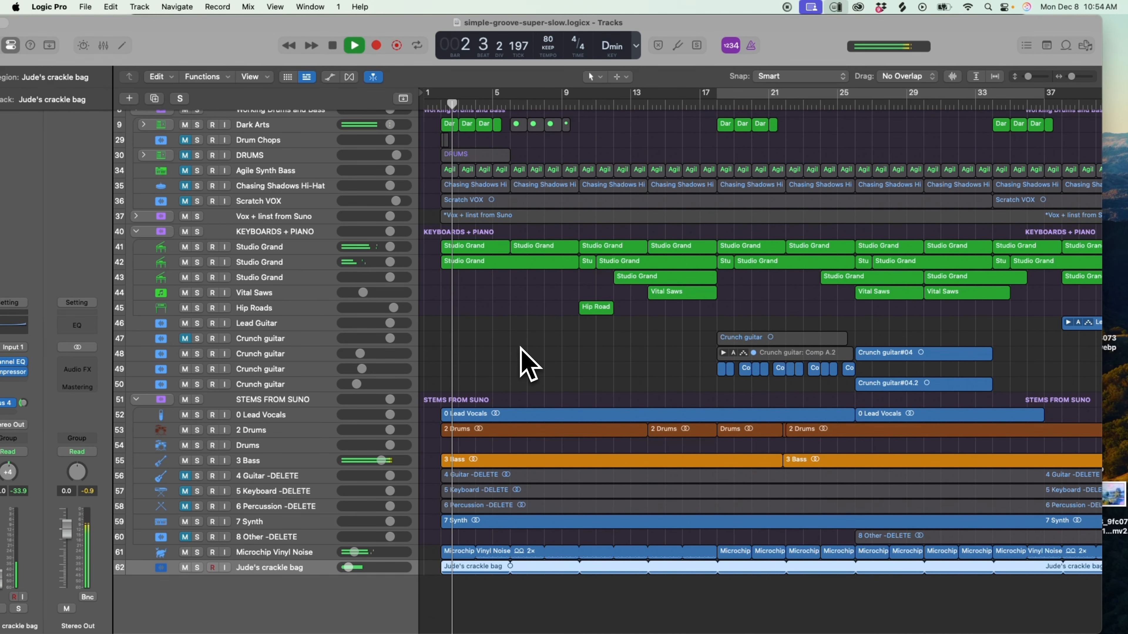
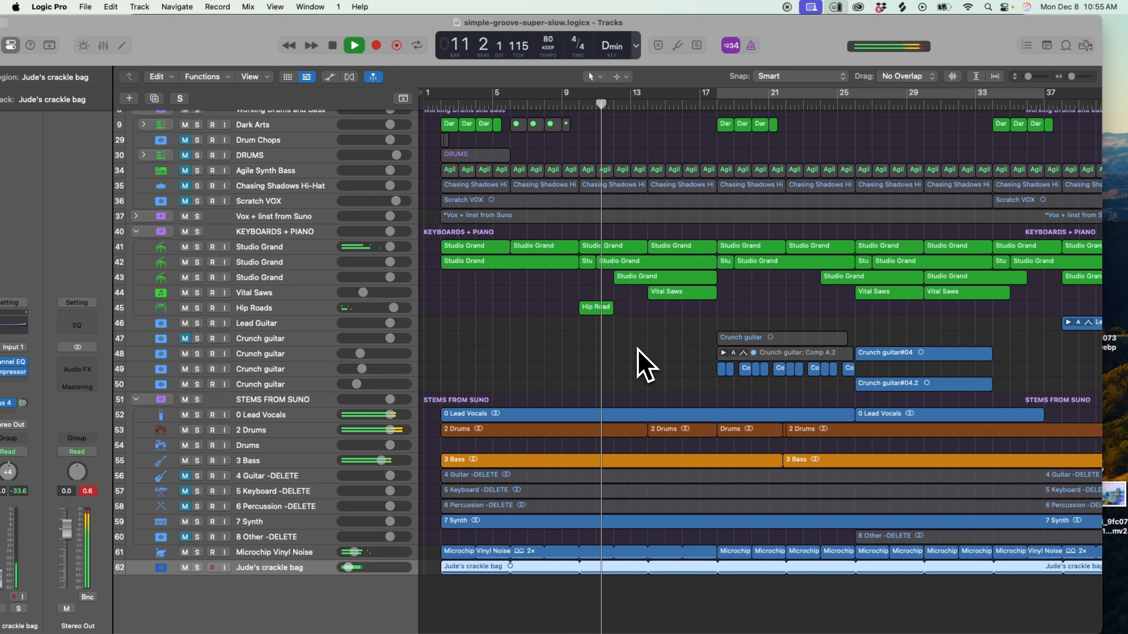
Check the arrangement around bars 9 to 45, then enlarge the track height and timeline zoom around the KEYBOARDS + PIANO tracks.
scroll(695, 318, "right", 3)
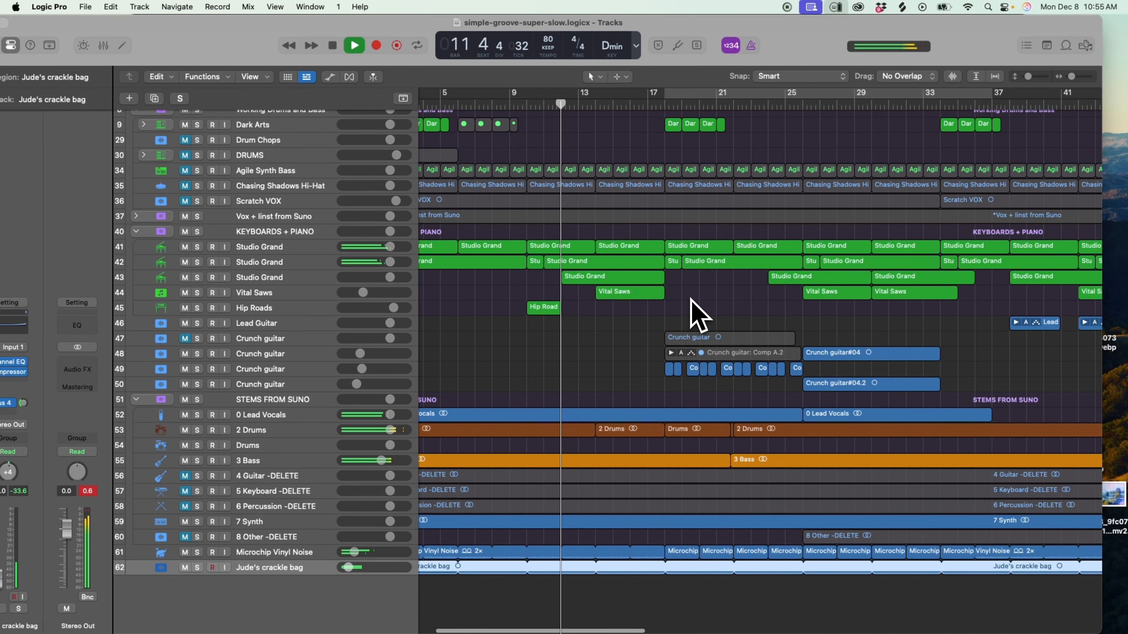
scroll(695, 318, "right", 2)
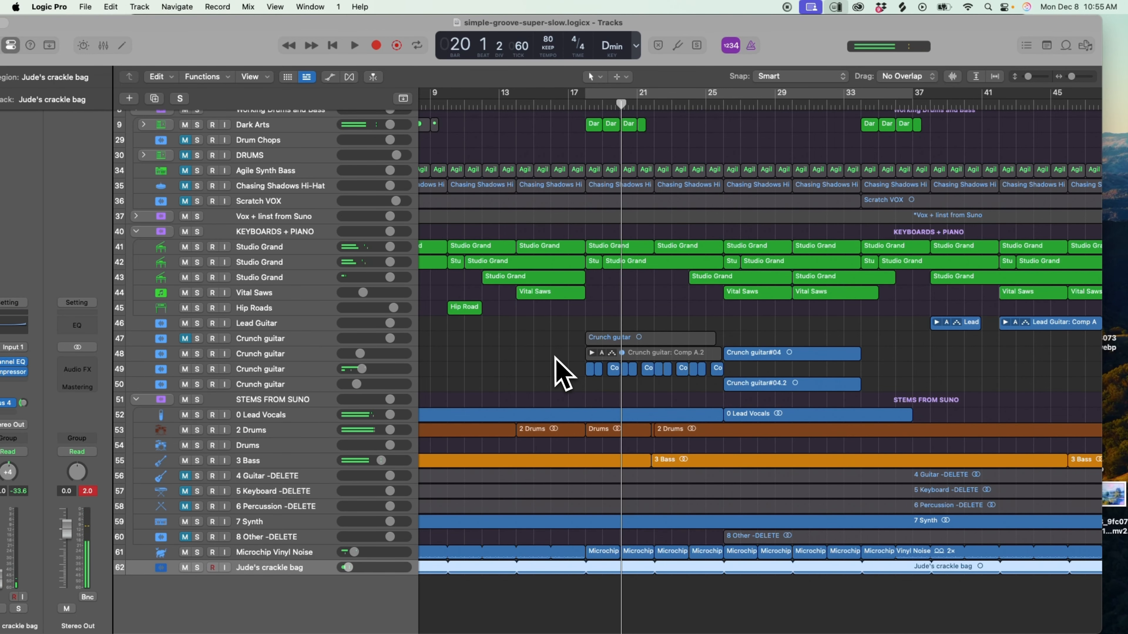
scroll(553, 354, "left", 5)
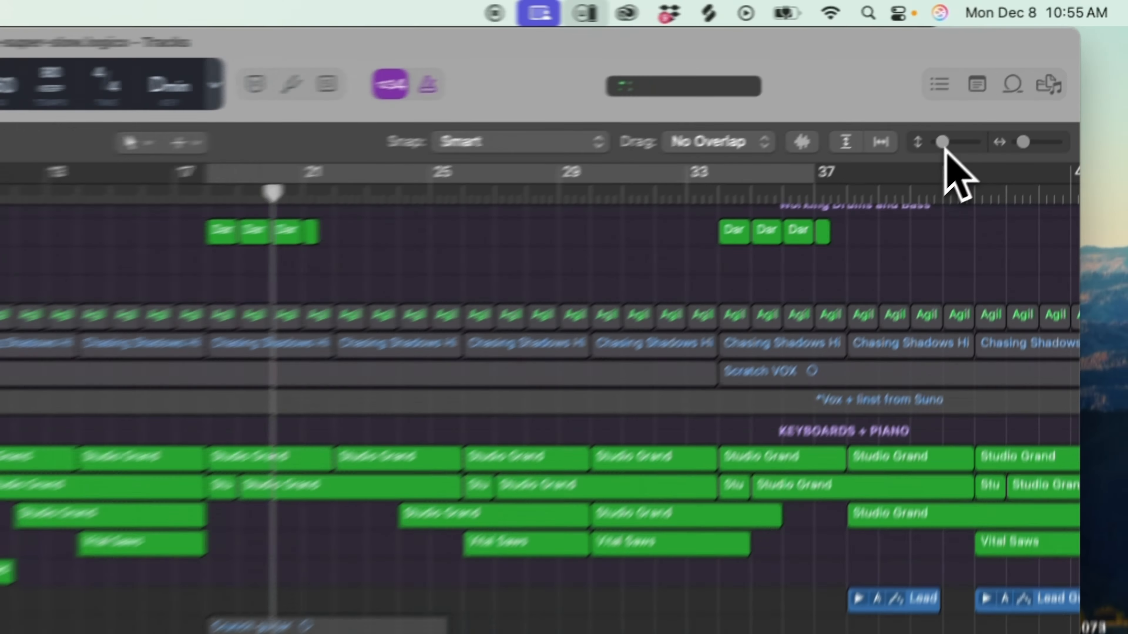
left_click_drag(1028, 77, 1031, 79)
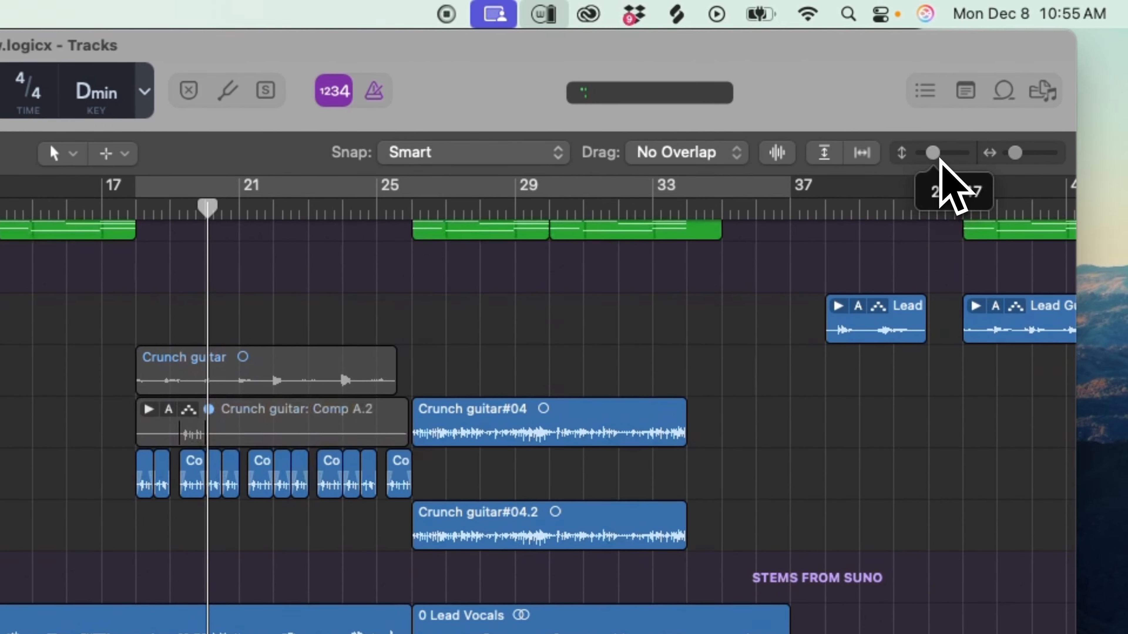
scroll(958, 210, "up", 10)
left_click_drag(1015, 152, 1021, 154)
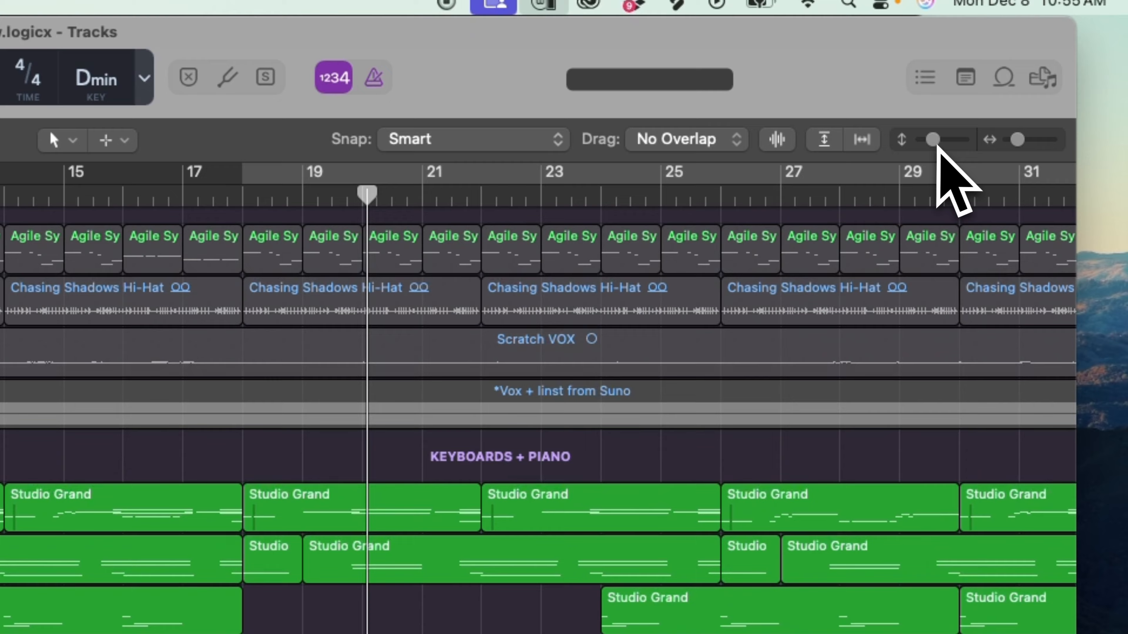
scroll(1117, 32, "down", 2)
left_click_drag(1017, 149, 1019, 153)
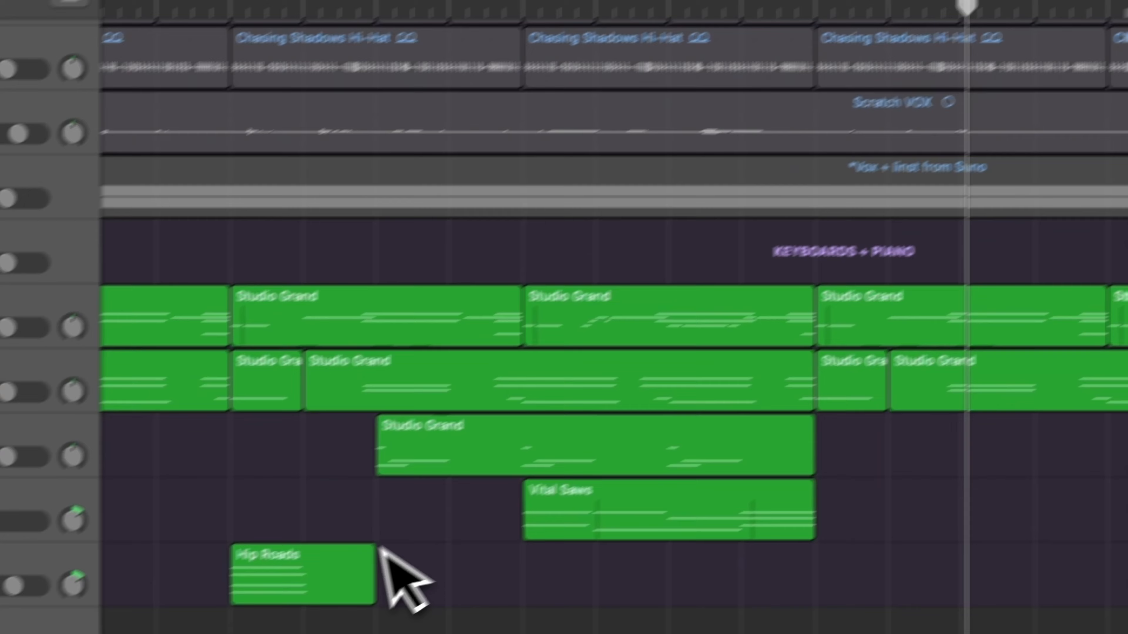
Play the keyboard section from bar 10, and place the playhead at bar 12 where the third Studio Grand part starts.
scroll(391, 544, "left", 3)
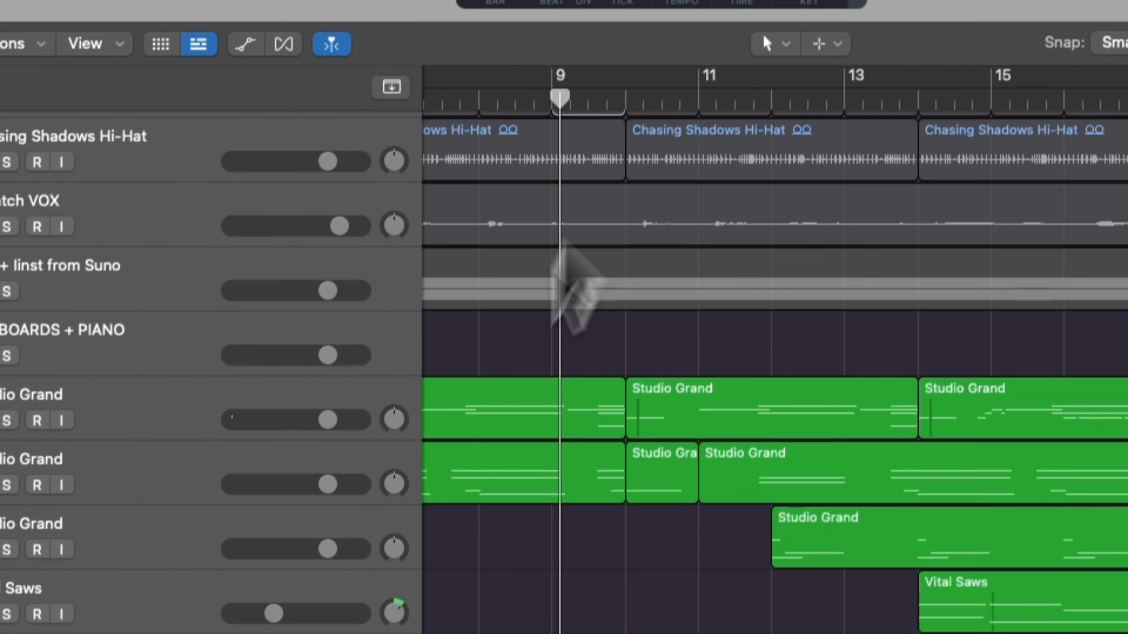
left_click(622, 103)
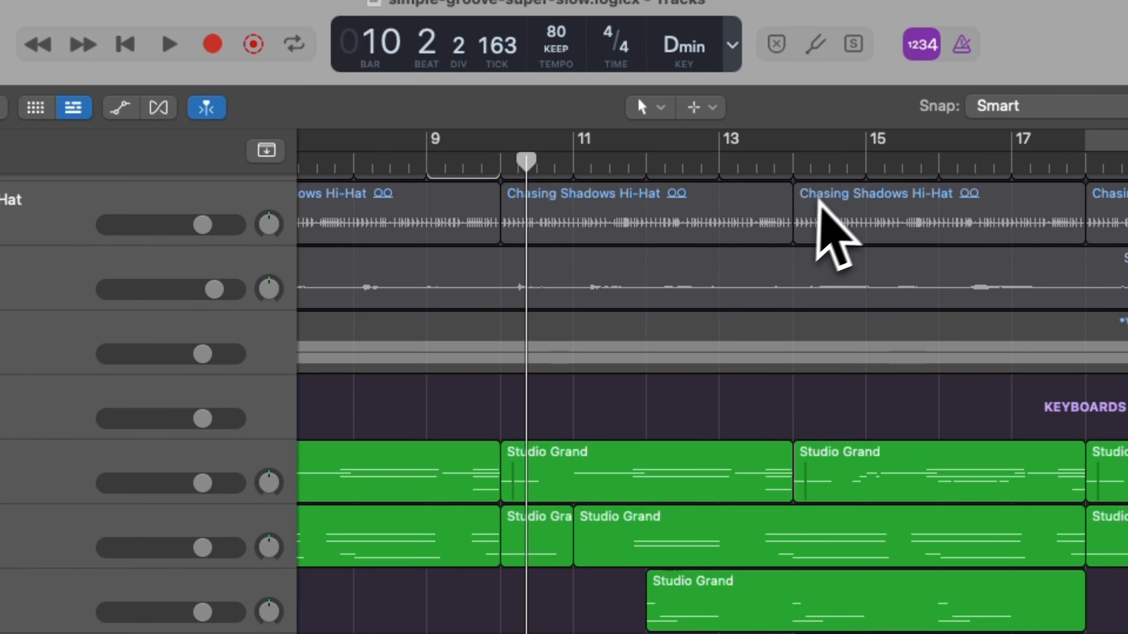
left_click(649, 174)
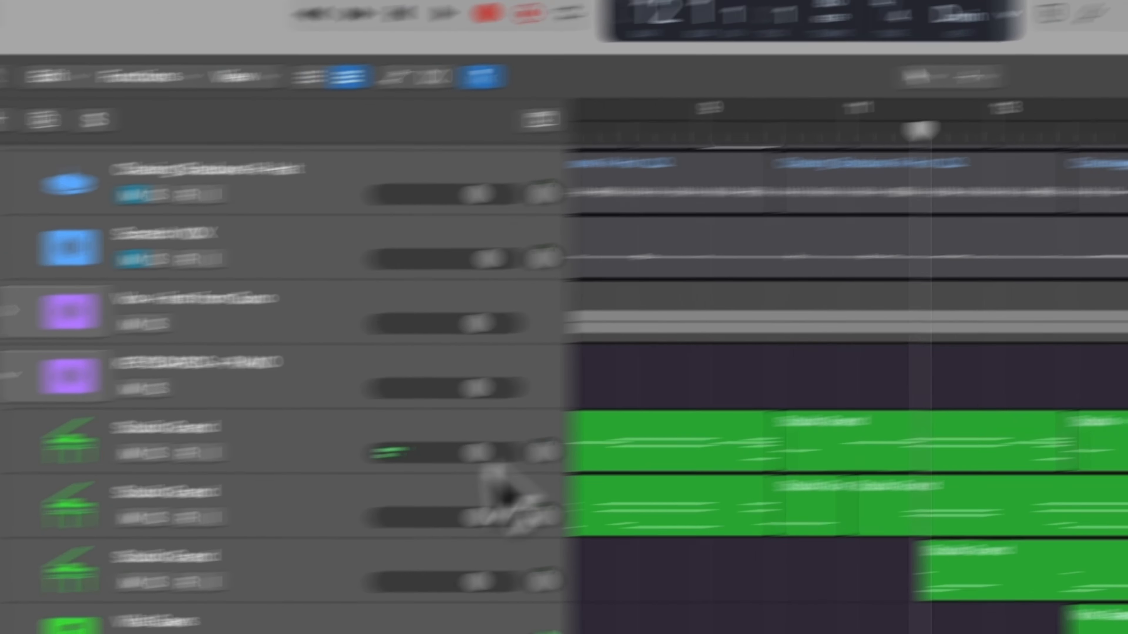
Examine the Deep Grain preset's effect chain in Guitar Rig 7 FX on Studio Grand track 43, then close the plug-in.
left_click(26, 589)
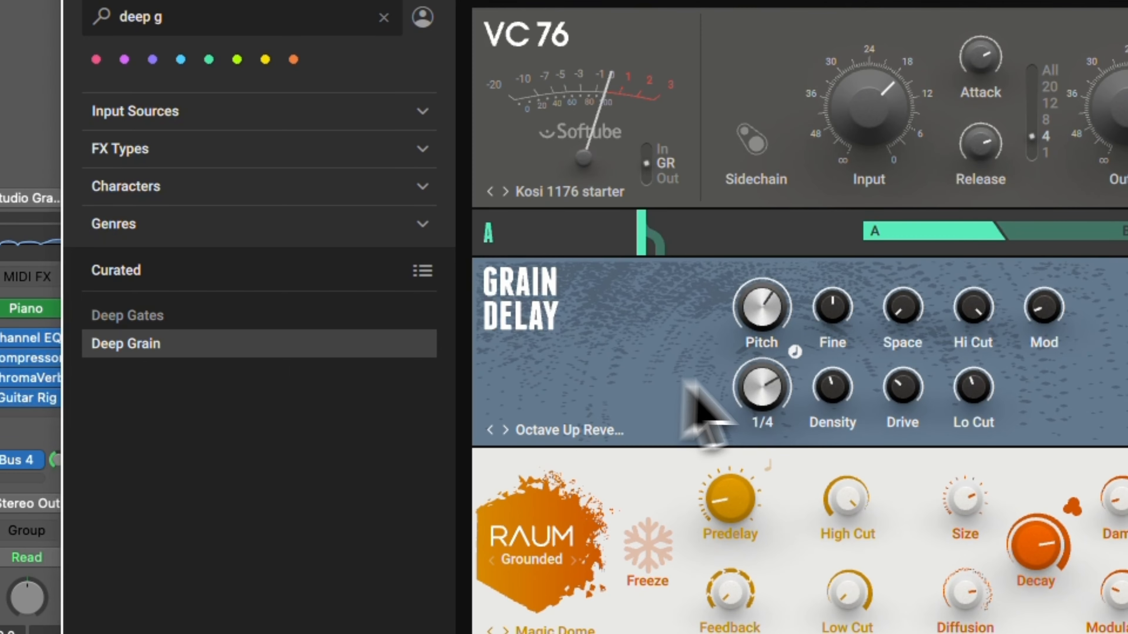
scroll(695, 384, "down", 3)
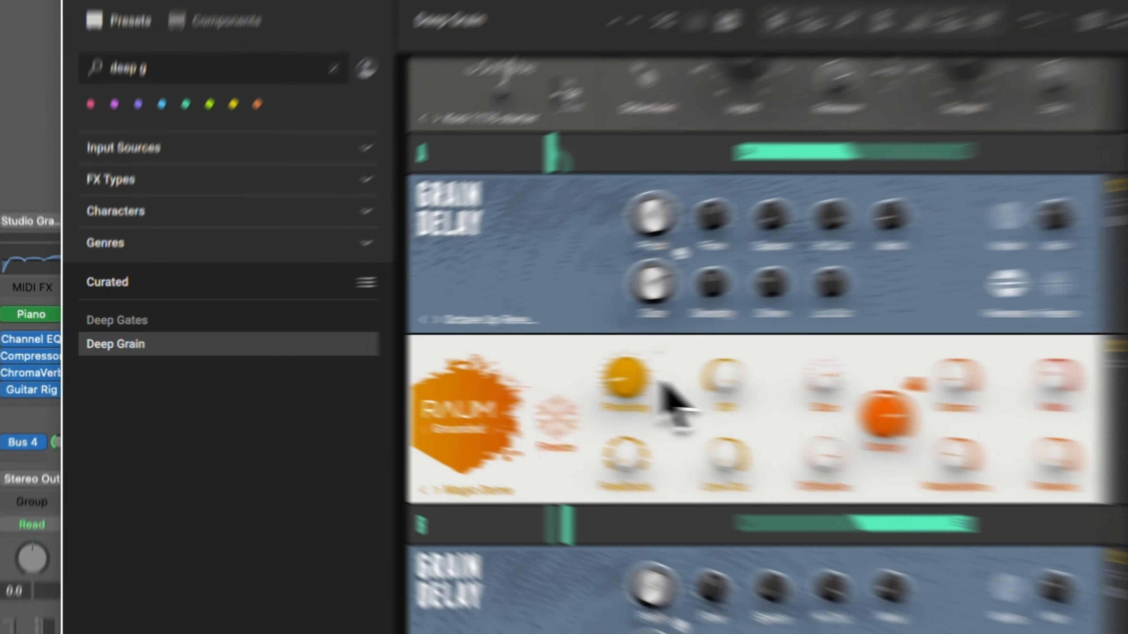
scroll(479, 312, "down", 8)
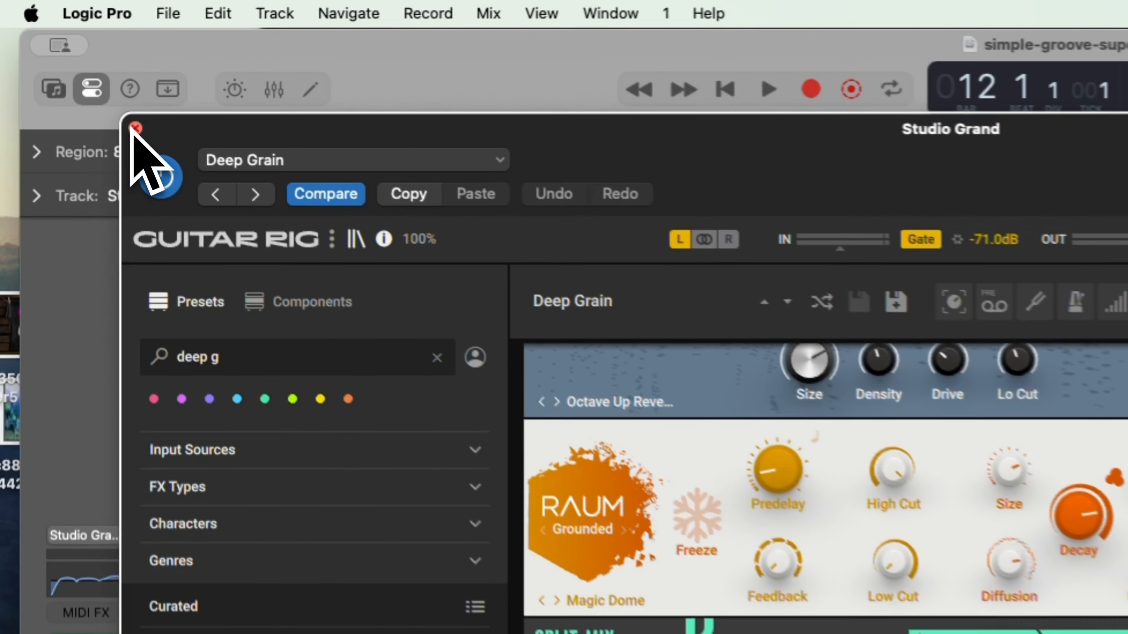
left_click(69, 65)
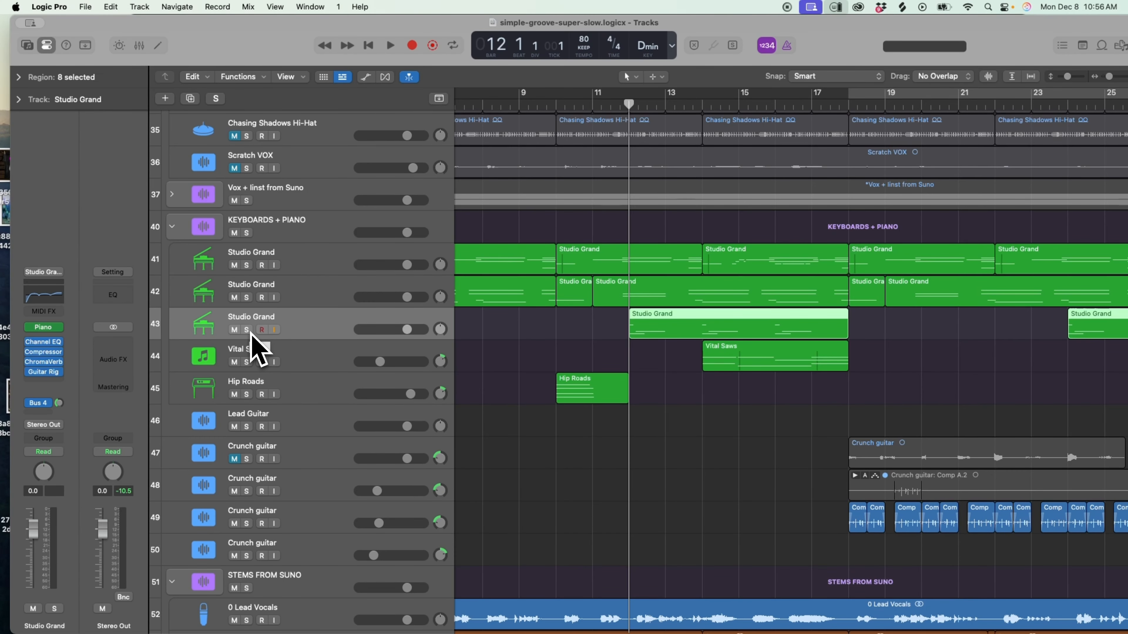
Audition Studio Grand track 43 soloed from bar 12, then stop playback and clear the solo.
left_click(247, 331)
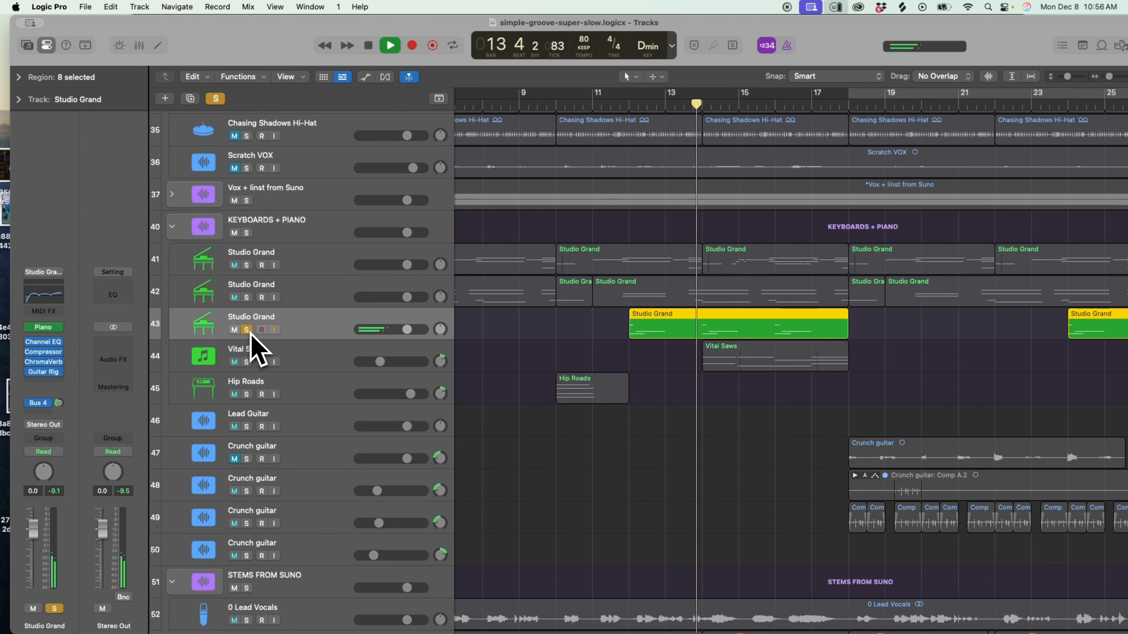
key("space")
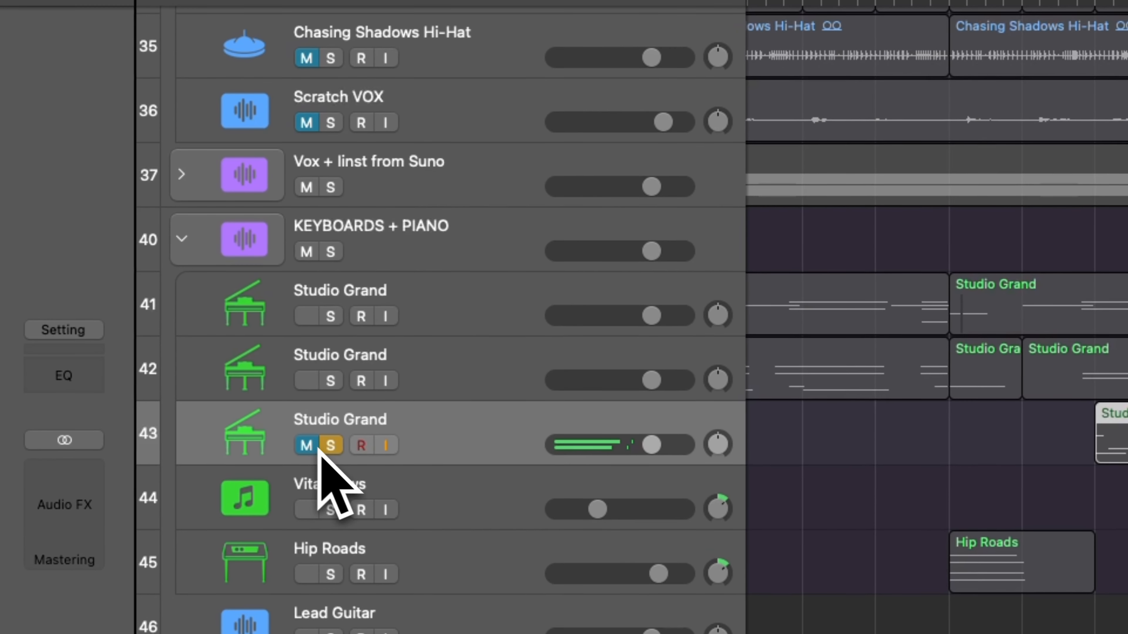
left_click(337, 446)
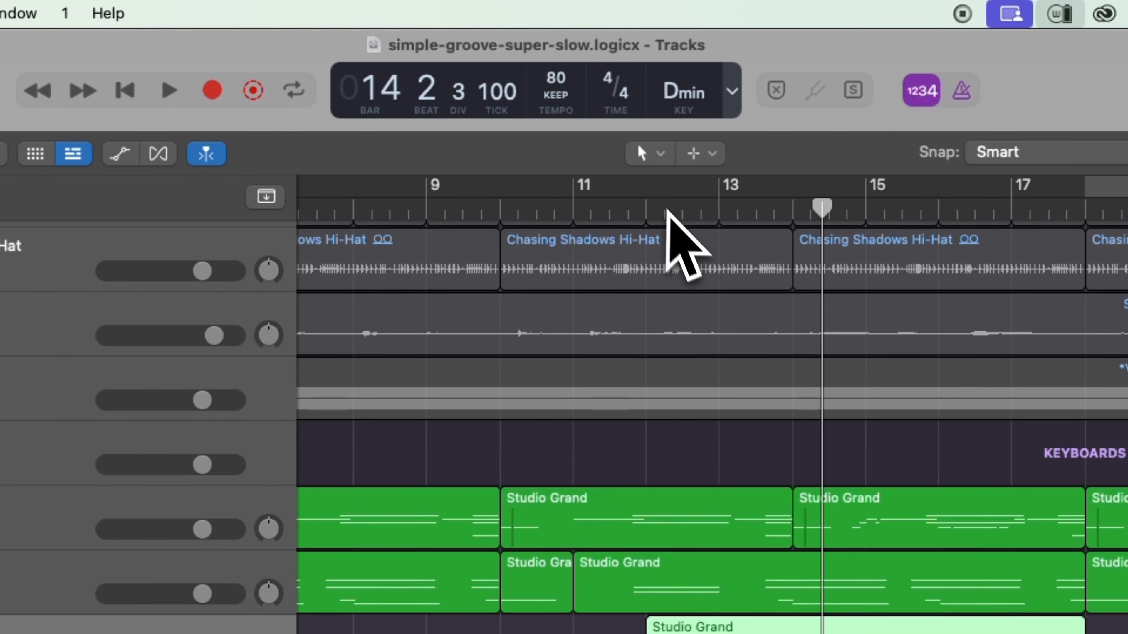
Play the full mix from bar 10 and mute the 0 Lead Vocals stem to expose the keyboard layers.
left_click(497, 213)
key("space")
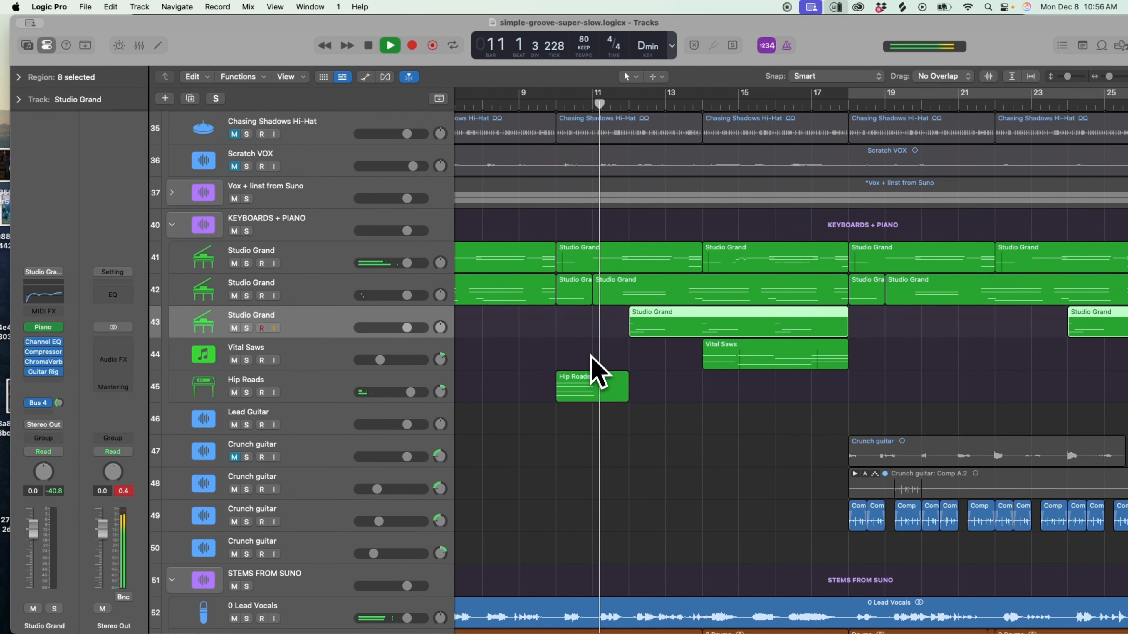
scroll(580, 509, "down", 3)
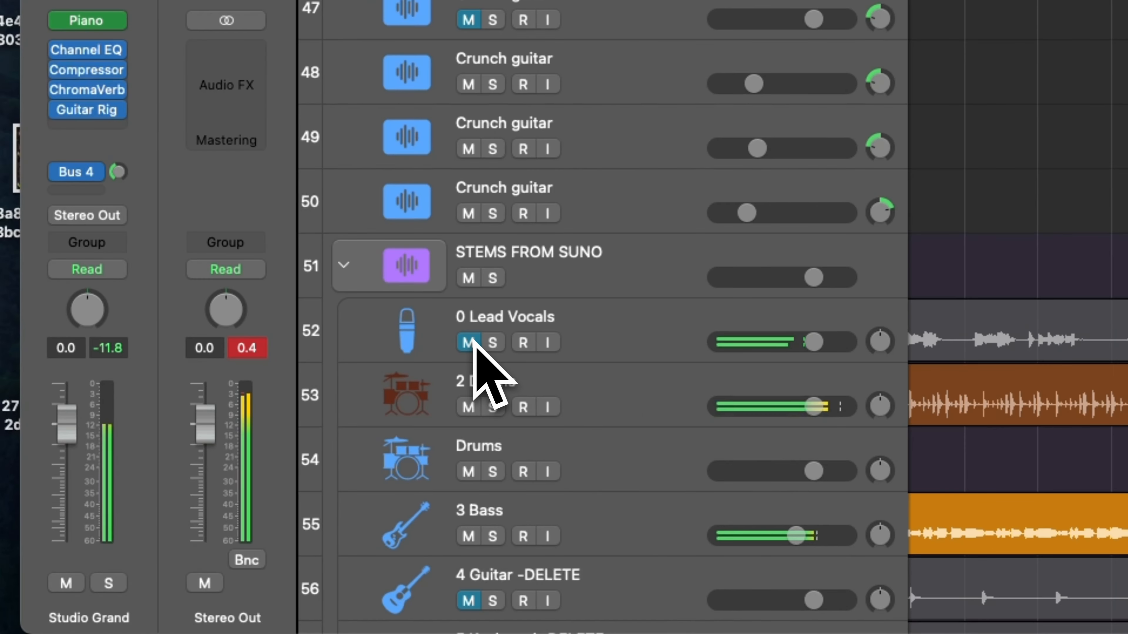
left_click(235, 488)
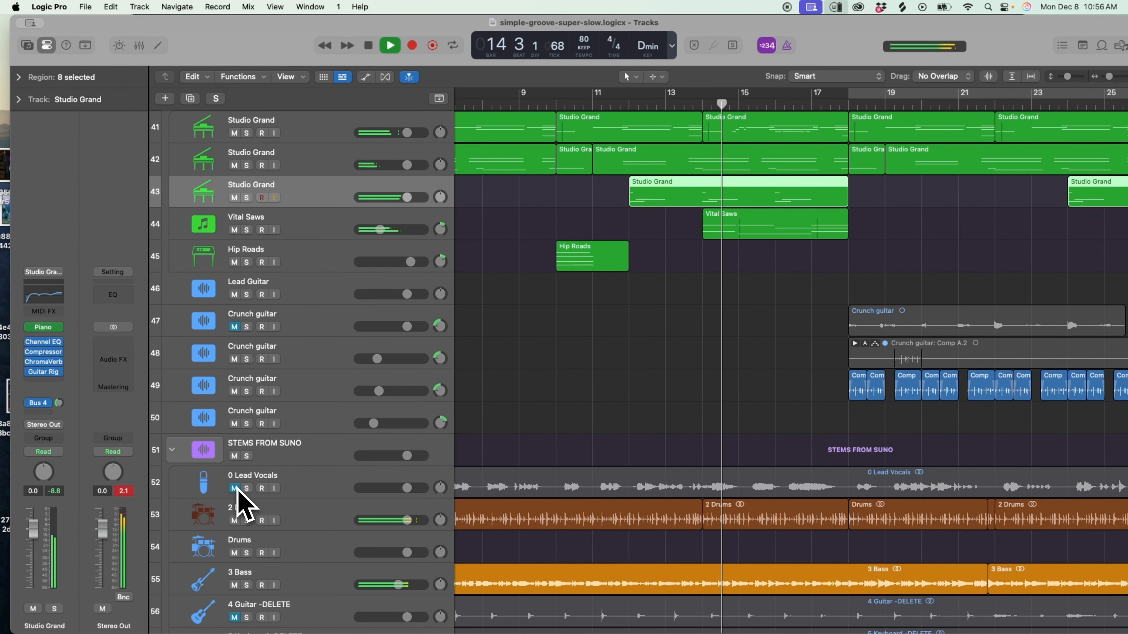
Unmute the 0 Lead Vocals stem and audition the Vital Saws track soloed.
left_click(234, 488)
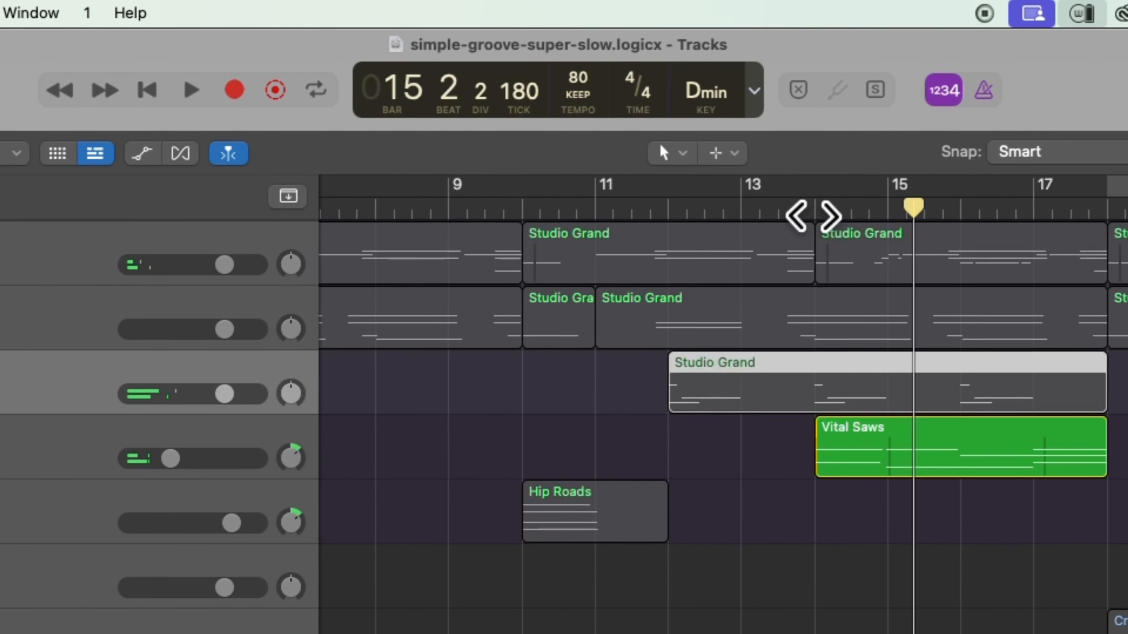
left_click(812, 217)
key("space")
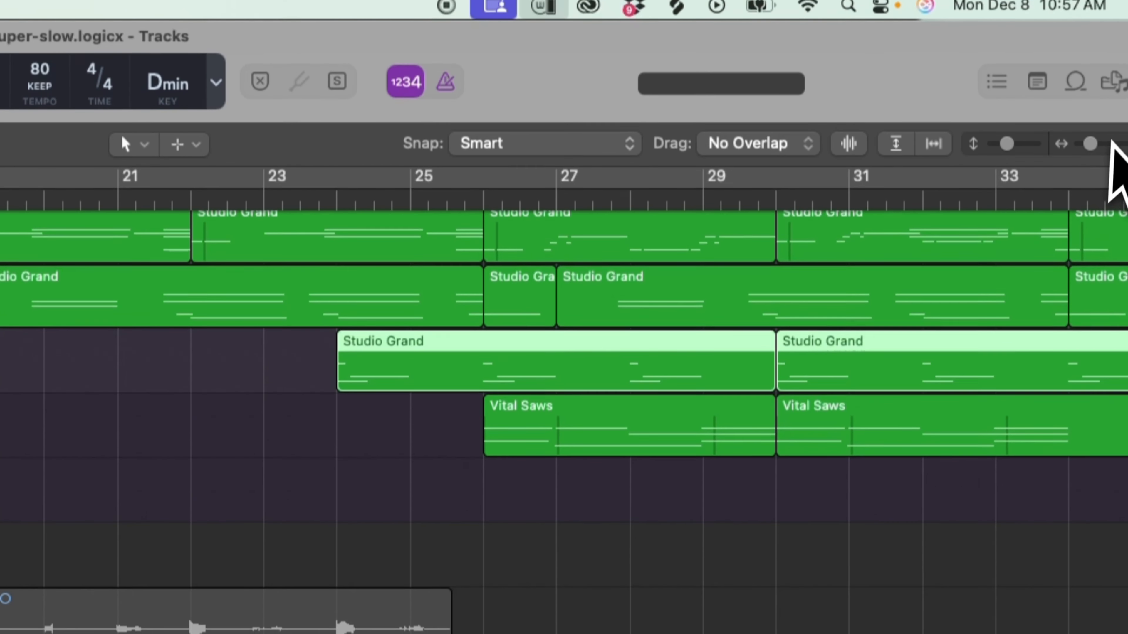
Solo Crunch guitar tracks 48 and 49 and audition their parts from bar 18.
left_click_drag(1102, 67, 1099, 67)
left_click_drag(1024, 66, 1022, 67)
left_click_drag(1014, 154, 1012, 154)
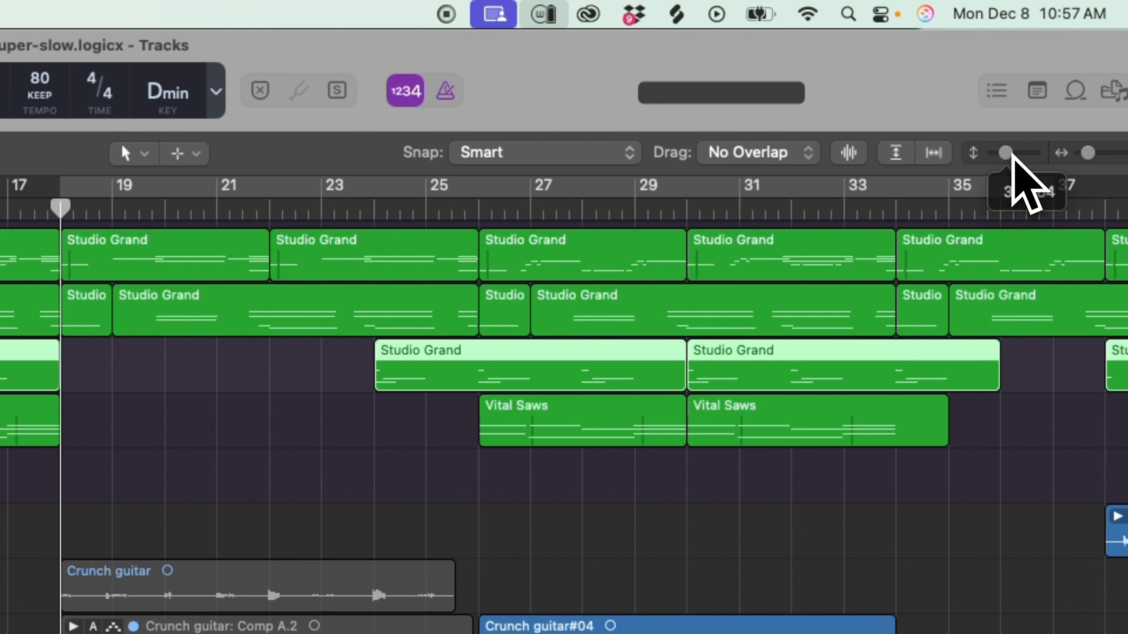
left_click_drag(1090, 156, 1089, 157)
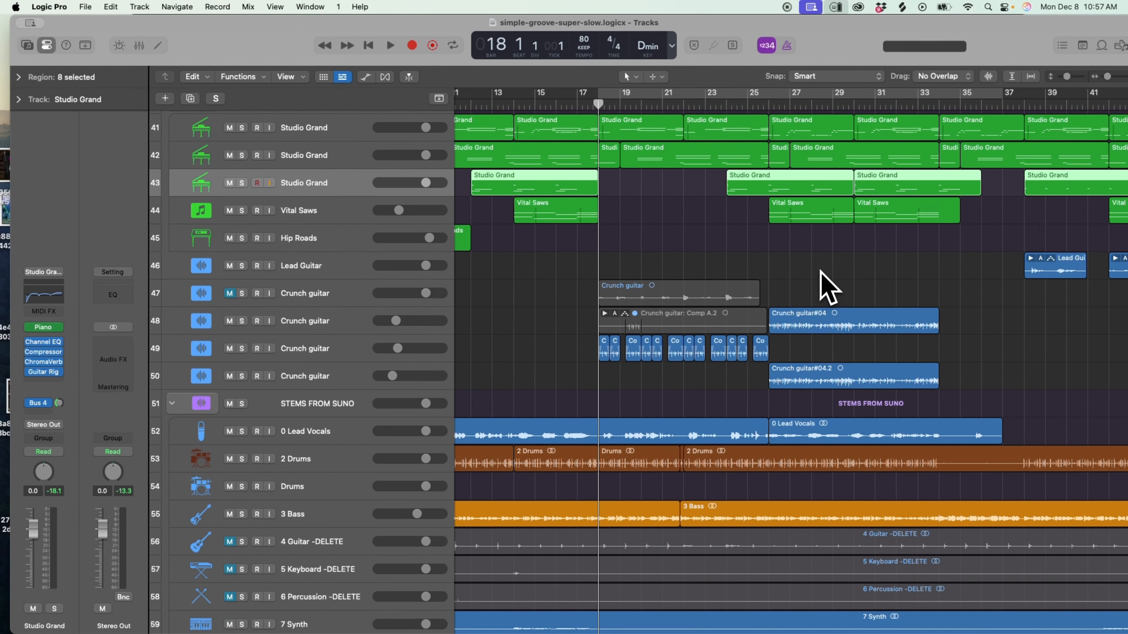
scroll(829, 287, "right", 3)
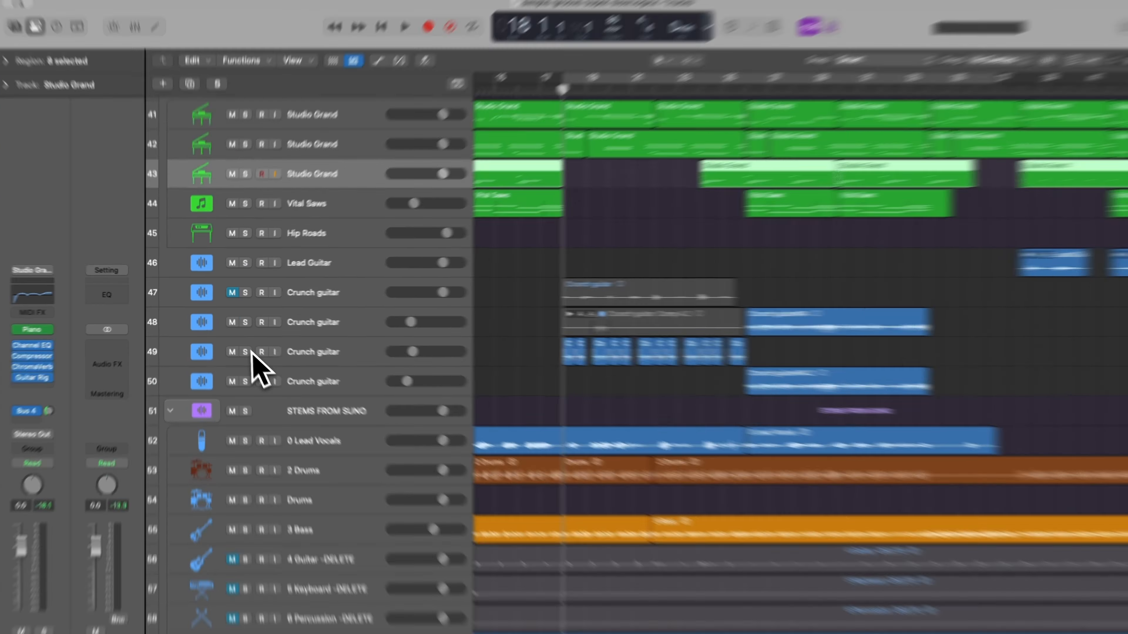
left_click(242, 348)
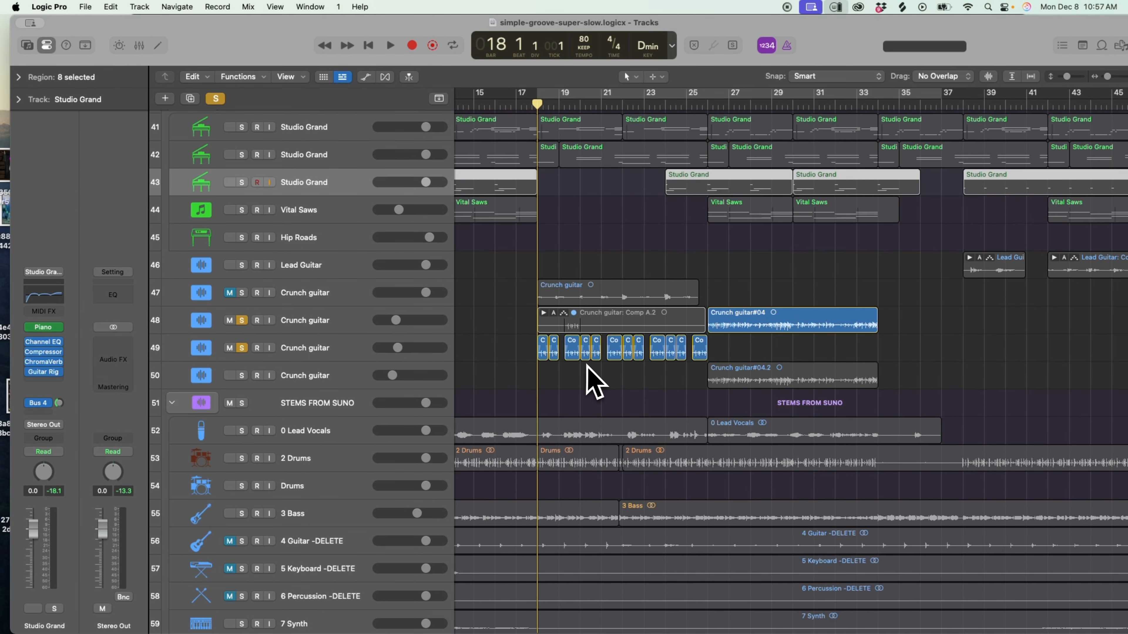
key("space")
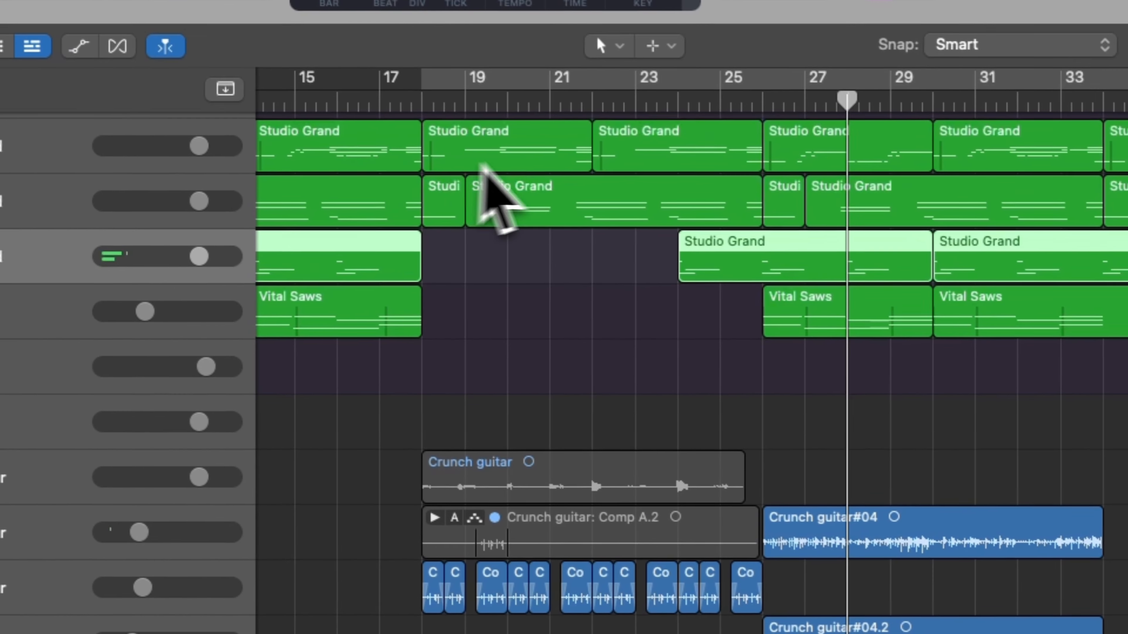
Play the full mix from bar 18 with the 0 Lead Vocals stem muted.
left_click(428, 99)
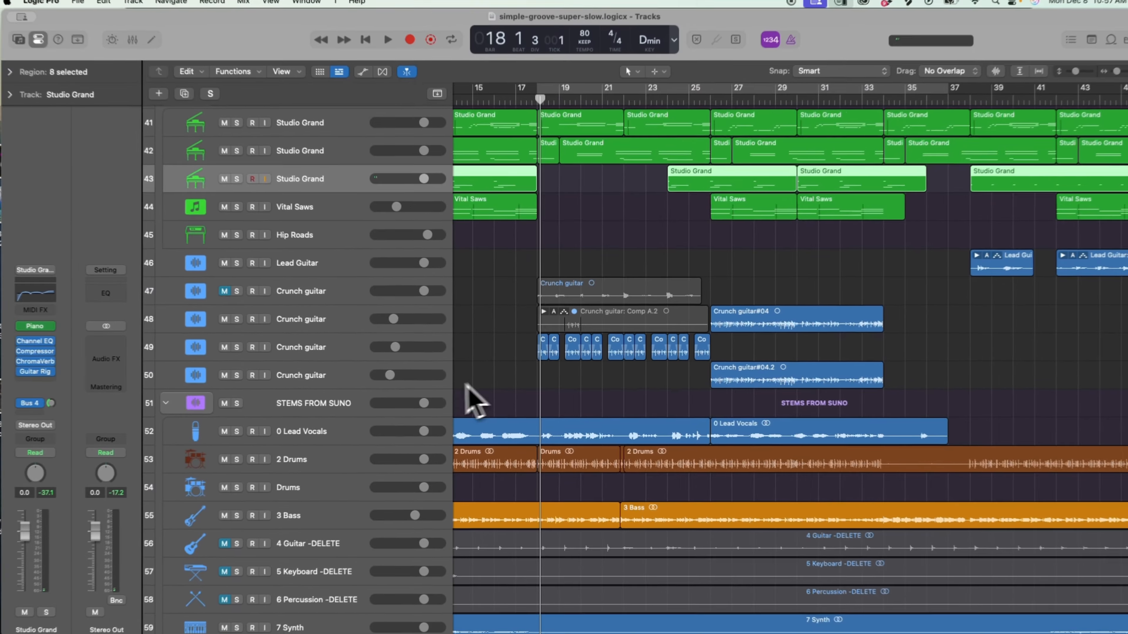
key("space")
left_click(227, 430)
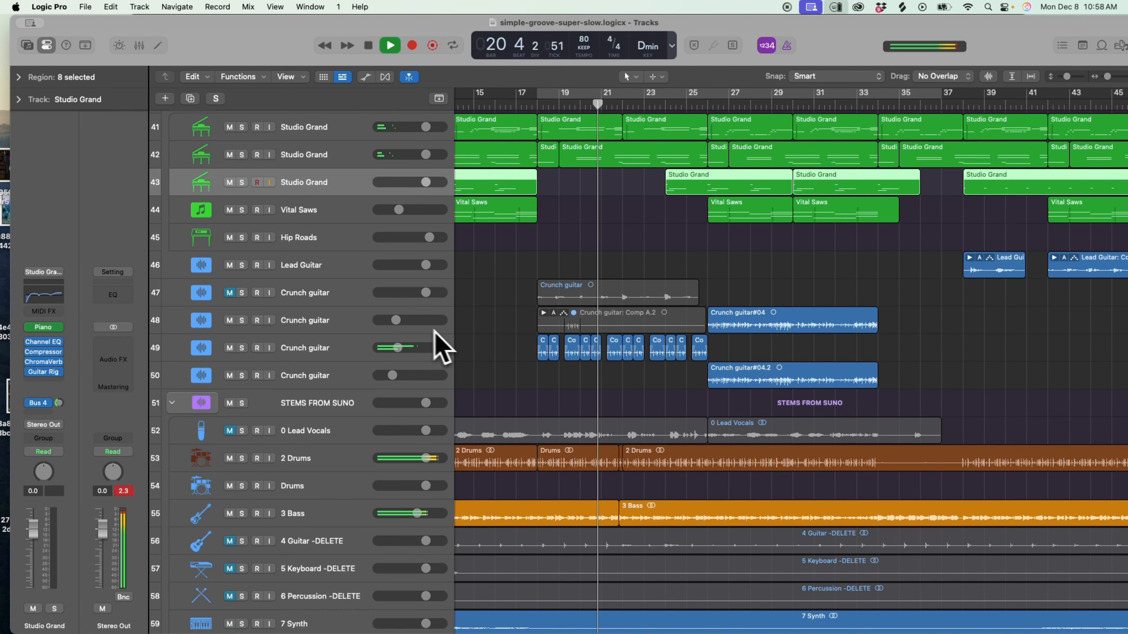
Play the Crunch guitar#04 and #04.2 section from bar 26 in the mix, then stop and unmute 0 Lead Vocals.
scroll(691, 329, "right", 3)
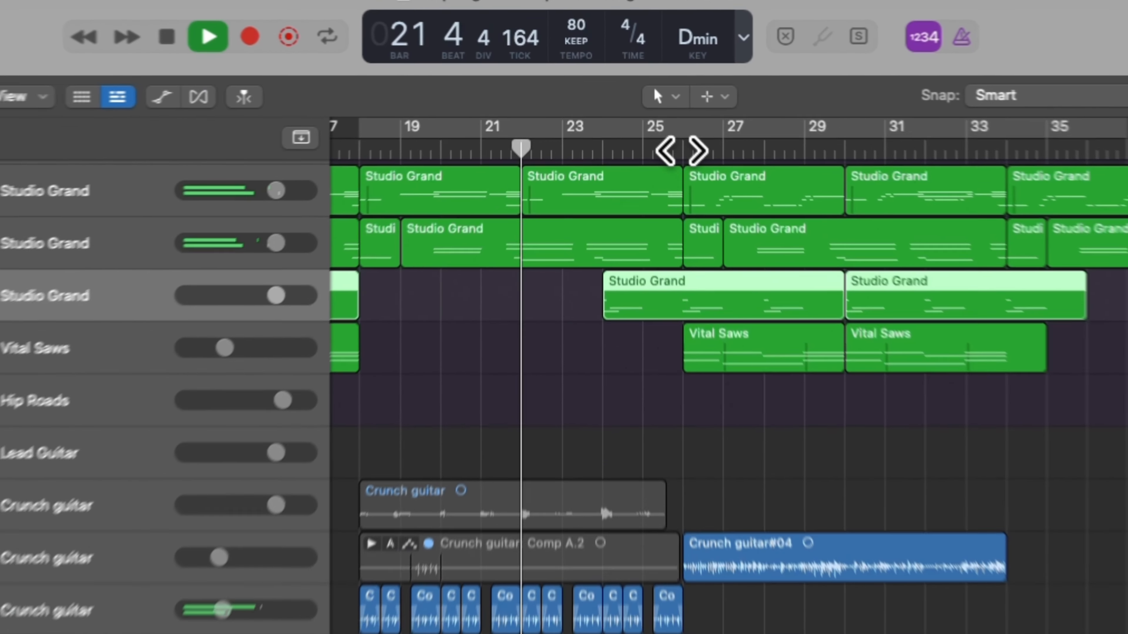
left_click(640, 105)
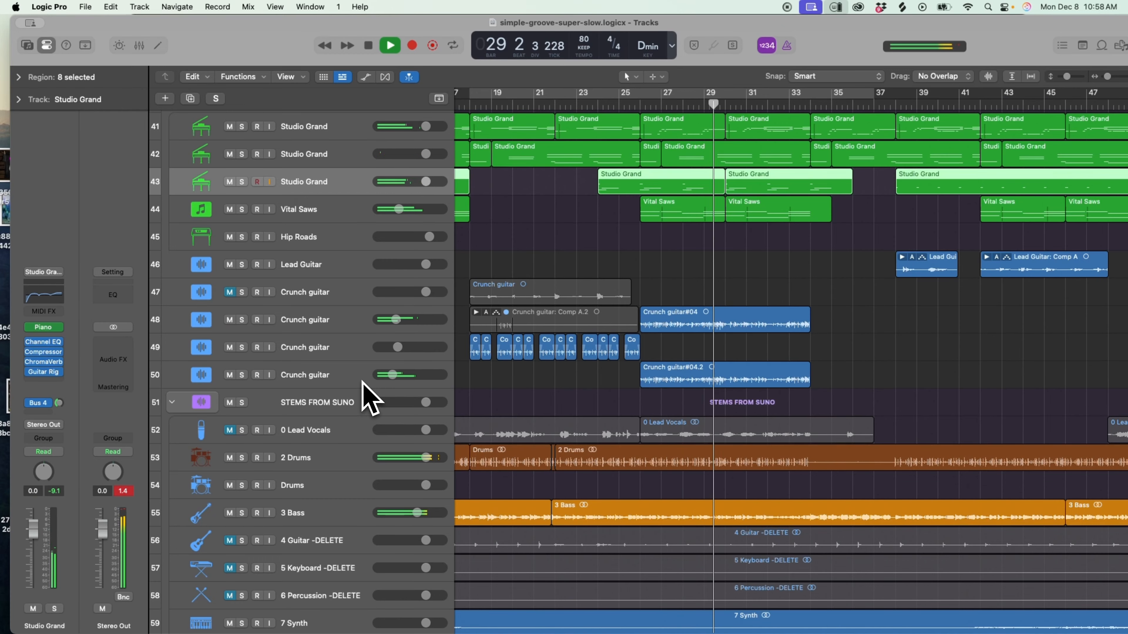
key("space")
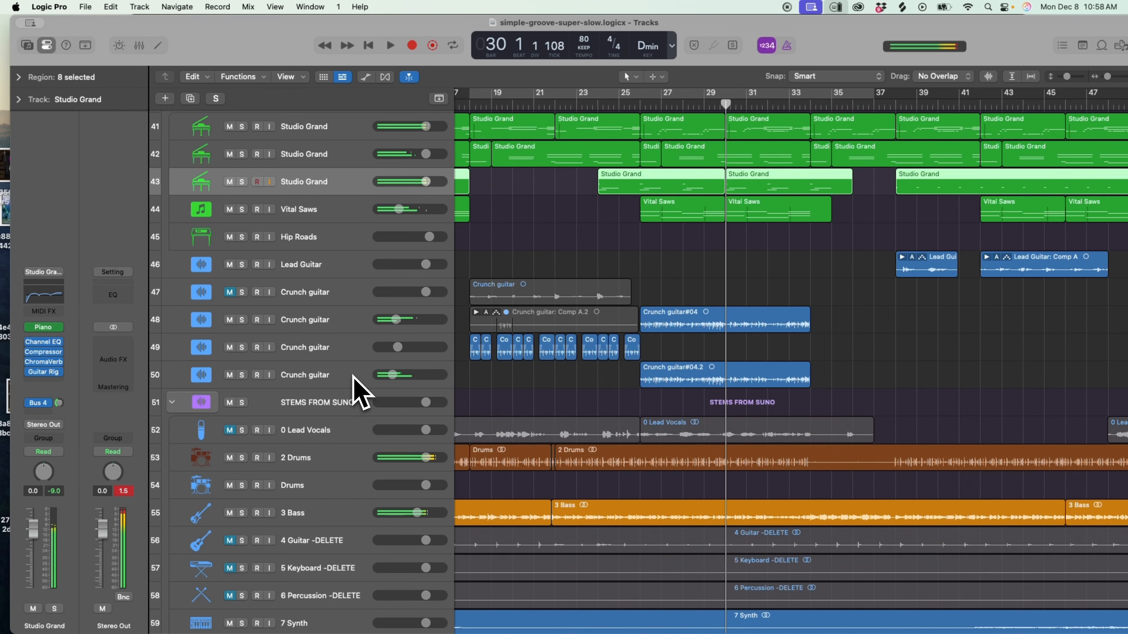
left_click(230, 430)
Select the Lead Guitar track's regions and play the mix from bar 38.
scroll(781, 303, "right", 9)
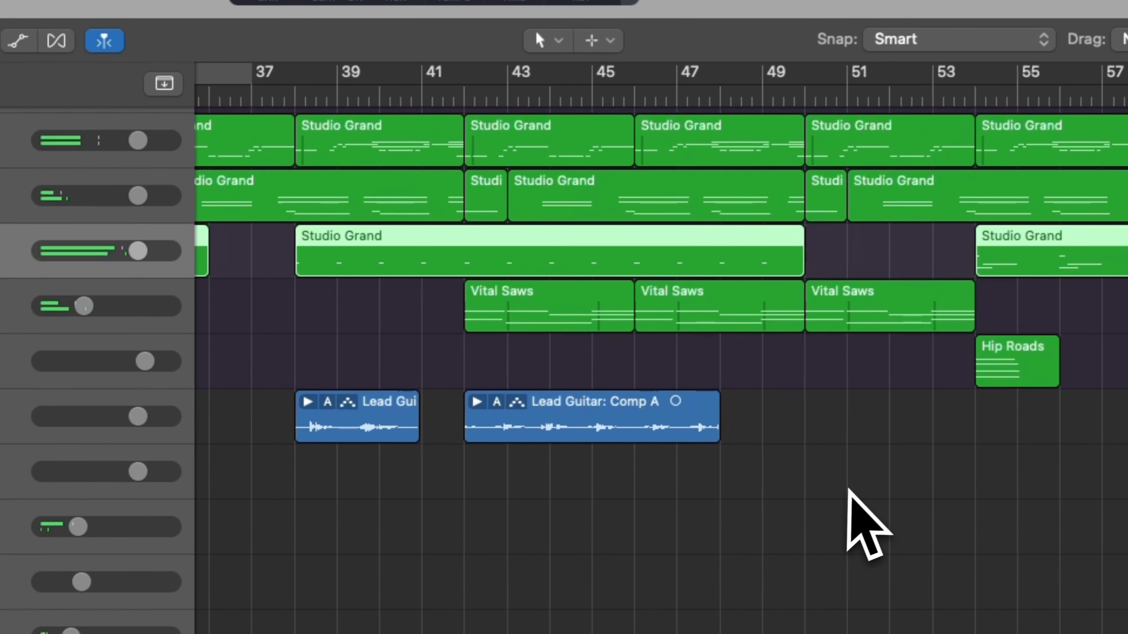
left_click(294, 98)
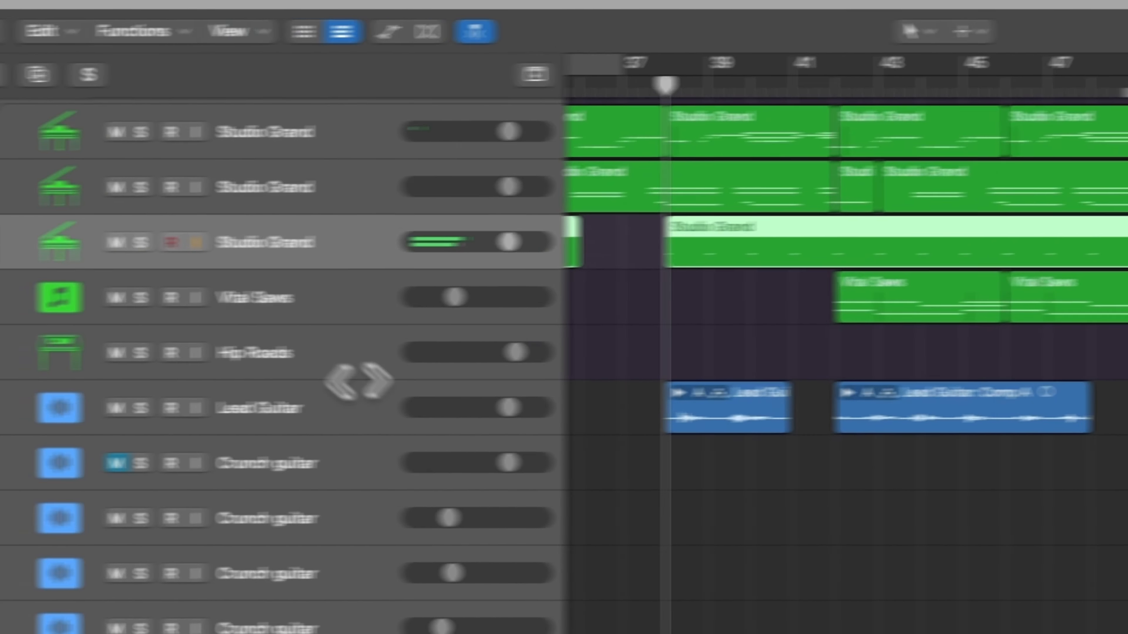
left_click(418, 402)
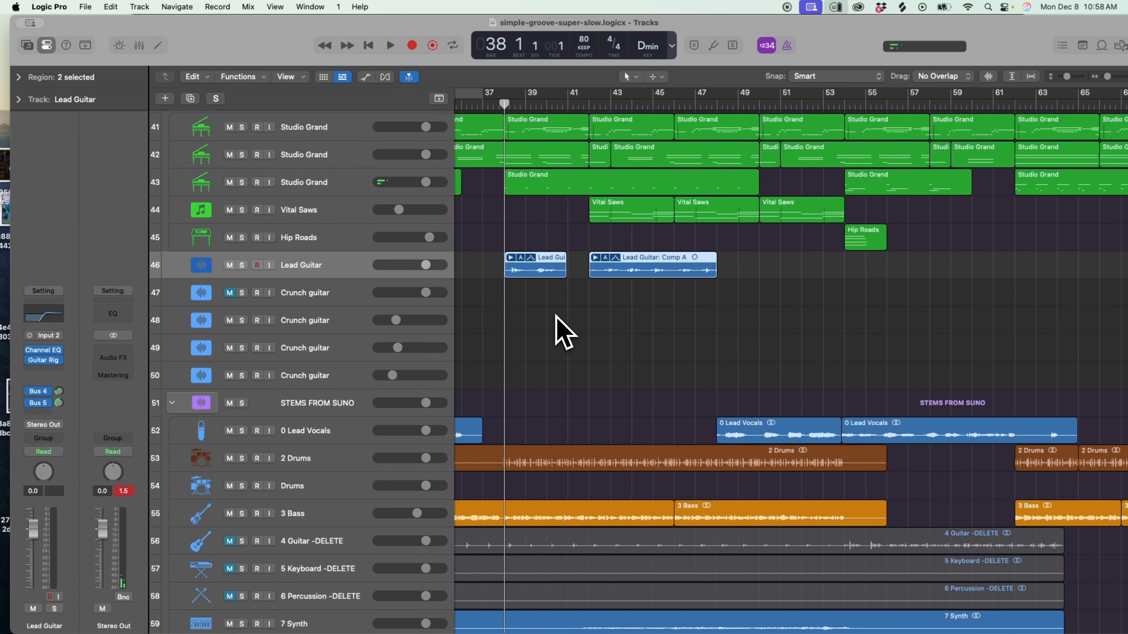
key("space")
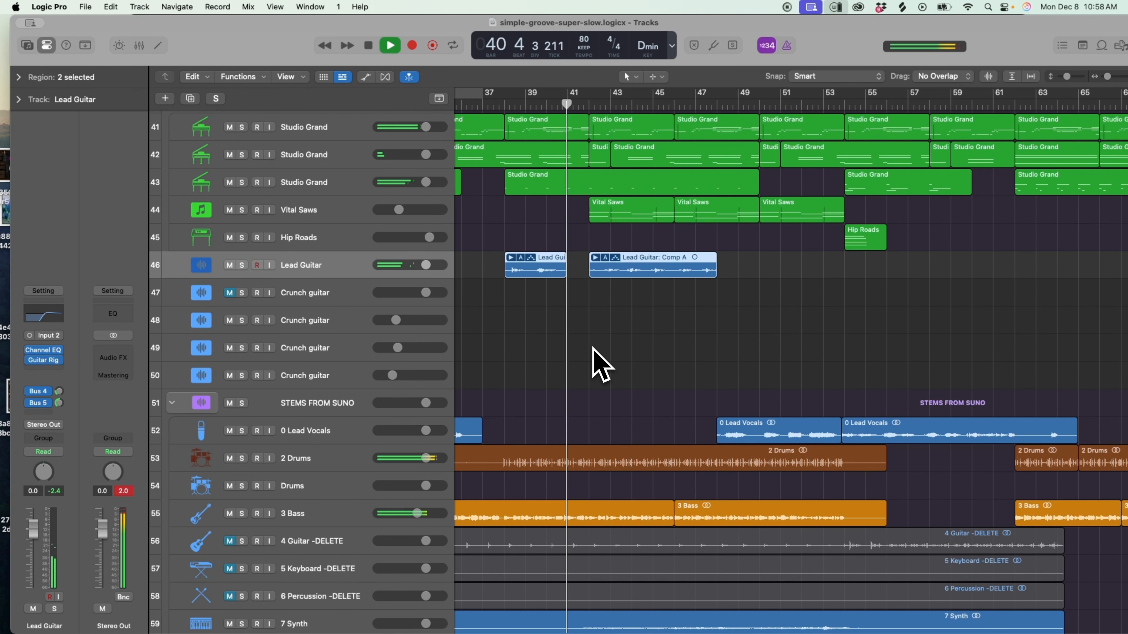
Zoom the arrangement out horizontally to view the Lead Guitar, Crunch guitar and Suno stem regions together.
scroll(605, 355, "down", 2)
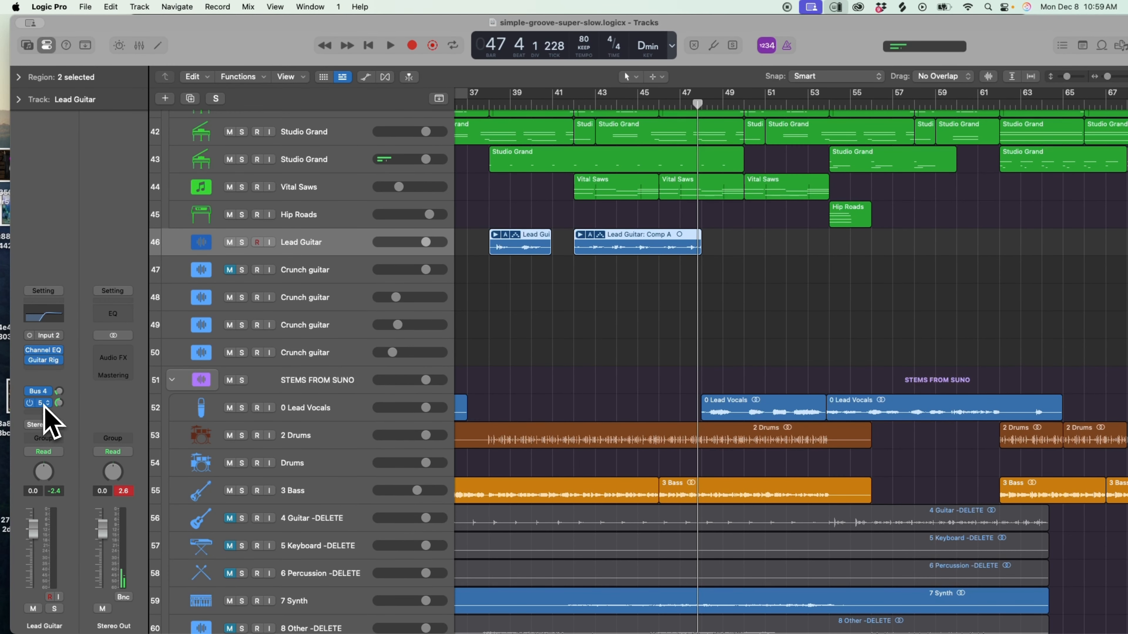
scroll(675, 343, "down", 2)
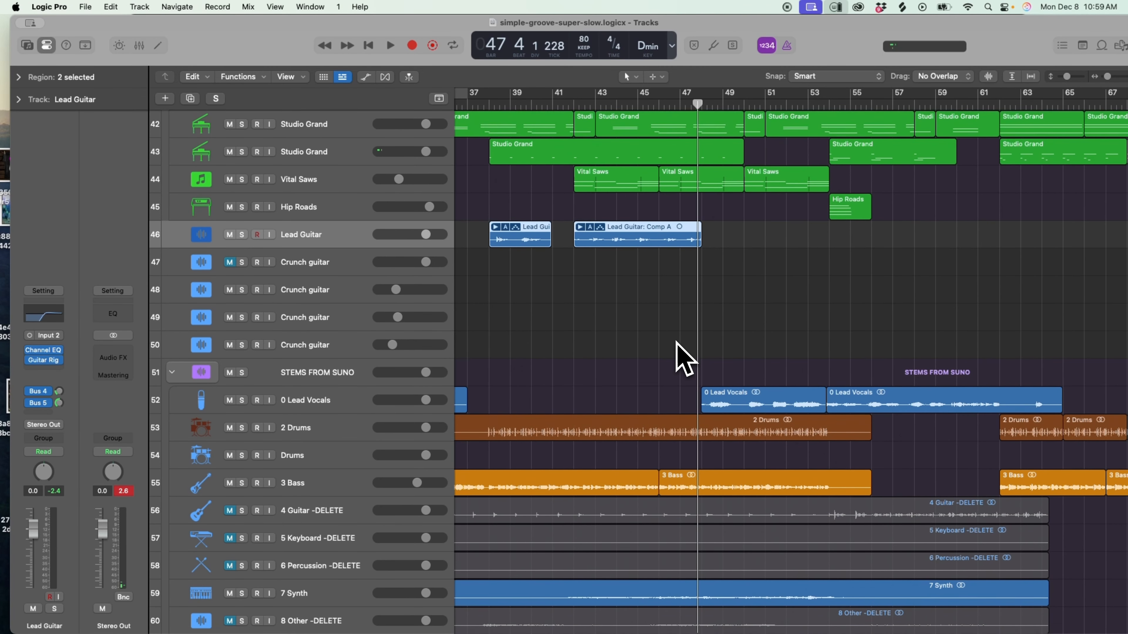
left_click_drag(1108, 76, 1106, 77)
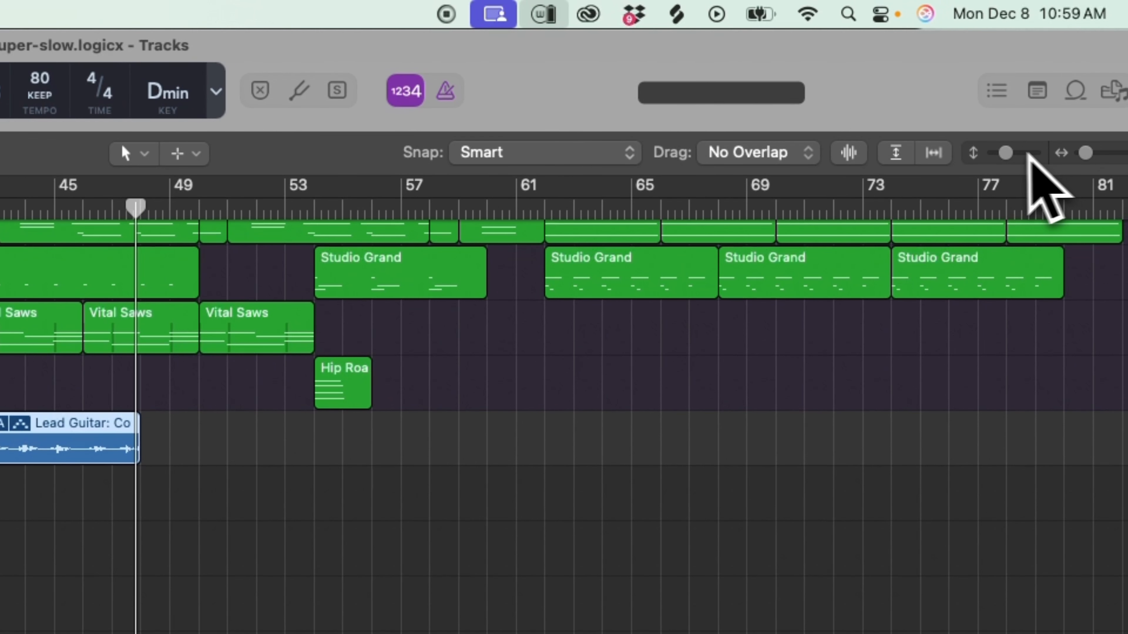
left_click_drag(1005, 152, 1002, 153)
left_click_drag(1085, 153, 1081, 153)
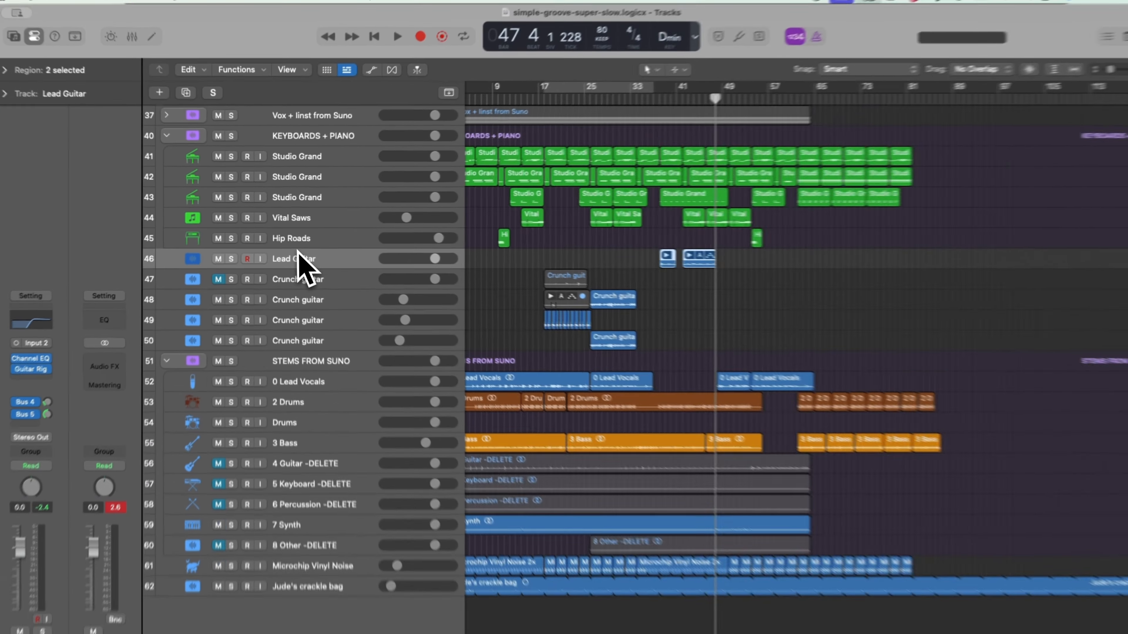
key("a")
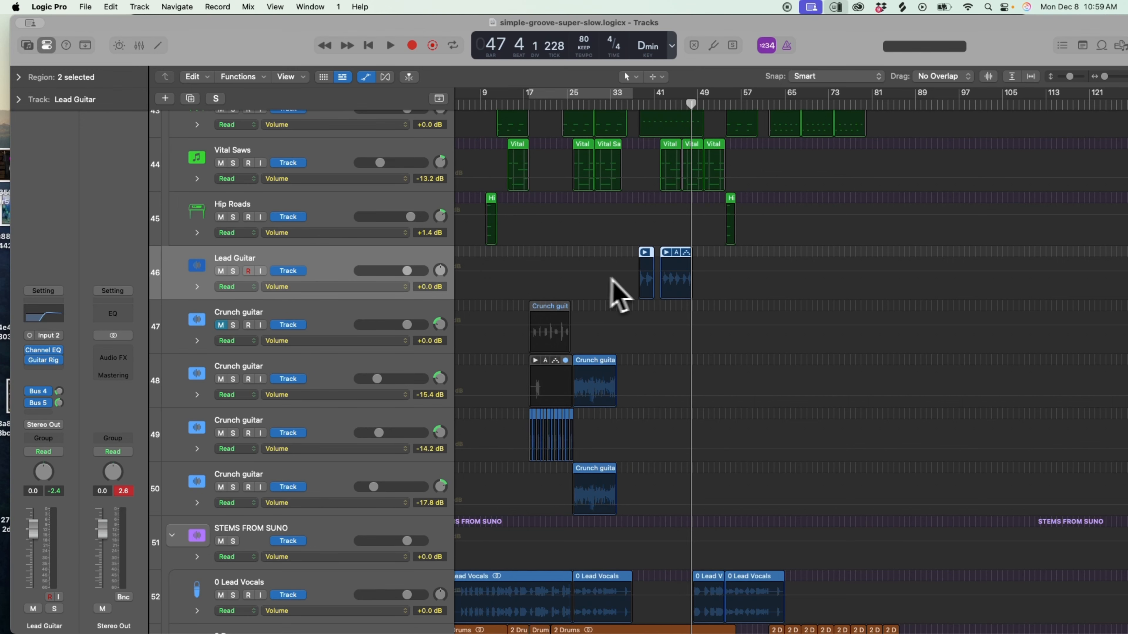
scroll(622, 286, "up", 3)
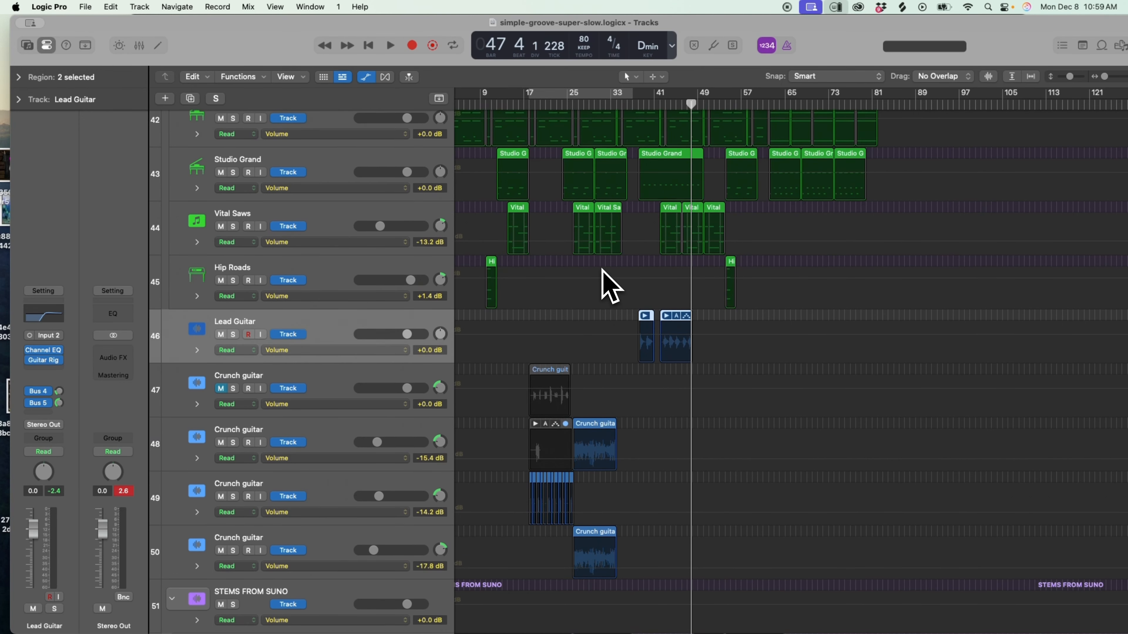
key("a")
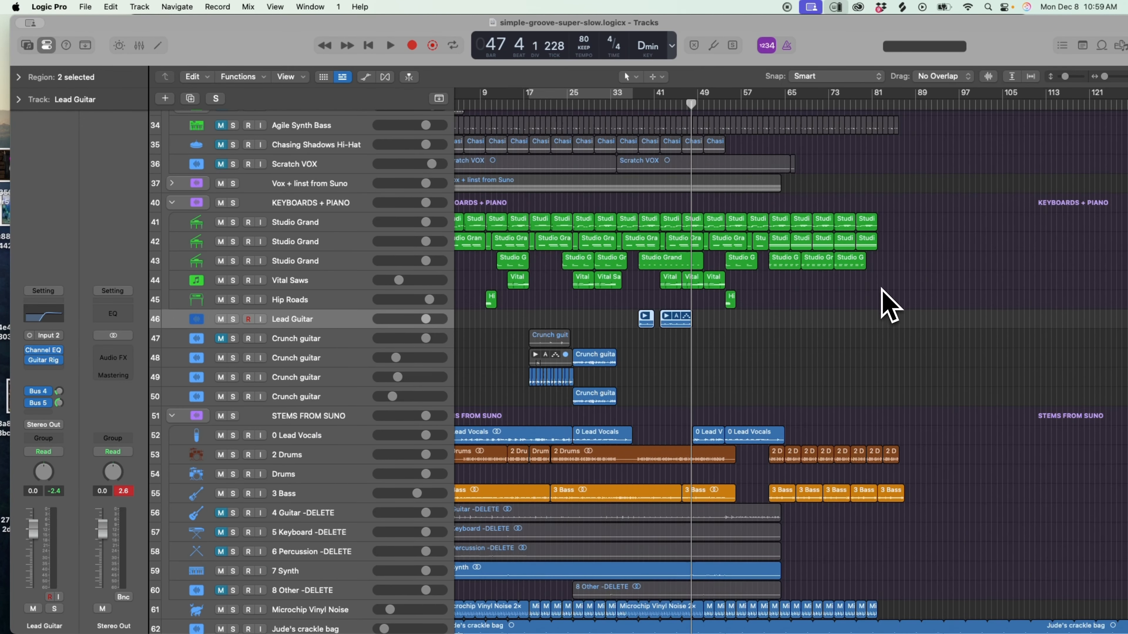
Zoom the arrangement out so that all tracks from Master to Jude's crackle bag fit in view from the song's start.
scroll(883, 307, "down", 3)
scroll(884, 306, "left", 1)
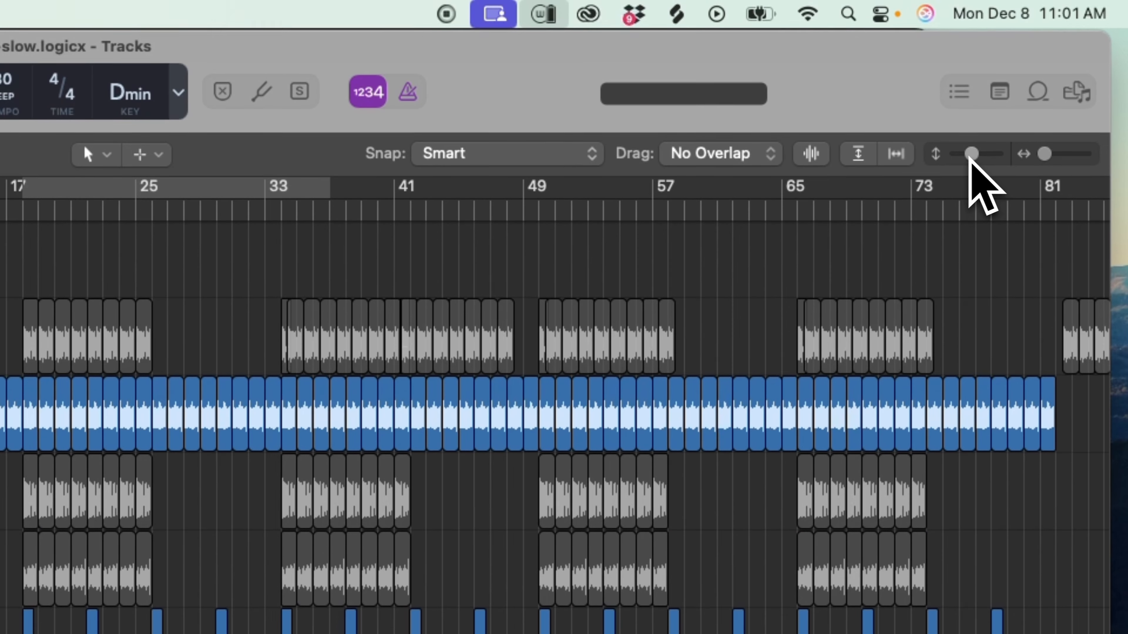
mouse_move(1024, 163)
left_mouse_down()
mouse_move(1017, 155)
mouse_move(1042, 155)
left_mouse_up()
left_click_drag(967, 154, 956, 153)
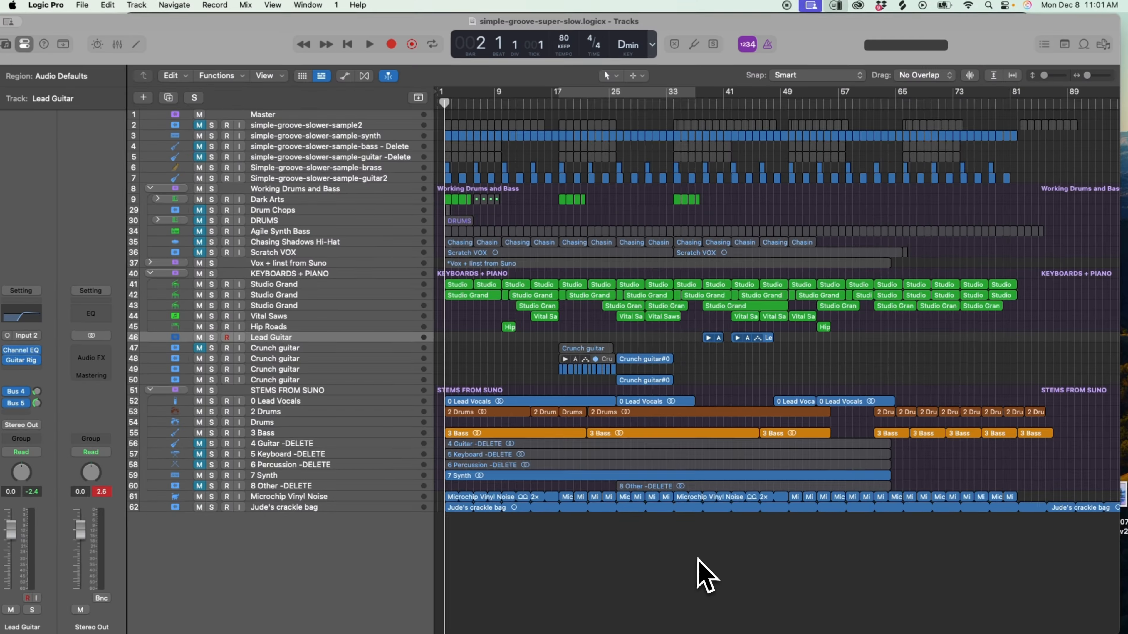
Select the Studio Grand track 42 with its regions and open them in the Piano Roll.
left_click(276, 296)
key("e")
left_click_drag(556, 382, 555, 314)
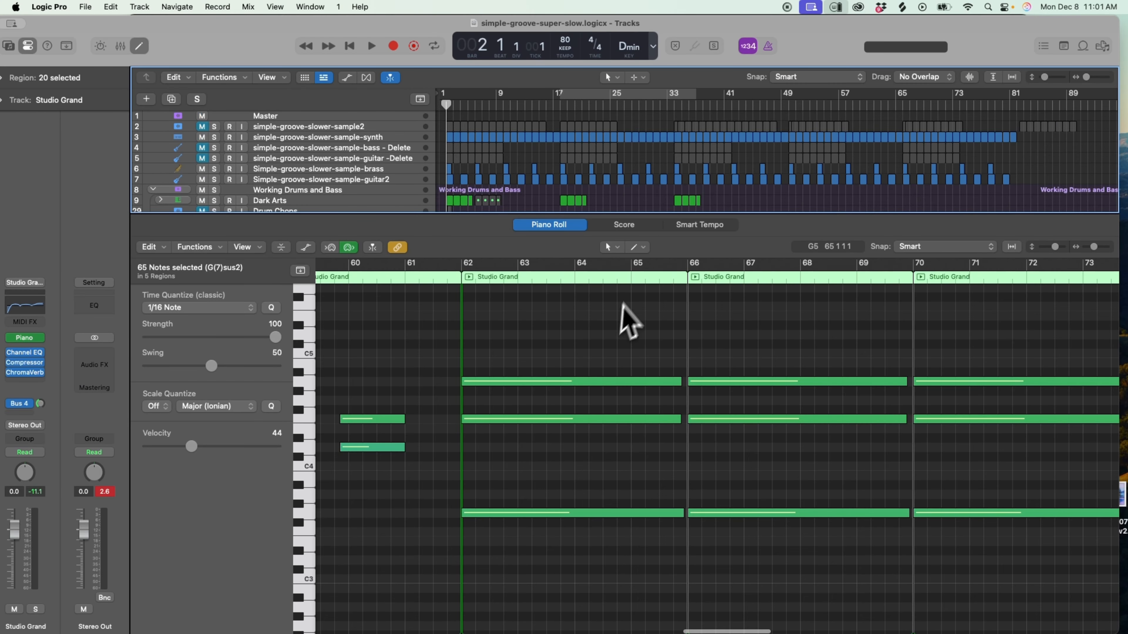
Show the Musical Typing keyboard for the Studio Grand track, reposition it over the Piano Roll and close it.
key("super+k")
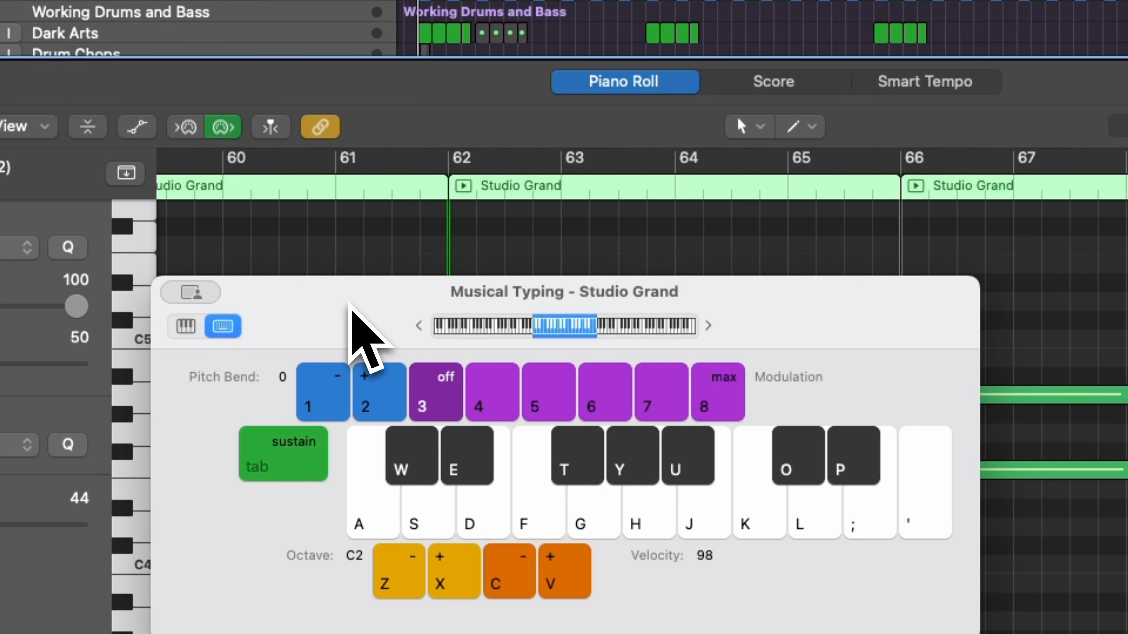
left_click_drag(349, 304, 496, 306)
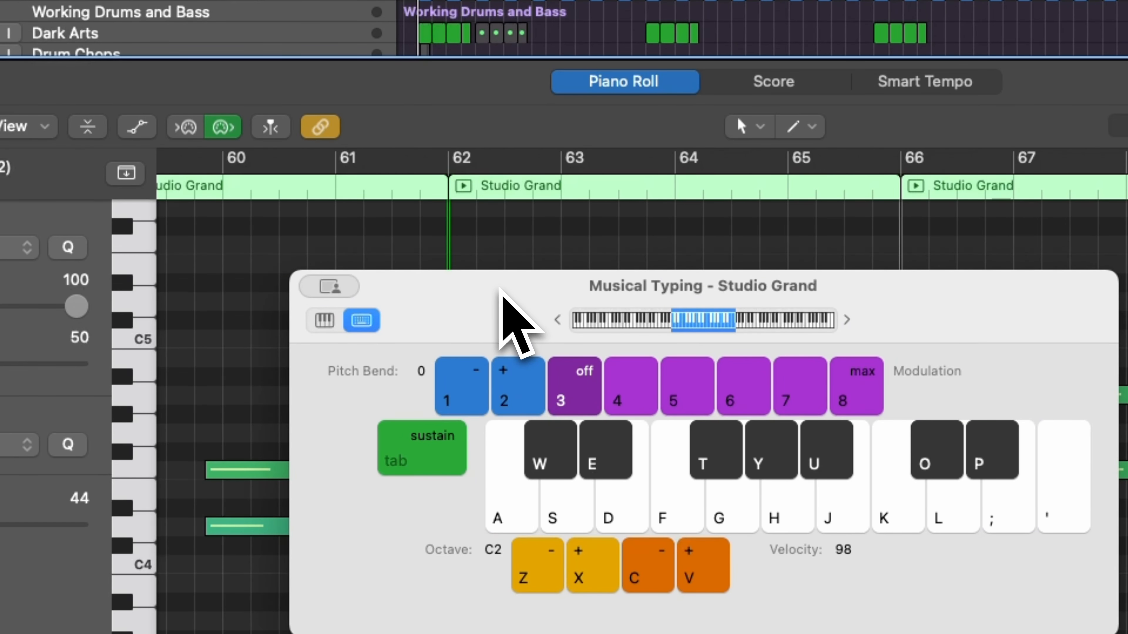
left_click_drag(501, 288, 423, 324)
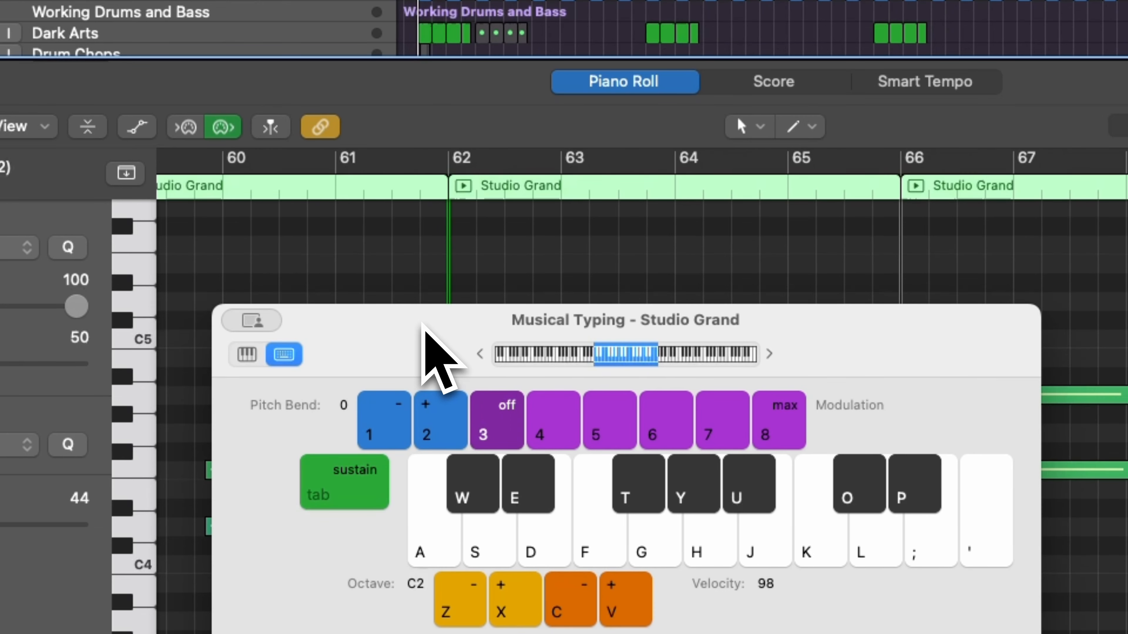
key("super+k")
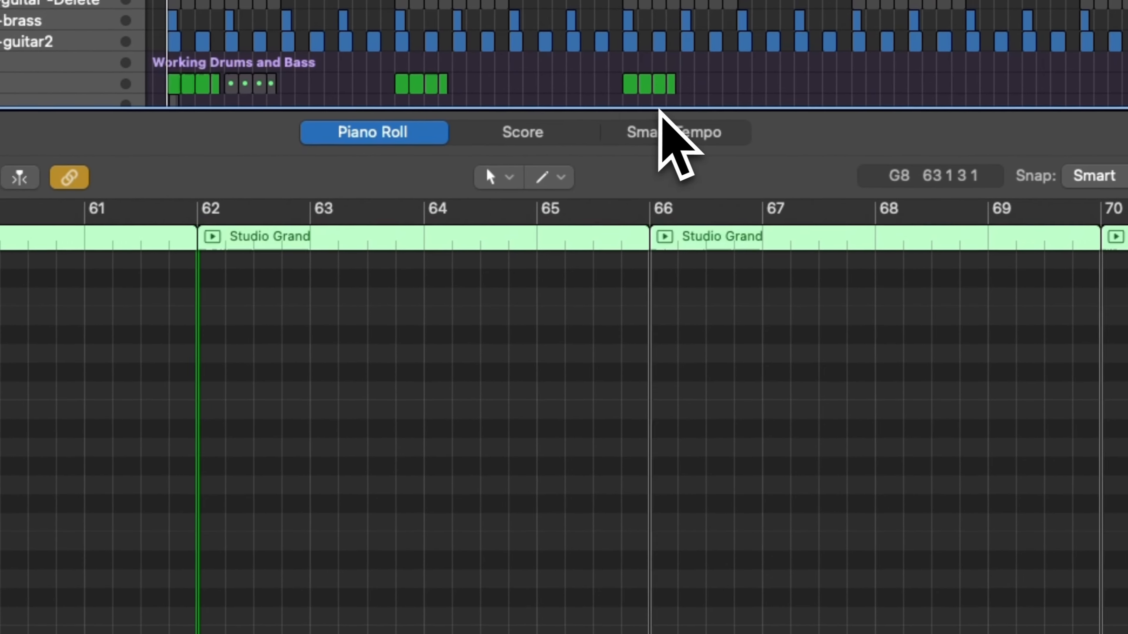
Enlarge the Tracks area above the Piano Roll and close the editor to return to the full arrangement.
left_click_drag(651, 129, 609, 361)
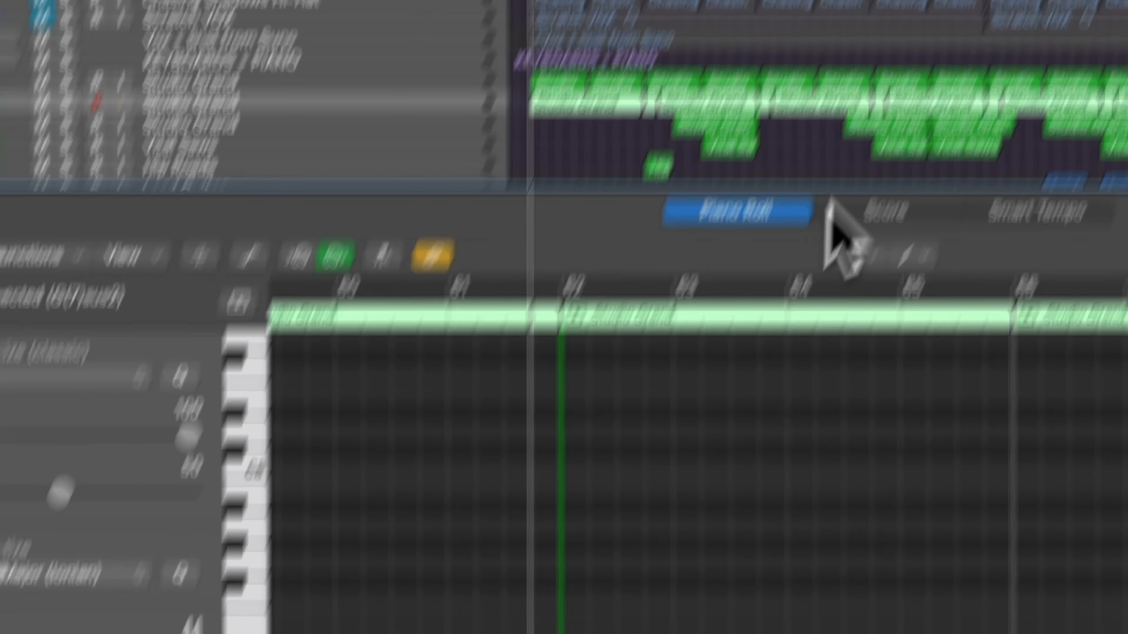
double_click(625, 86)
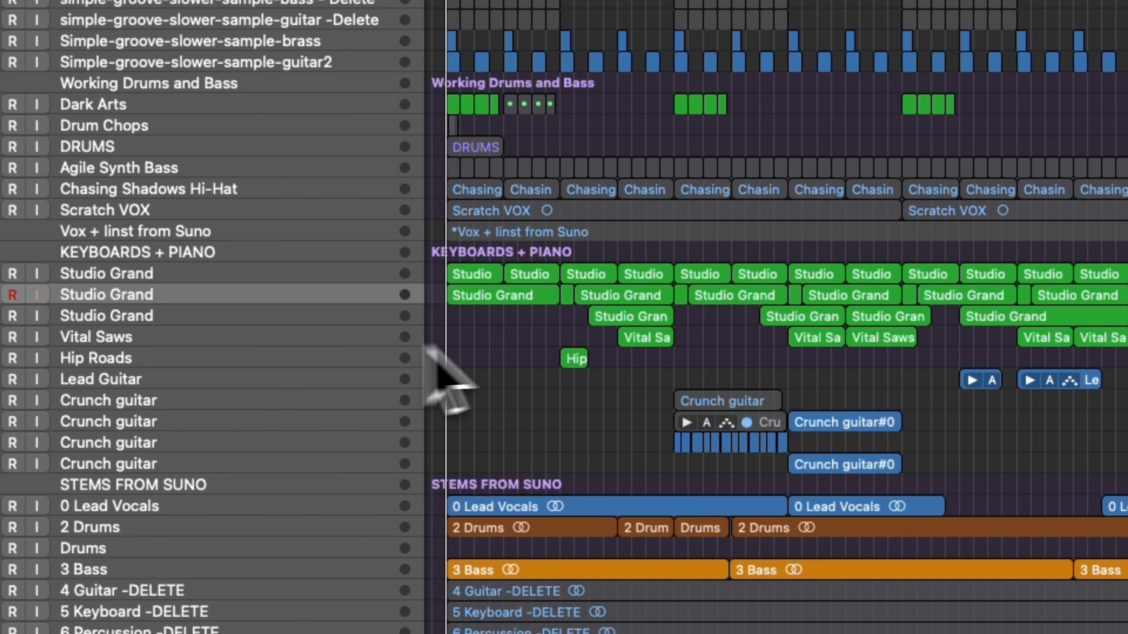
scroll(515, 367, "up", 1)
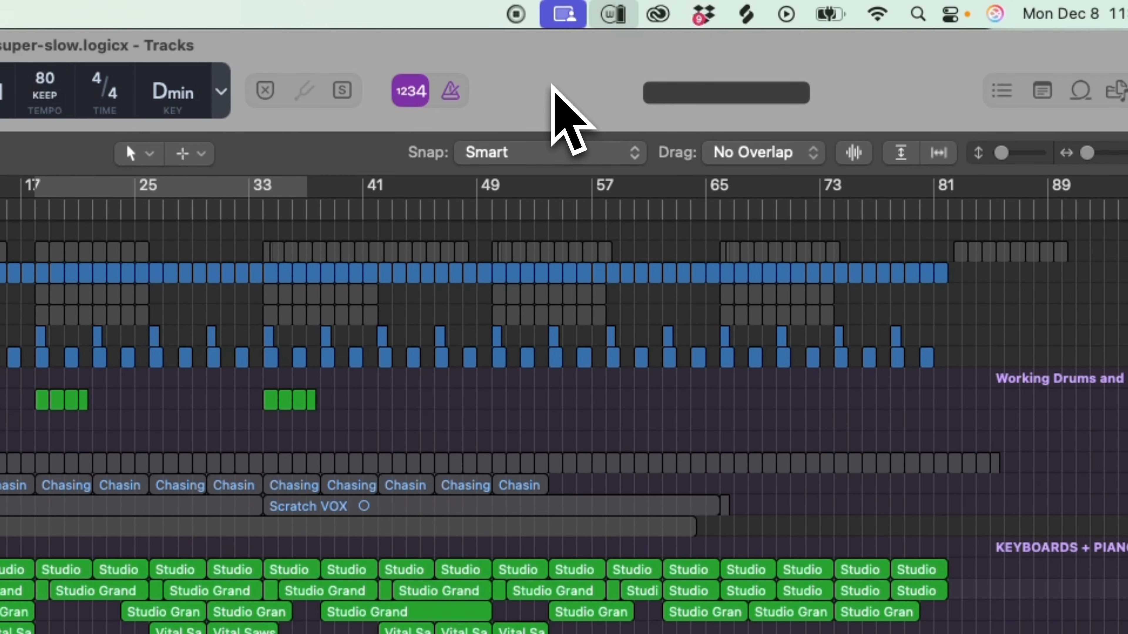
left_click_drag(551, 84, 580, 84)
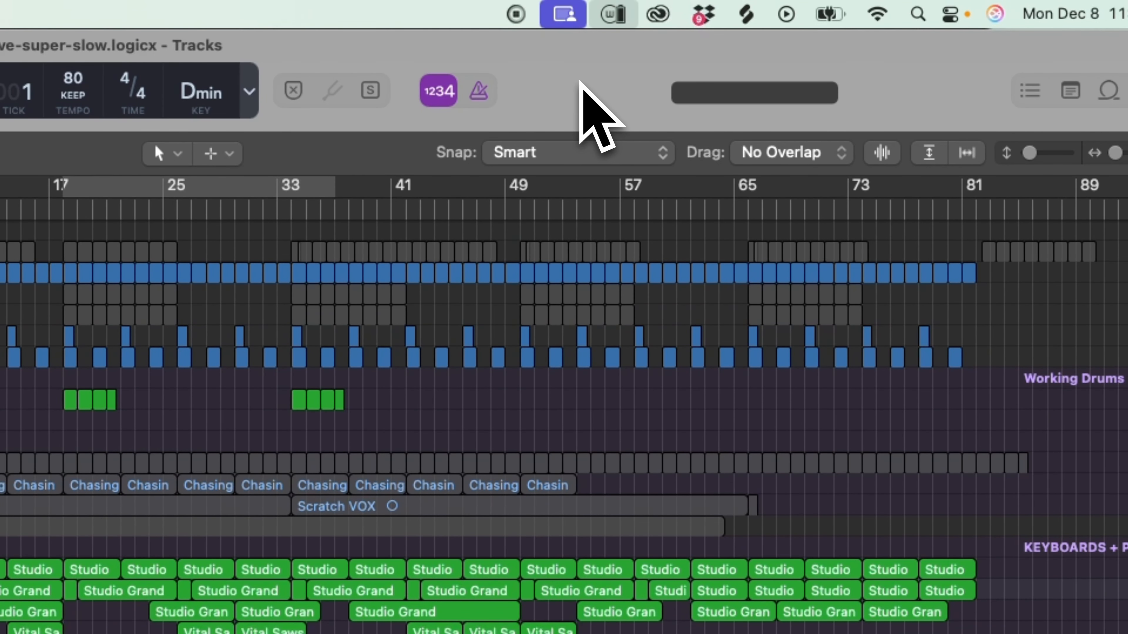